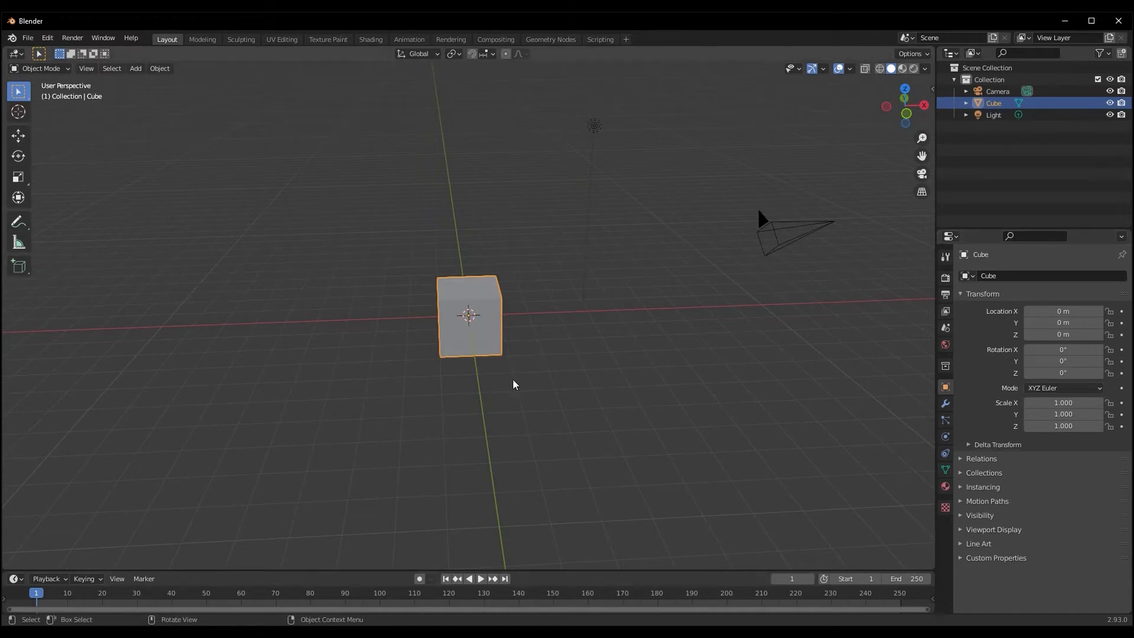
- Delete all default objects from the scene: the cube, camera and light
key(a)
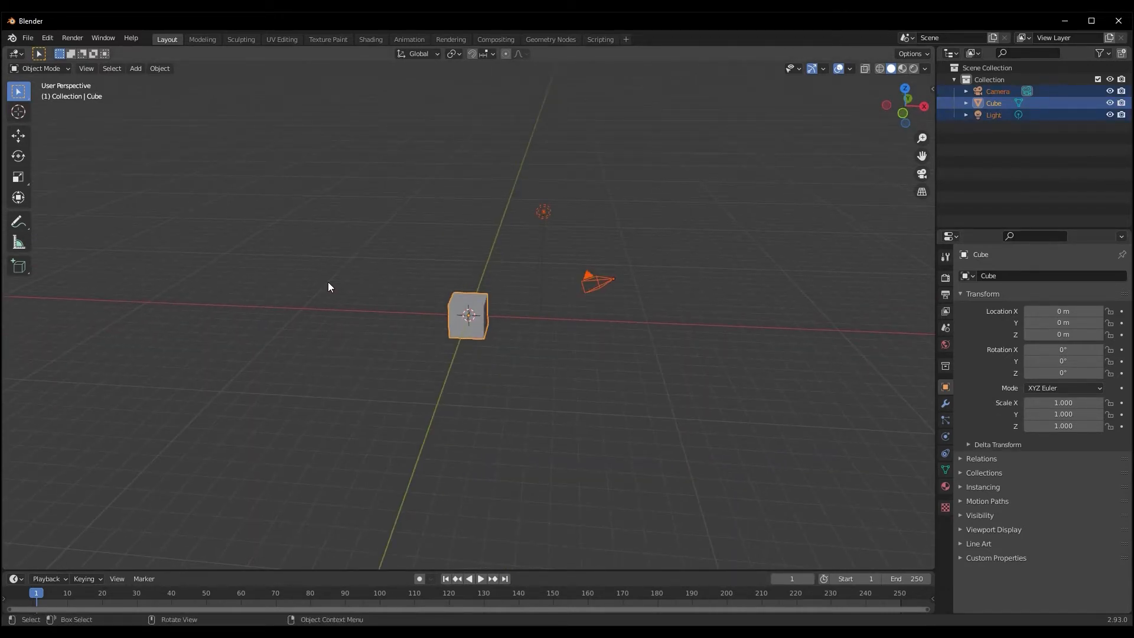
key(Delete)
middle_drag(327, 282, 421, 385)
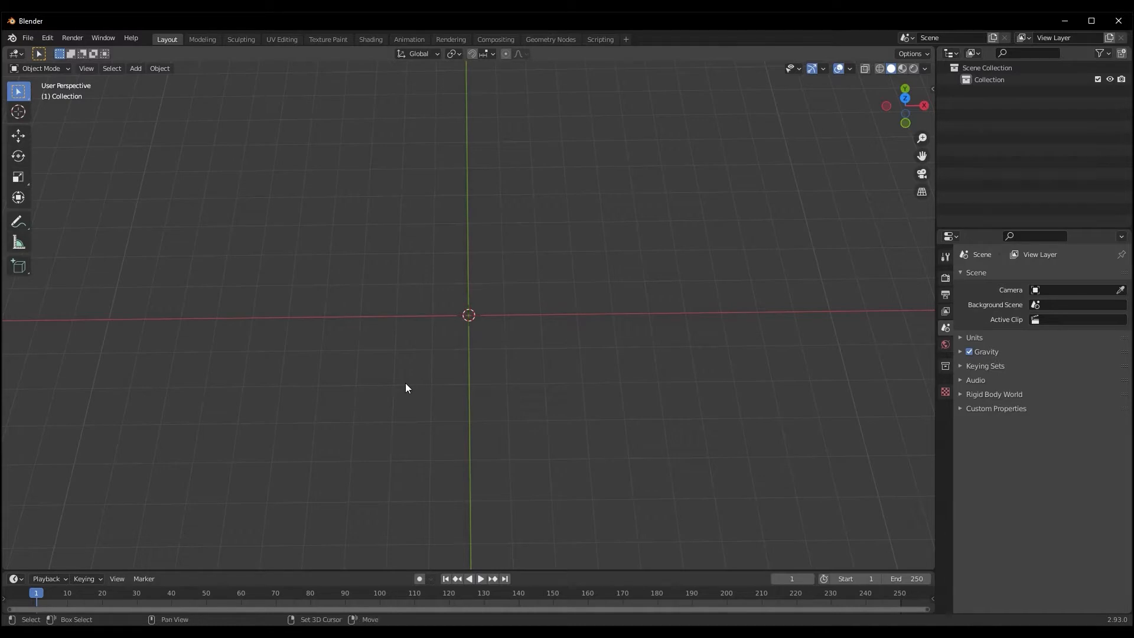
- Add a text object at the origin and replace its placeholder wording with the creator's name followed by "Edit"
key(shift+a)
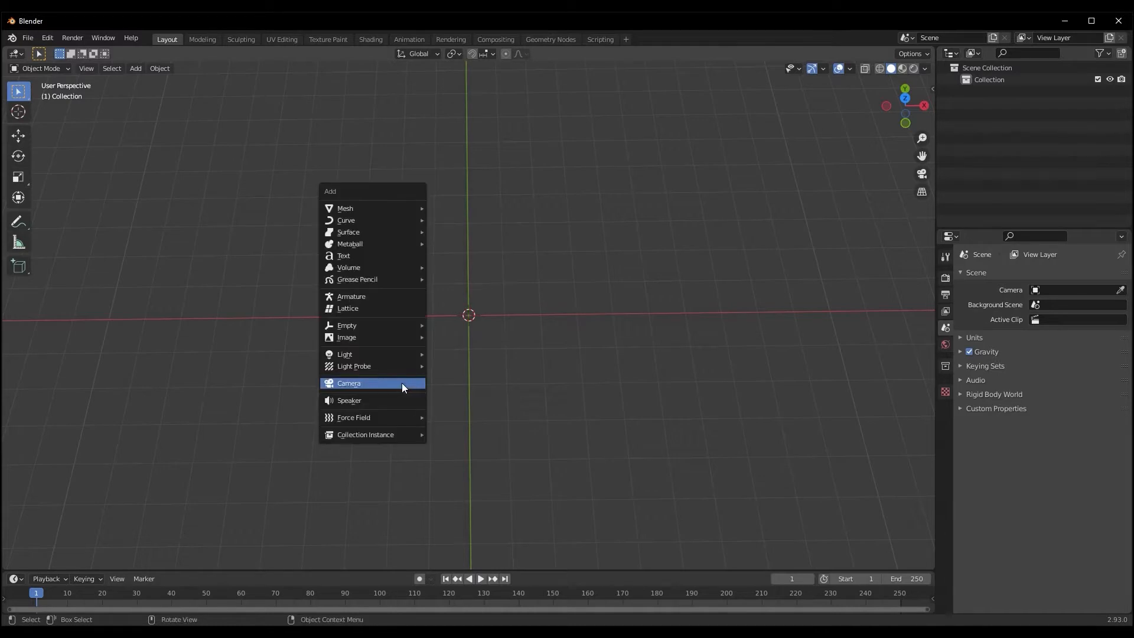
click(357, 256)
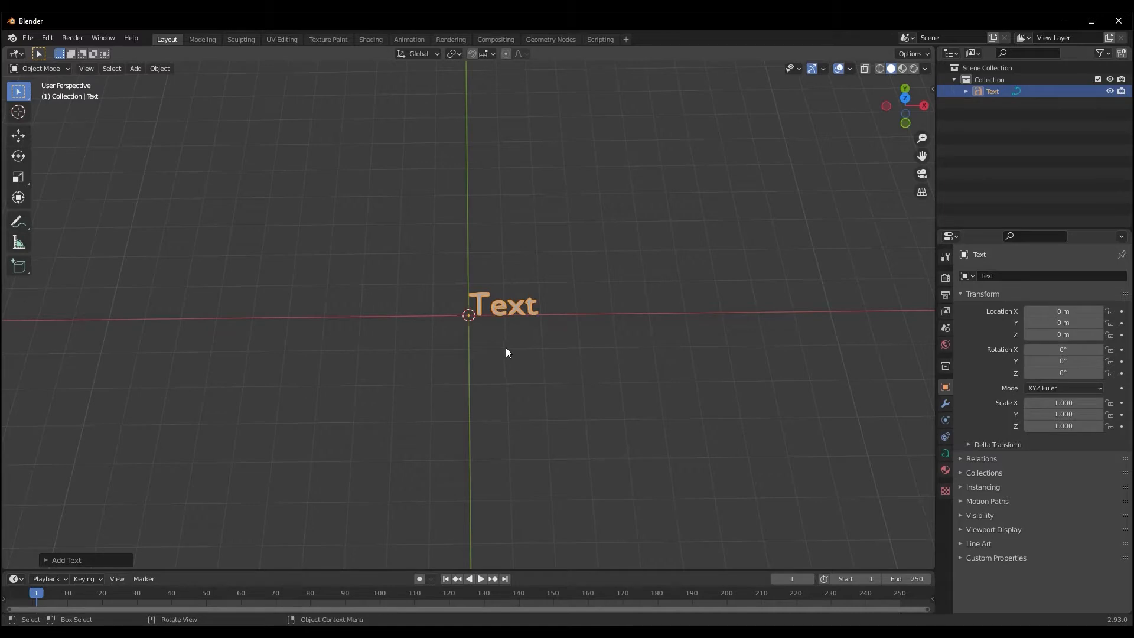
key(Tab)
key(BackSpace)
key(BackSpace)
key(BackSpace)
key(BackSpace)
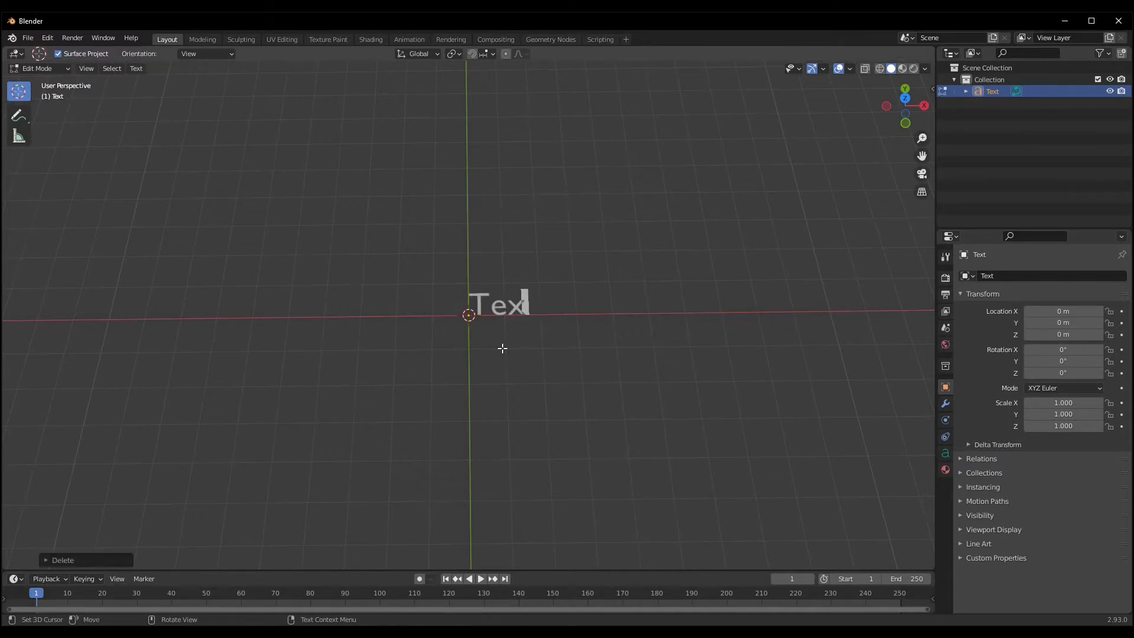
text(Rashe)
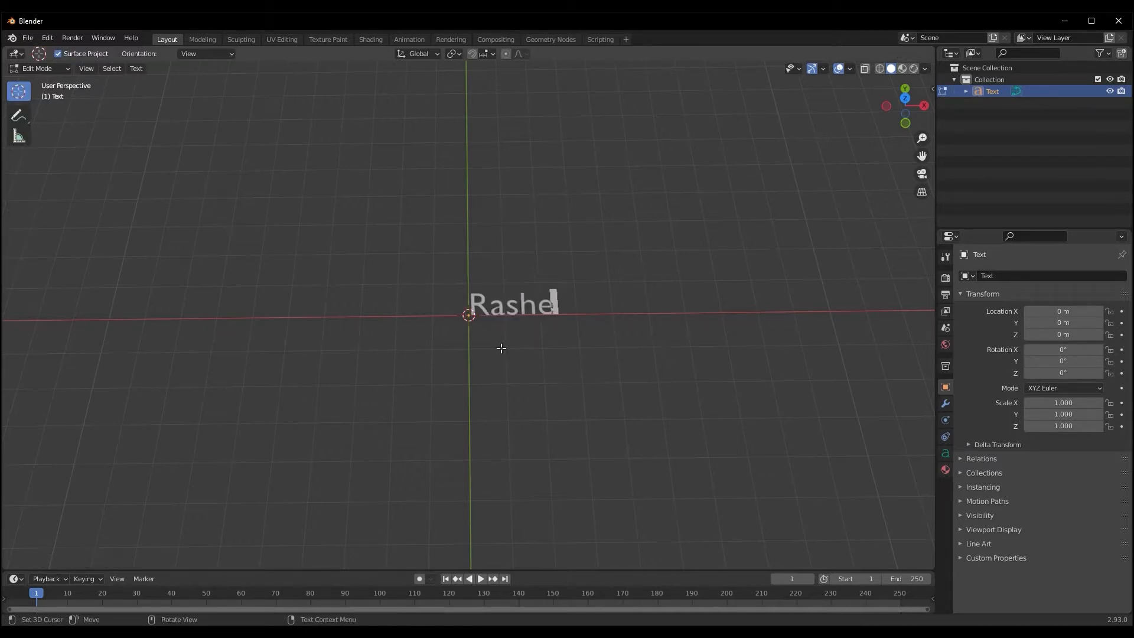
text(eds Edit)
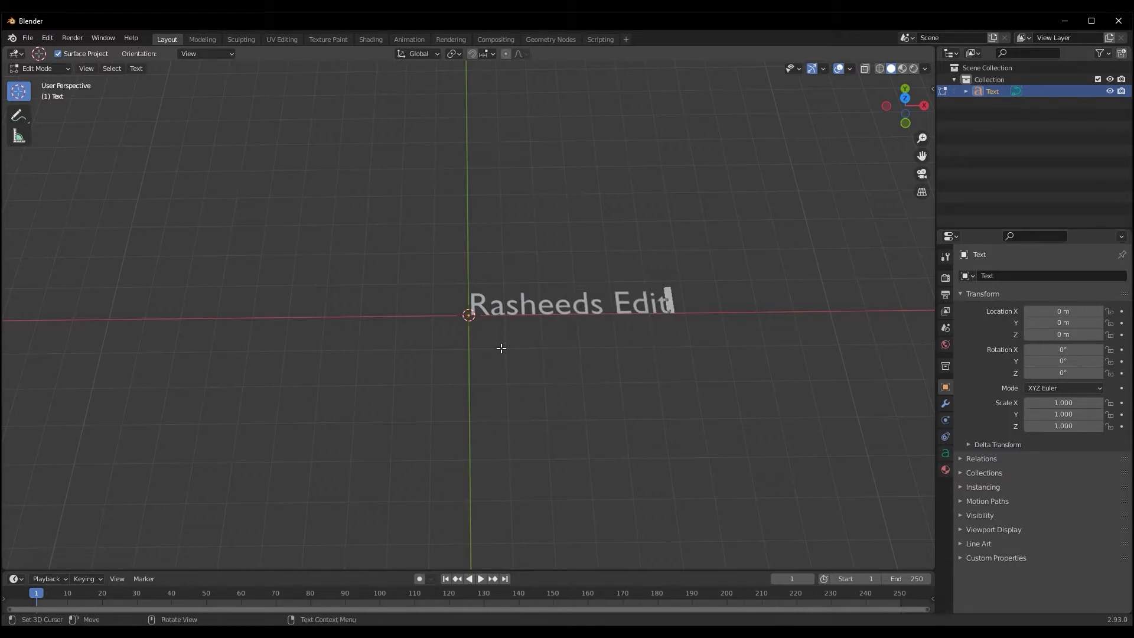
key(Tab)
mouse_move(523, 318)
middle_down()
mouse_move(539, 339)
mouse_move(531, 322)
middle_up()
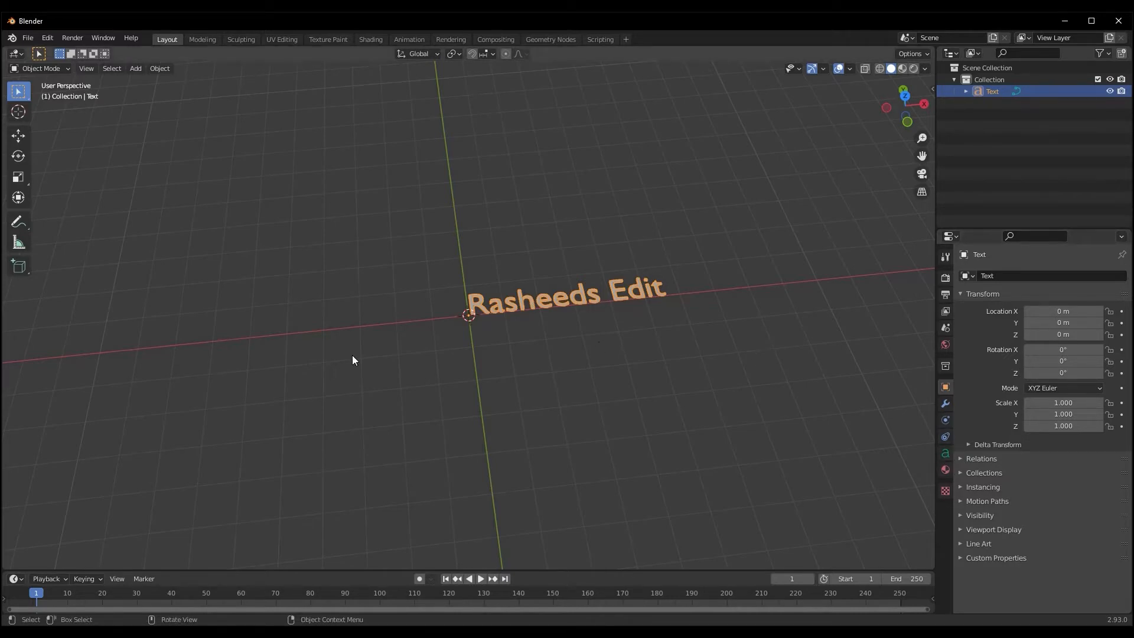
- Set the text's horizontal and vertical paragraph alignment to Center
click(944, 454)
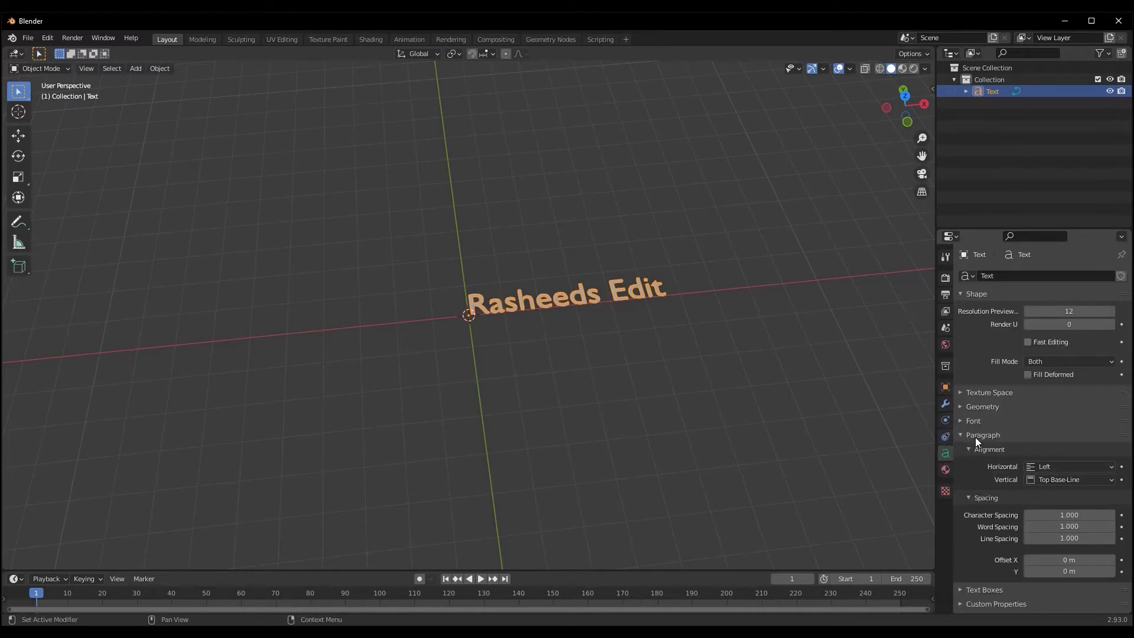
click(1063, 466)
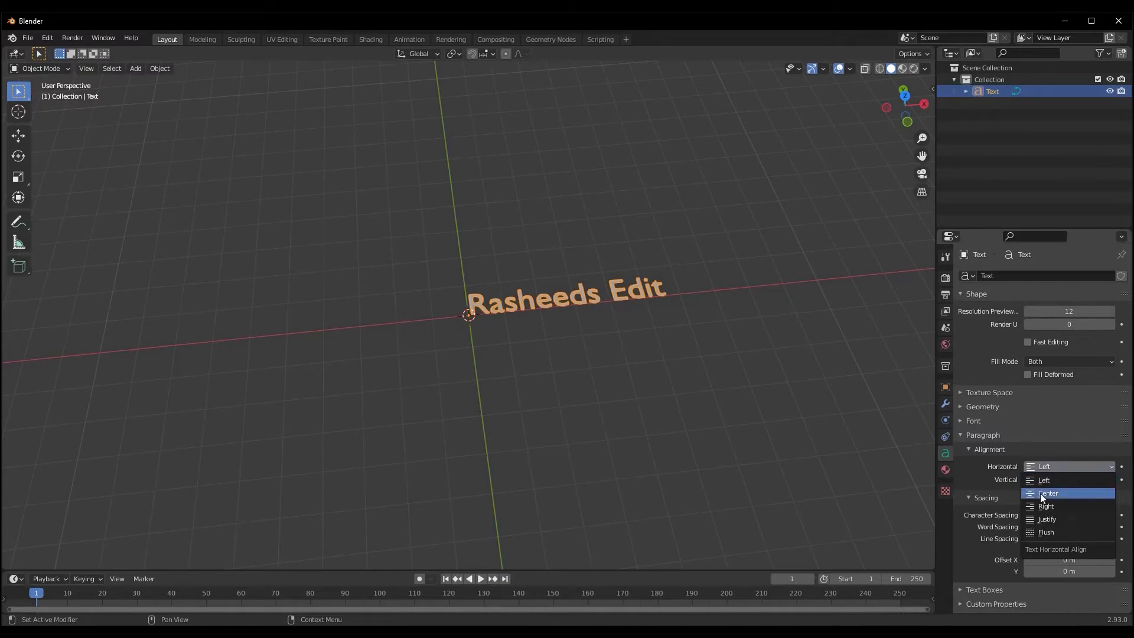
click(1051, 493)
click(1051, 480)
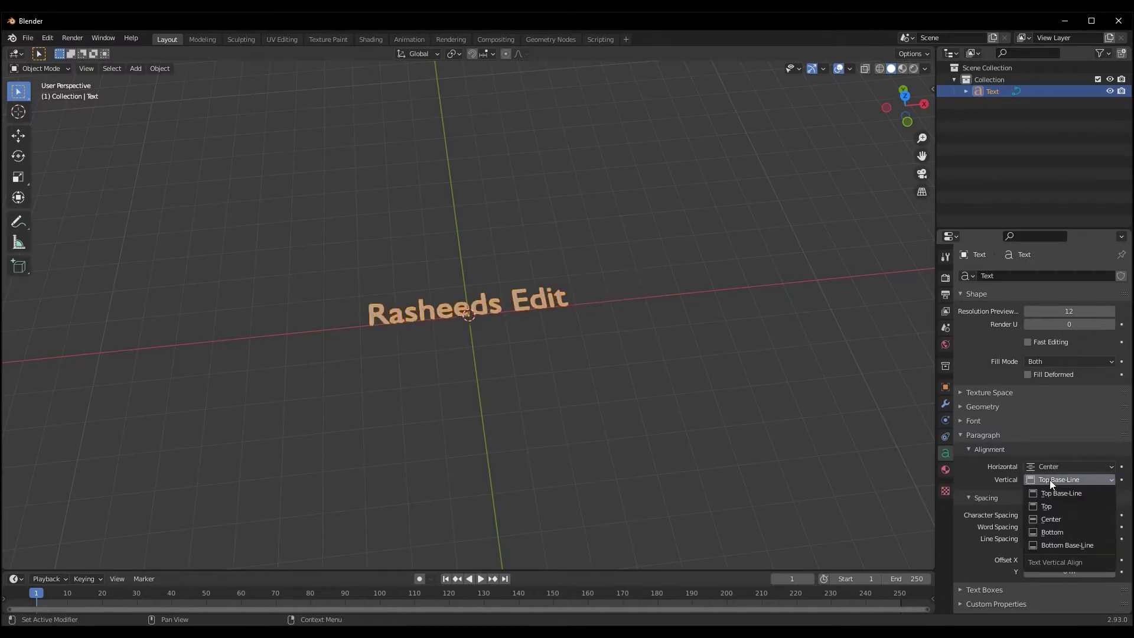
click(1051, 520)
- Rotate the text 90° about the global X axis so it stands upright
middle_drag(620, 472, 464, 373)
scroll(545, 397, up, 4)
scroll(433, 373, up, 4)
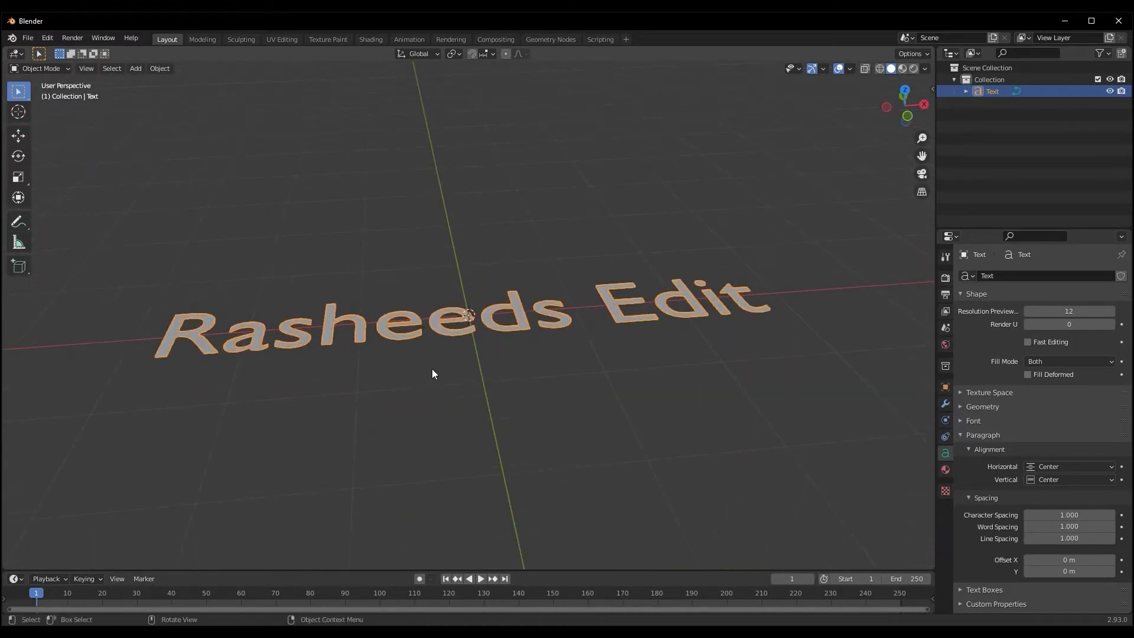
scroll(428, 374, up, 3)
scroll(427, 376, down, 3)
mouse_move(428, 376)
middle_down()
mouse_move(464, 366)
mouse_move(423, 358)
middle_up()
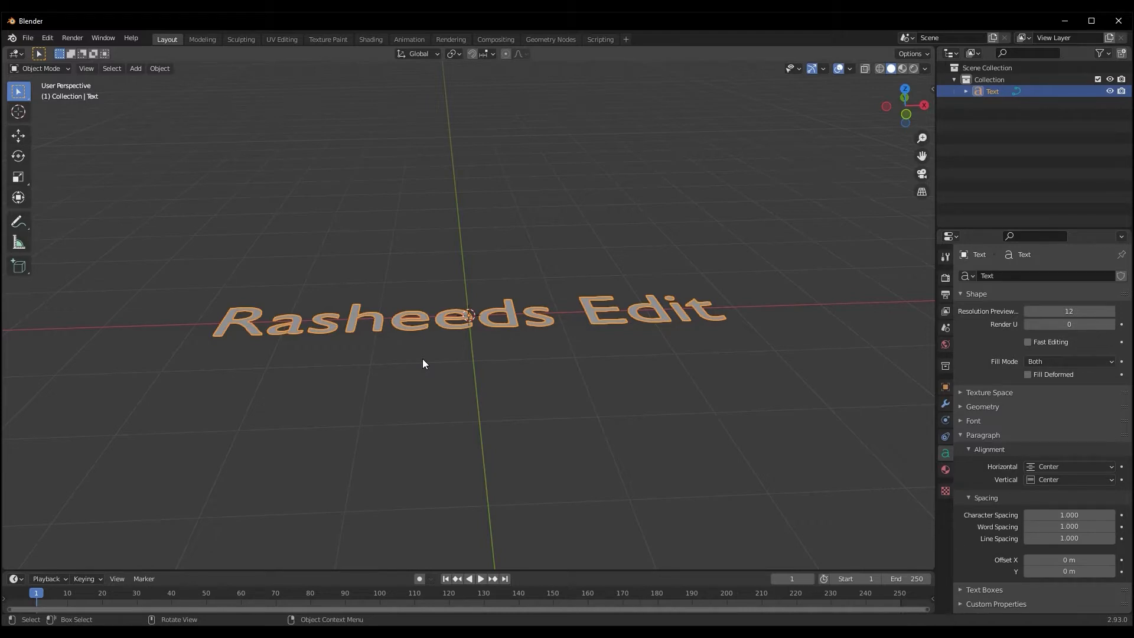
text(rx90)
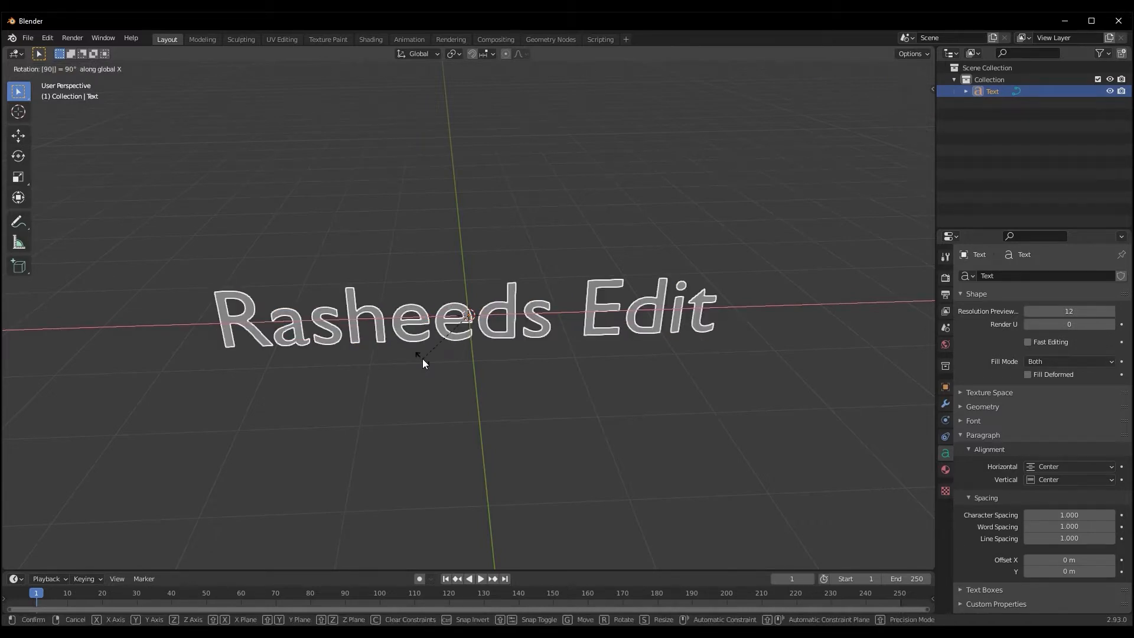
key(Return)
- Move the upright text straight up along the global Z axis, clear of the ground grid
middle_drag(423, 363, 437, 319)
middle_drag(612, 398, 547, 398)
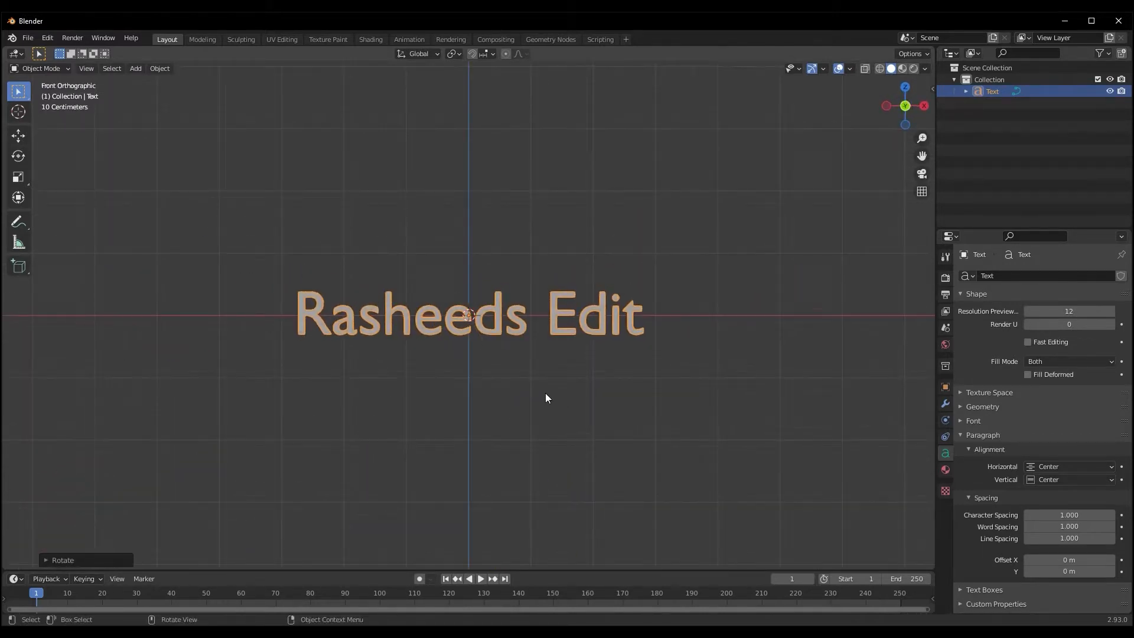
scroll(538, 387, up, 3)
scroll(520, 379, down, 3)
key(g)
key(z)
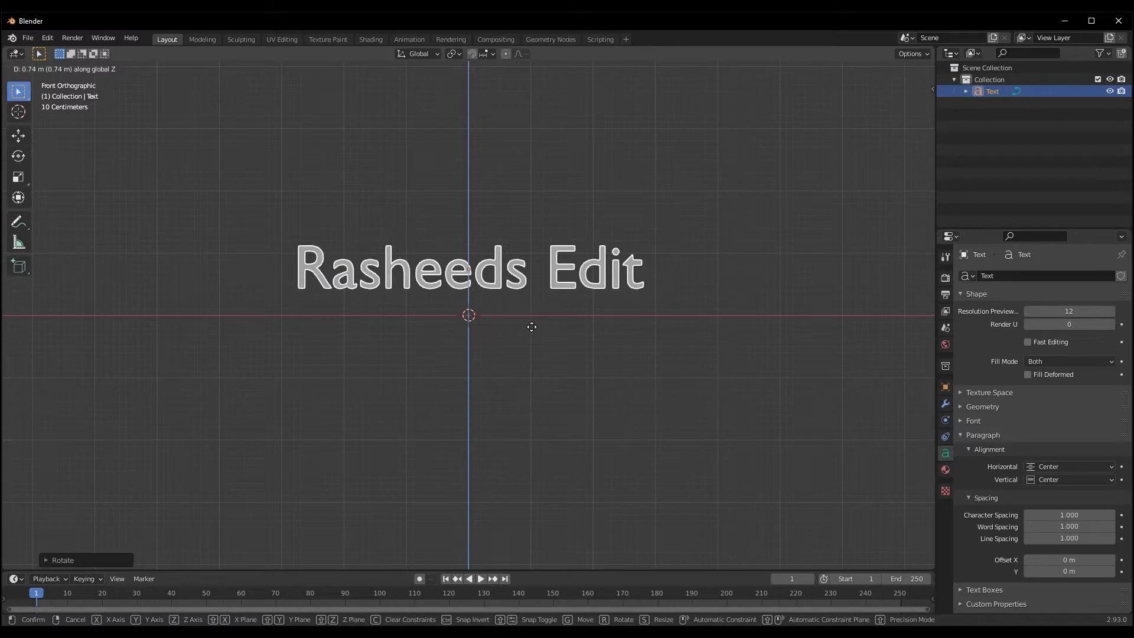
click(545, 238)
middle_drag(502, 303, 491, 348)
middle_drag(441, 302, 473, 269)
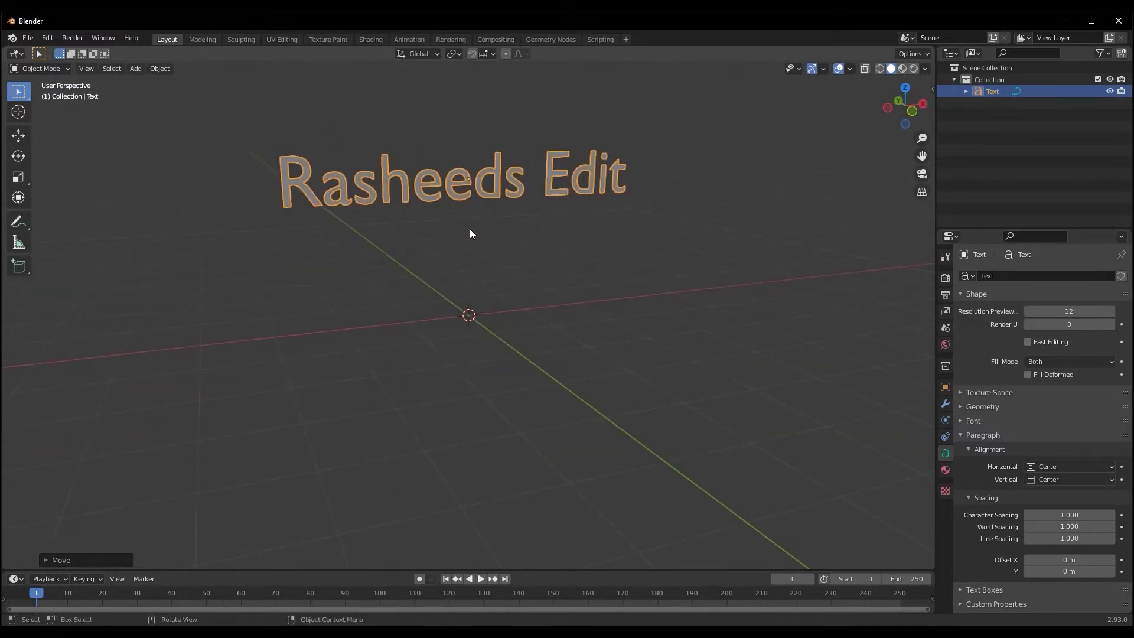
middle_drag(560, 278, 565, 225)
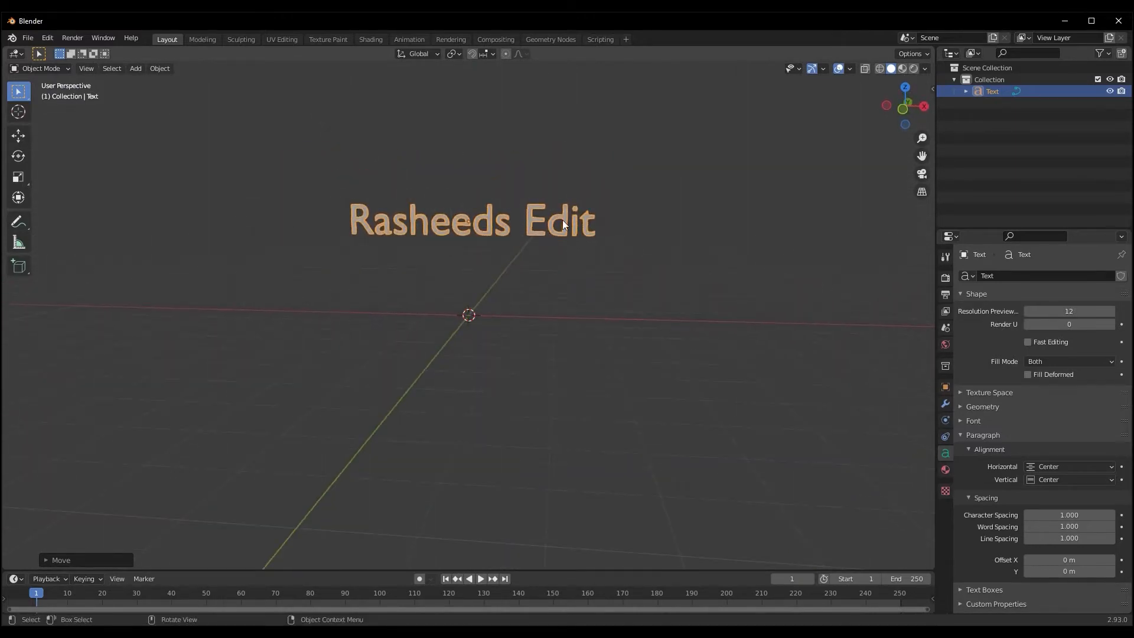
- Load BELLB.TTF from the C:\Windows\Fonts folder as the text's regular font
click(962, 407)
click(961, 407)
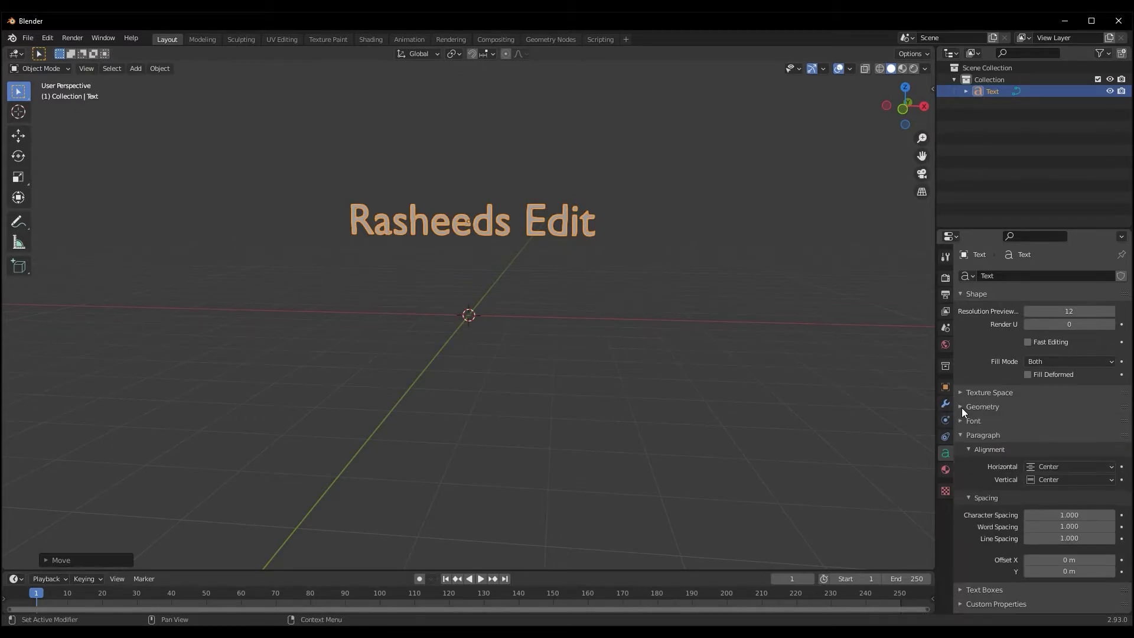
click(972, 420)
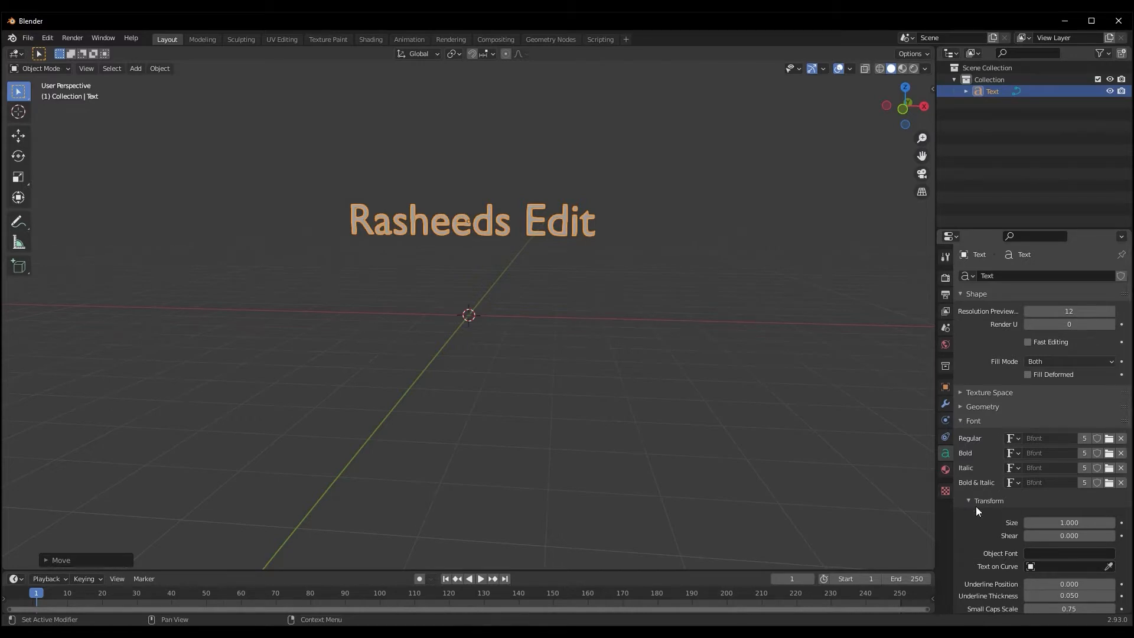
click(1110, 439)
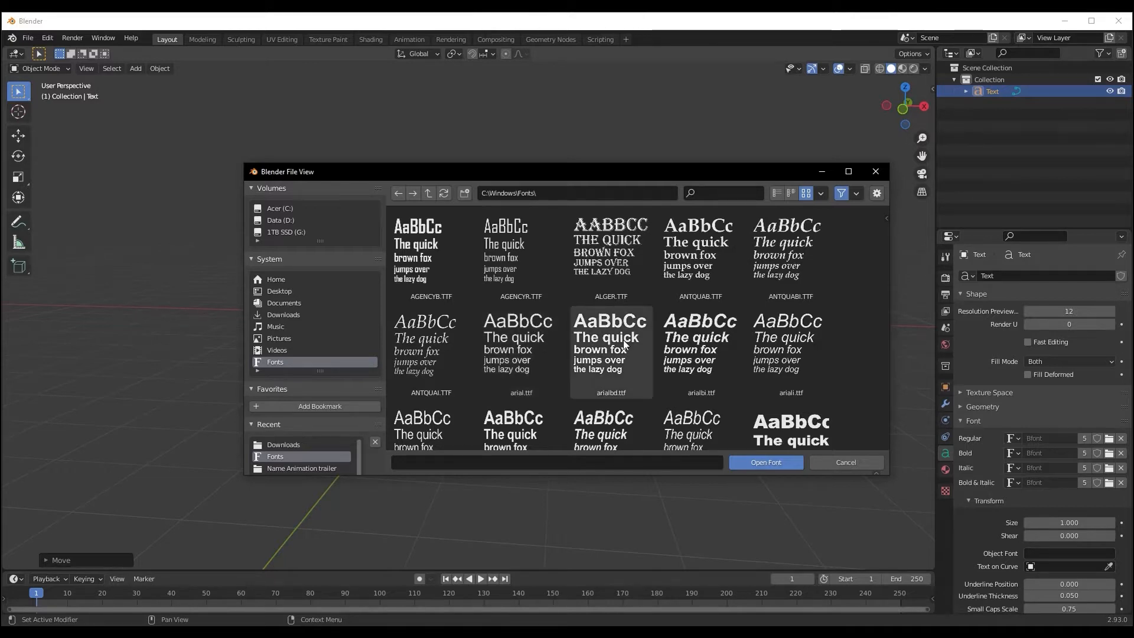
scroll(623, 339, down, 2)
scroll(623, 339, up, 2)
scroll(701, 329, down, 2)
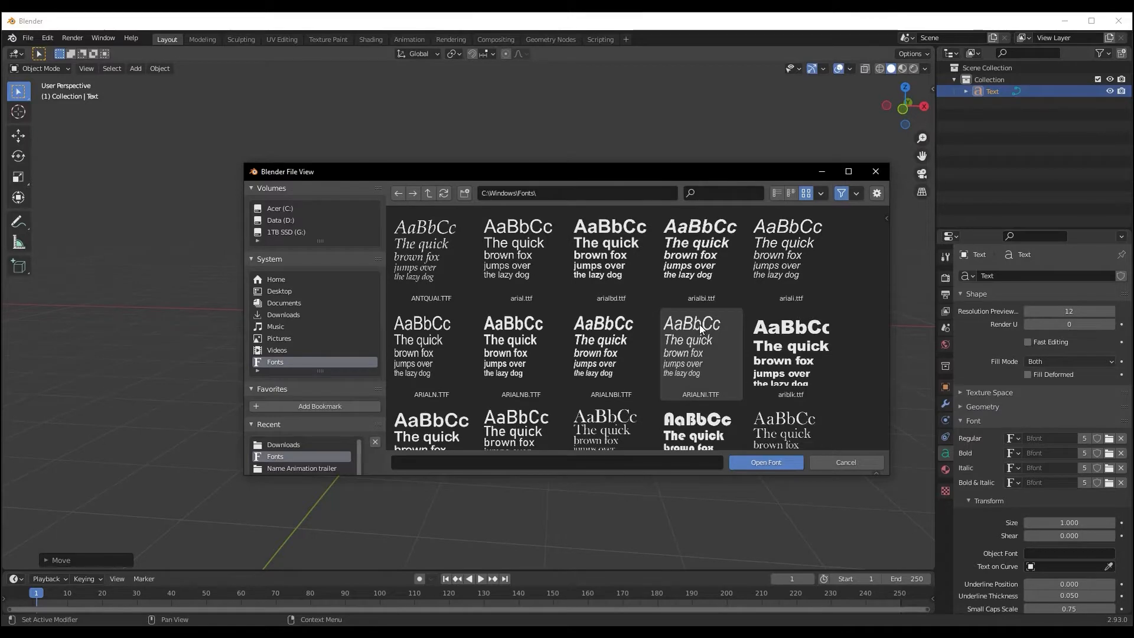
scroll(702, 329, down, 2)
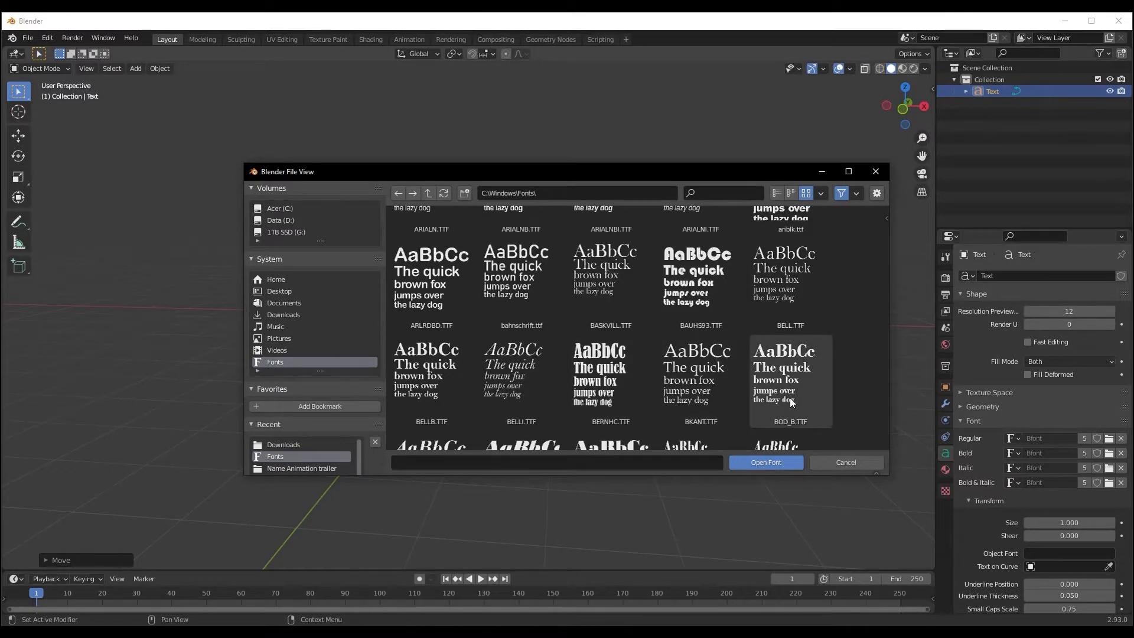
scroll(623, 310, up, 1)
scroll(628, 303, up, 3)
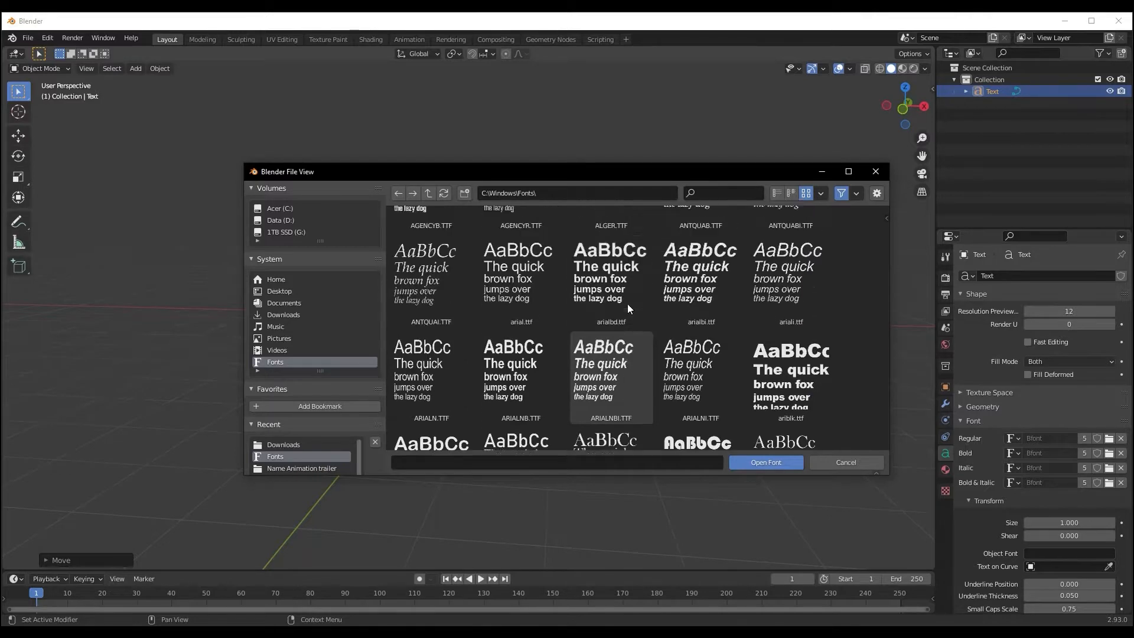
scroll(624, 297, down, 1)
scroll(624, 297, down, 5)
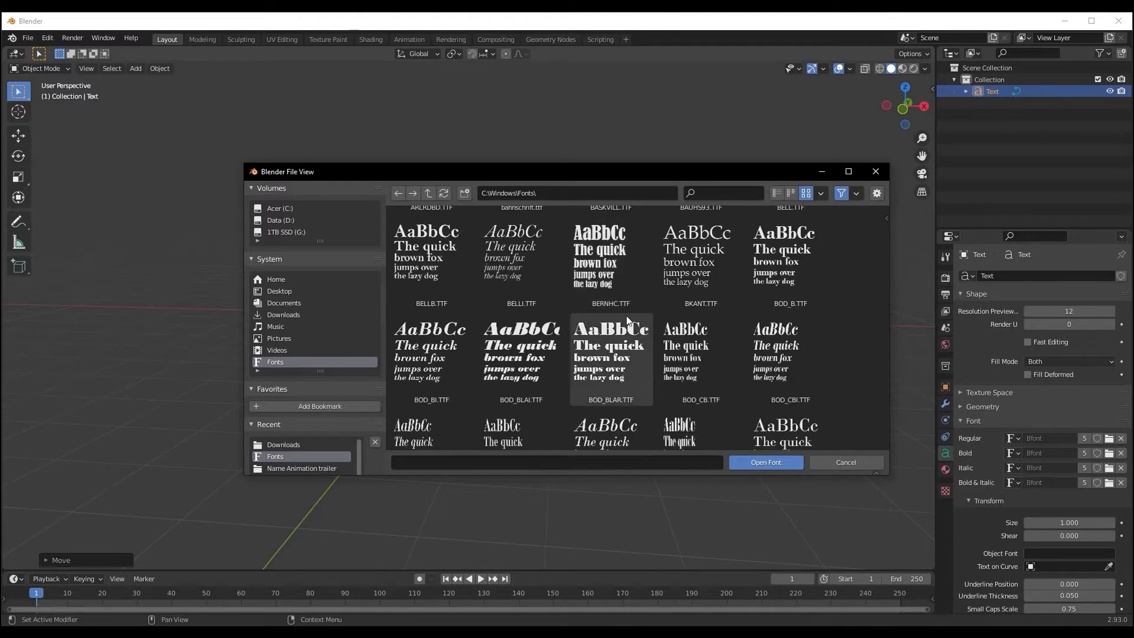
scroll(759, 380, down, 1)
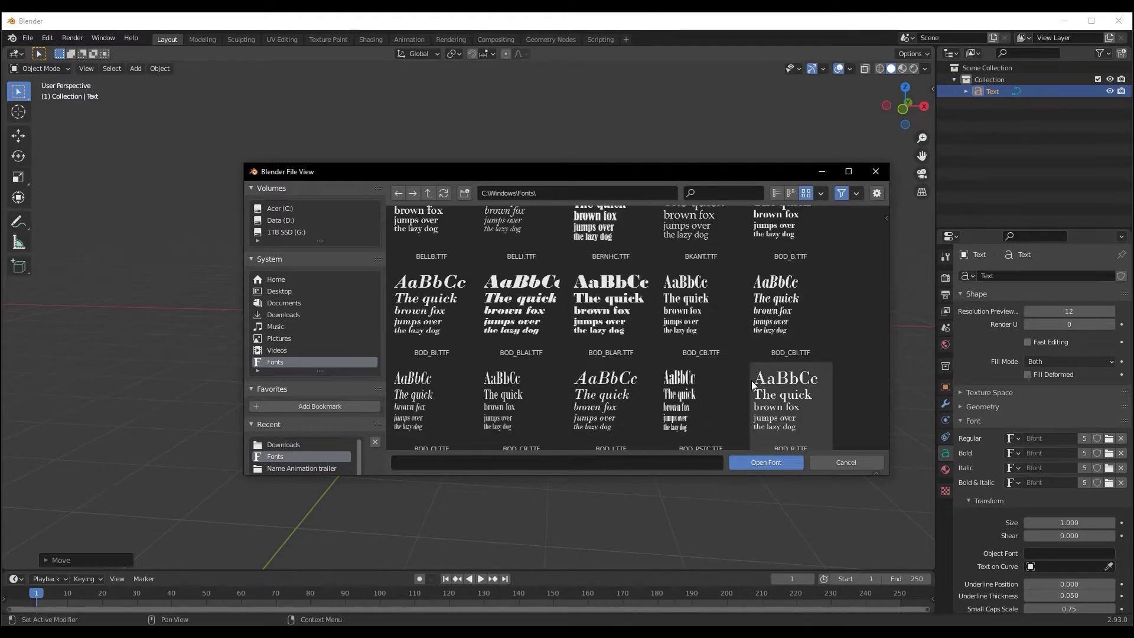
click(430, 300)
scroll(431, 300, up, 1)
click(441, 268)
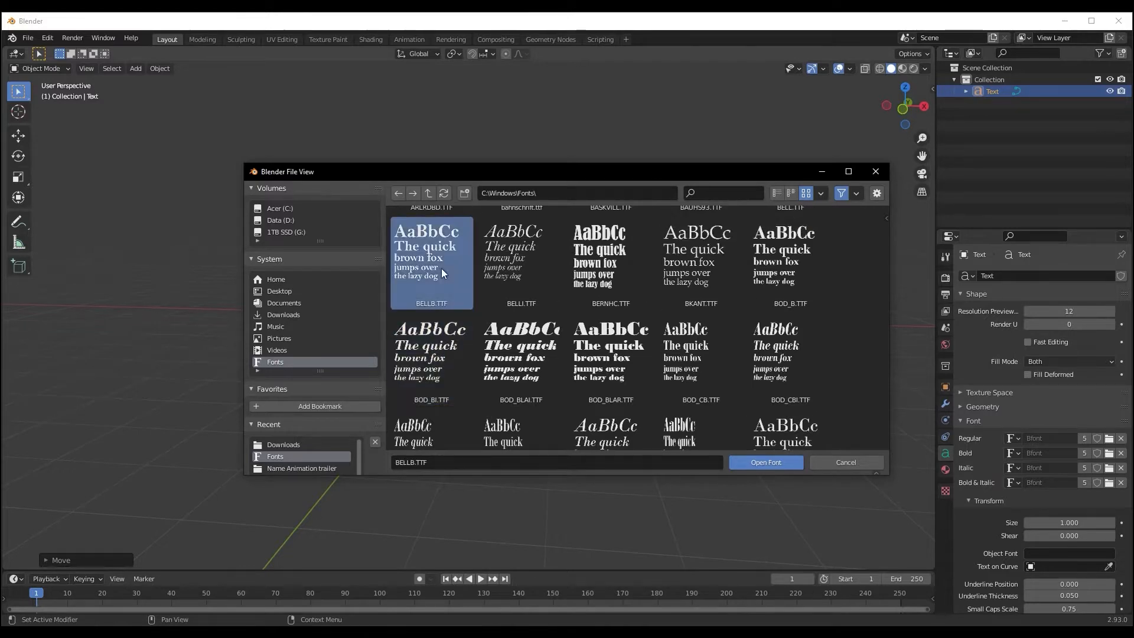
click(785, 463)
- Set the text geometry's extrude value to 0.25 m
middle_drag(541, 371, 535, 349)
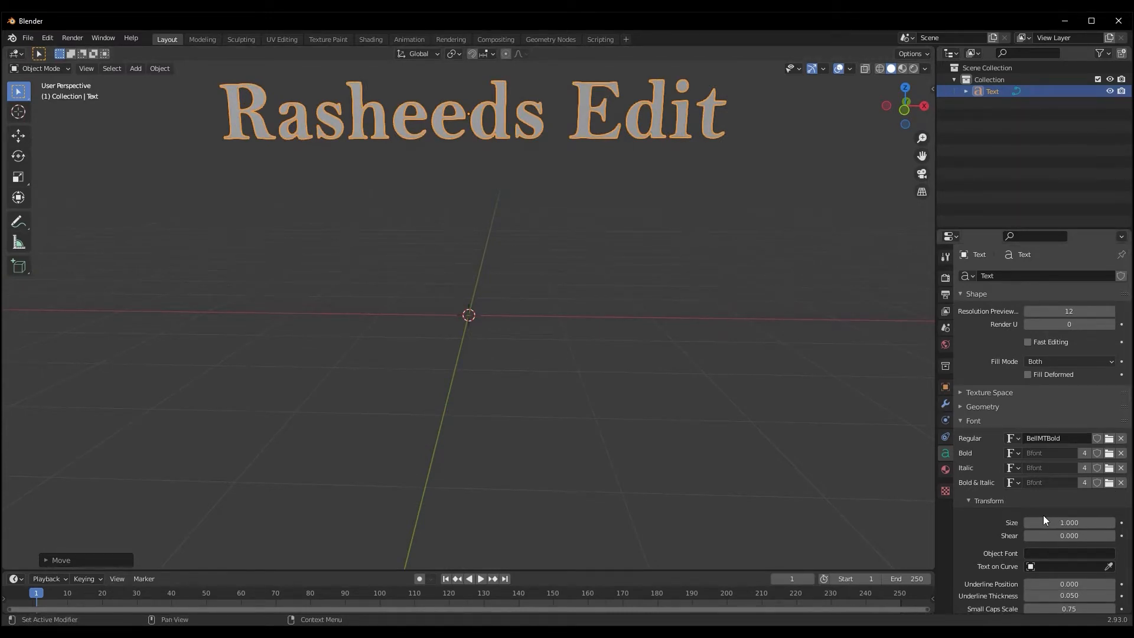
click(967, 409)
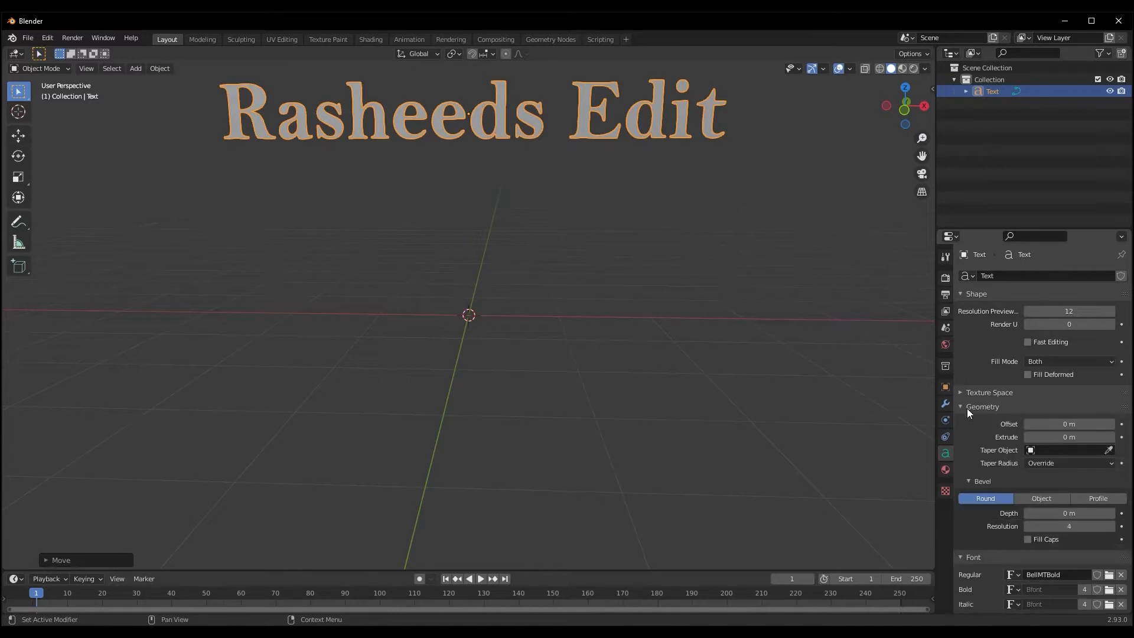
click(1068, 437)
text(0.25)
key(Return)
middle_drag(503, 302, 446, 437)
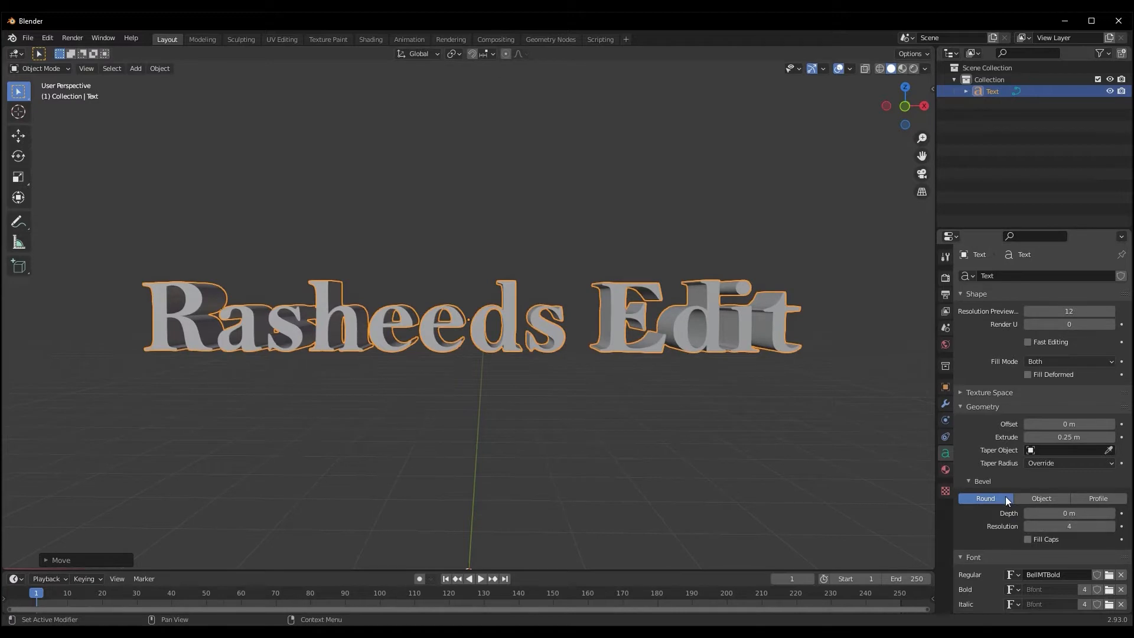
- Try a round bevel depth of 0.1 m on the extruded text
click(1067, 513)
middle_drag(399, 403, 422, 322)
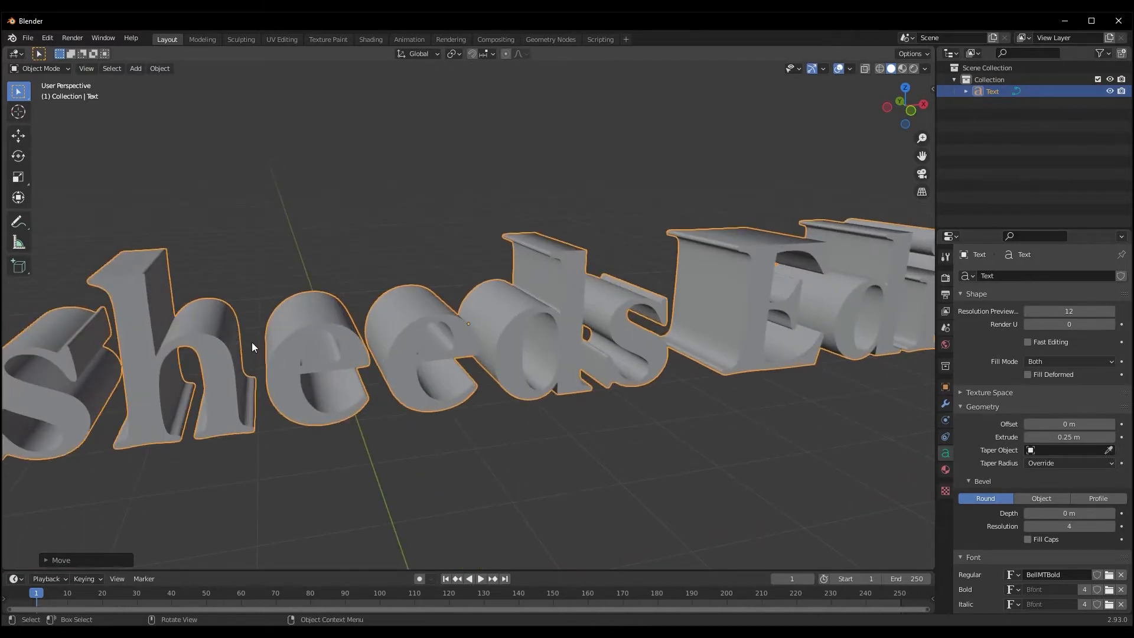
middle_drag(370, 475, 412, 439)
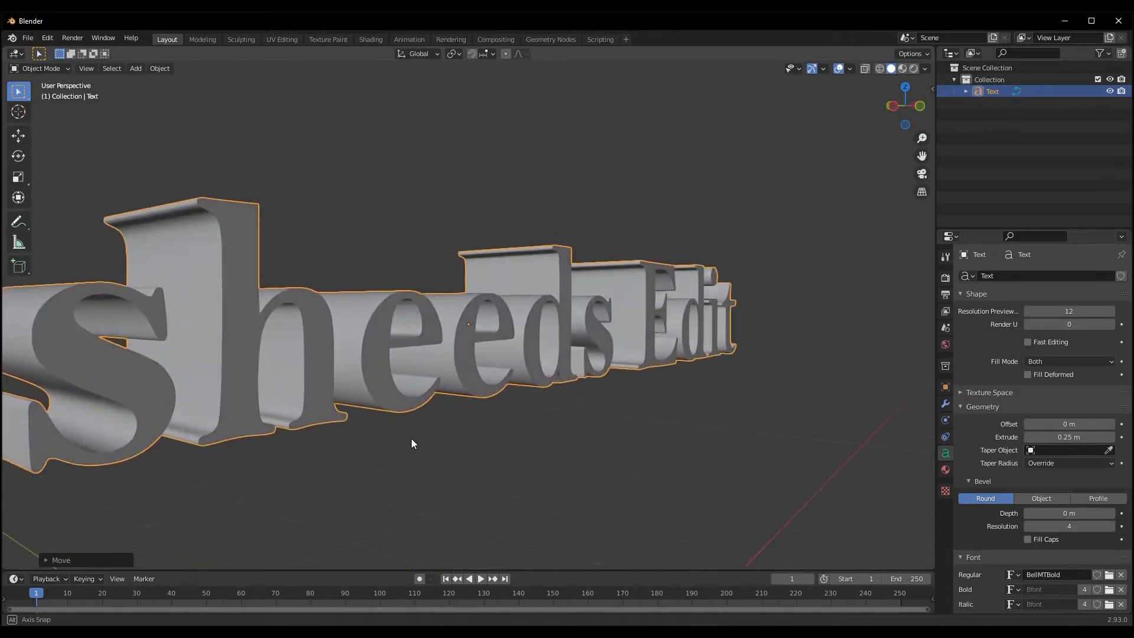
click(1062, 513)
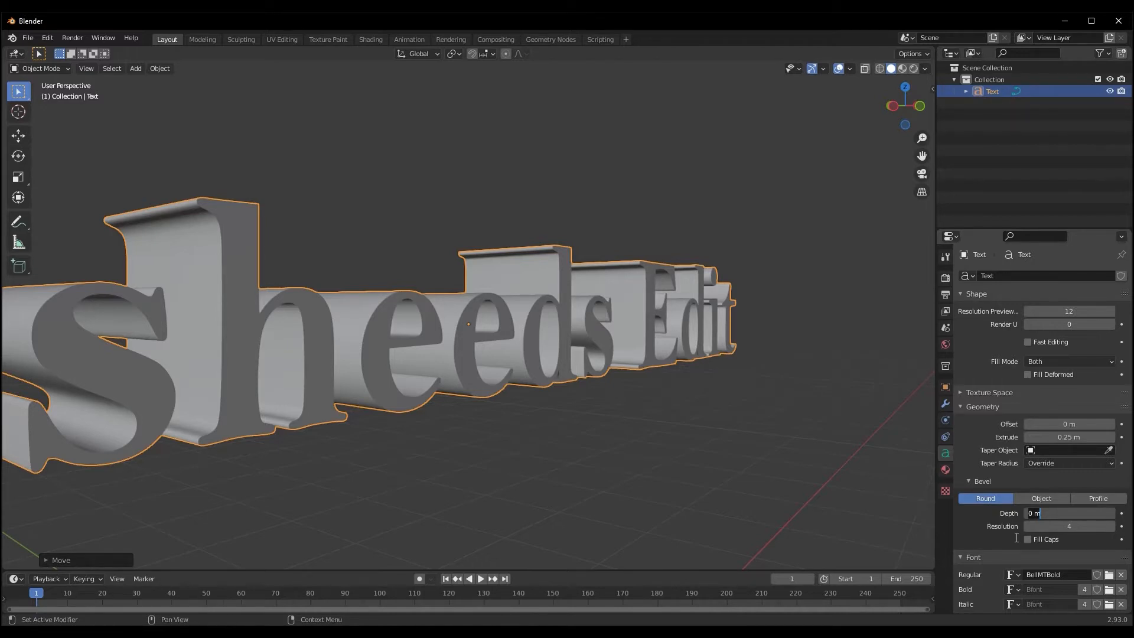
key(BackSpace)
key(BackSpace)
text(.1)
key(Return)
middle_drag(579, 516, 477, 515)
- Set the extruded text's round bevel depth to 0.01 m and inspect the letter edges up close
click(1060, 513)
text(0.)
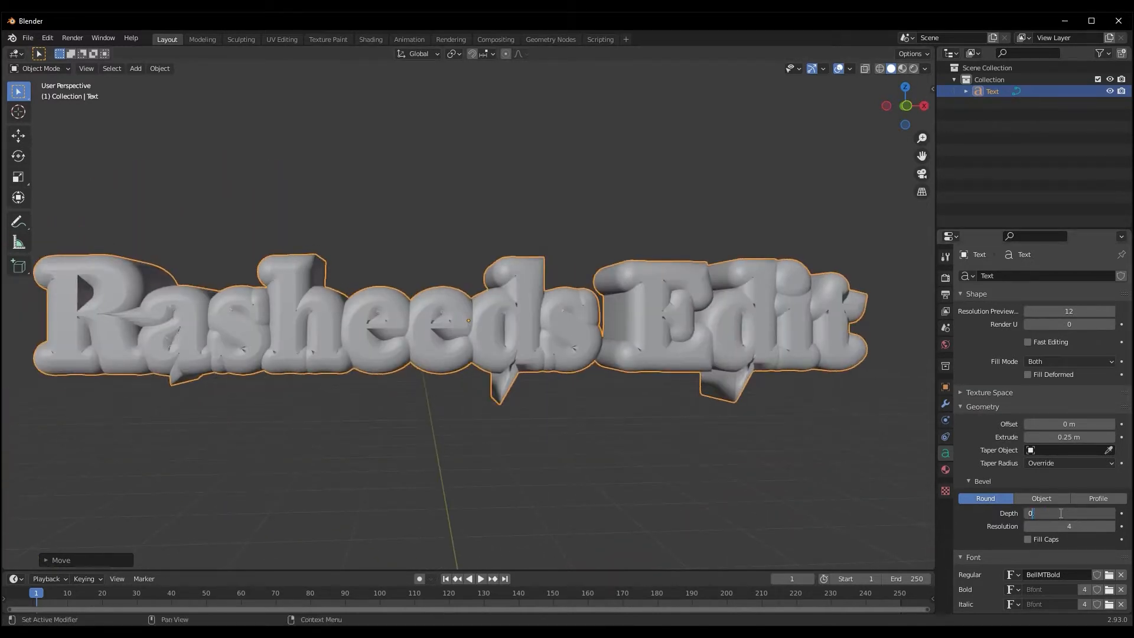
key(Return)
scroll(351, 423, up, 4)
middle_drag(350, 423, 370, 355)
scroll(351, 385, up, 3)
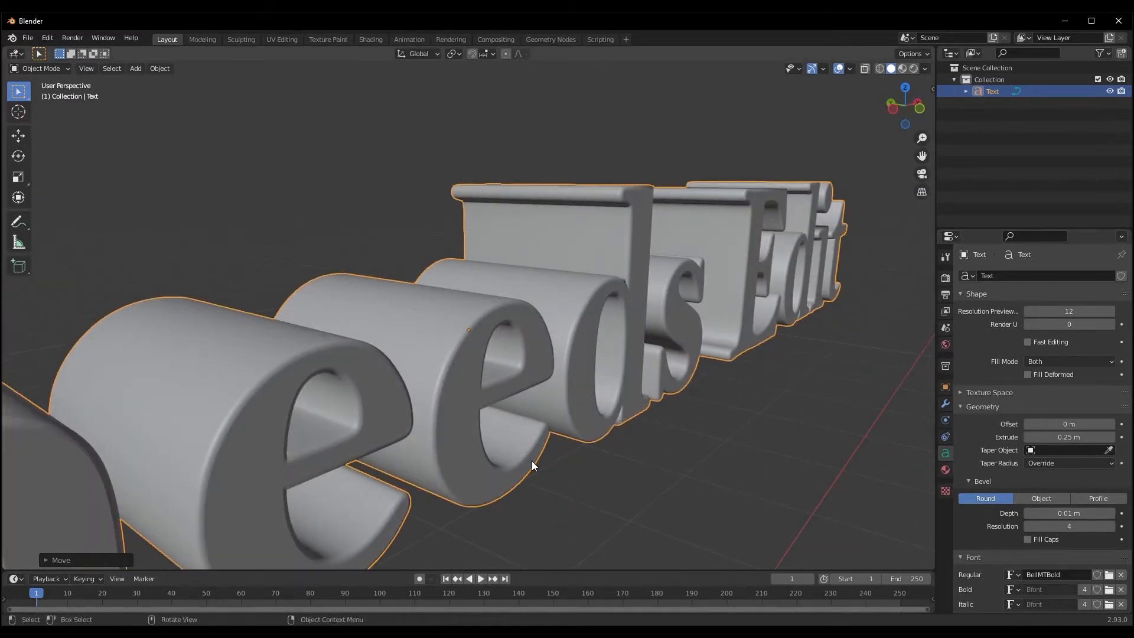
- Set the text's round bevel resolution to 3 and check the letter edges
middle_drag(818, 458, 921, 496)
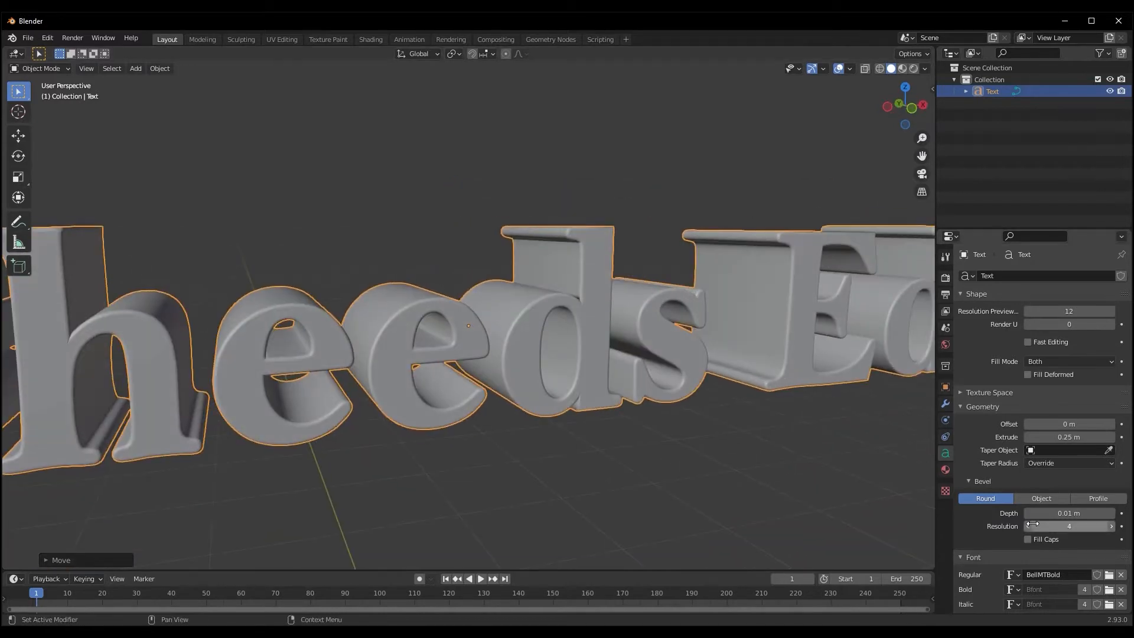
click(1028, 527)
click(1028, 526)
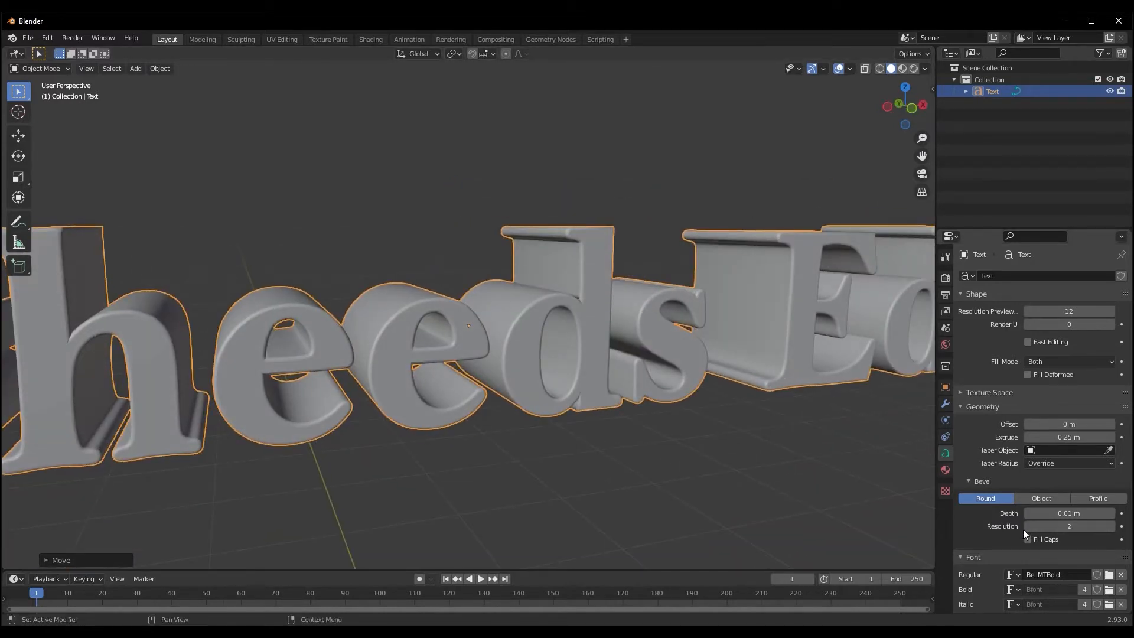
click(1111, 527)
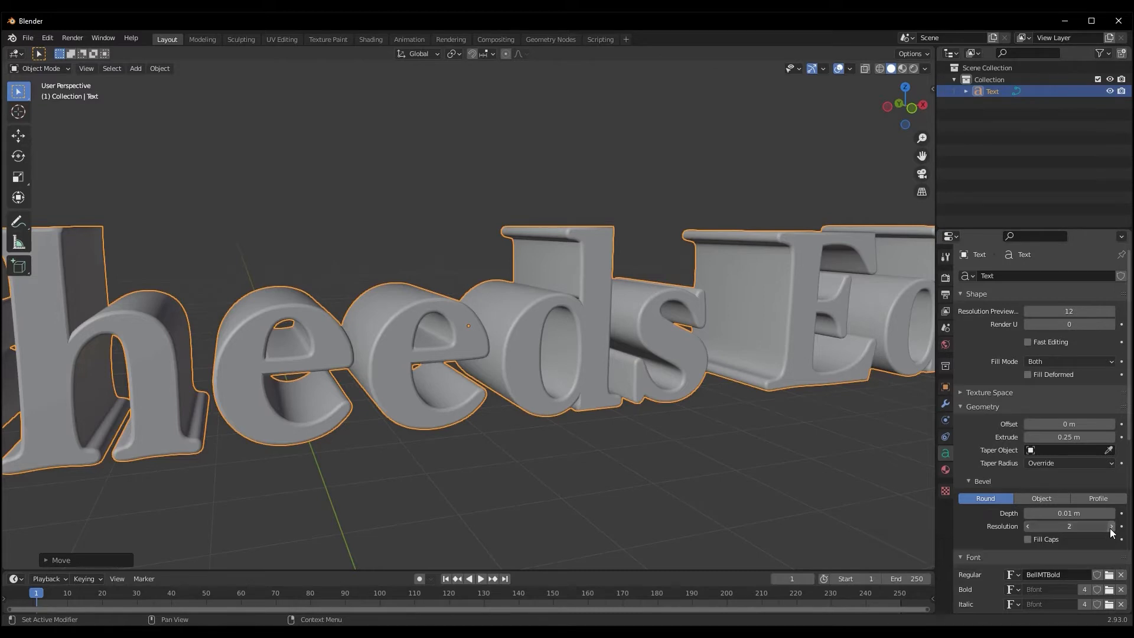
mouse_move(583, 454)
middle_down()
mouse_move(537, 443)
mouse_move(577, 443)
middle_up()
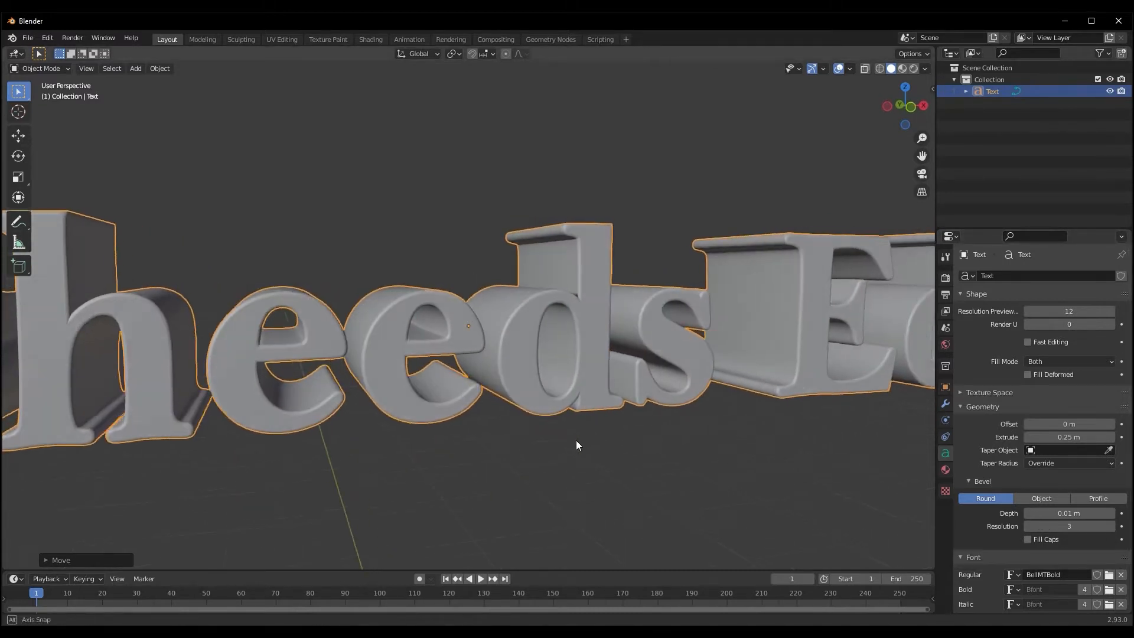
scroll(446, 438, up, 5)
scroll(280, 388, down, 7)
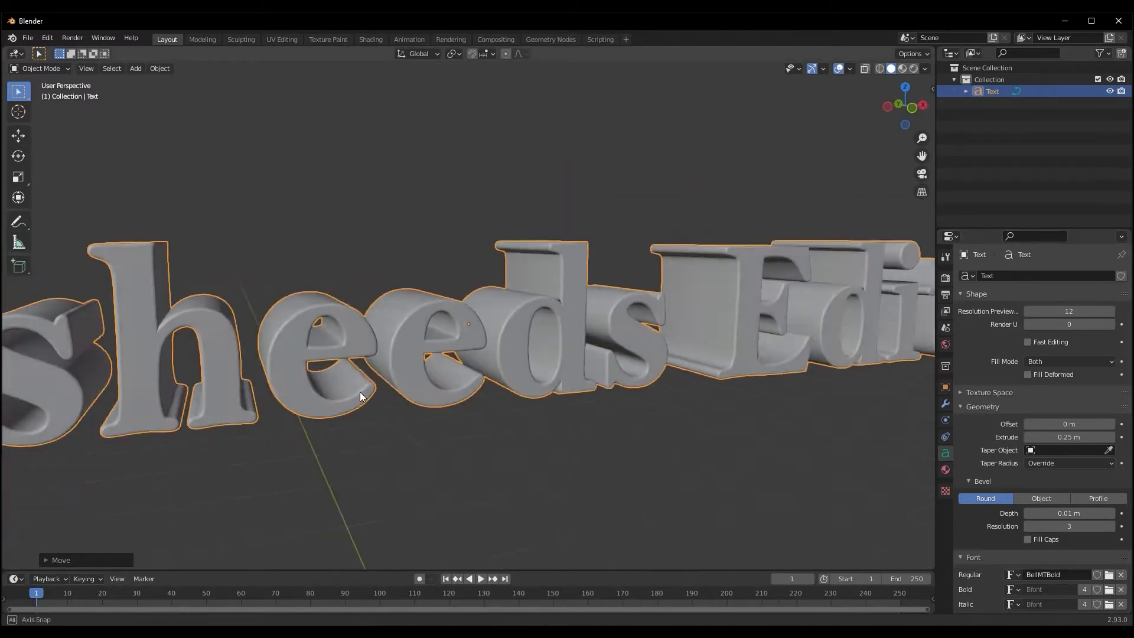
- Convert the beveled text object to a mesh
middle_drag(302, 370, 177, 211)
drag(149, 219, 742, 381)
click(333, 388)
scroll(334, 388, up, 1)
mouse_move(335, 387)
middle_down()
mouse_move(313, 374)
mouse_move(347, 380)
mouse_move(316, 387)
middle_up()
drag(160, 249, 782, 368)
middle_drag(782, 369, 591, 389)
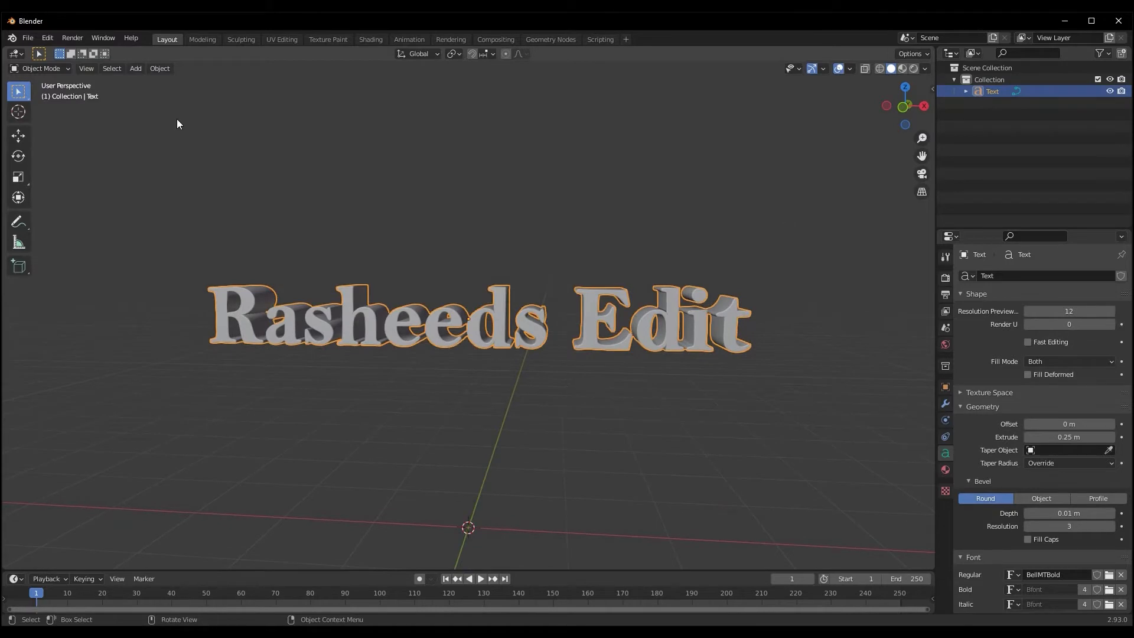
click(157, 70)
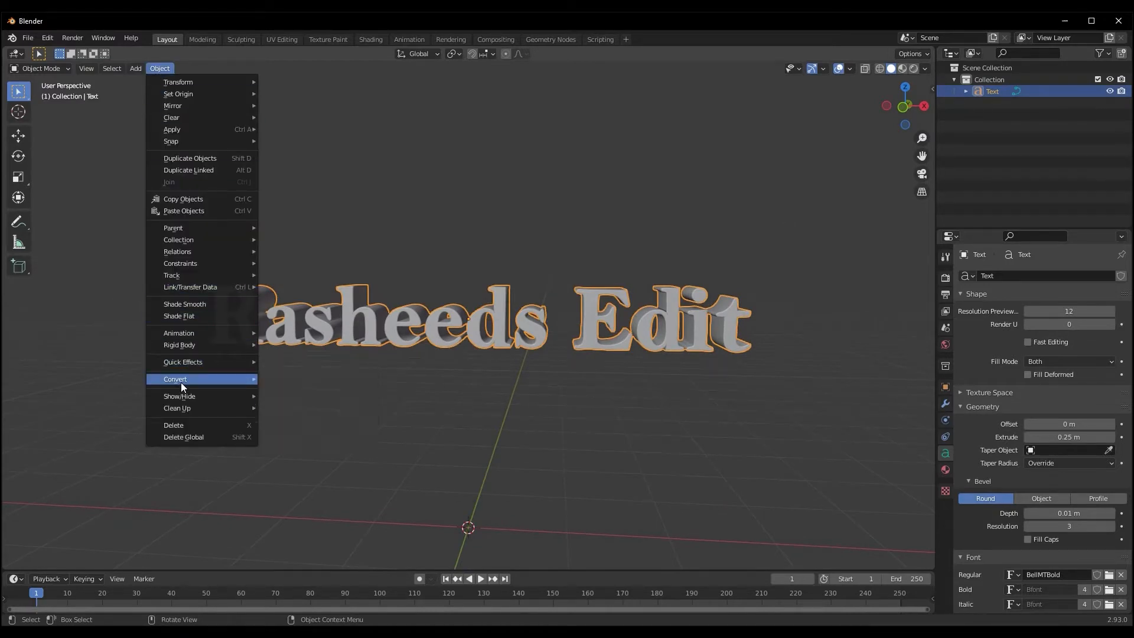
mouse_move(181, 382)
click(289, 391)
mouse_move(288, 389)
middle_down()
mouse_move(362, 398)
mouse_move(284, 369)
middle_up()
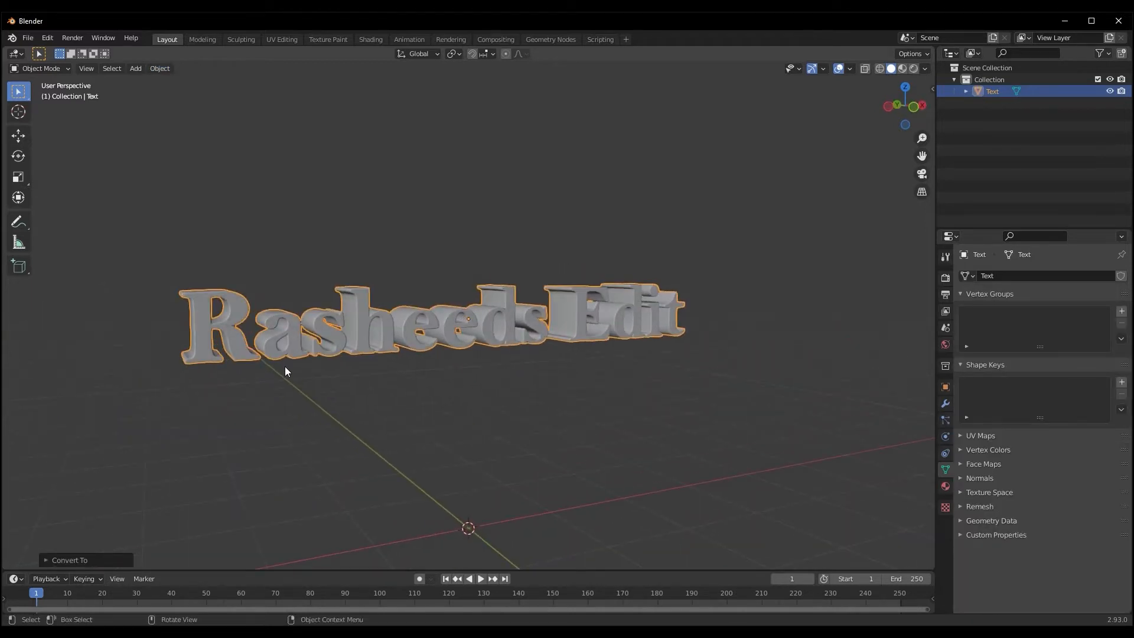
- Examine the converted mesh in edit mode by box-selecting vertices around the R and at the end of the t
key(Tab)
drag(184, 248, 293, 436)
key(Tab)
key(Tab)
drag(162, 234, 205, 303)
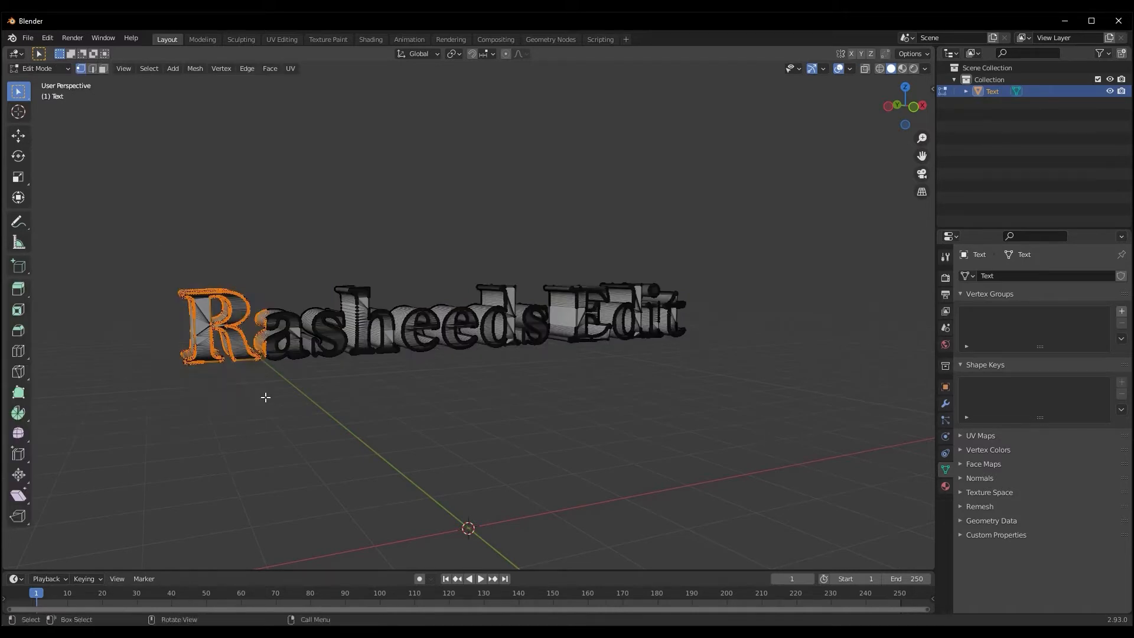
middle_drag(266, 398, 281, 397)
drag(724, 231, 744, 415)
middle_drag(742, 413, 733, 416)
middle_drag(245, 374, 306, 400)
scroll(303, 401, up, 2)
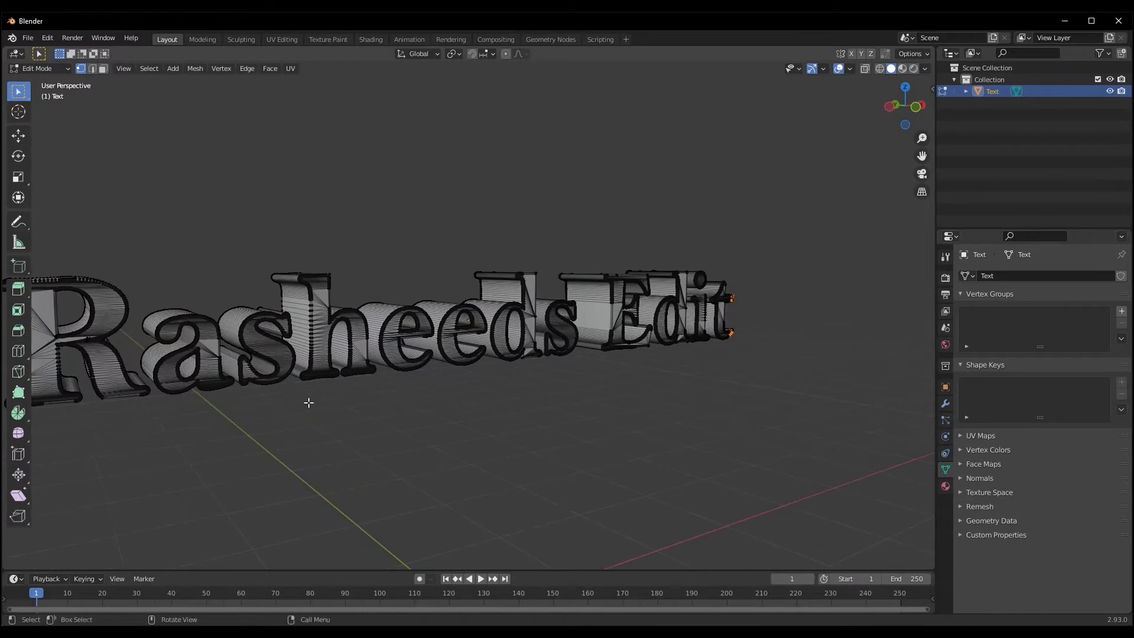
mouse_move(278, 353)
middle_down()
mouse_move(282, 364)
mouse_move(261, 360)
middle_up()
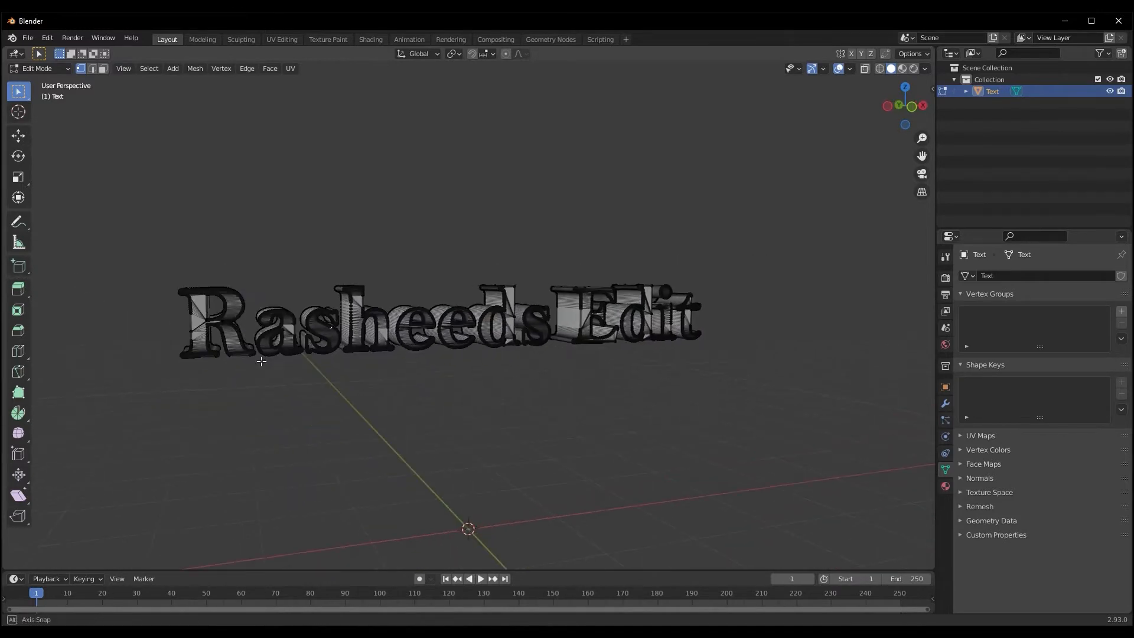
key(Tab)
scroll(262, 360, up, 2)
scroll(233, 375, down, 1)
middle_drag(423, 449, 418, 417)
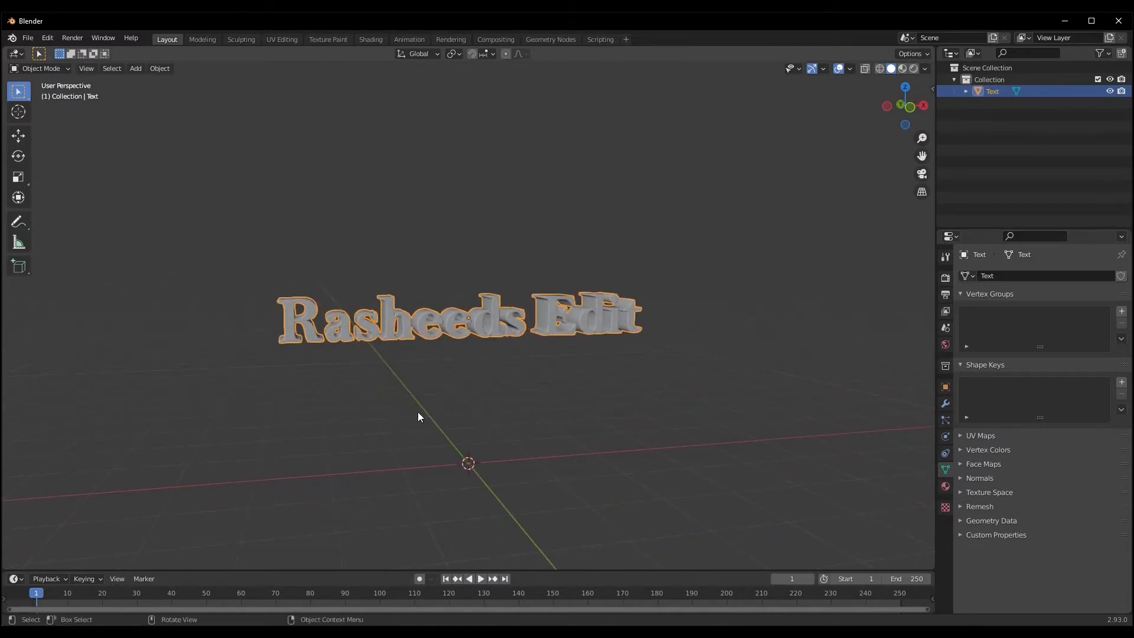
scroll(417, 413, up, 4)
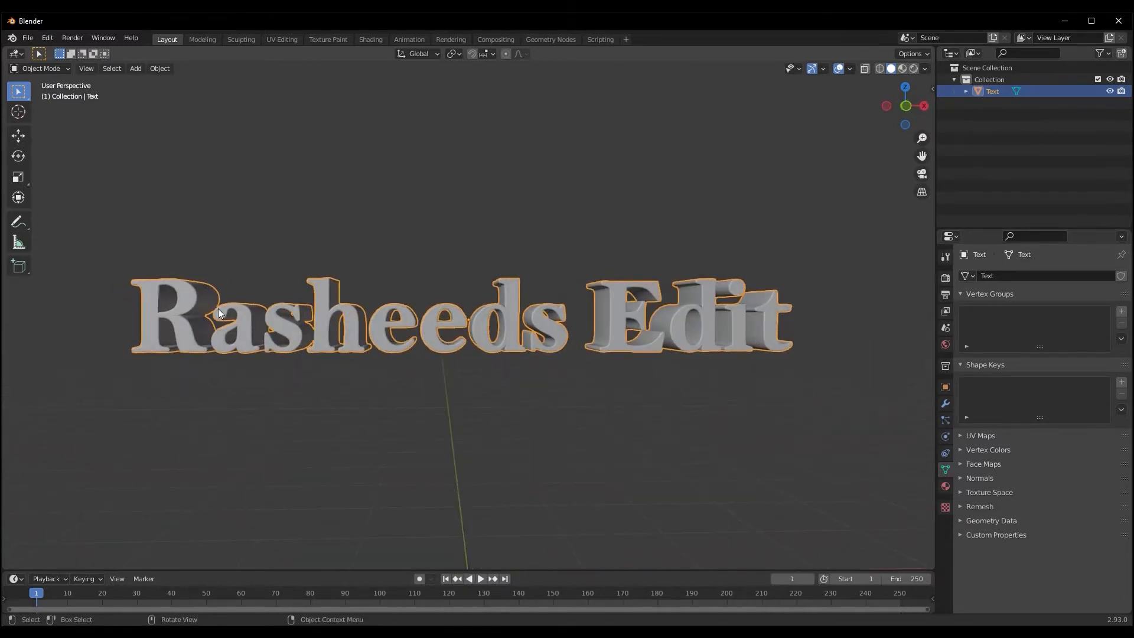
mouse_move(317, 360)
middle_down()
mouse_move(306, 365)
mouse_move(368, 370)
mouse_move(313, 369)
middle_up()
middle_drag(816, 395, 549, 420)
scroll(548, 414, up, 2)
middle_drag(451, 408, 388, 393)
scroll(387, 393, up, 1)
- Separate the whole text mesh by loose parts, return to object mode and clear the selection
key(Tab)
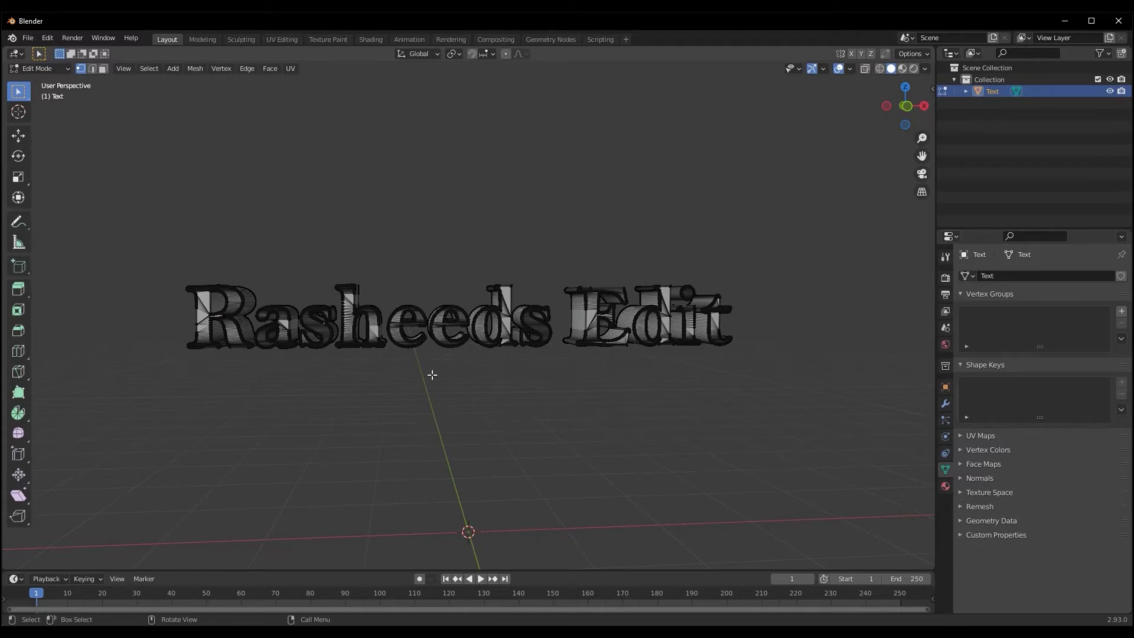
key(a)
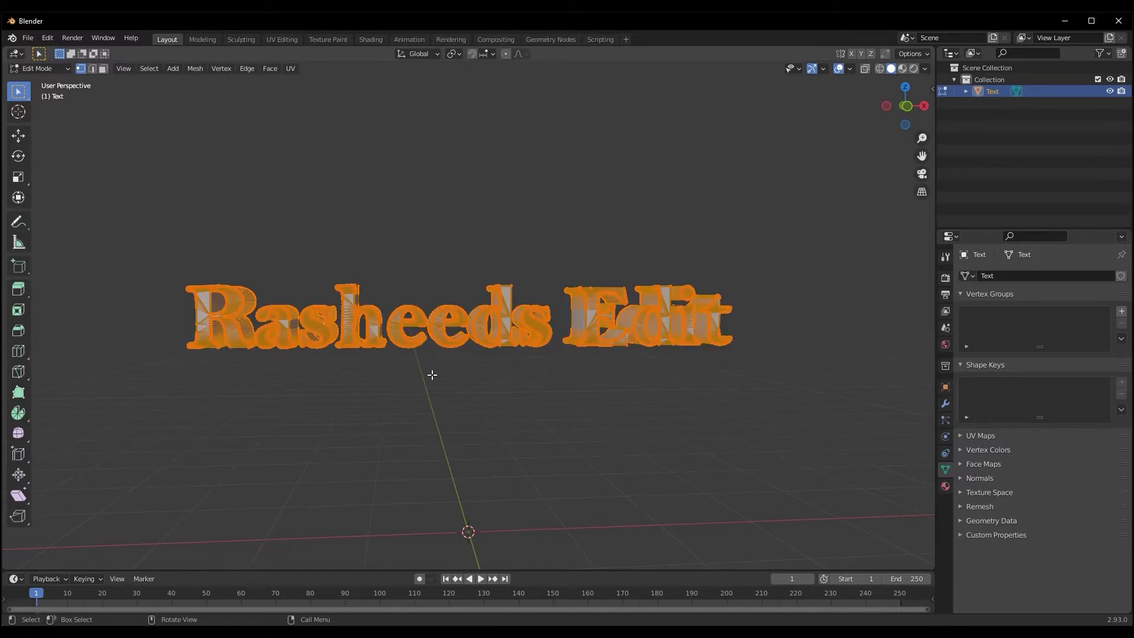
key(p)
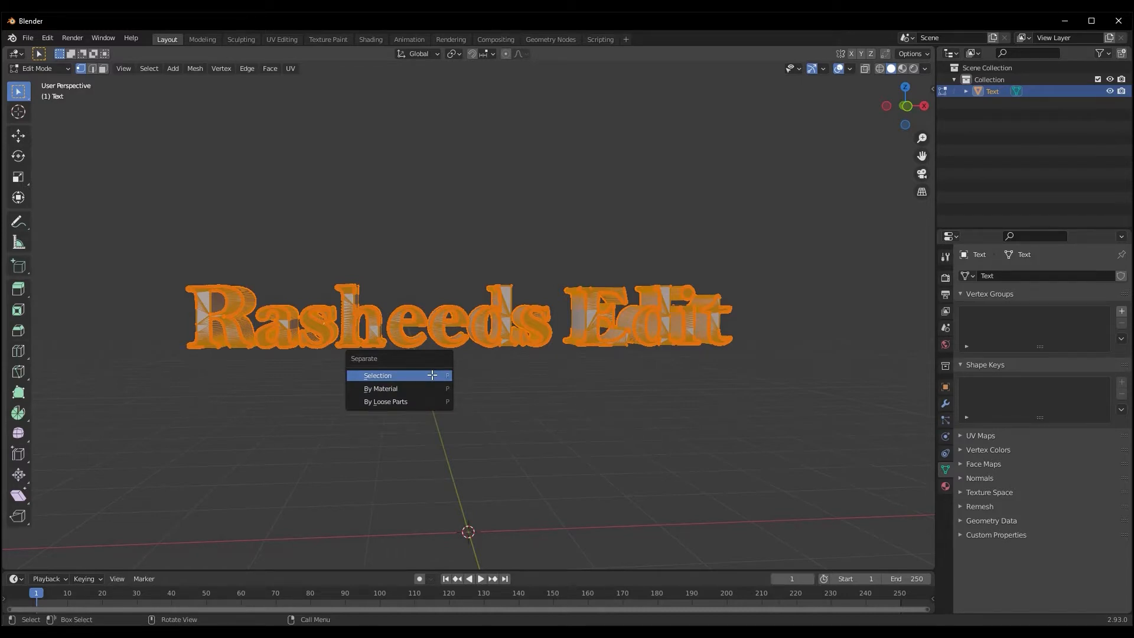
click(416, 402)
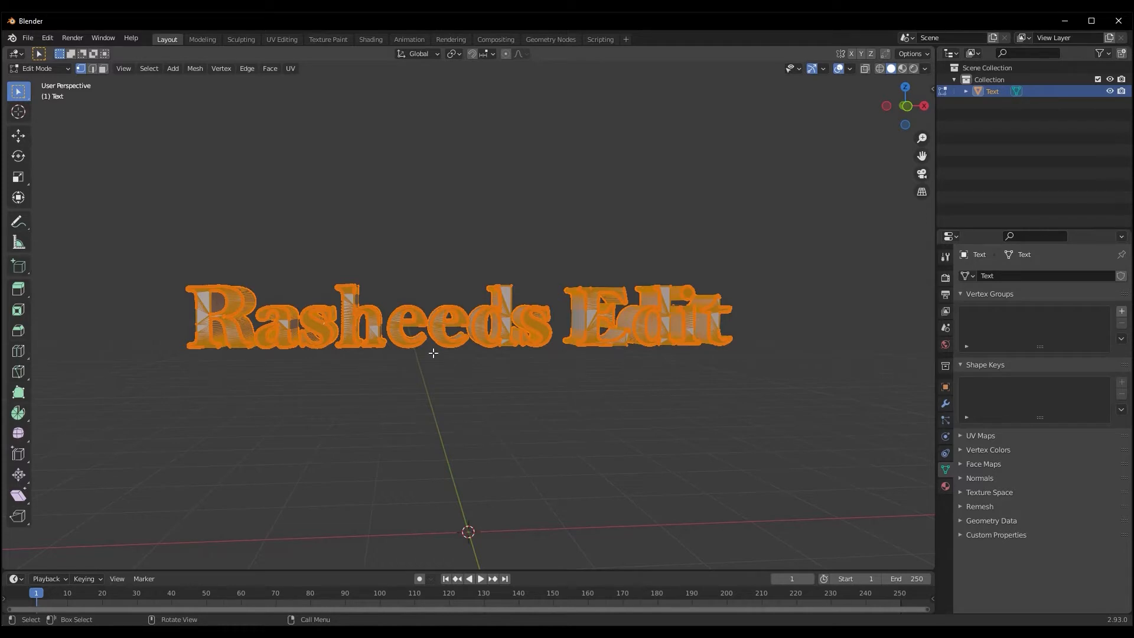
key(p)
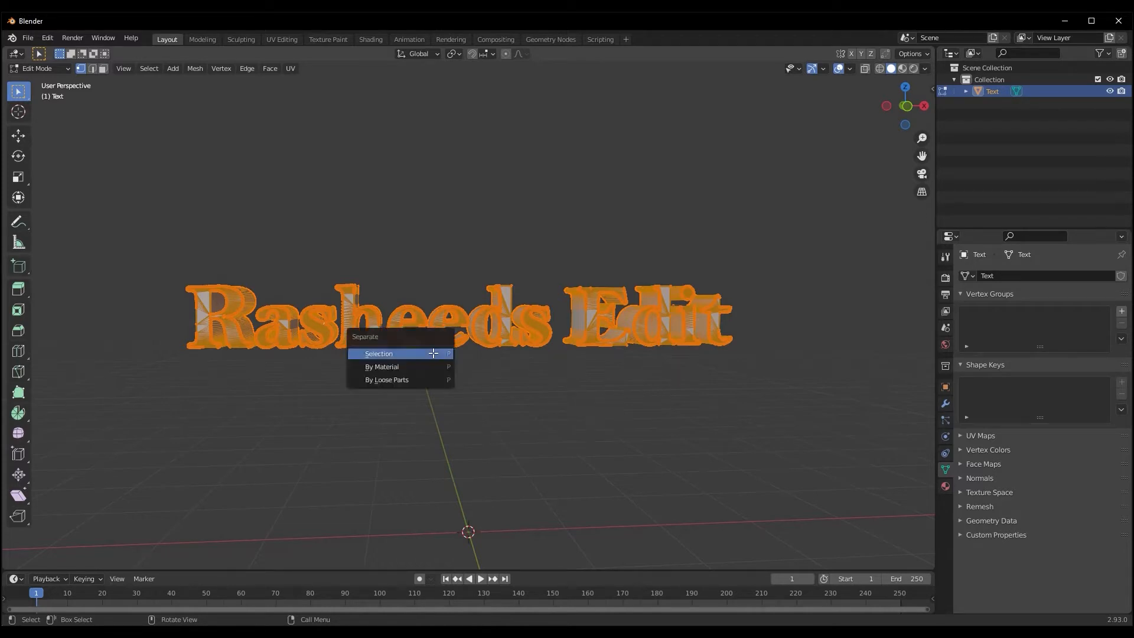
click(418, 381)
middle_drag(421, 391, 463, 400)
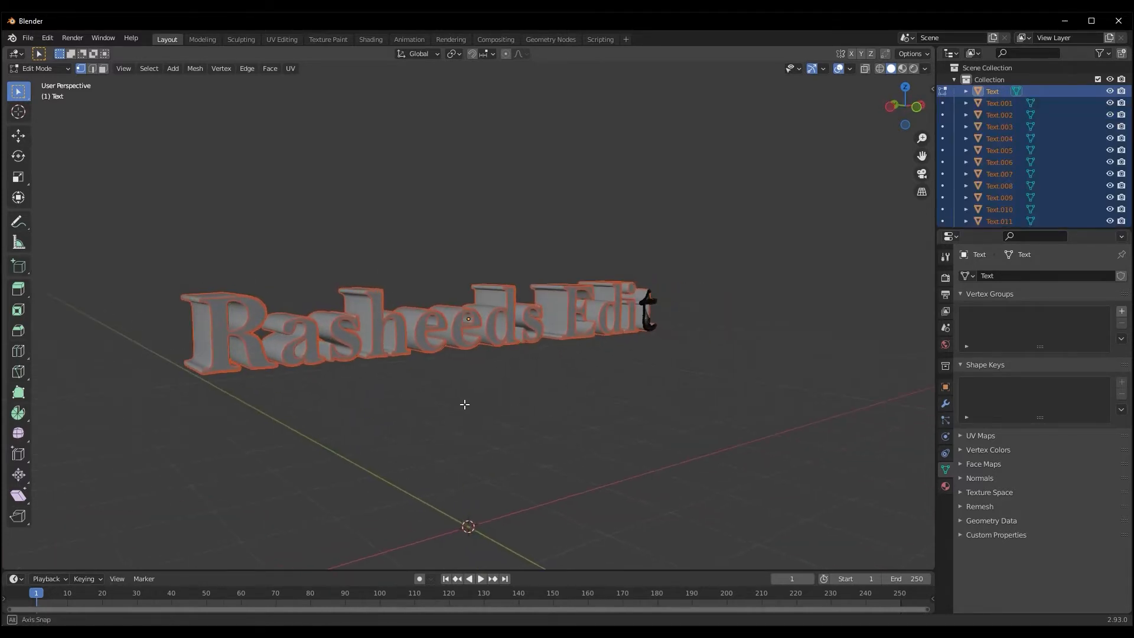
middle_drag(755, 270, 721, 336)
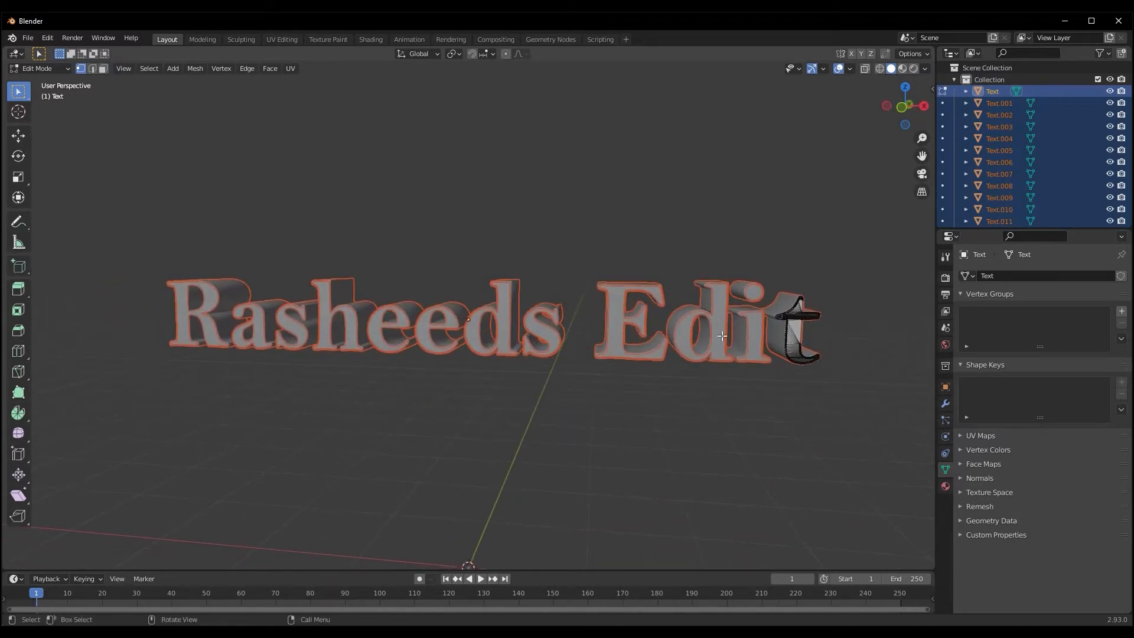
key(Tab)
middle_drag(292, 413, 336, 407)
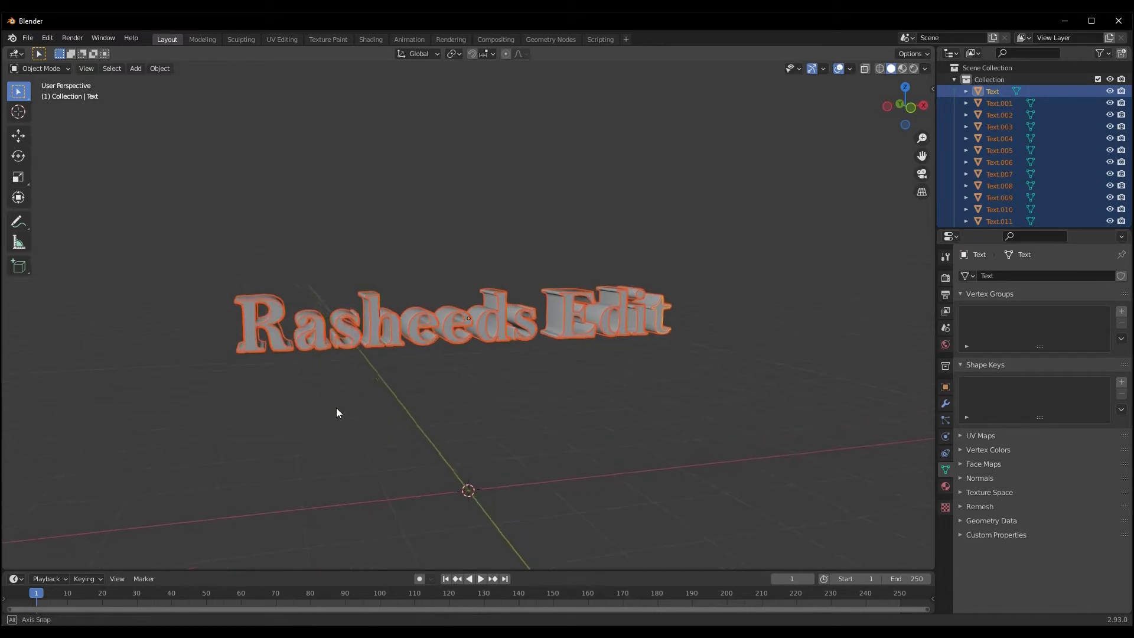
scroll(341, 405, up, 2)
click(340, 413)
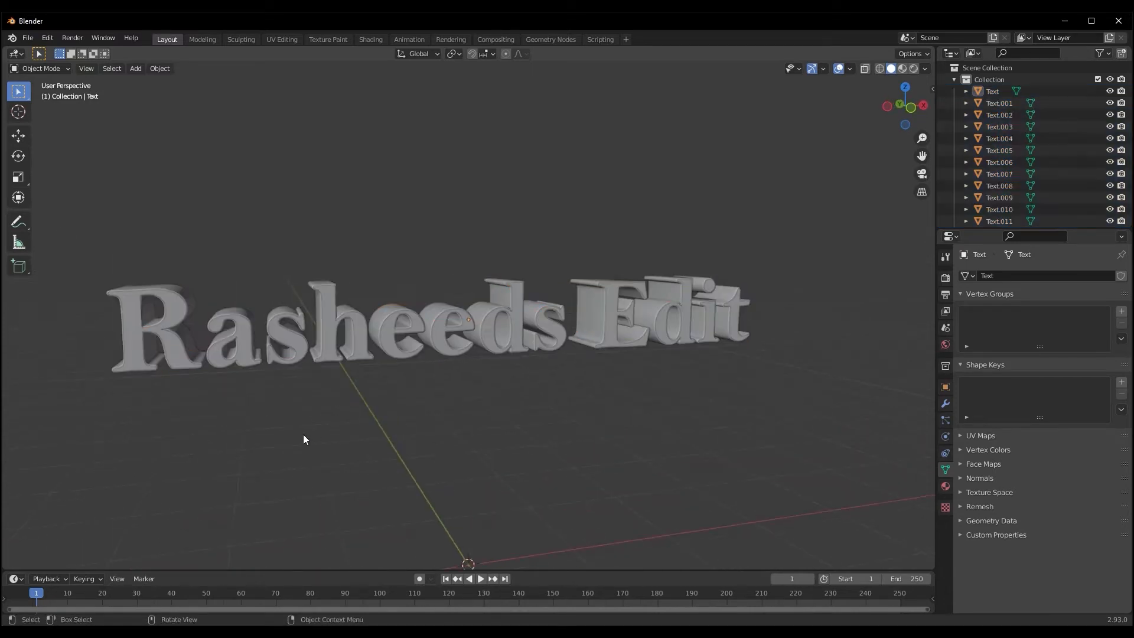
- Try moving one loose part of the letter R, then cancel the move
middle_drag(303, 438, 347, 427)
click(222, 361)
scroll(221, 359, down, 3)
middle_drag(222, 359, 268, 463)
middle_drag(377, 328, 262, 296)
key(g)
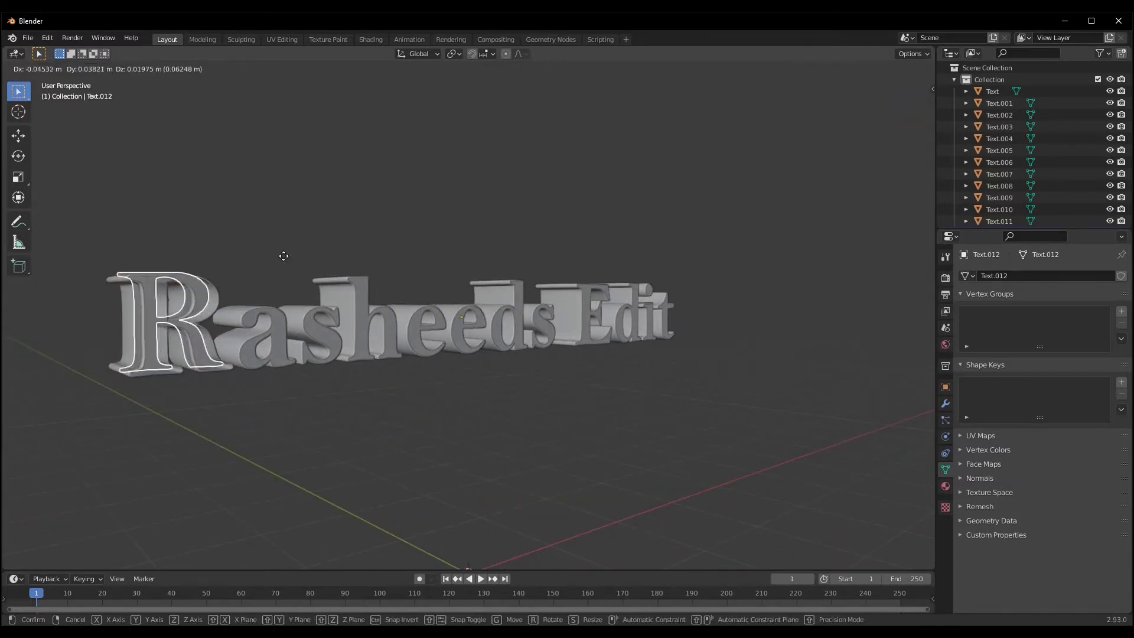
right_click(485, 281)
- Examine the separated front and back parts of the letter R from both sides
middle_drag(485, 281, 432, 434)
drag(304, 206, 334, 388)
middle_drag(334, 388, 521, 453)
click(628, 324)
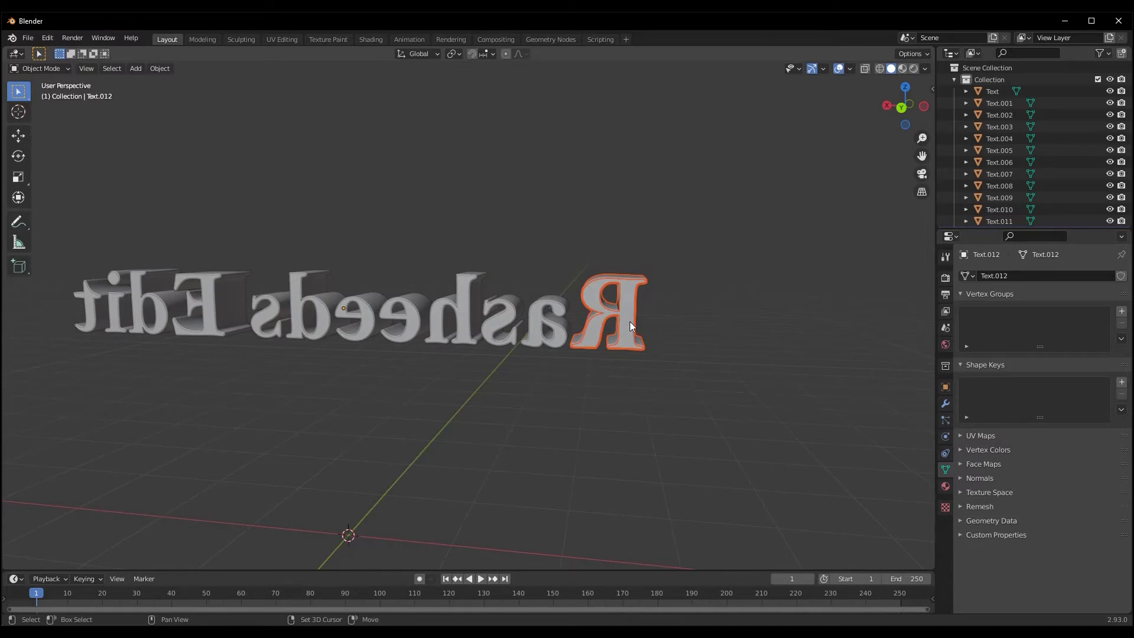
middle_drag(601, 435, 447, 435)
click(359, 489)
- Join the two loose parts of the R into one object and test it with a cancelled move
middle_drag(360, 489, 313, 400)
drag(349, 224, 374, 407)
middle_drag(374, 407, 519, 397)
click(590, 323)
middle_drag(594, 342, 428, 373)
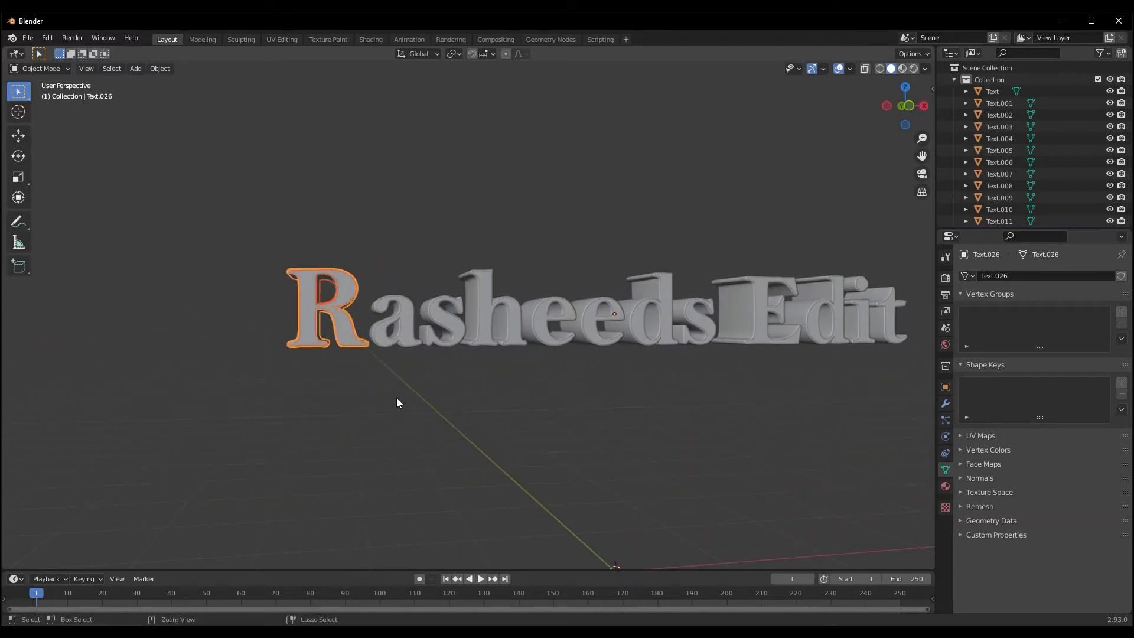
ctrl+middle_drag(396, 399, 337, 323)
key(g)
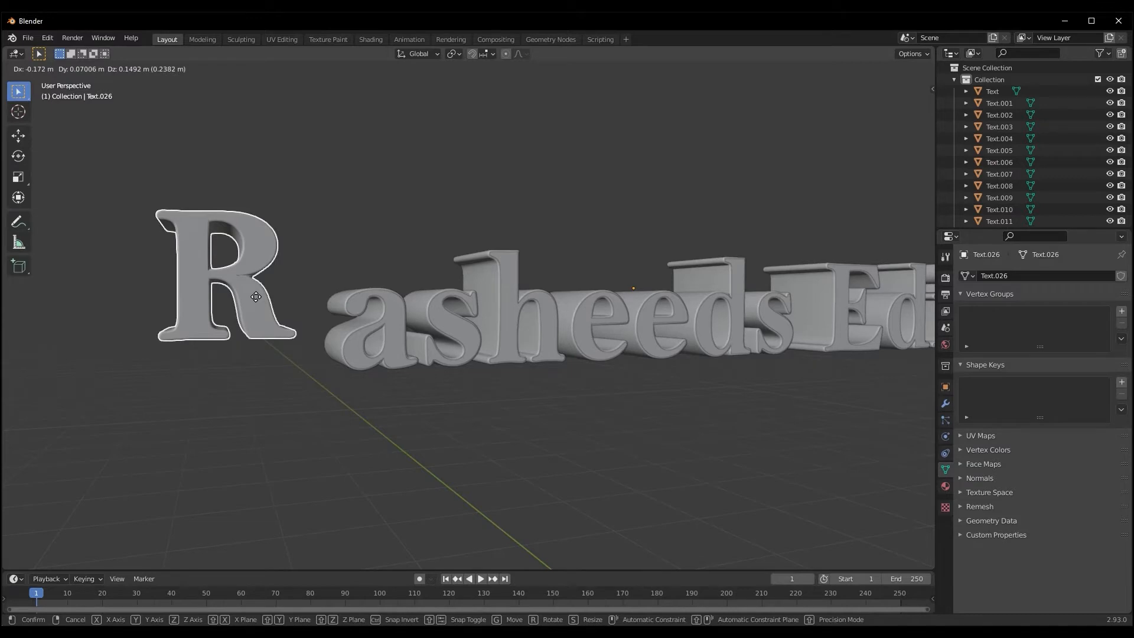
right_click(255, 297)
- Select the front and back parts of the letter a and join them into one object
scroll(345, 420, down, 2)
middle_drag(345, 421, 414, 455)
click(394, 342)
middle_drag(474, 483, 376, 313)
scroll(376, 314, up, 3)
middle_drag(385, 419, 491, 385)
click(508, 322)
scroll(586, 431, up, 2)
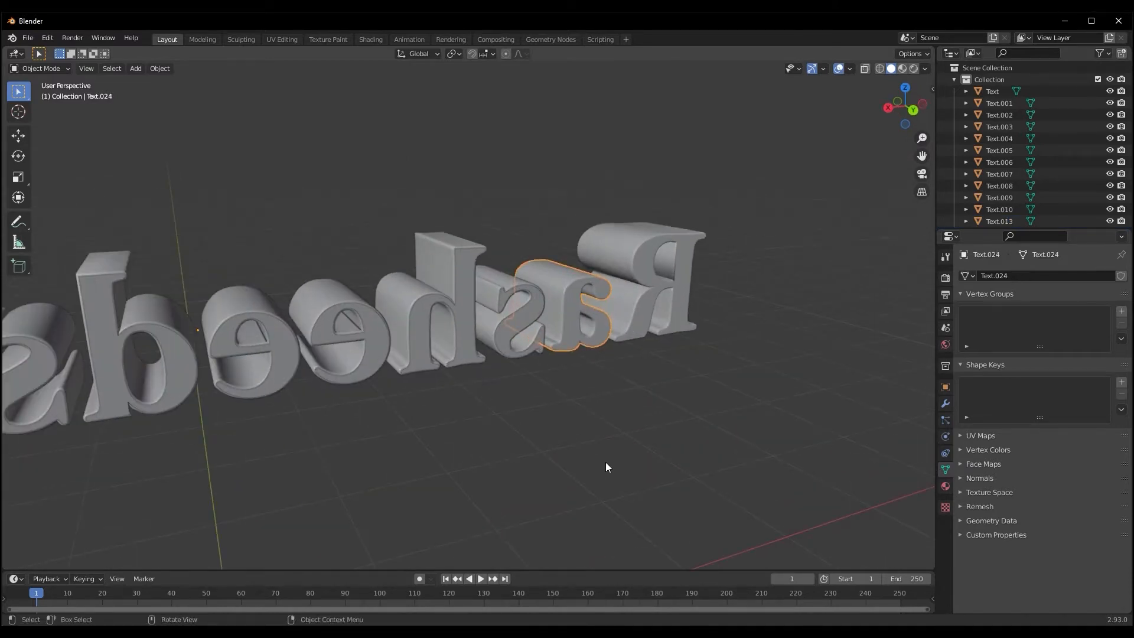
- Join the front and back parts of the first s, the h and both e's, each letter into its own object
scroll(586, 436, down, 3)
click(531, 330)
middle_drag(519, 423, 229, 417)
click(452, 324)
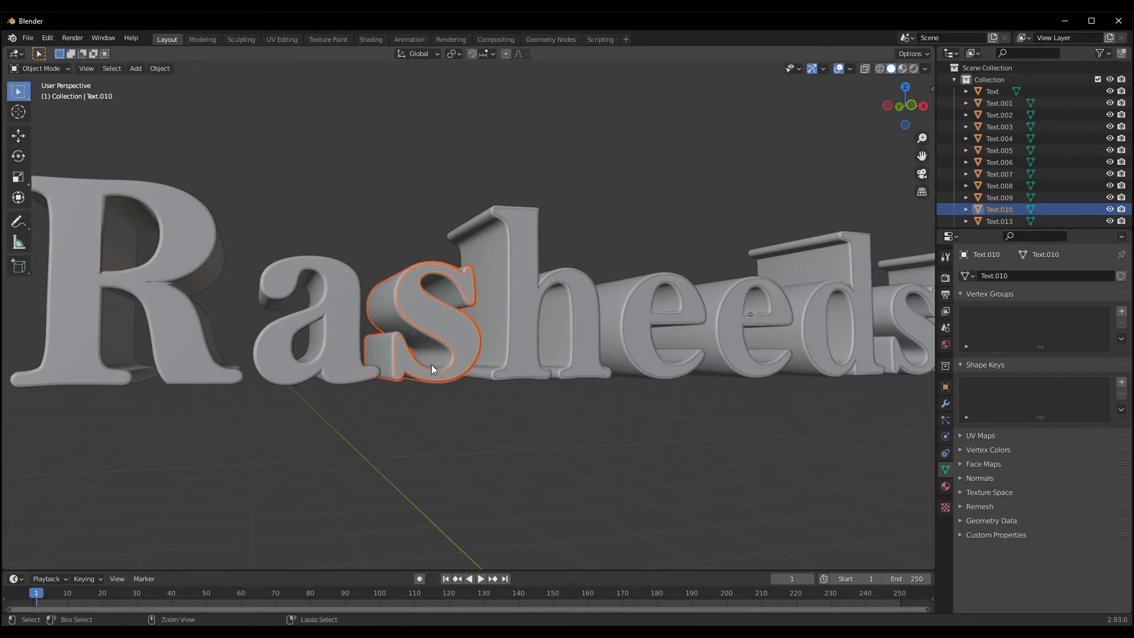
middle_drag(431, 365, 292, 449)
click(453, 324)
click(384, 330)
middle_drag(407, 373, 304, 314)
click(304, 314)
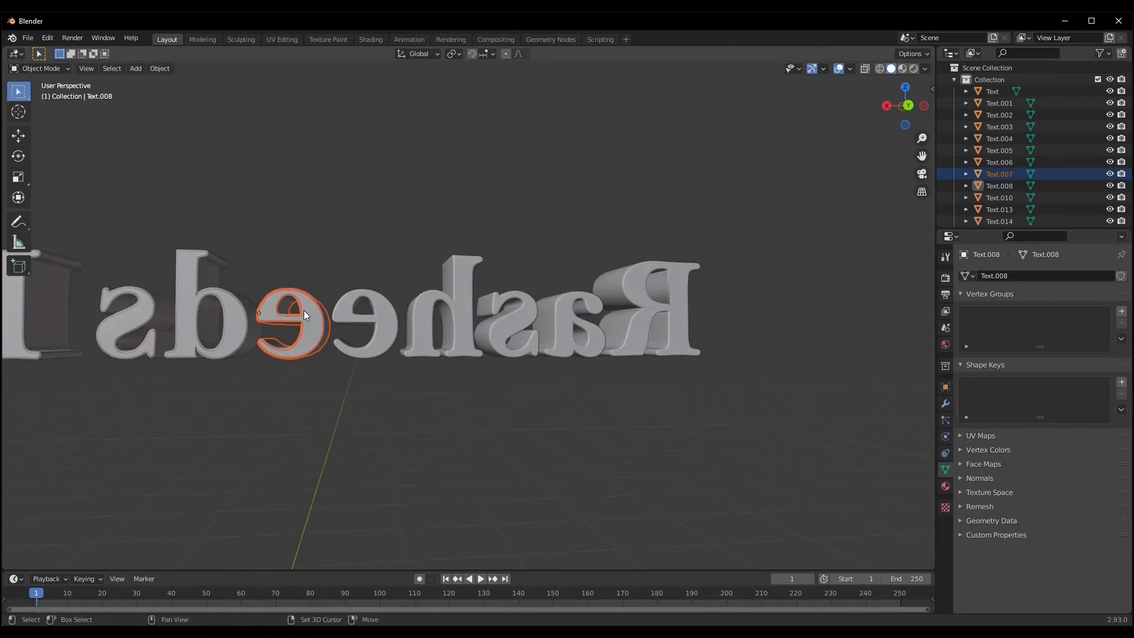
- Join the matching loose parts of each letter from the first d through the second d
click(207, 319)
middle_drag(206, 319, 448, 378)
click(449, 378)
middle_drag(511, 463, 547, 291)
key(ctrl+j)
drag(547, 291, 590, 331)
middle_drag(591, 331, 370, 410)
shift+click(373, 343)
key(ctrl+j)
- Join the loose parts of the letter i, including its dot, into one object
middle_drag(319, 472, 552, 520)
drag(620, 283, 659, 355)
middle_drag(659, 355, 466, 423)
shift+click(298, 354)
key(ctrl+j)
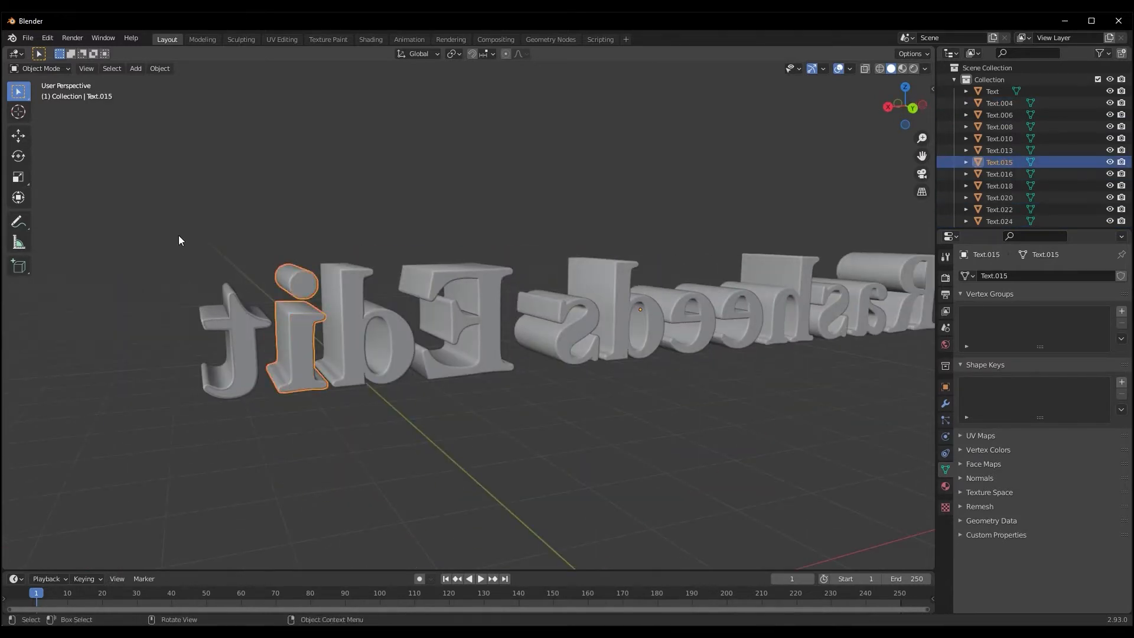
- Rename the letter R object as "R"
middle_drag(179, 239, 696, 329)
click(691, 331)
scroll(640, 409, down, 2)
middle_drag(642, 411, 356, 306)
click(423, 354)
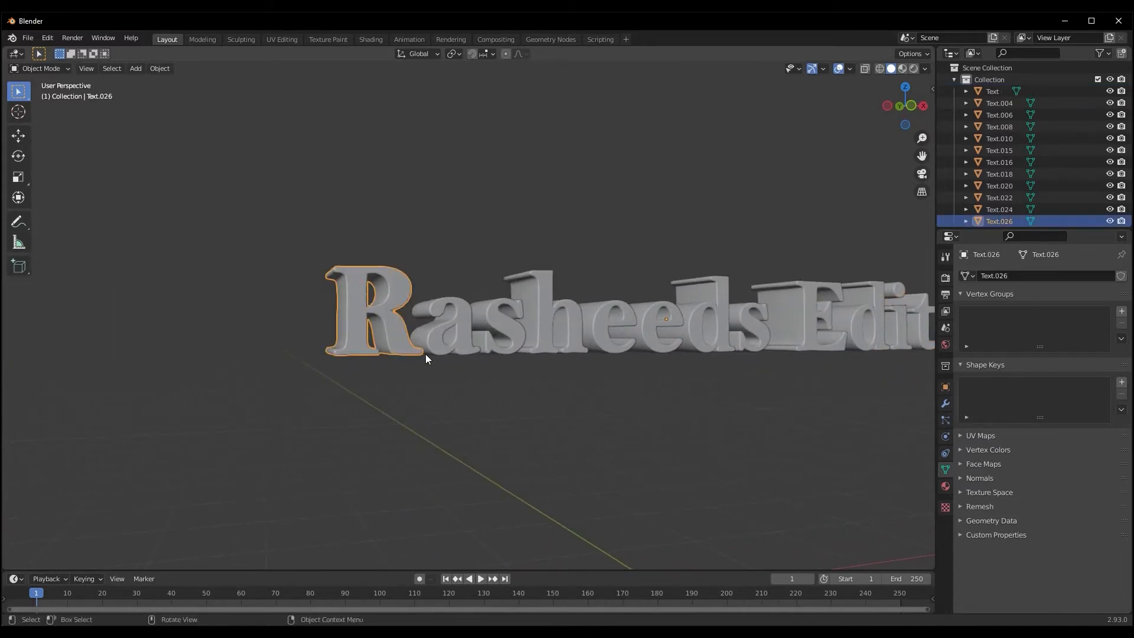
middle_drag(426, 357, 409, 356)
scroll(1014, 179, down, 1)
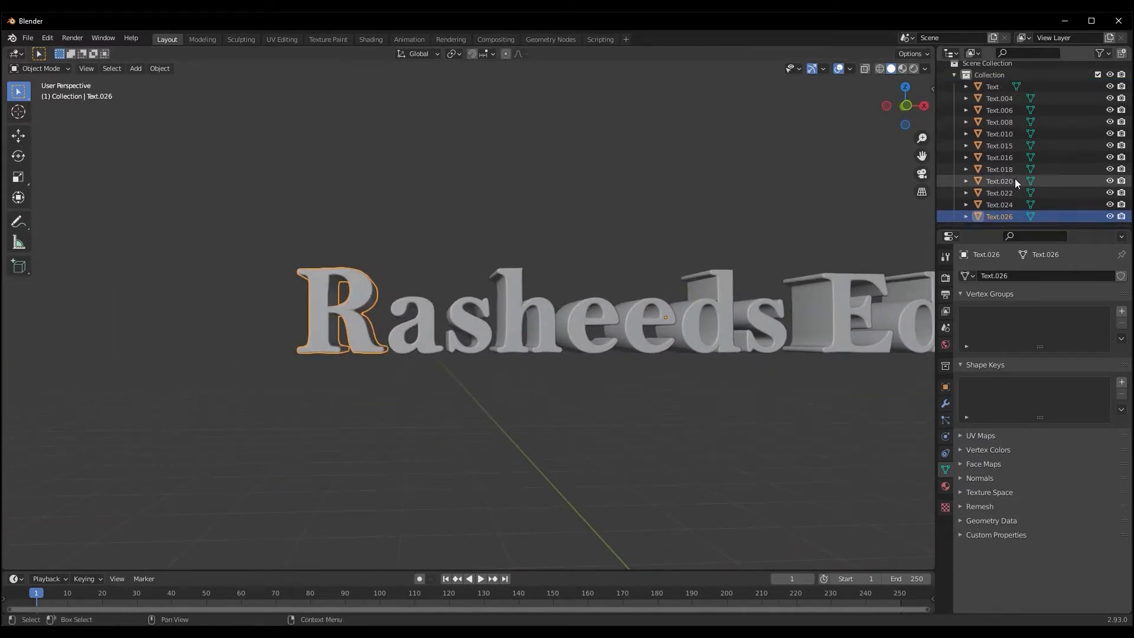
key(F2)
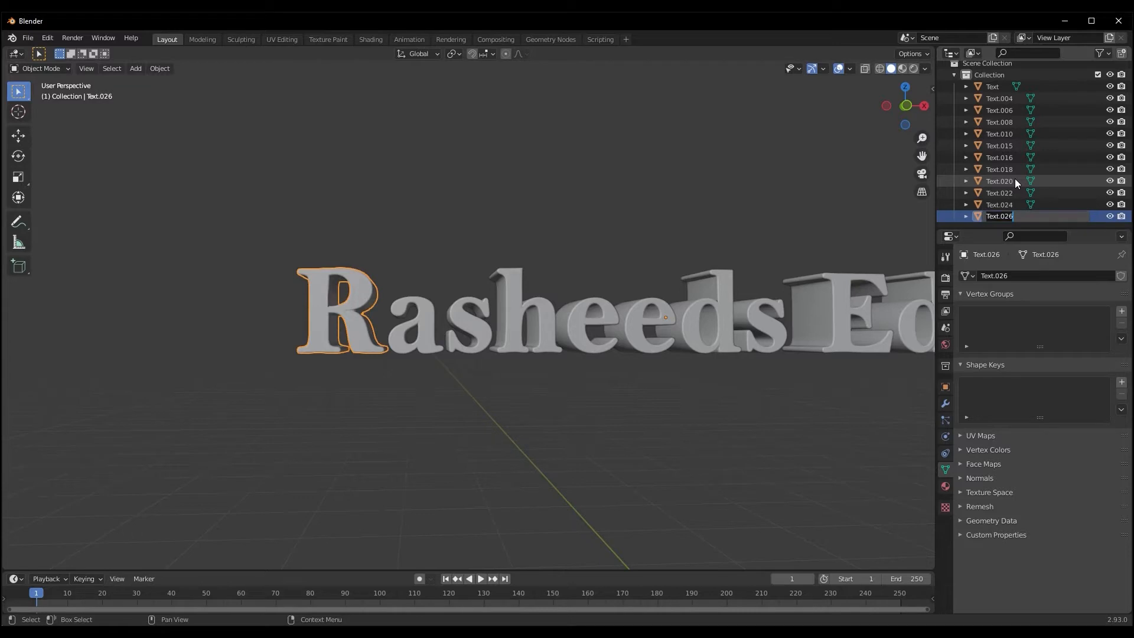
text(R)
key(Return)
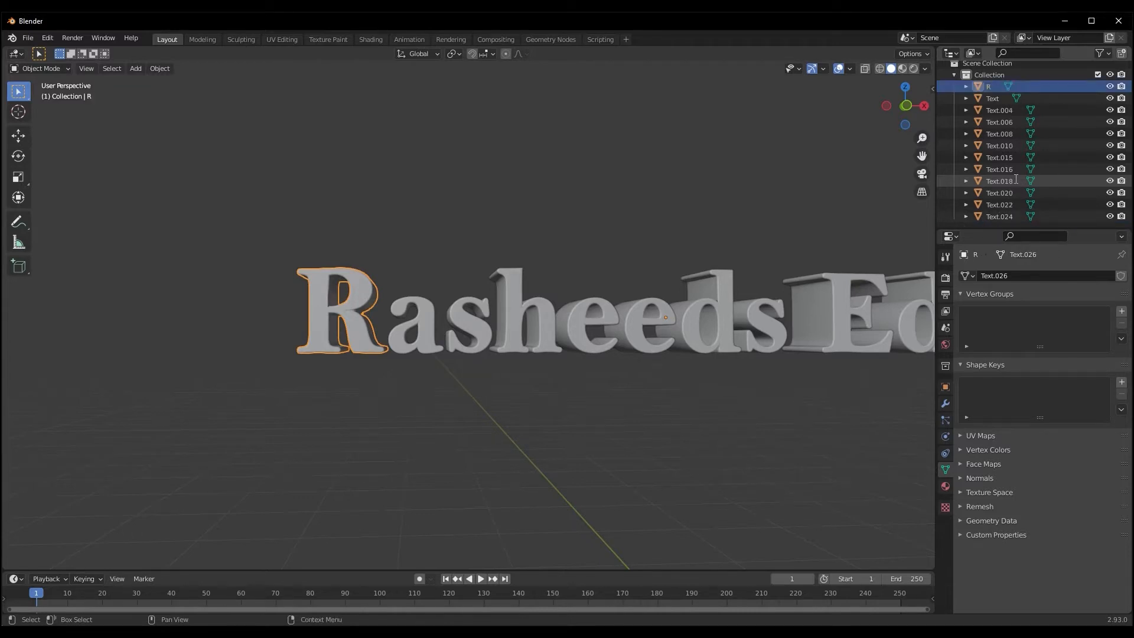
- Rename the letter a object as "A"
click(450, 321)
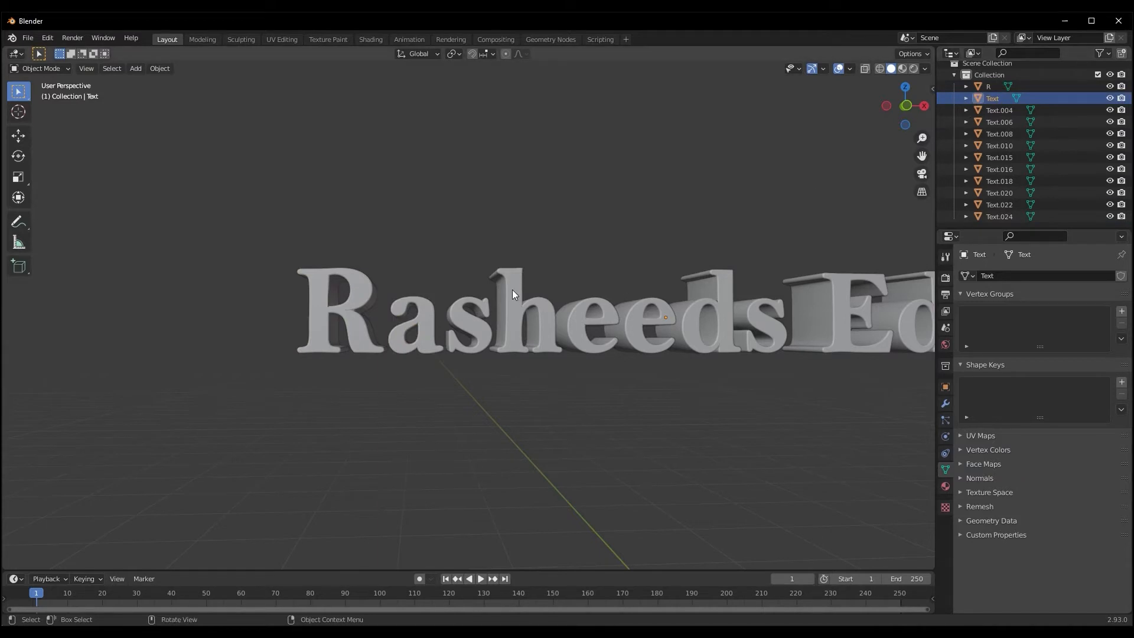
click(416, 306)
key(F2)
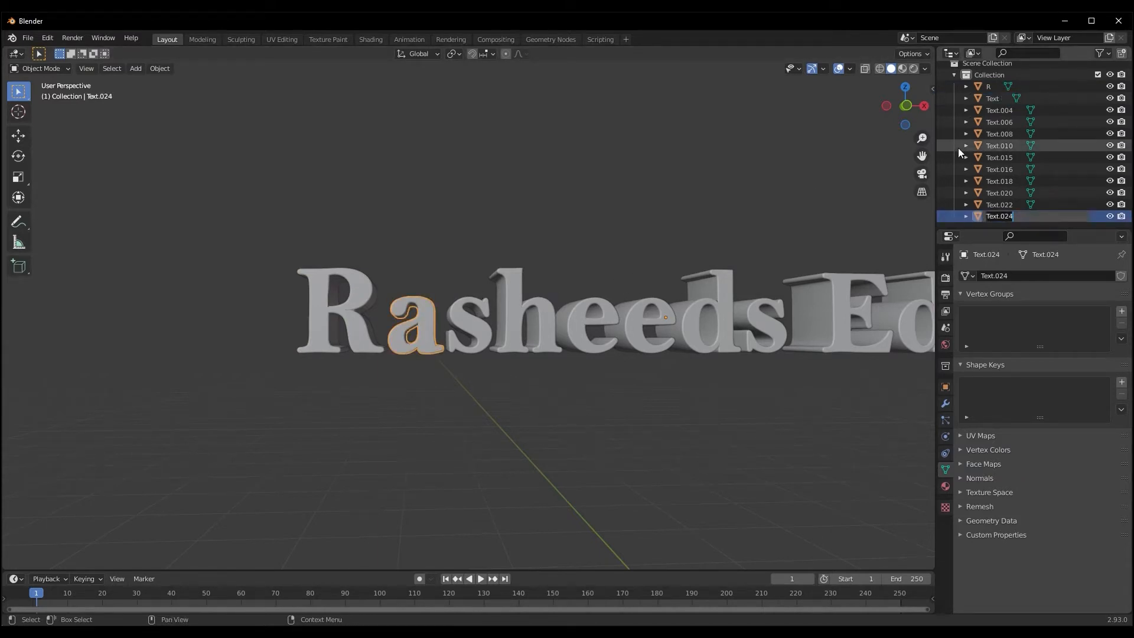
text(A)
key(Return)
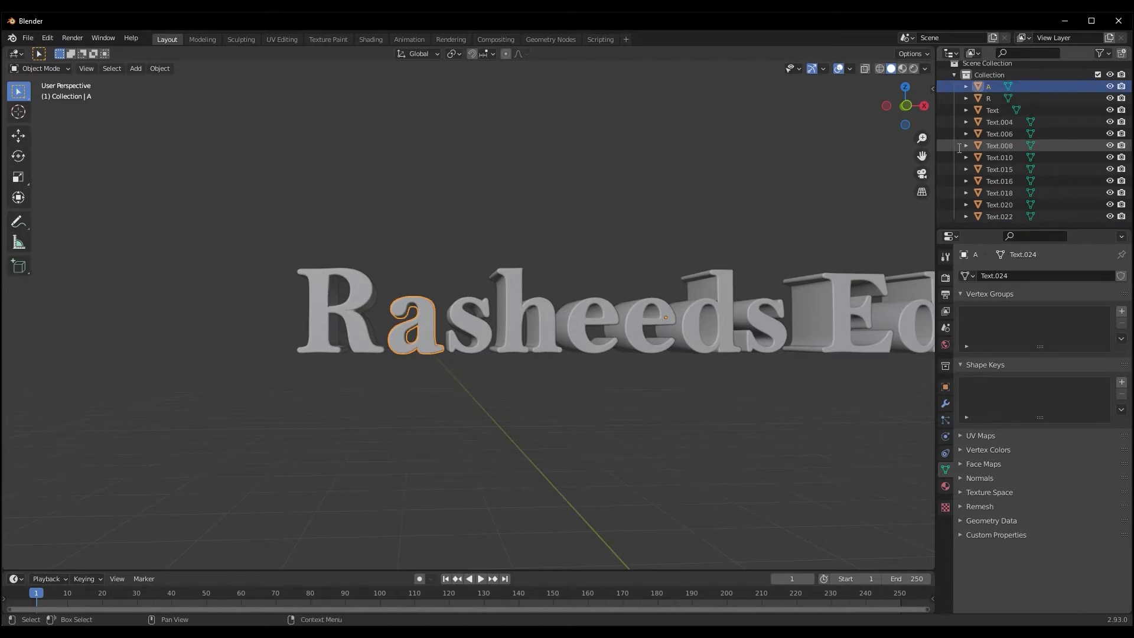
- Rename the first s object as "s" and the h object as "H"
click(484, 326)
key(F2)
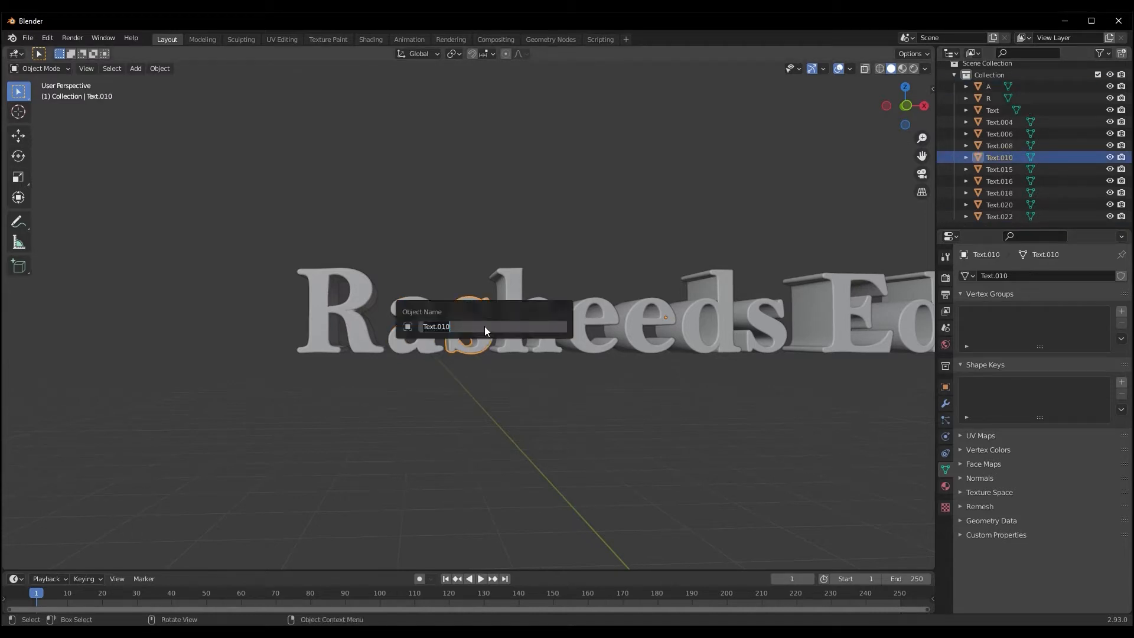
text(s)
key(Return)
click(521, 316)
key(F2)
text(H)
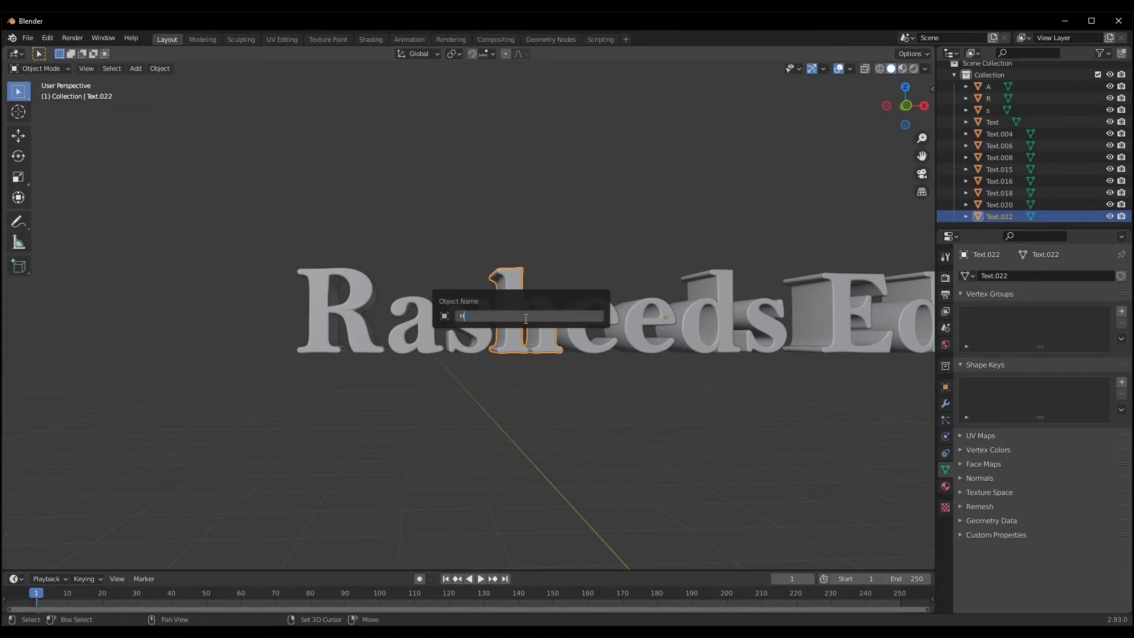
key(Return)
key(F2)
text(H)
key(Return)
- Rename the first e object as "H" and the second e object as "E"
shift+middle_drag(618, 481, 466, 460)
click(438, 310)
key(F2)
text(H)
key(Return)
click(490, 302)
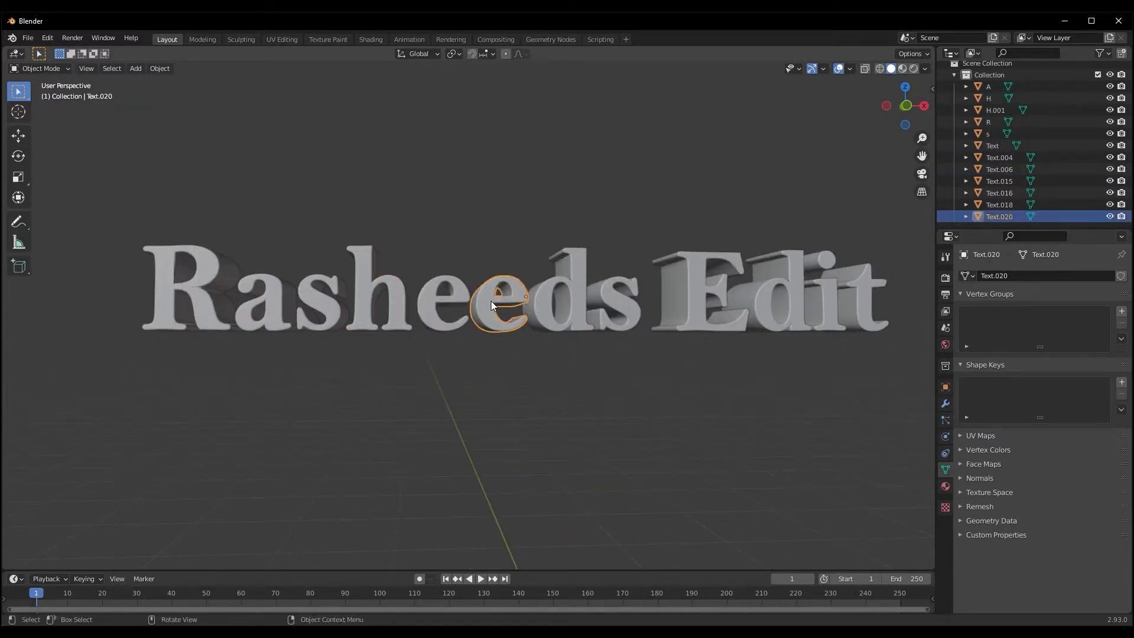
key(F2)
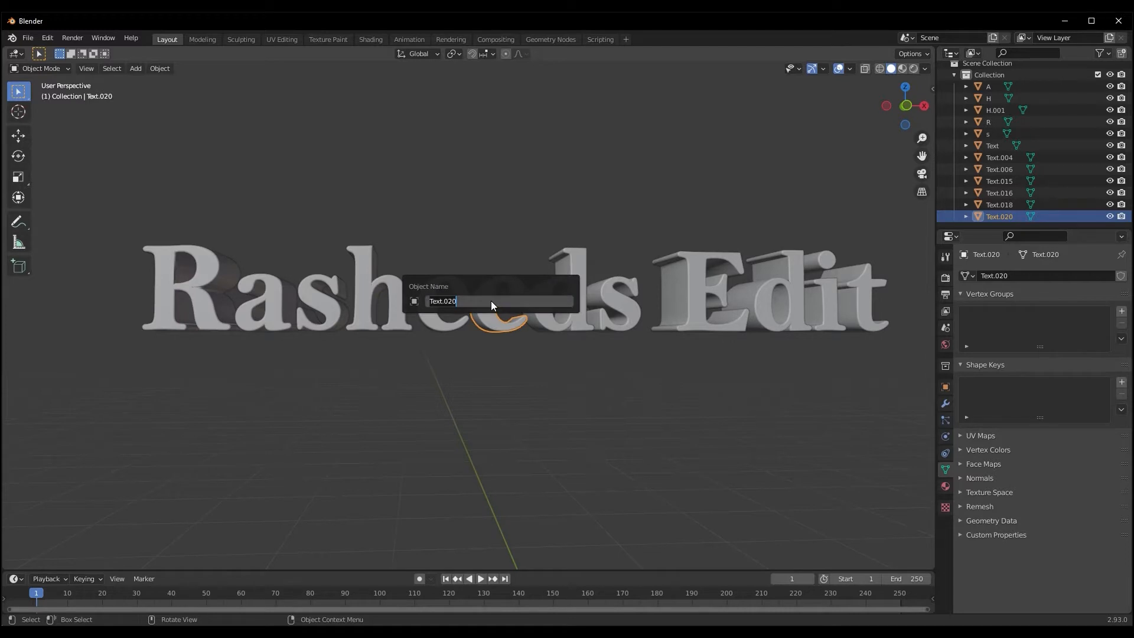
text(E)
key(Return)
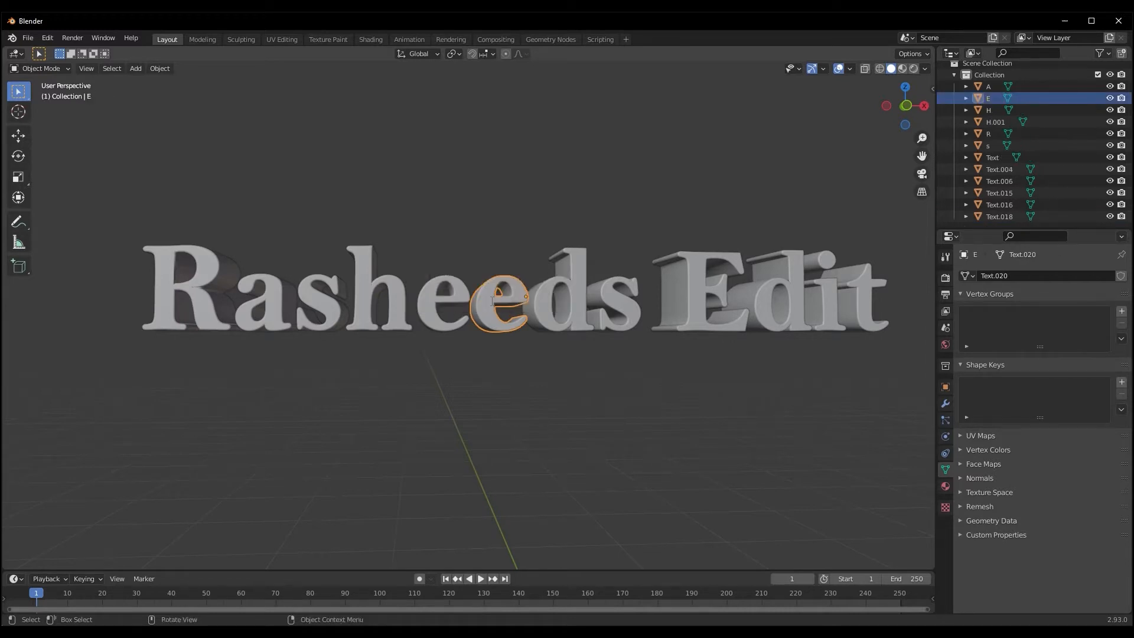
- Rename the first d object as "D" and the second s object as "S"
click(540, 306)
key(F2)
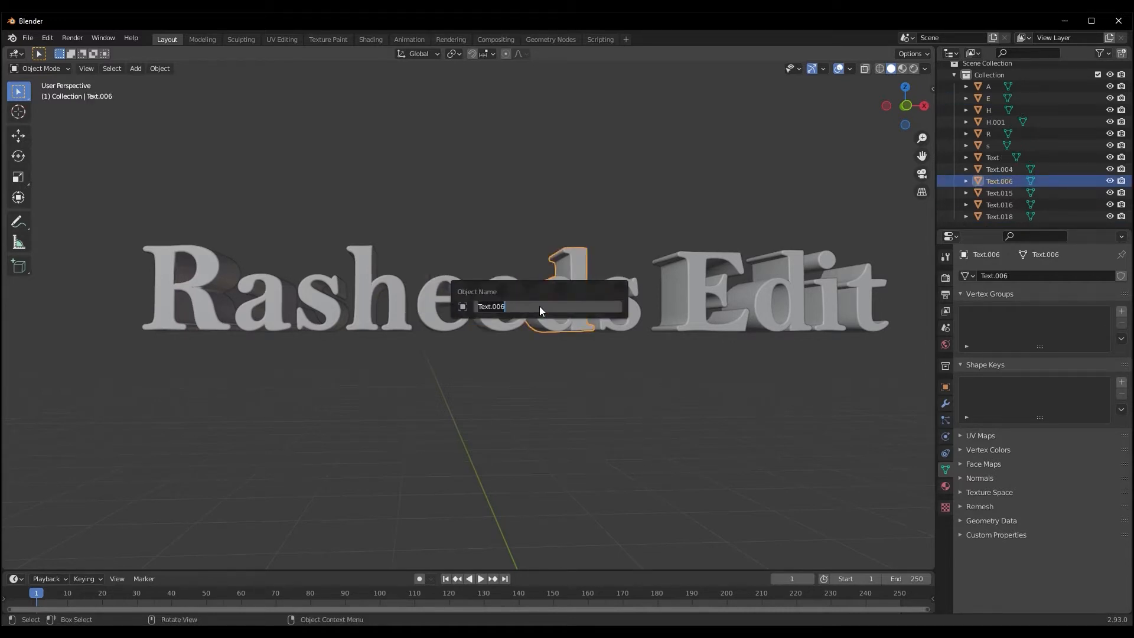
text(D)
key(Return)
click(611, 303)
key(F2)
text(S)
key(Return)
- Rename the capital E object as "E" and the second d object as "D"
click(690, 289)
key(F2)
text(E)
key(Return)
click(764, 297)
key(F2)
text(D)
key(Return)
- Rename the i object as "I" and the t object as "T", leaving nothing selected
click(836, 306)
key(F2)
text(I)
key(Return)
click(863, 297)
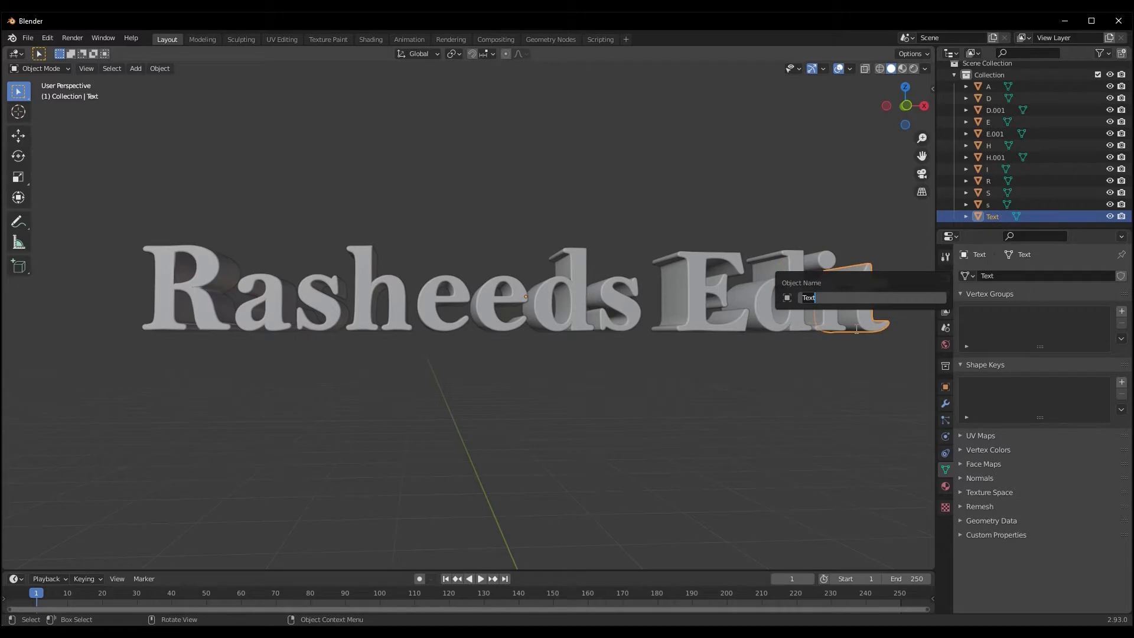
text(T)
key(Return)
scroll(603, 365, down, 3)
click(604, 366)
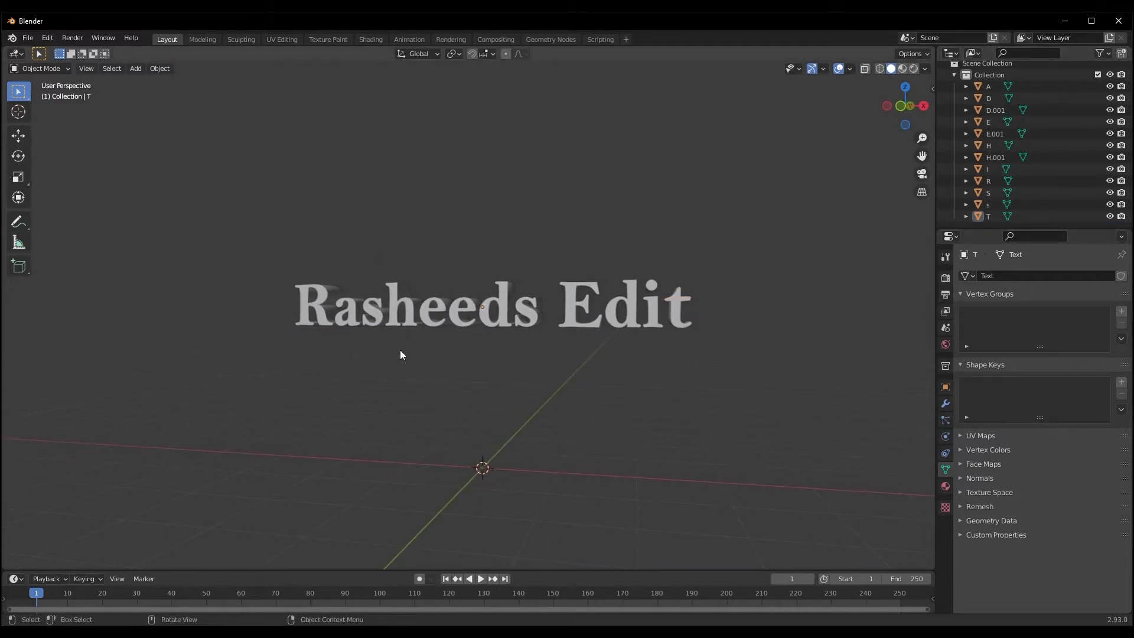
- Examine the mesh of the letter R in Edit Mode and the title letters from several angles
middle_drag(399, 350, 433, 348)
drag(193, 260, 166, 352)
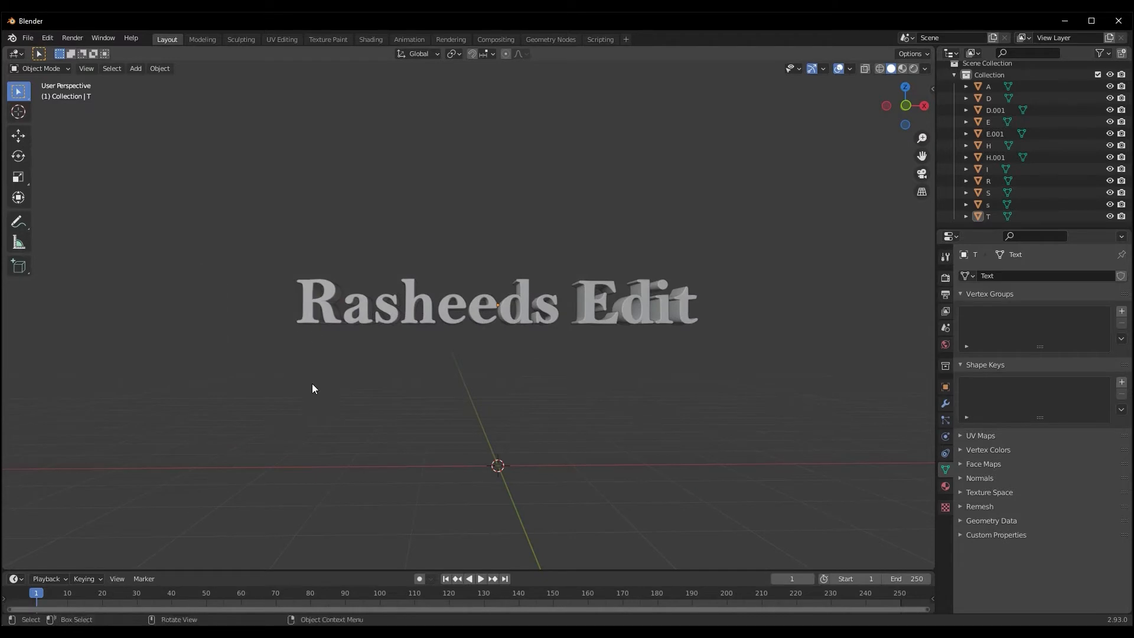
scroll(313, 385, up, 2)
middle_drag(240, 349, 370, 330)
click(369, 330)
scroll(371, 421, up, 2)
scroll(370, 420, up, 3)
key(Tab)
middle_drag(359, 410, 278, 441)
scroll(350, 428, down, 3)
key(Tab)
scroll(279, 396, up, 2)
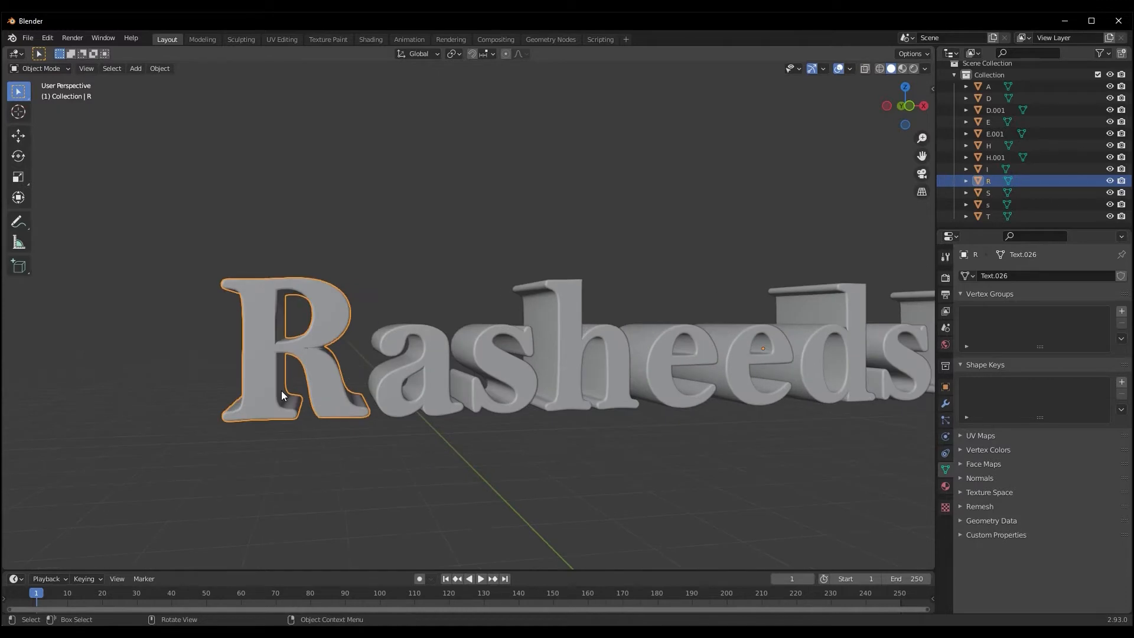
middle_drag(281, 389, 310, 402)
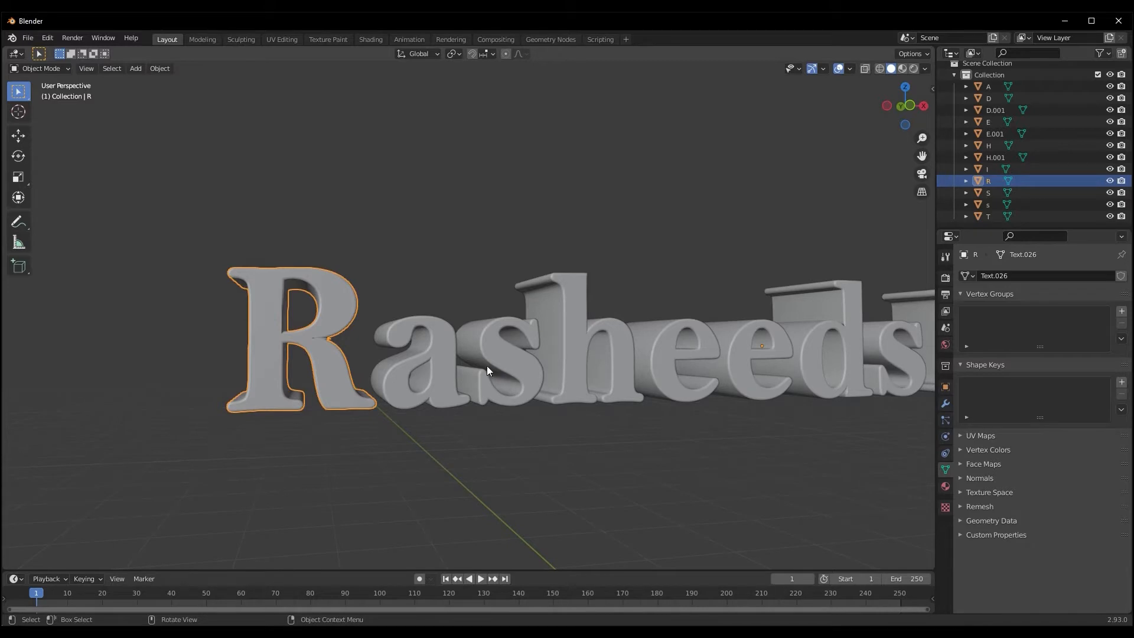
scroll(487, 366, down, 3)
middle_drag(474, 367, 452, 373)
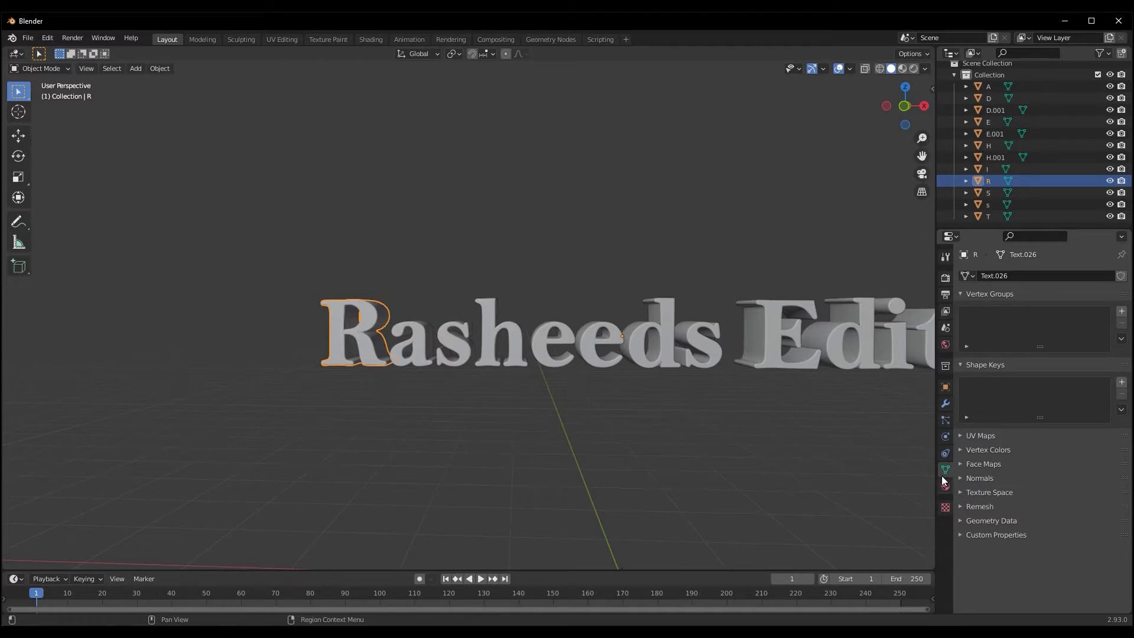
- Voxel-remesh the letter R with a voxel size of 0.009 m
click(963, 510)
scroll(1062, 536, down, 2)
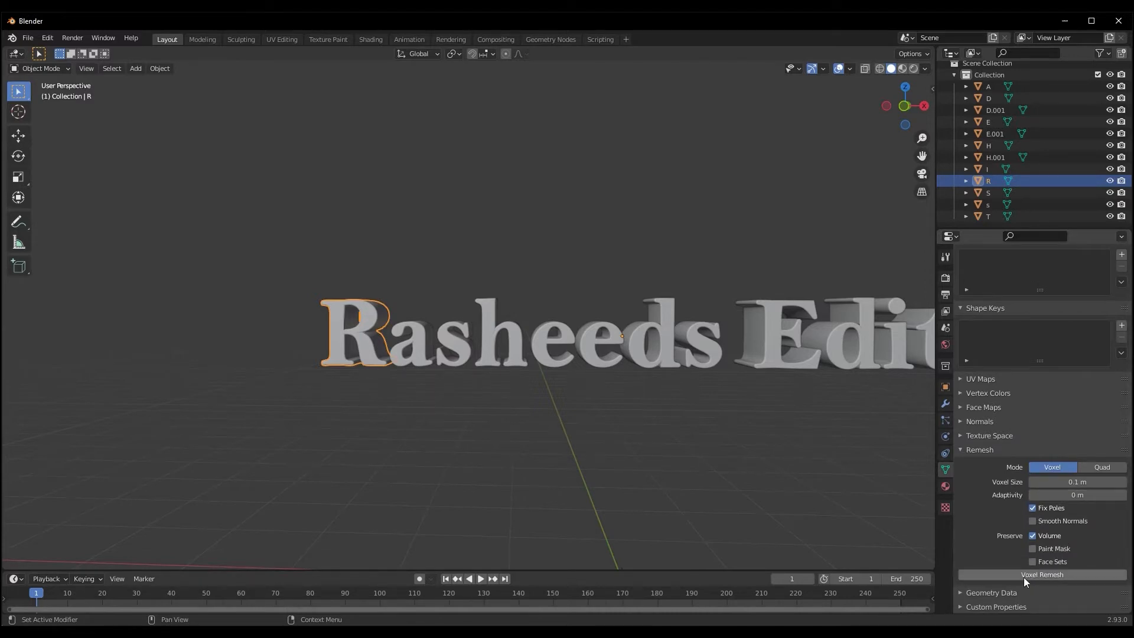
click(1063, 482)
text(0.009)
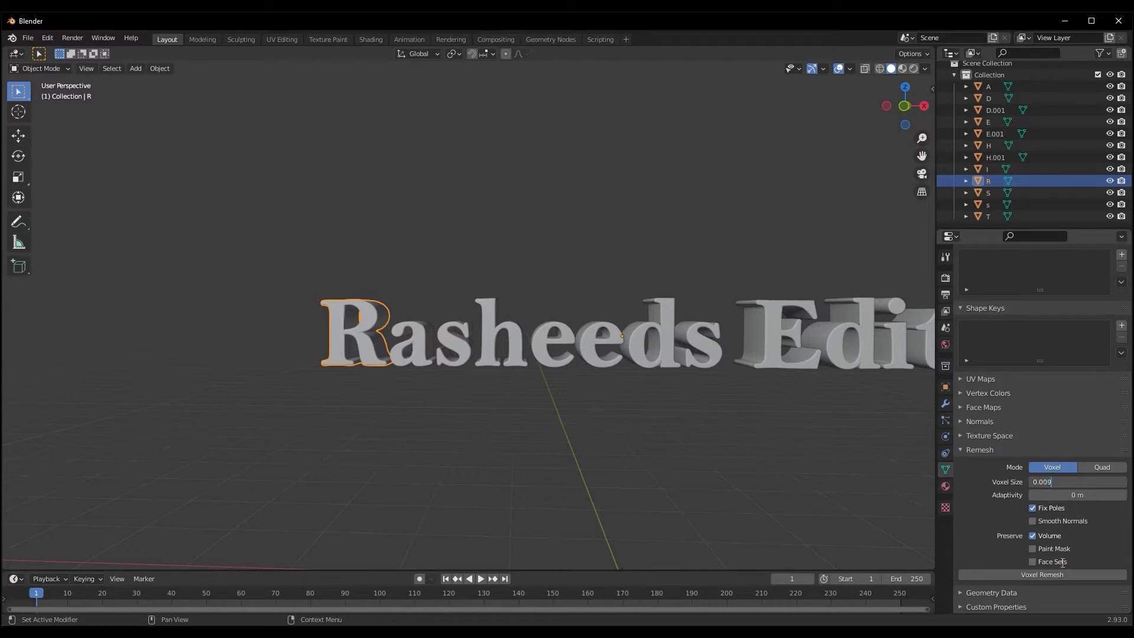
key(Return)
middle_drag(483, 420, 503, 412)
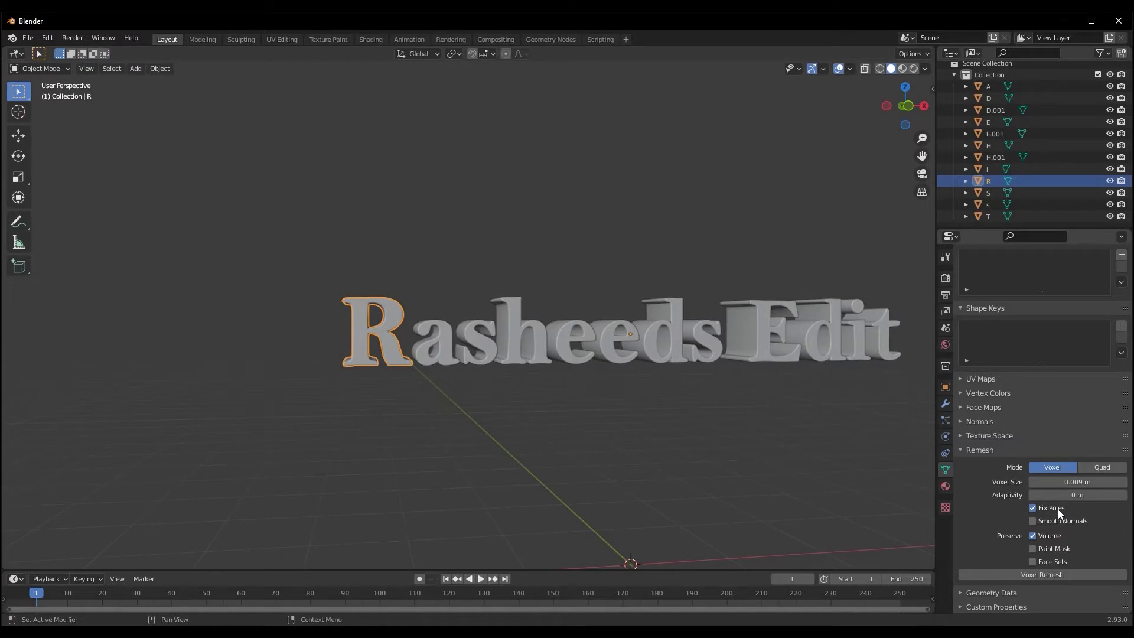
scroll(666, 433, up, 3)
middle_drag(669, 434, 575, 469)
scroll(609, 473, up, 2)
scroll(611, 474, down, 2)
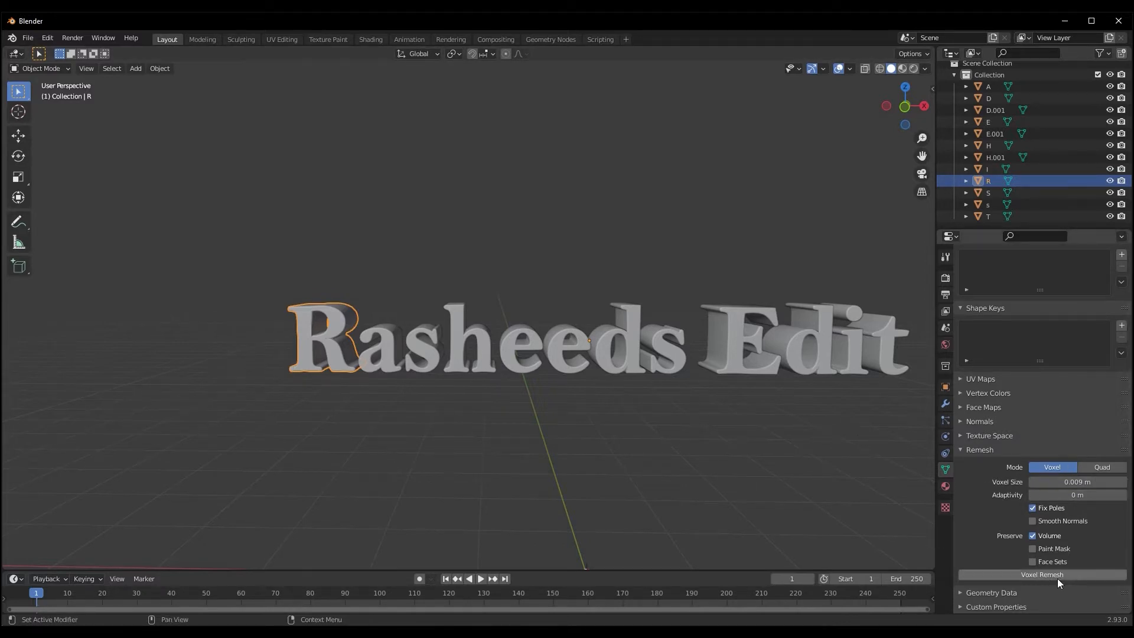
scroll(474, 438, up, 1)
click(1017, 575)
- Examine the remeshed topology of the letter R up close in Edit Mode
middle_drag(755, 544, 293, 381)
key(Tab)
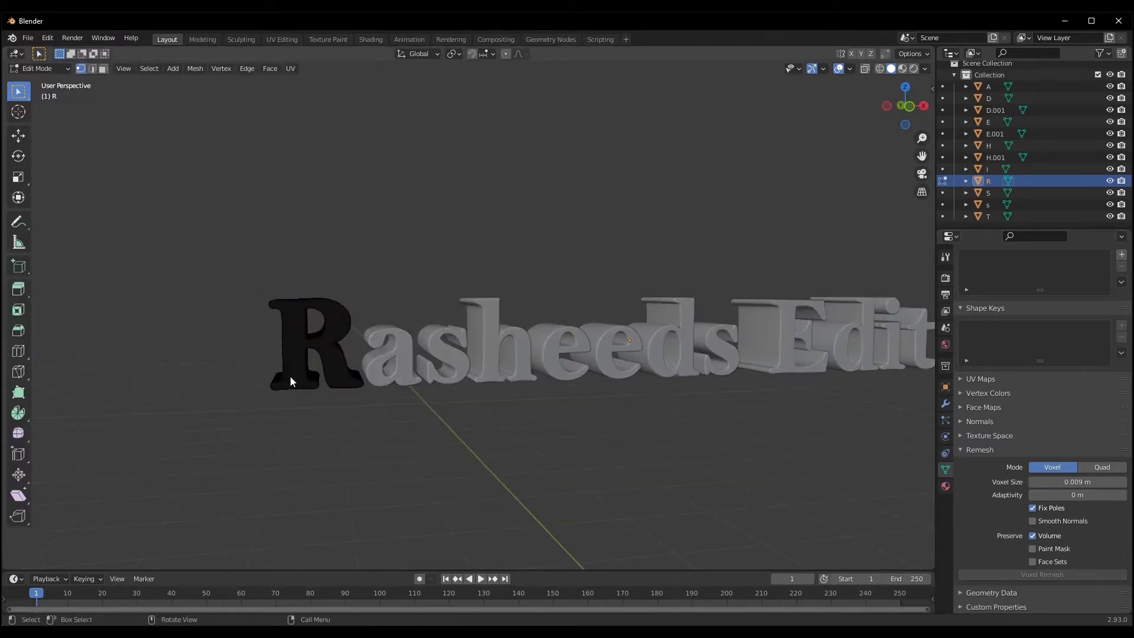
scroll(290, 381, up, 6)
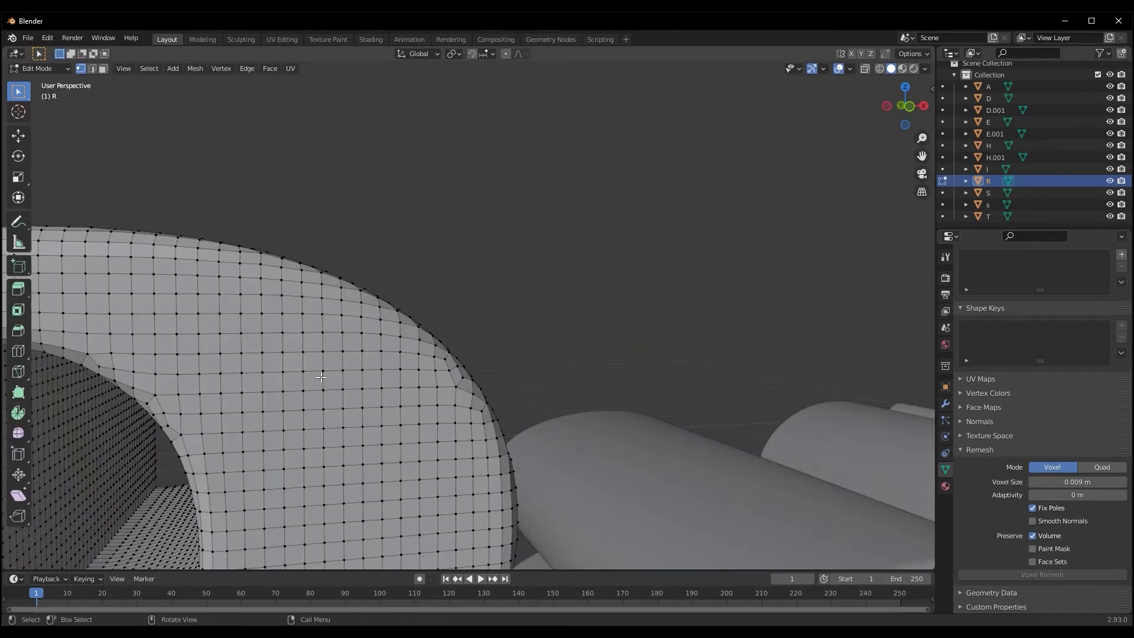
shift+click(263, 317)
scroll(322, 355, down, 8)
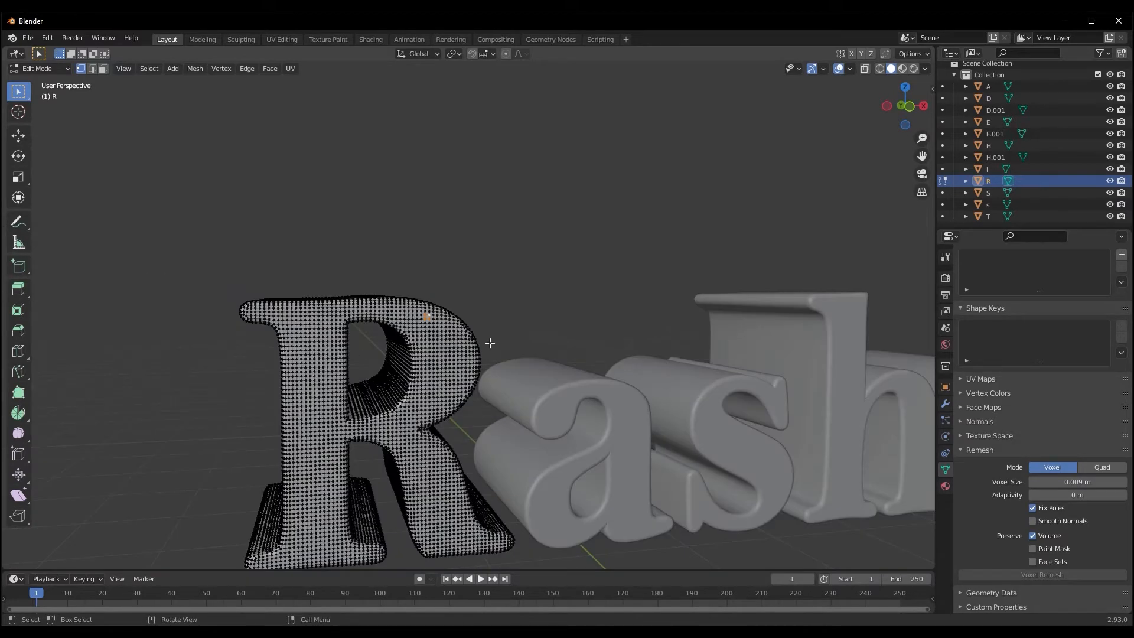
scroll(430, 398, up, 3)
key(Tab)
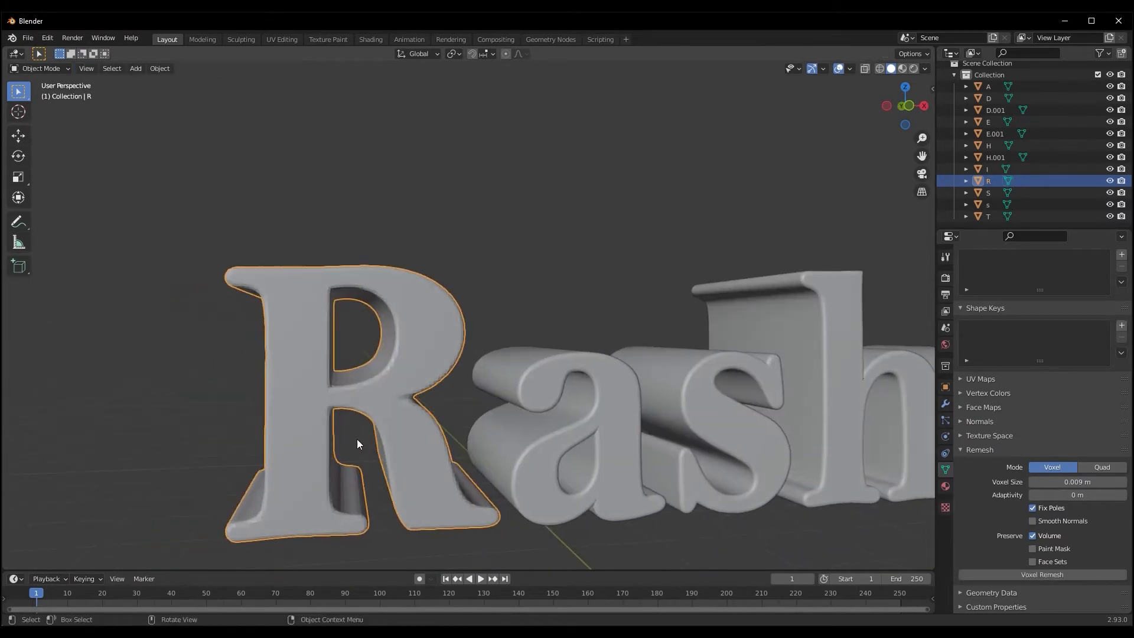
- Shade the remeshed letter R smooth
right_click(399, 406)
click(396, 406)
scroll(409, 427, down, 3)
scroll(409, 427, down, 2)
- Voxel-remesh the letter a with a voxel size of 0.009 m
click(489, 441)
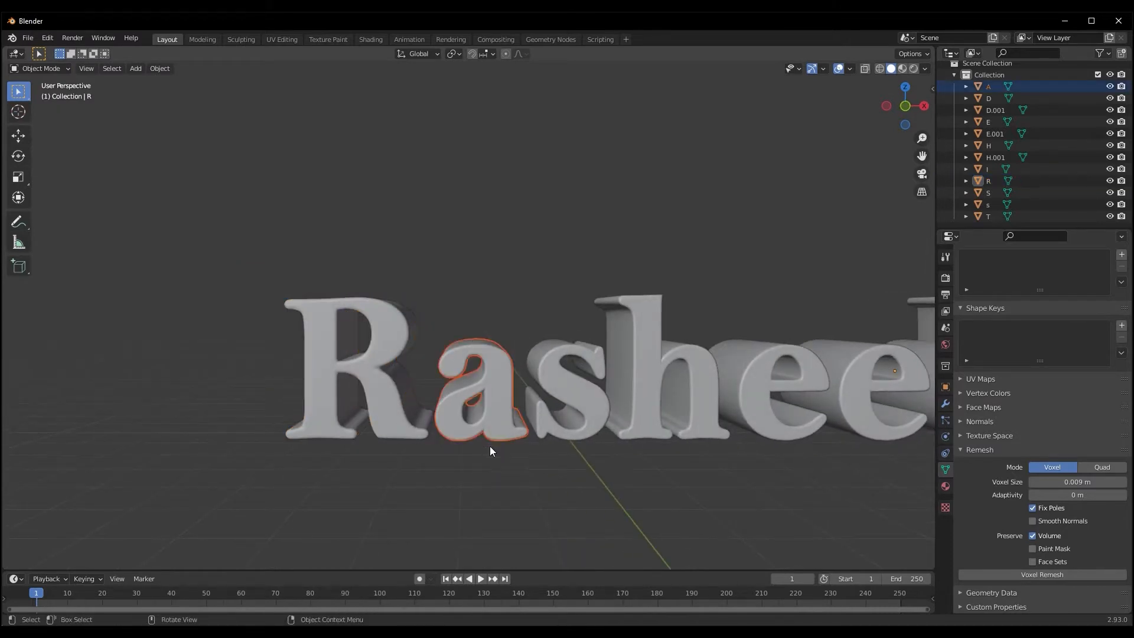
click(483, 414)
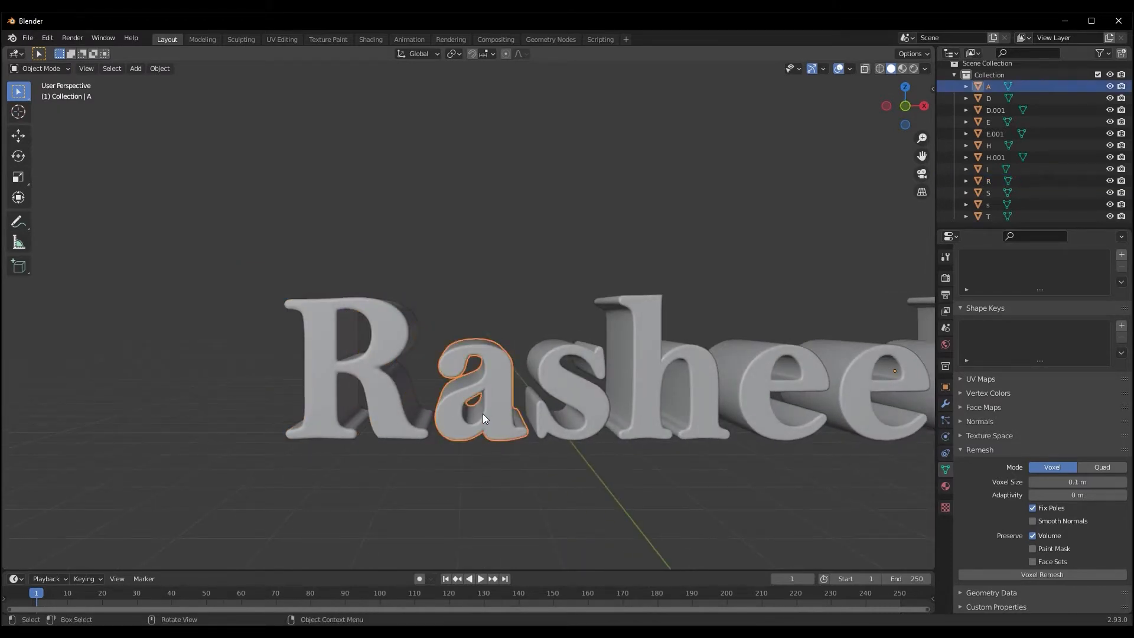
click(1059, 481)
text(0.)
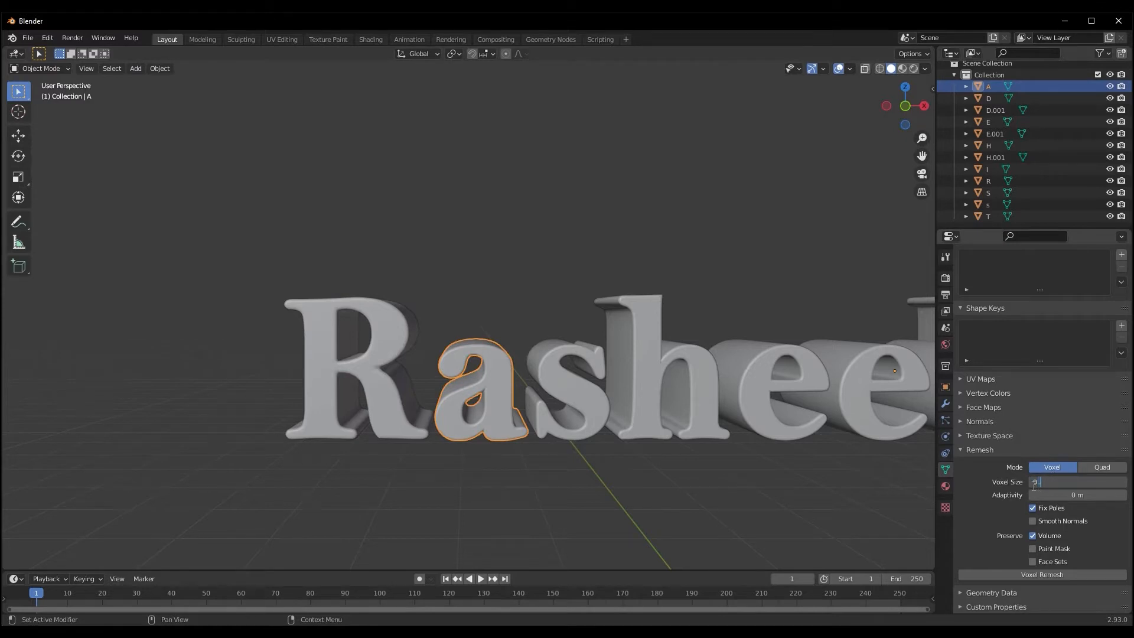
key(Return)
click(1076, 482)
text(0.009)
key(Return)
- Voxel-remesh each letter from the first s through the second s with a voxel size of 0.009 m
click(569, 373)
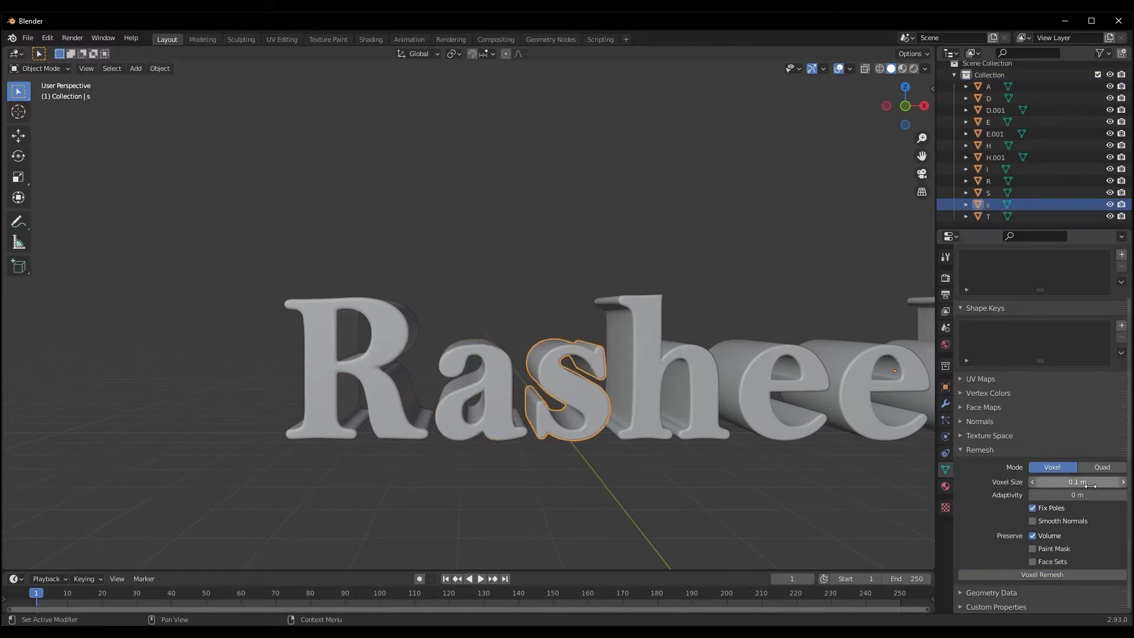
click(648, 385)
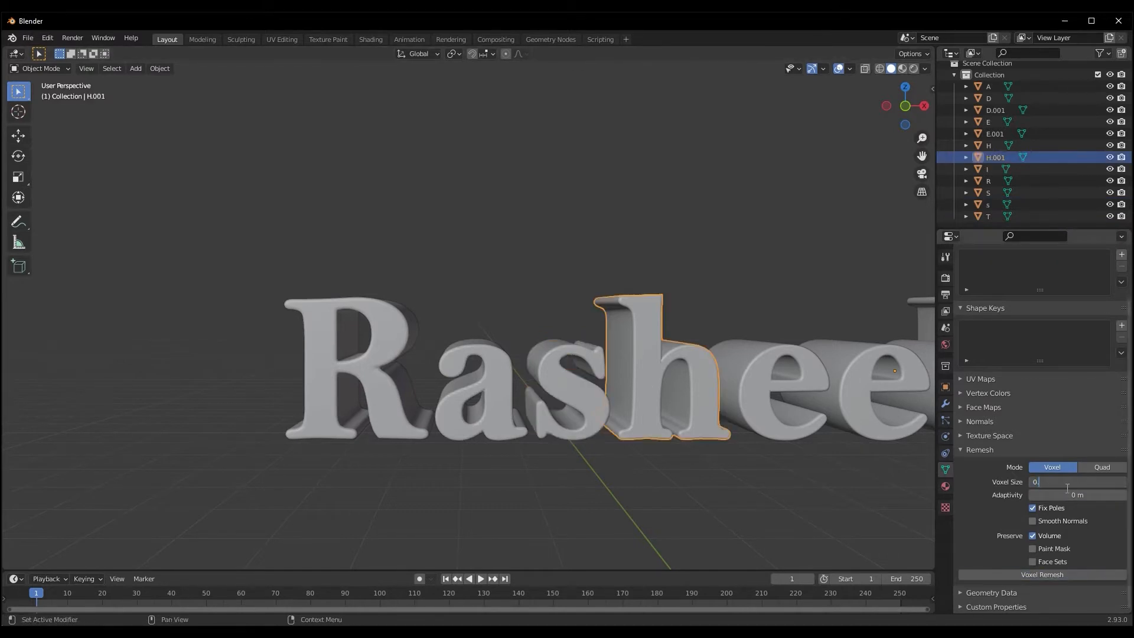
shift+middle_drag(768, 354, 472, 355)
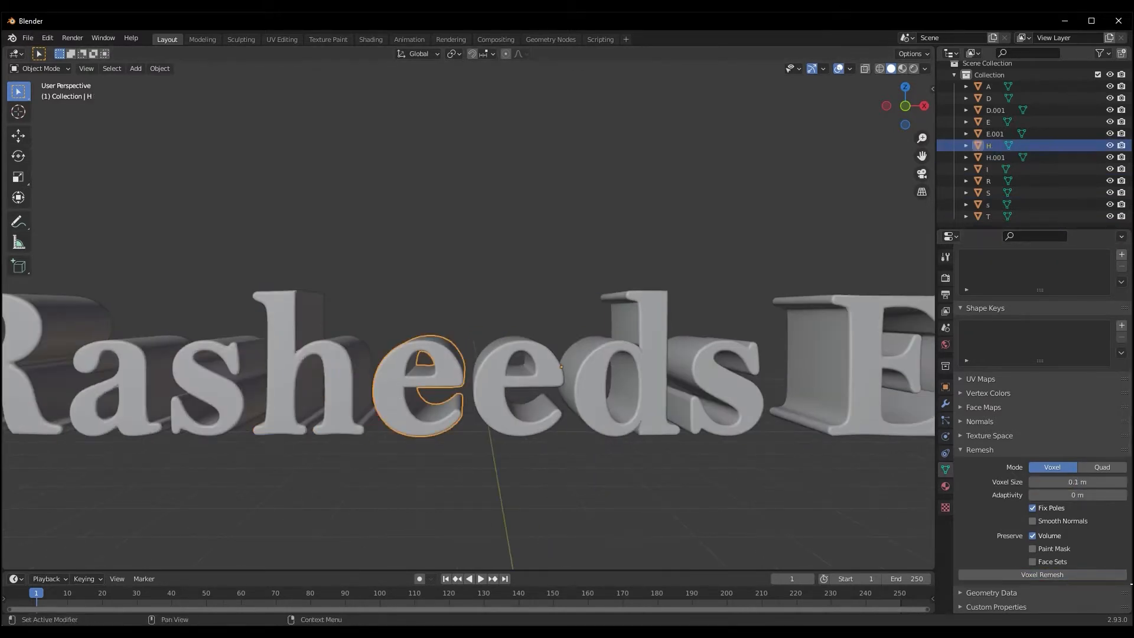
click(544, 380)
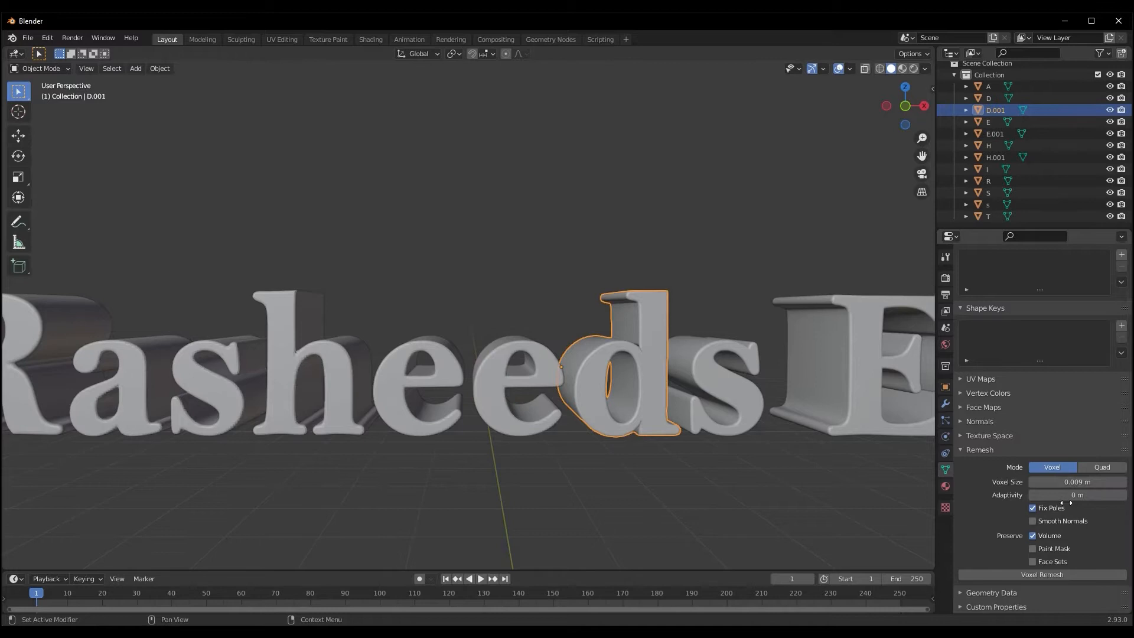
click(709, 384)
shift+middle_drag(889, 465, 525, 464)
- Voxel-remesh the capital E with a voxel size of 0.009 m
click(649, 378)
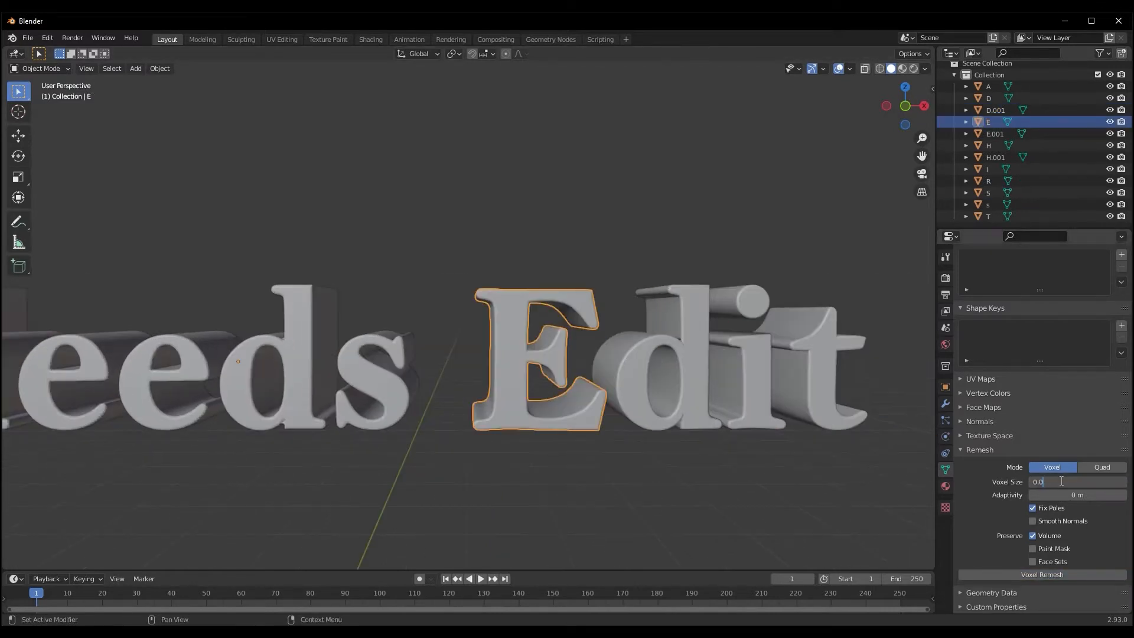
click(1064, 481)
text(0.009)
key(Return)
click(1042, 575)
- Voxel-remesh the letters i and t with a voxel size of 0.009 m
click(756, 384)
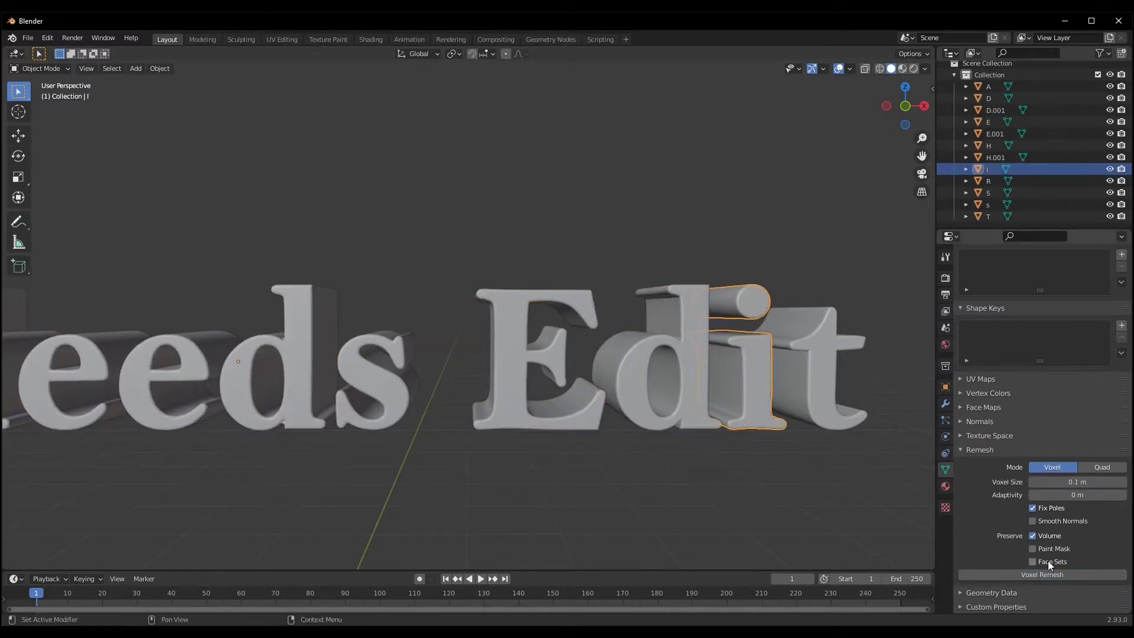
click(1064, 481)
text(0.009)
key(Return)
click(1042, 575)
click(814, 387)
scroll(836, 462, down, 6)
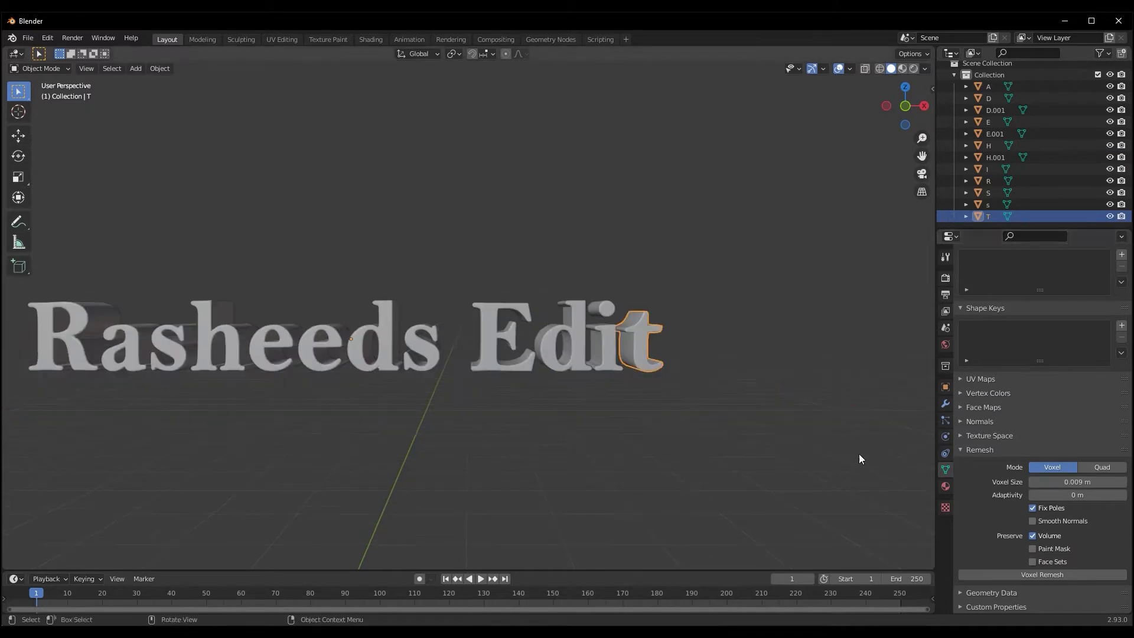
- Select all the letter objects of the title together
drag(708, 350, 210, 321)
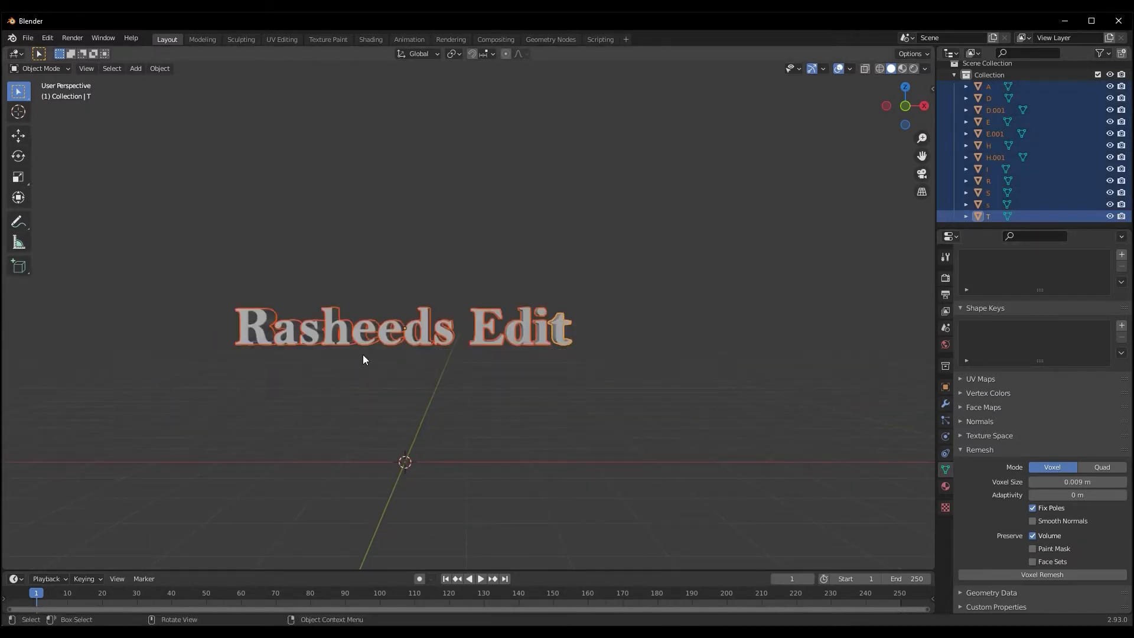
scroll(384, 367, up, 4)
shift+middle_drag(360, 410, 460, 358)
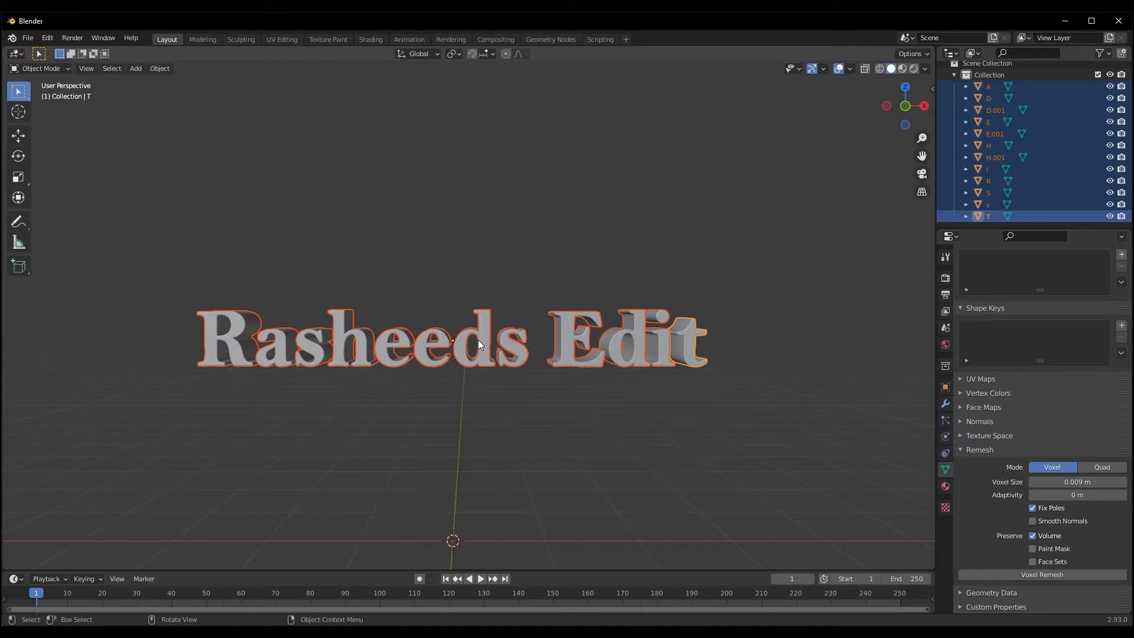
- Apply smooth shading to all the selected title letters and deselect them
right_click(478, 341)
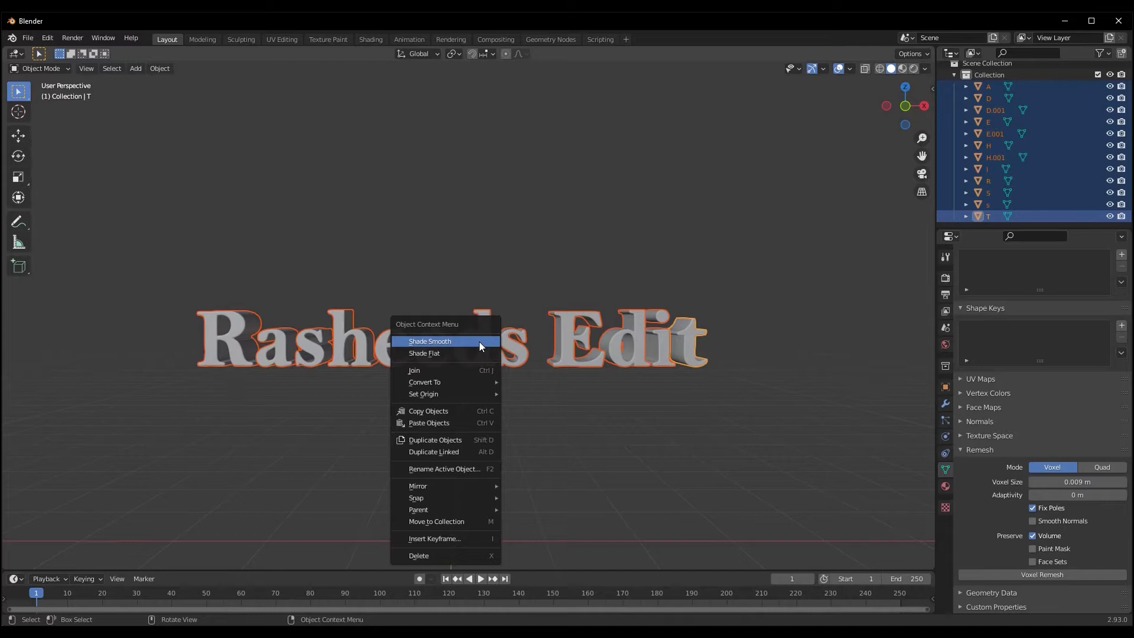
click(479, 341)
scroll(511, 446, up, 4)
click(517, 449)
- Examine the smooth-shaded faces and bevels of the title letters up close from several angles
middle_drag(646, 476, 609, 476)
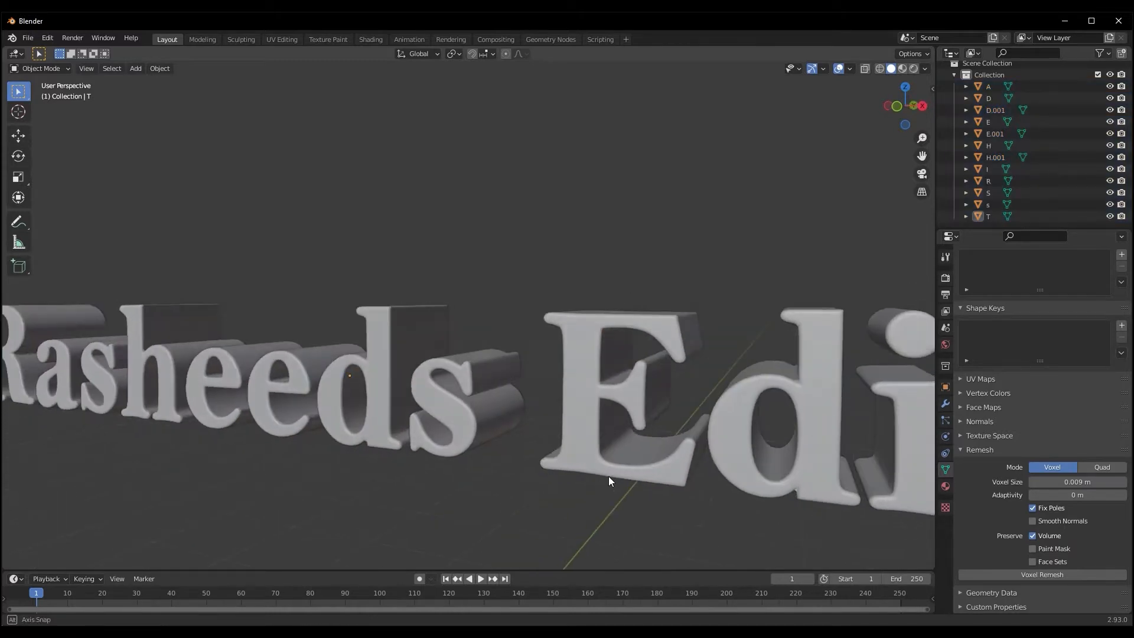
scroll(601, 474, up, 3)
scroll(606, 467, down, 4)
middle_drag(668, 381, 424, 426)
scroll(468, 448, up, 4)
scroll(446, 434, down, 3)
drag(132, 246, 748, 384)
middle_drag(412, 409, 445, 420)
click(445, 420)
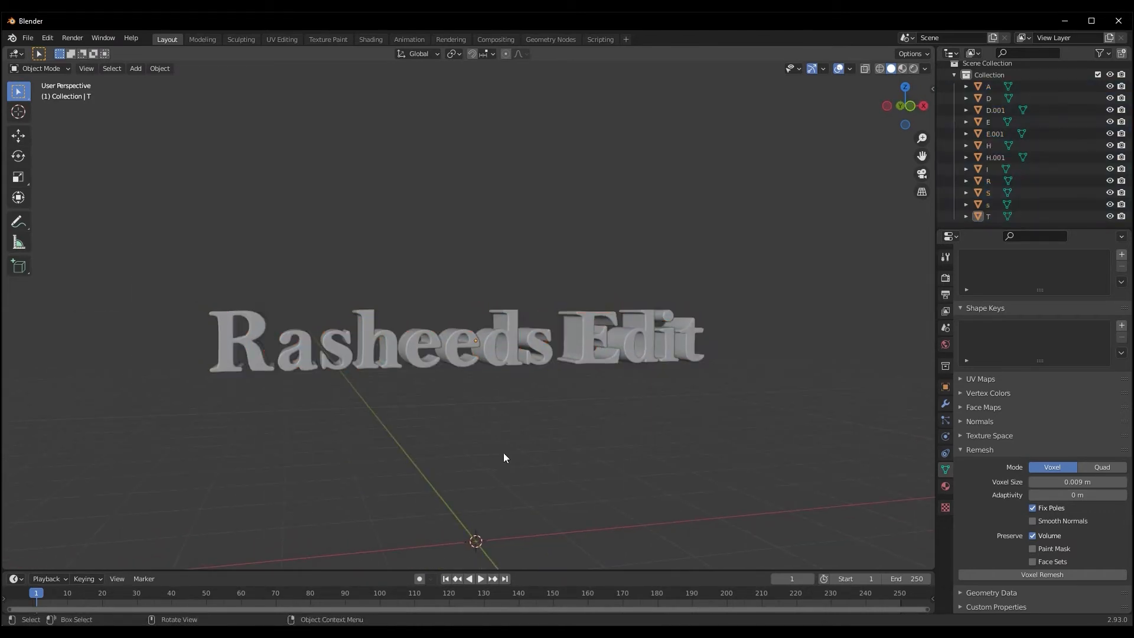
- Select all the letters and save the project as Name Cell Fracture1.blend in the Name Animation trailer folder
middle_drag(507, 456, 198, 322)
drag(189, 287, 805, 353)
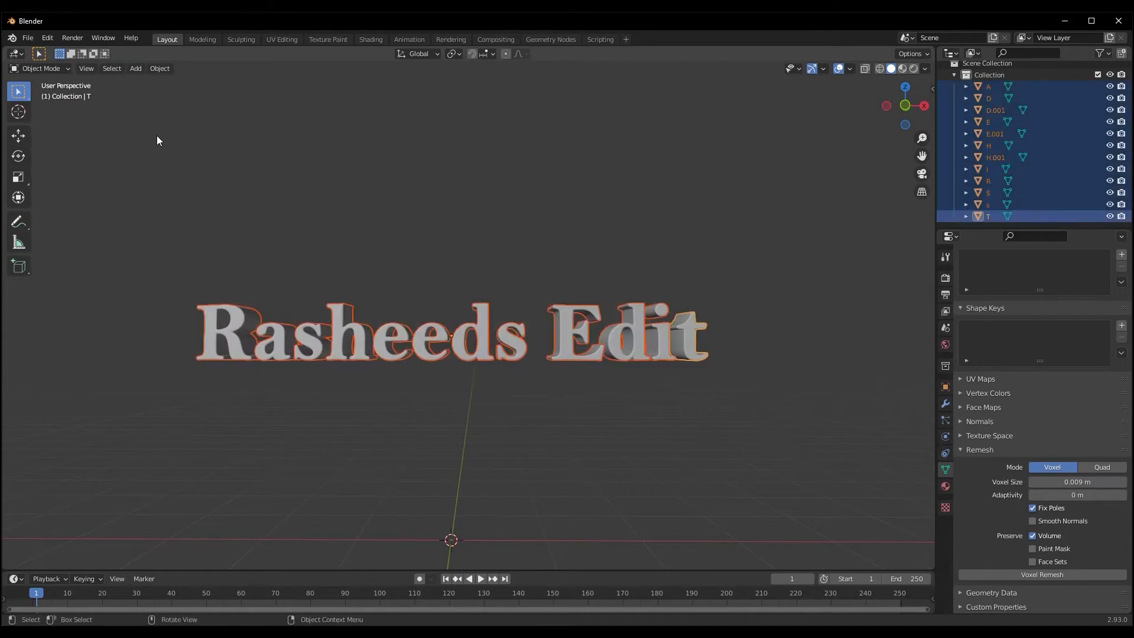
click(26, 38)
mouse_move(55, 105)
click(52, 128)
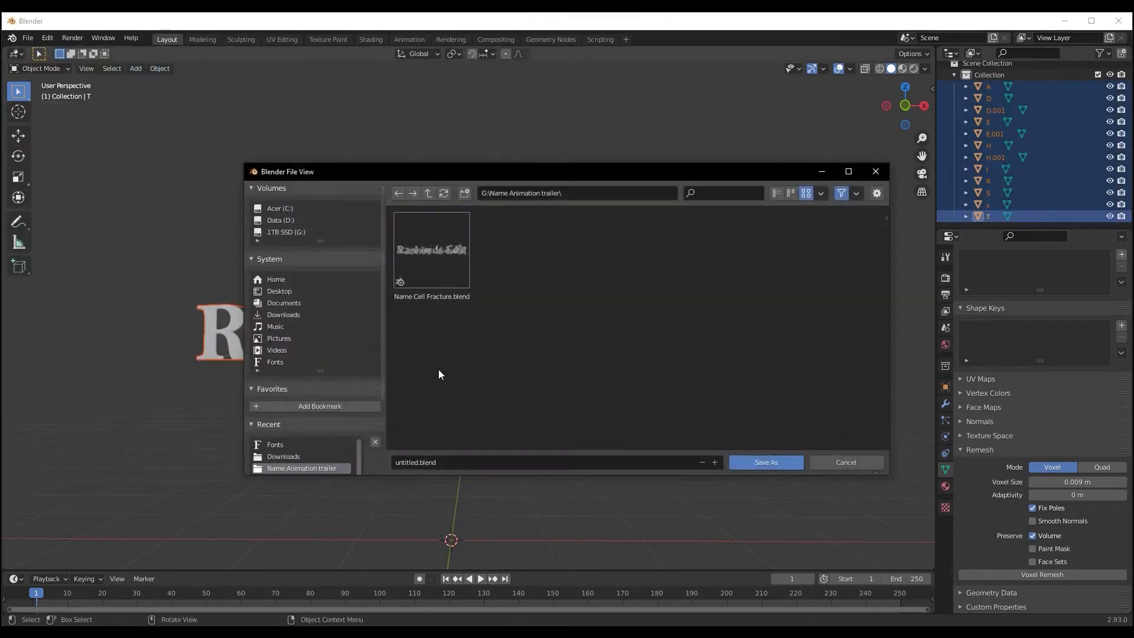
click(455, 299)
click(714, 462)
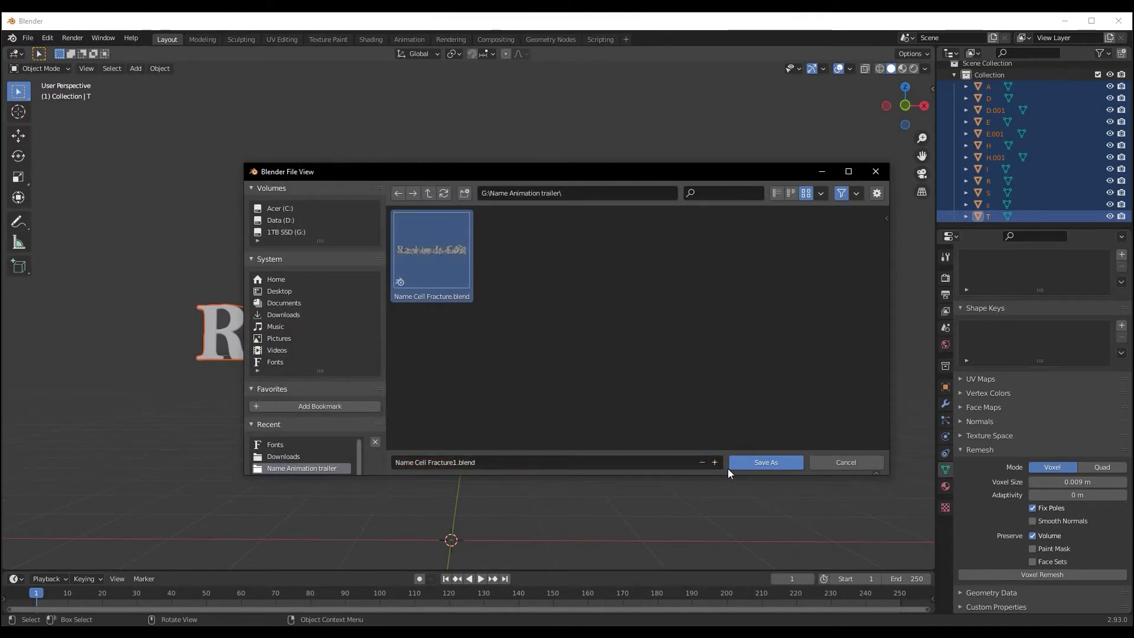
click(766, 462)
- Deselect the letters and save the project file again
click(502, 459)
mouse_move(278, 404)
middle_down()
mouse_move(303, 408)
mouse_move(289, 417)
middle_up()
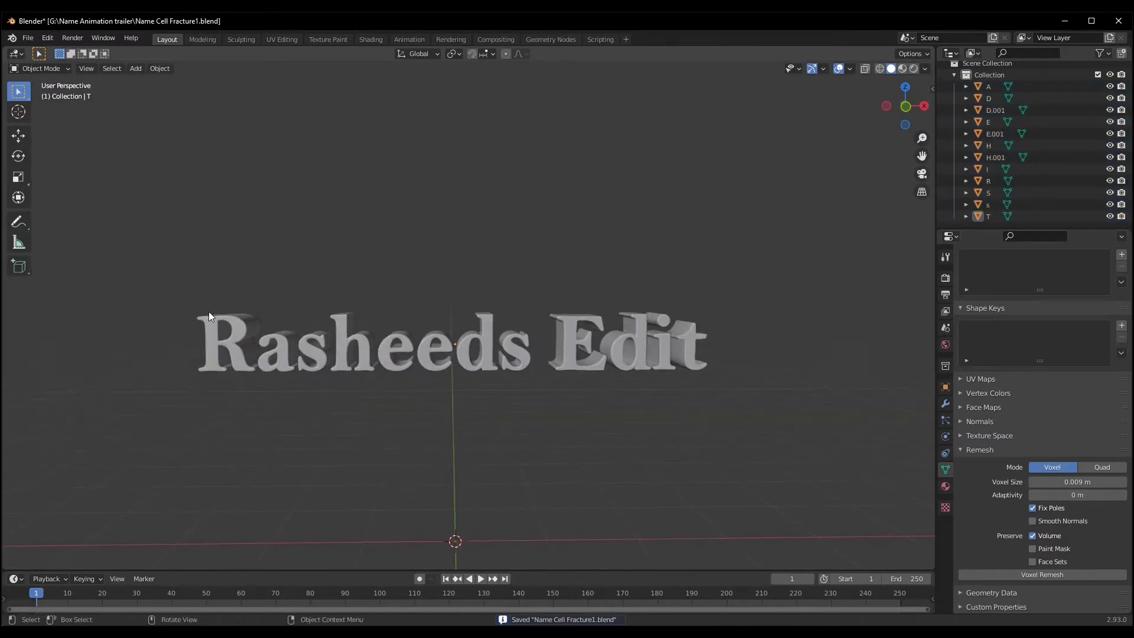
scroll(508, 466, up, 3)
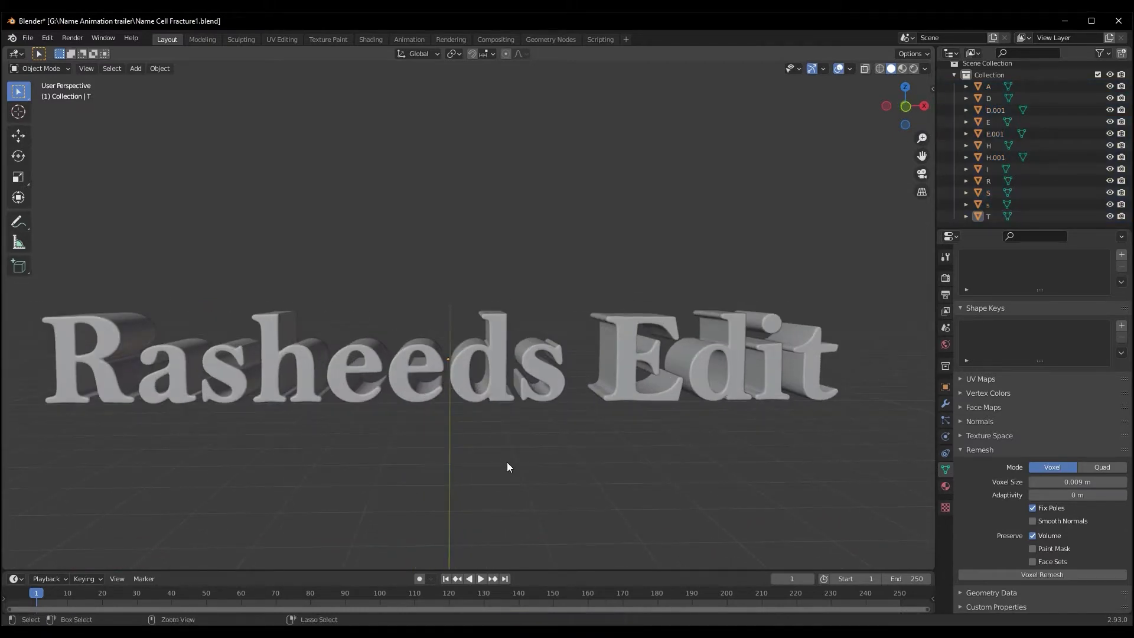
middle_drag(507, 462, 487, 466)
scroll(412, 447, down, 3)
middle_drag(413, 452, 372, 440)
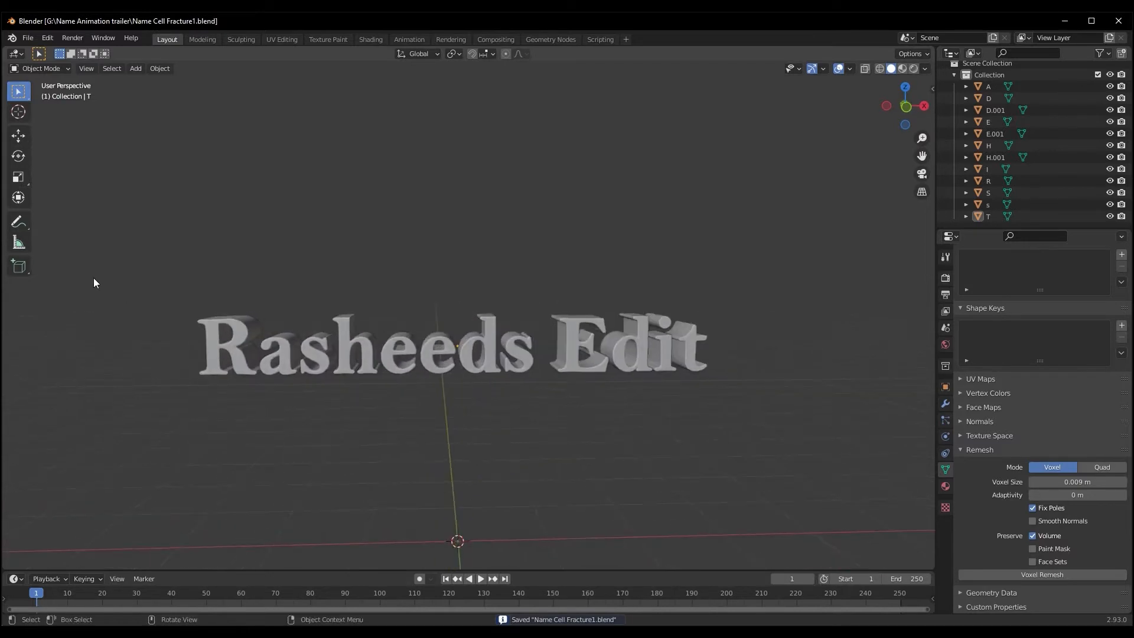
scroll(469, 470, up, 2)
middle_drag(462, 466, 481, 457)
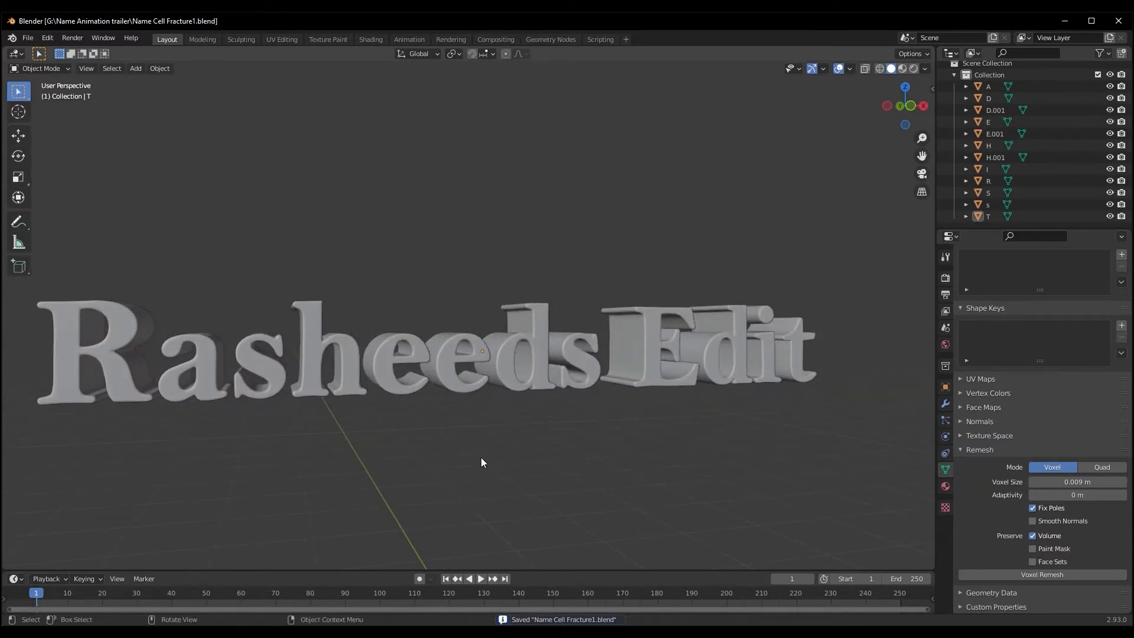
scroll(482, 462, down, 2)
middle_drag(482, 462, 453, 465)
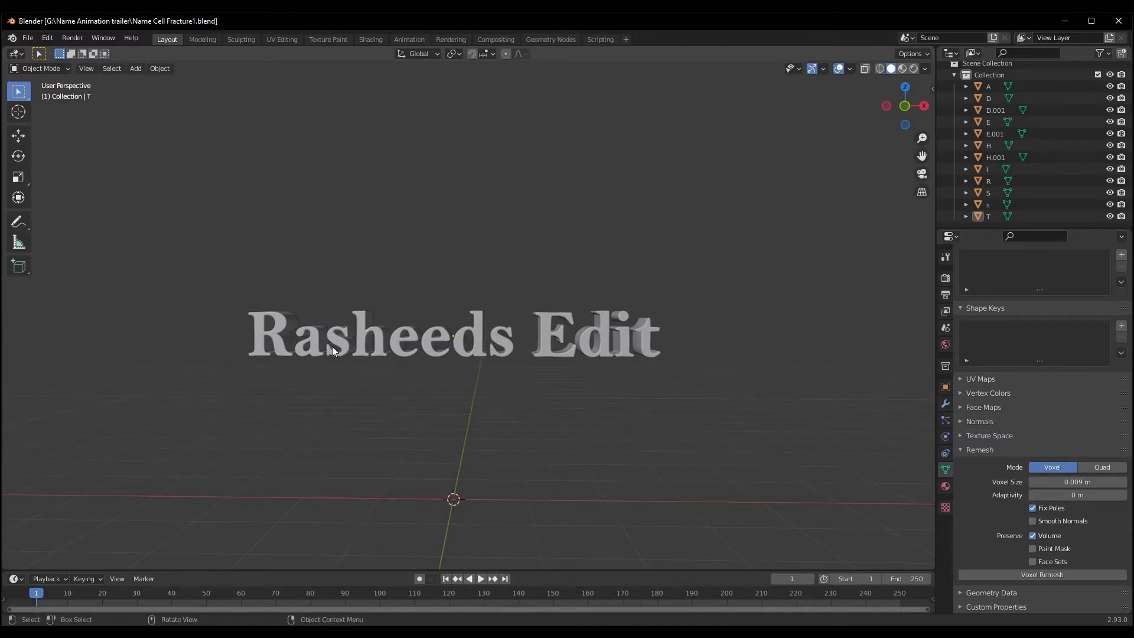
middle_drag(613, 378, 481, 418)
scroll(477, 427, up, 2)
scroll(481, 418, down, 2)
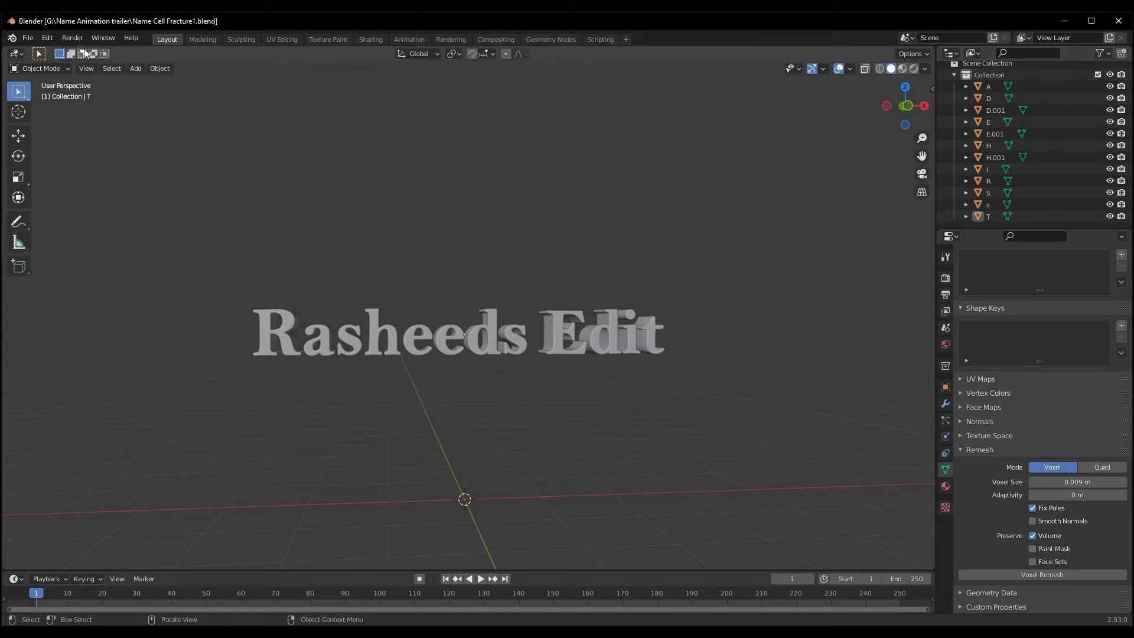
- Open the add-on preferences and search for "cell" to check the Cell Fracture add-on
click(47, 38)
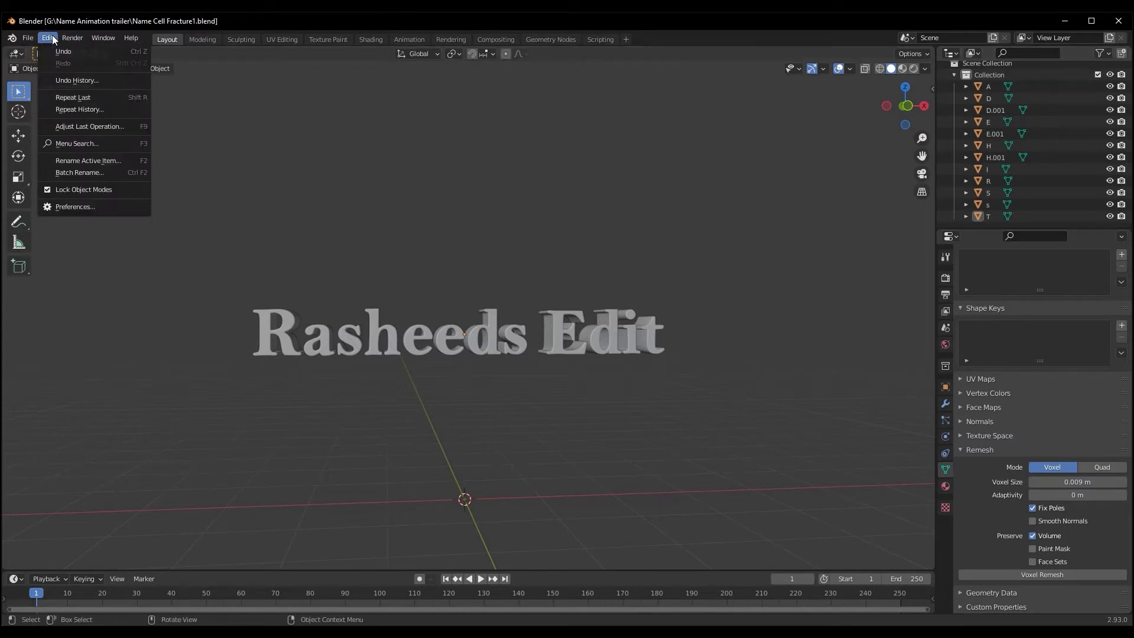
click(80, 206)
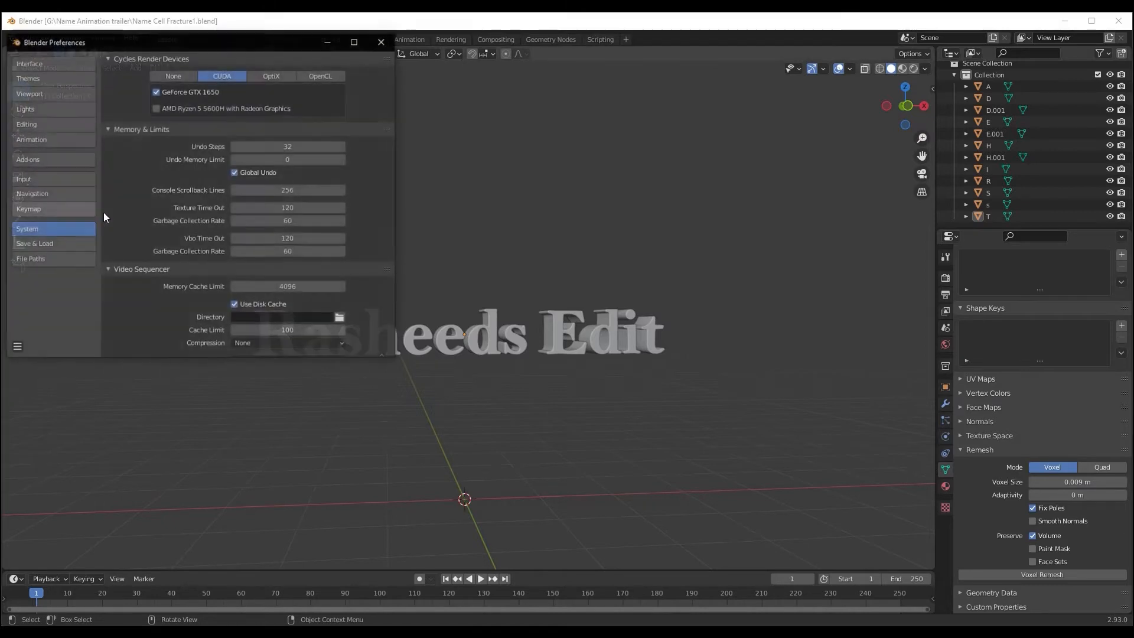
click(30, 161)
drag(246, 46, 404, 104)
click(485, 134)
text(ce)
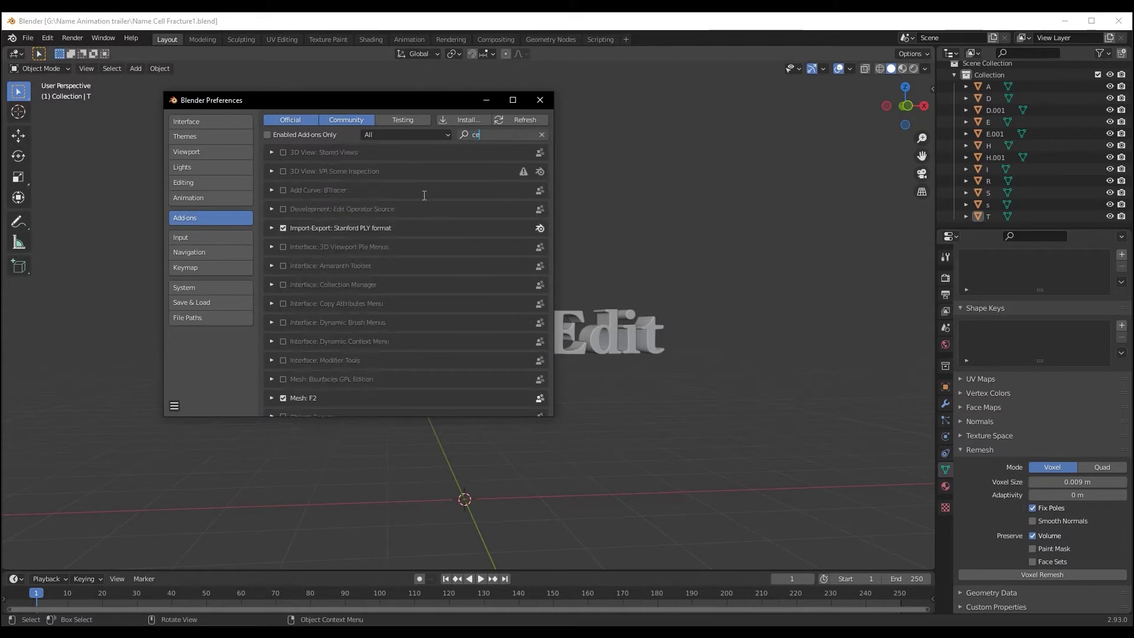
text(ll)
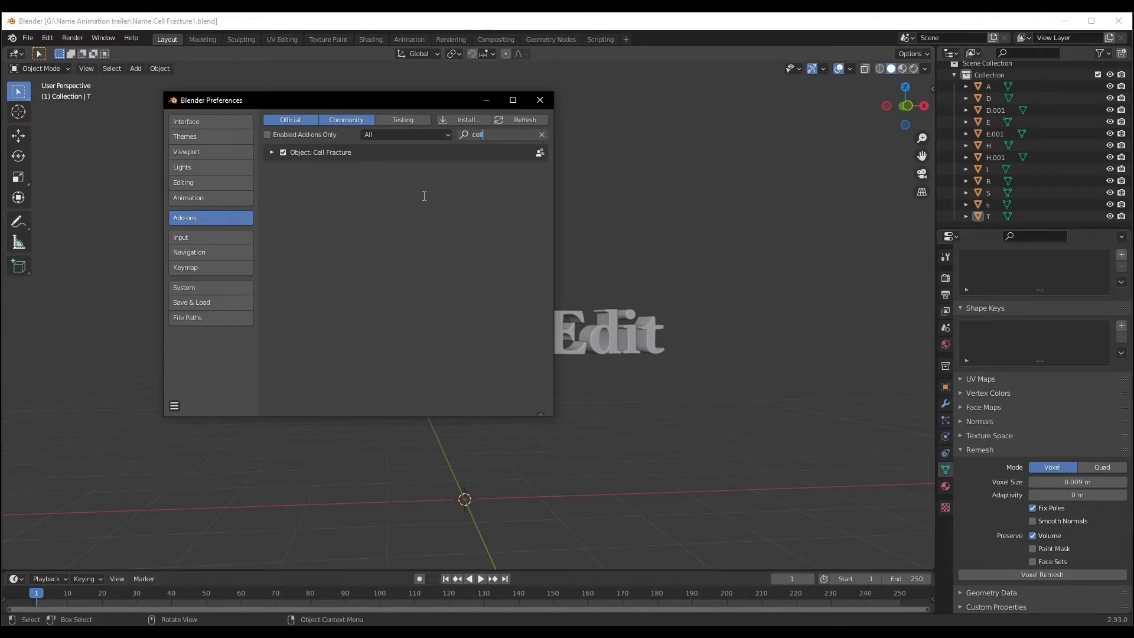
- Search the add-ons for "node" to check Node Wrangler, and close the preferences
click(541, 135)
click(516, 137)
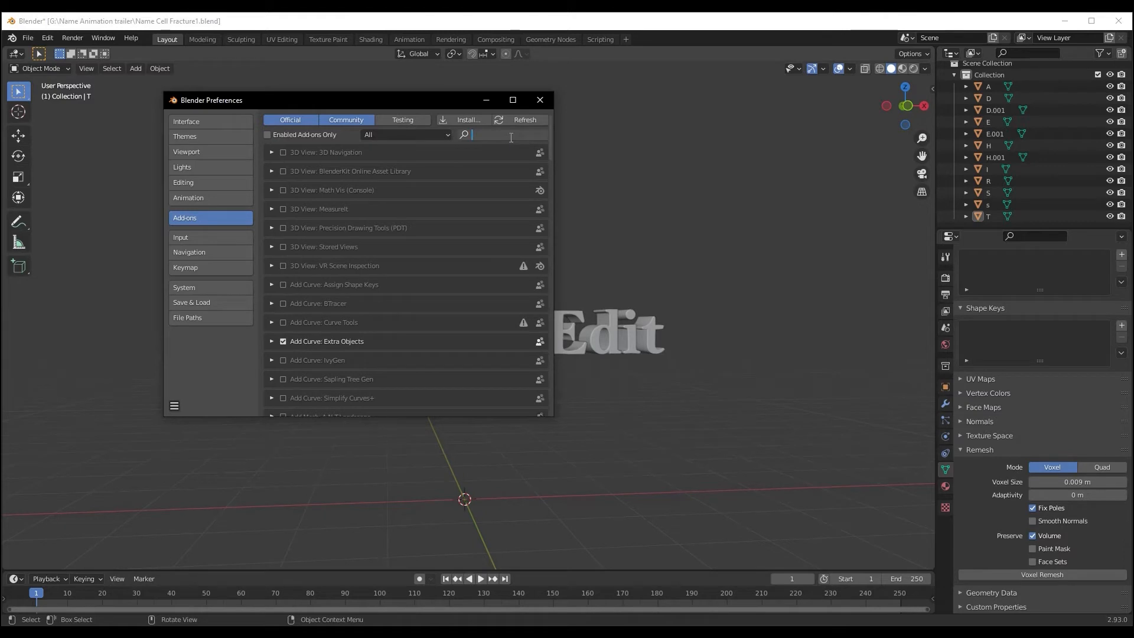
text(node)
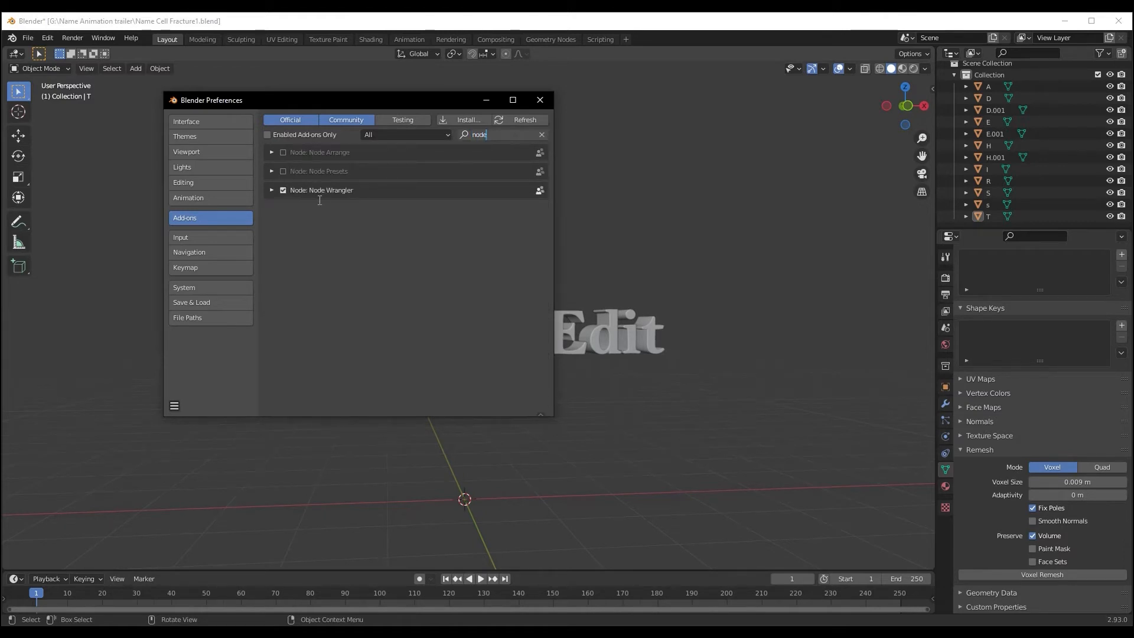
click(543, 108)
- Select all the title letters and set each one's origin to its geometry
scroll(445, 402, up, 3)
middle_drag(424, 405, 226, 405)
scroll(225, 405, up, 3)
drag(85, 301, 757, 386)
middle_drag(366, 414, 334, 415)
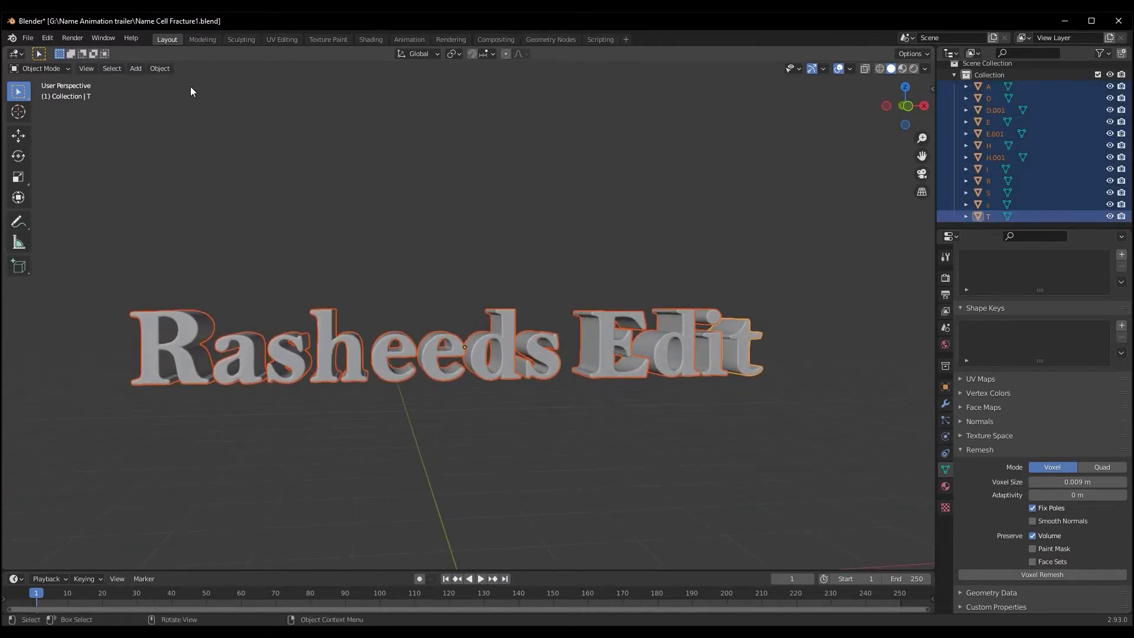
click(159, 69)
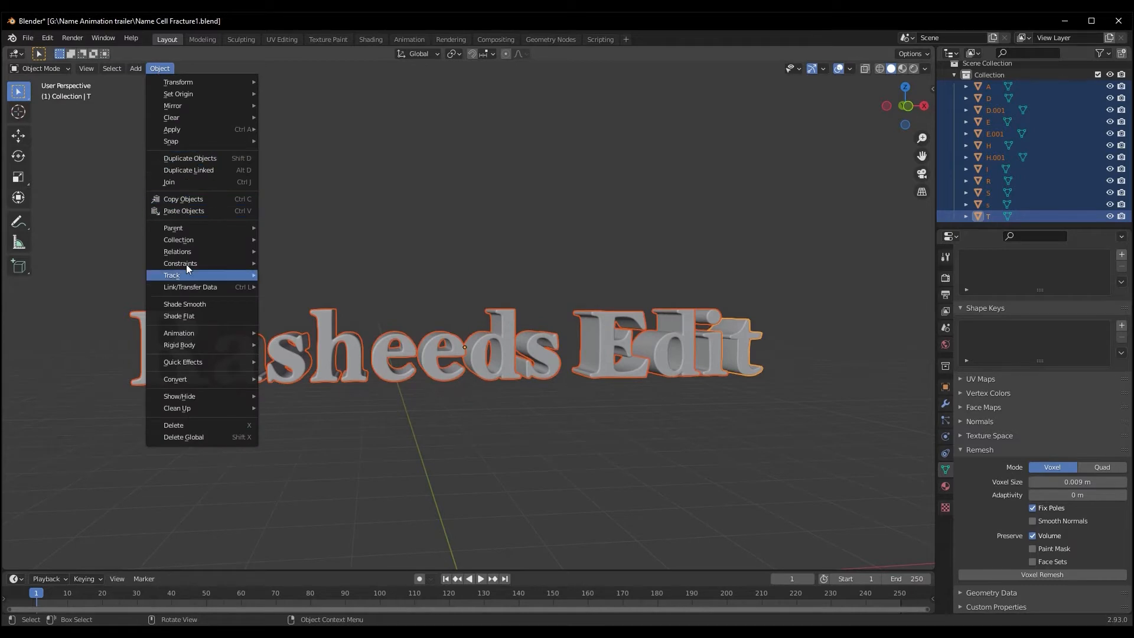
mouse_move(208, 98)
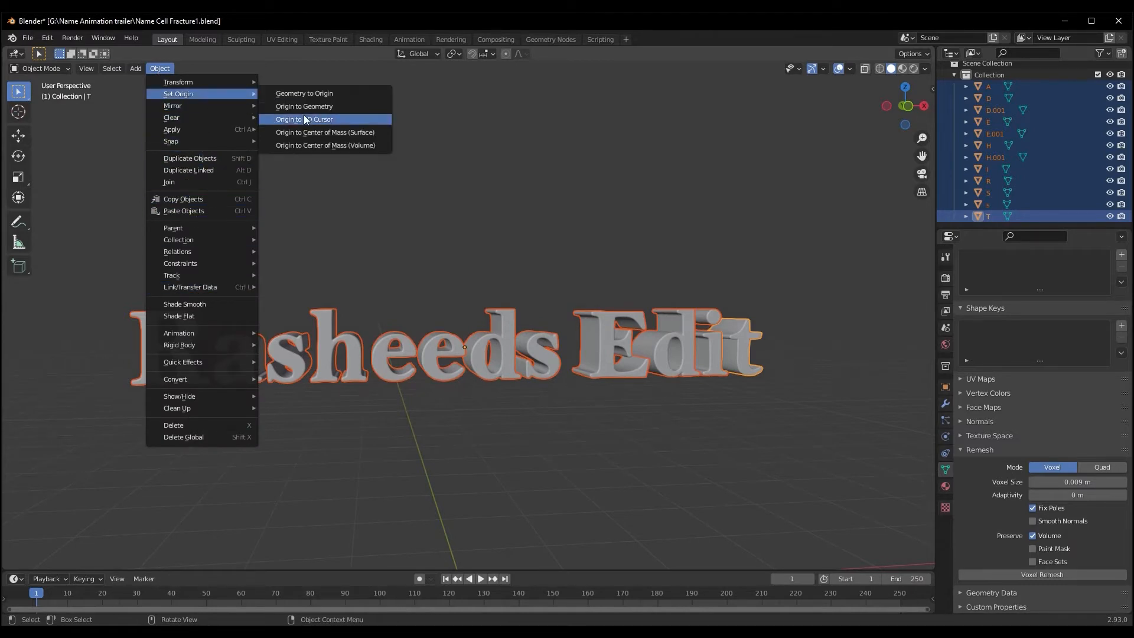
click(309, 106)
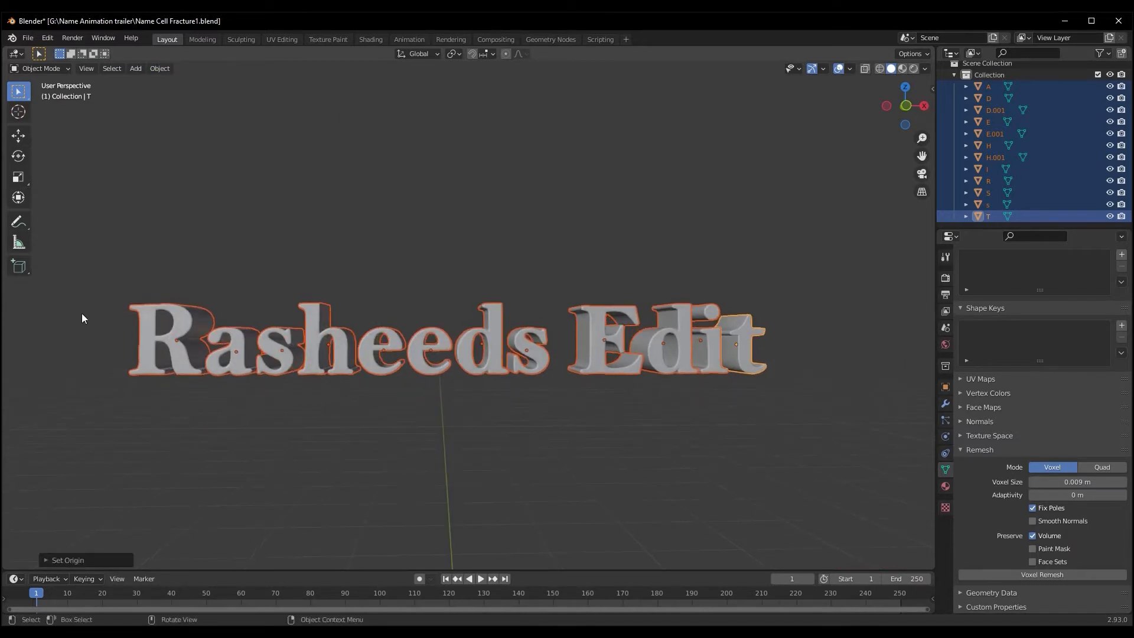
- Check the individual letters' origins by selecting the R, a, s, h and capital E one by one
click(365, 415)
middle_drag(365, 415, 325, 388)
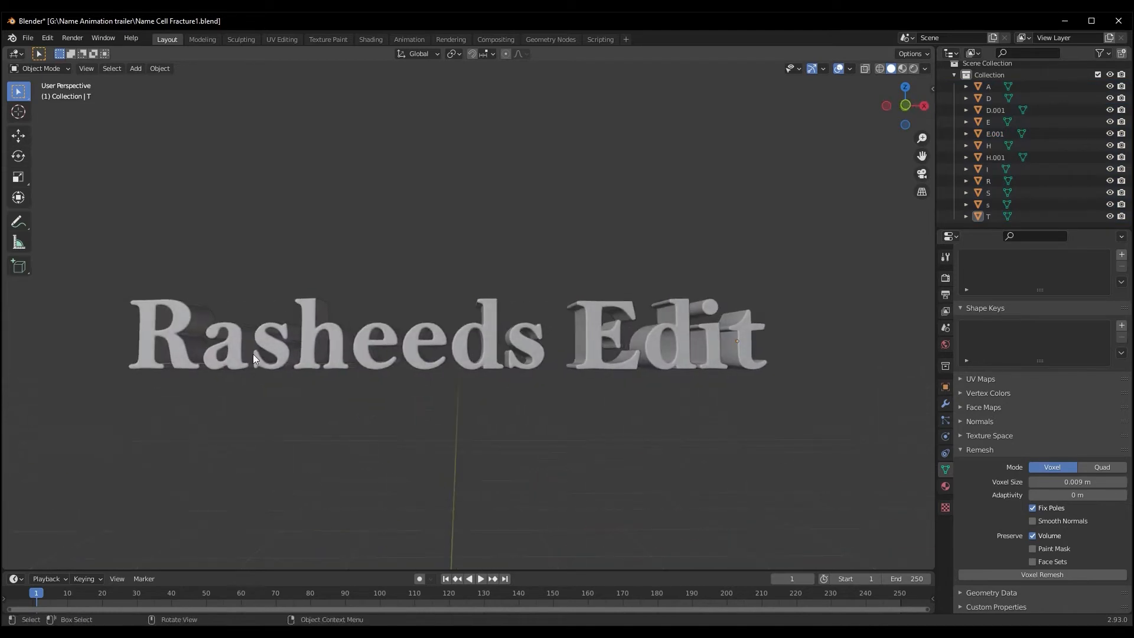
scroll(380, 415, down, 2)
middle_drag(380, 415, 307, 384)
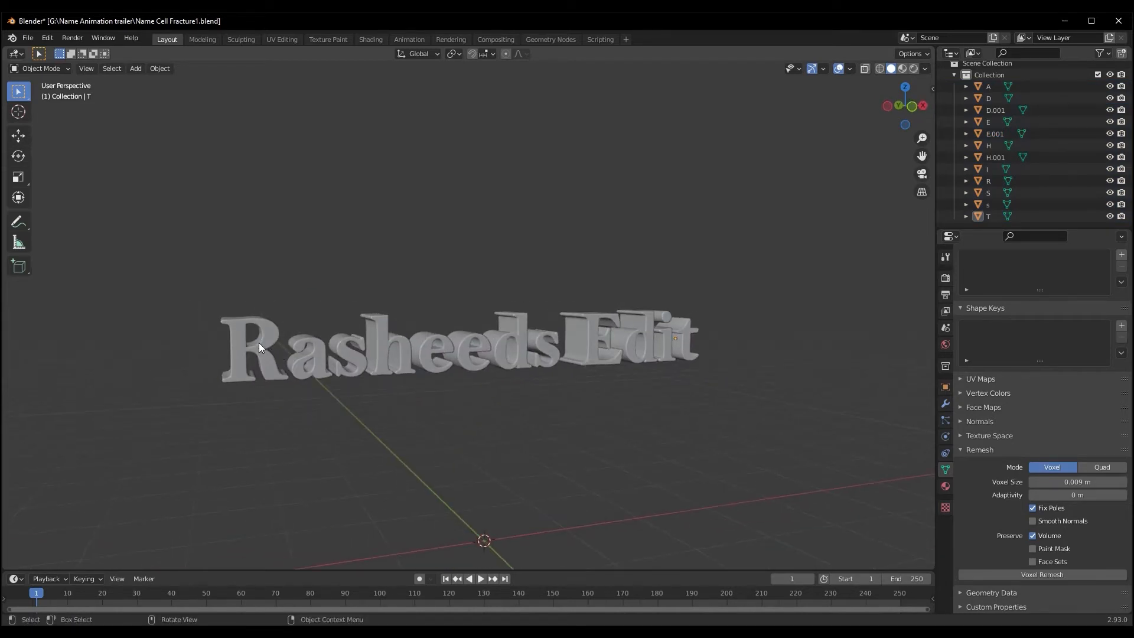
click(255, 363)
click(299, 354)
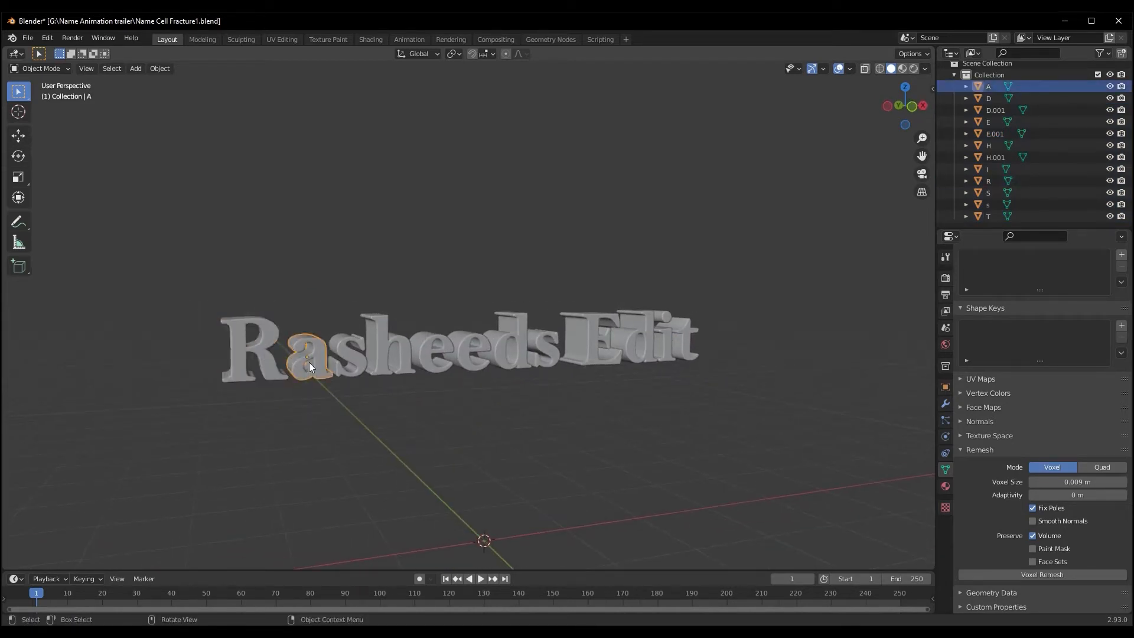
click(347, 358)
click(396, 343)
middle_drag(396, 343, 684, 360)
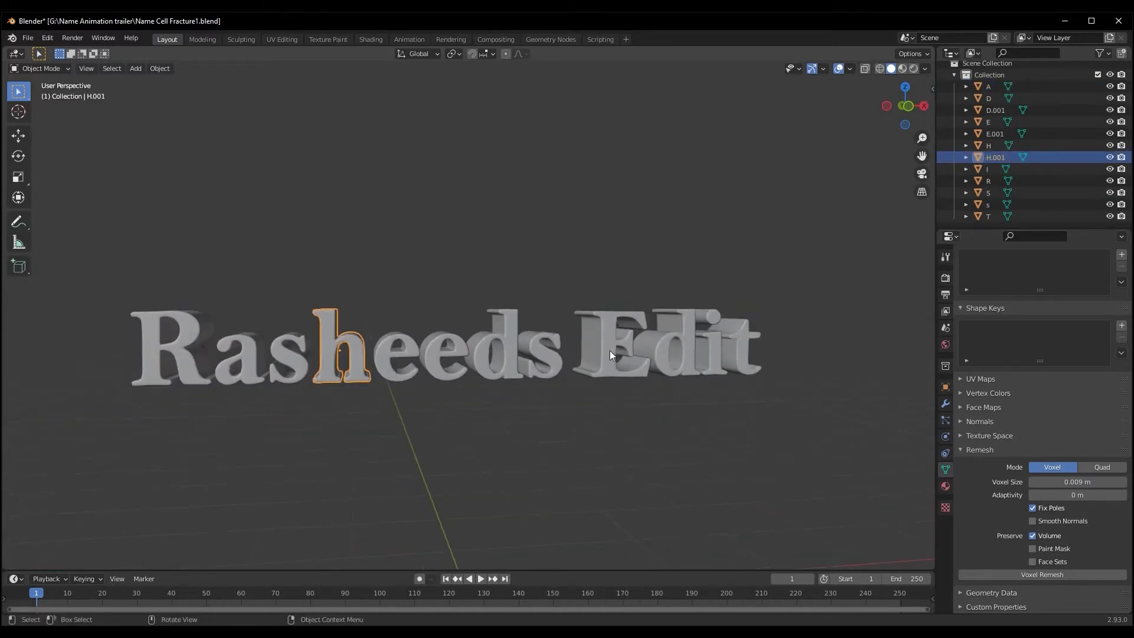
click(599, 374)
- Select all the title letters and open the Cell Fracture settings for them
drag(113, 264, 769, 440)
click(530, 448)
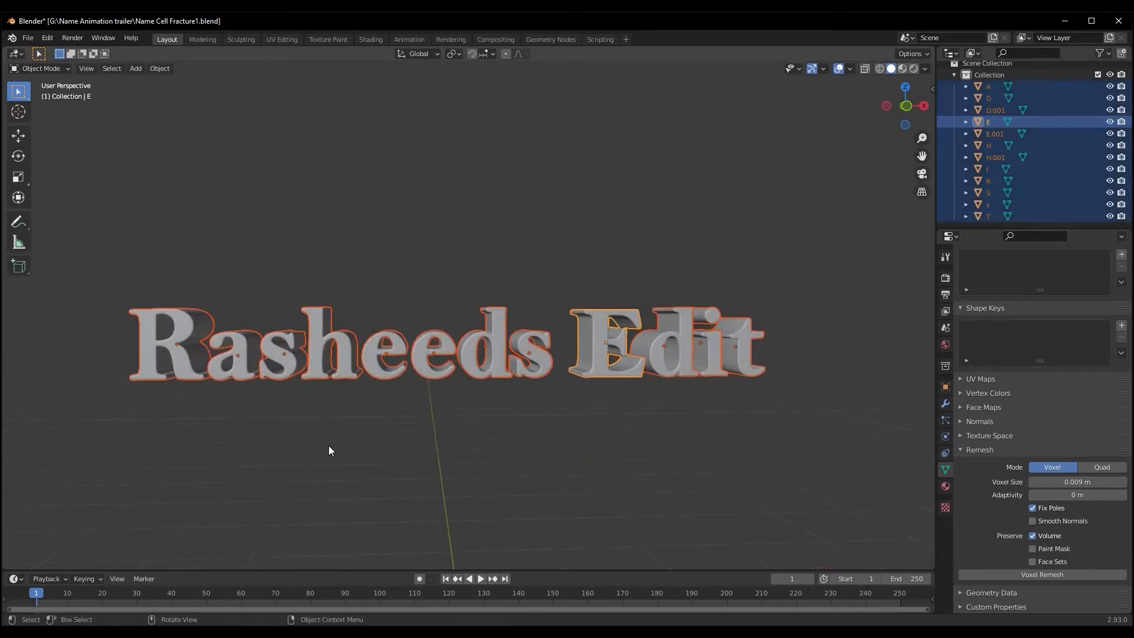
drag(119, 272, 770, 416)
key(F3)
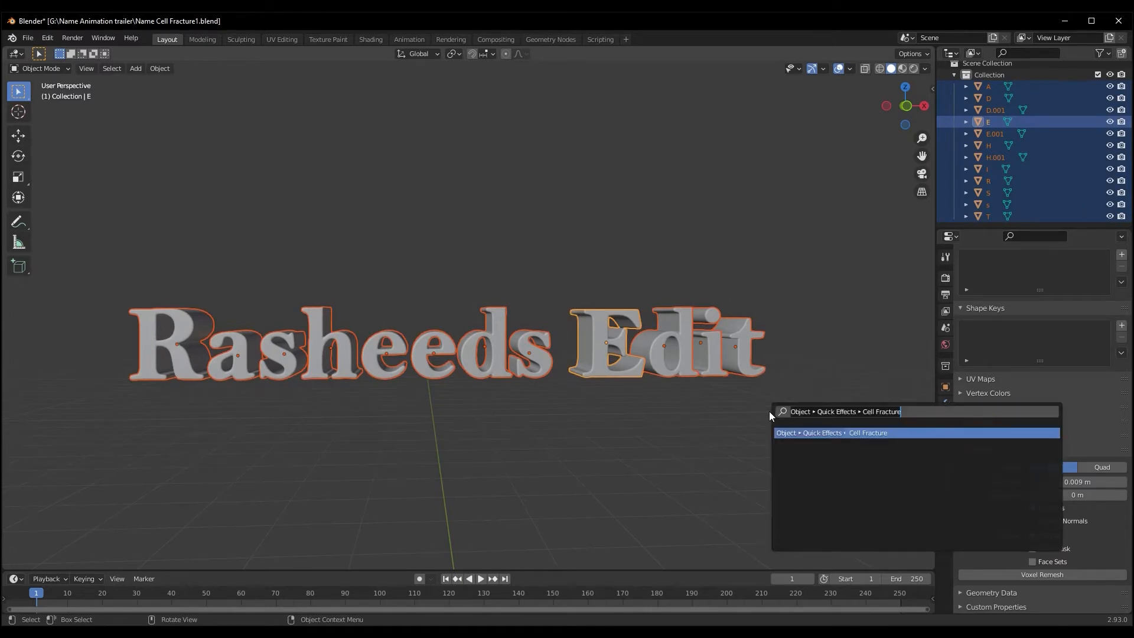
key(BackSpace)
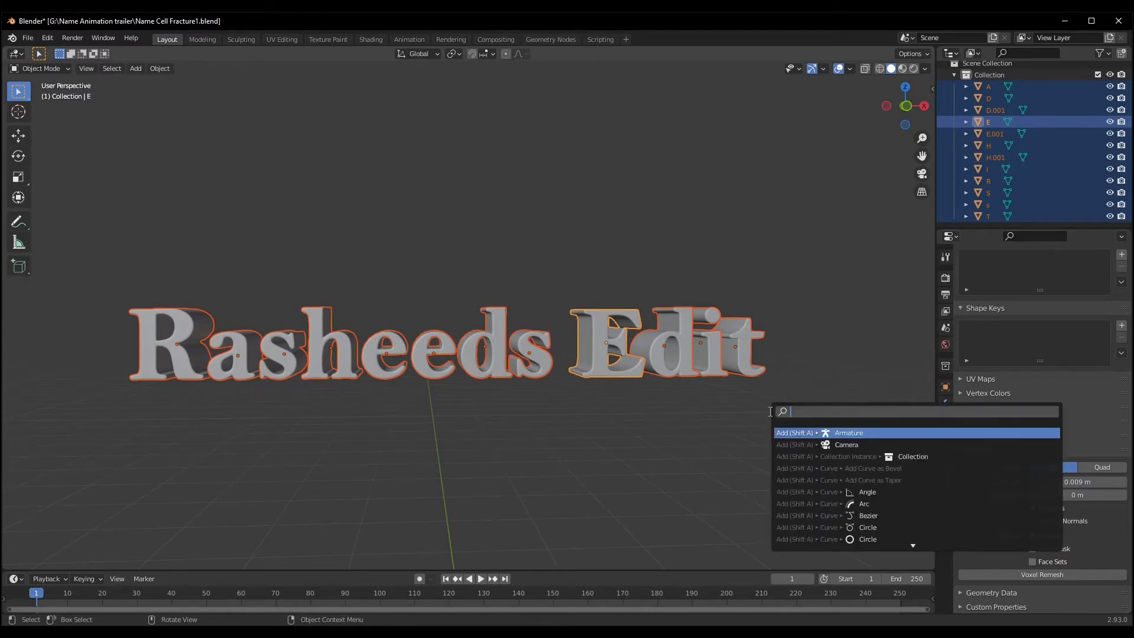
text(cell)
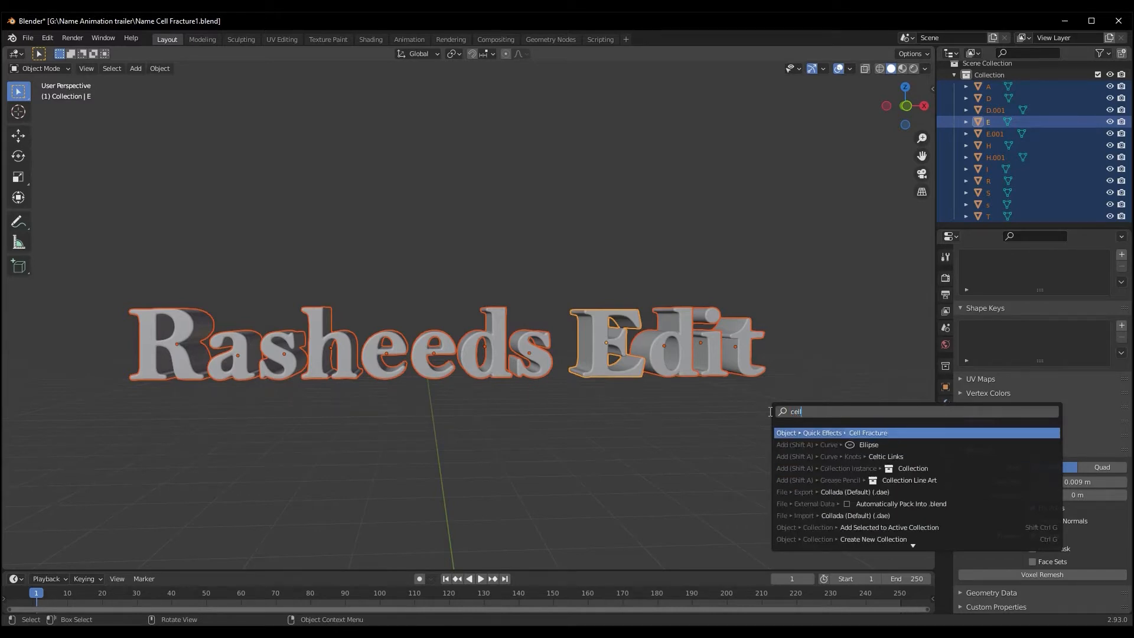
click(873, 434)
drag(819, 296, 417, 166)
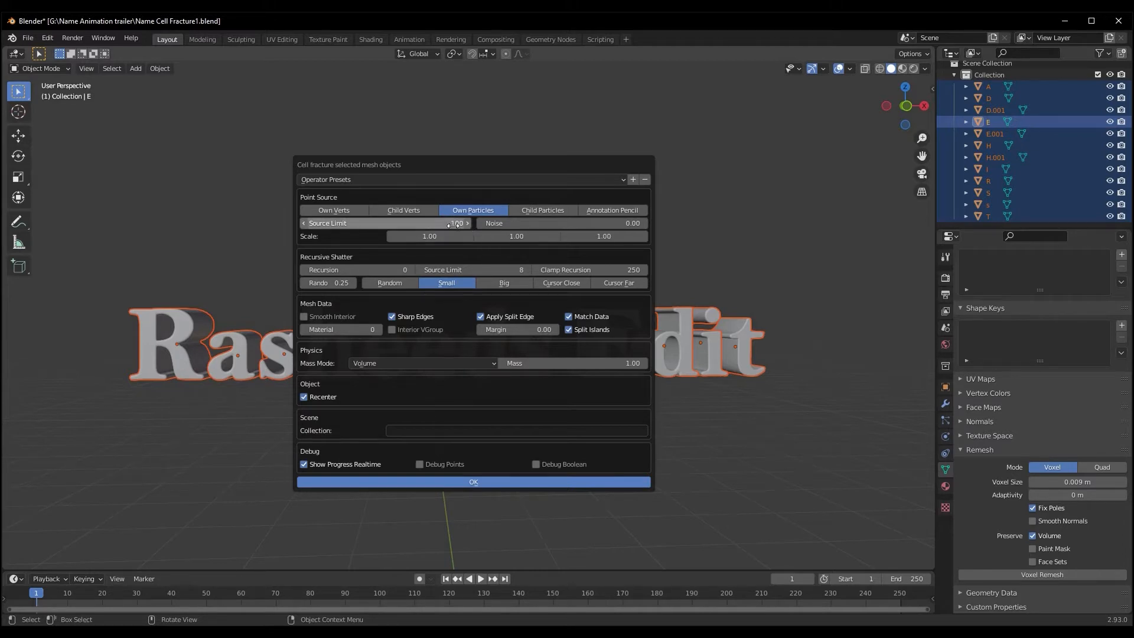
- Run Cell Fracture on all the letters with noise 1 and recursion 1
click(603, 223)
text(1)
key(Return)
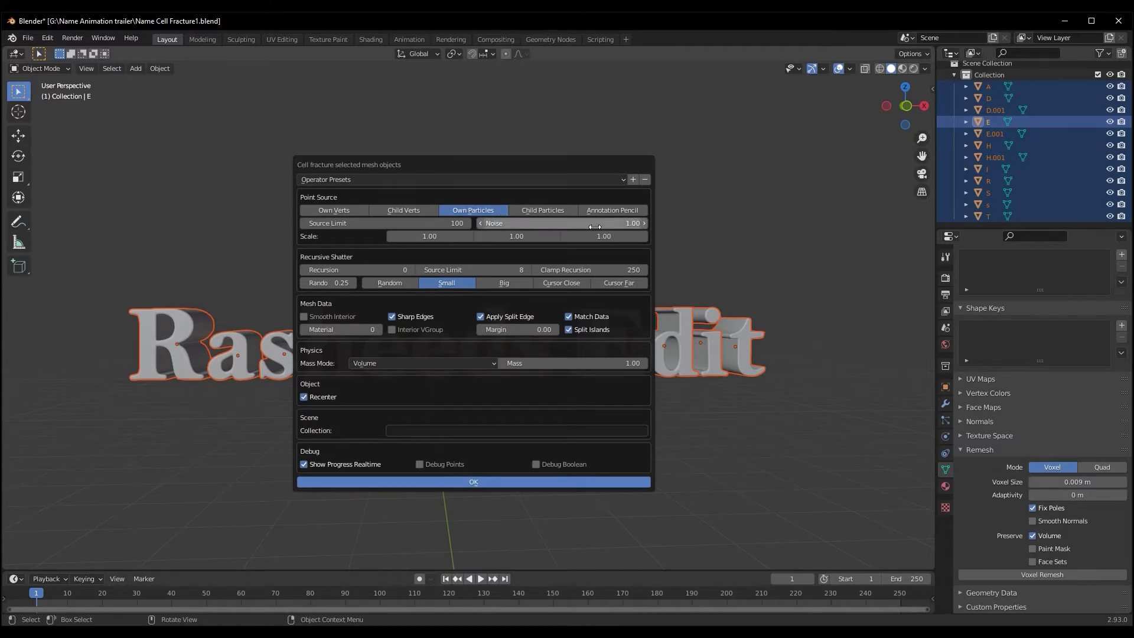
click(342, 270)
text(1)
key(Return)
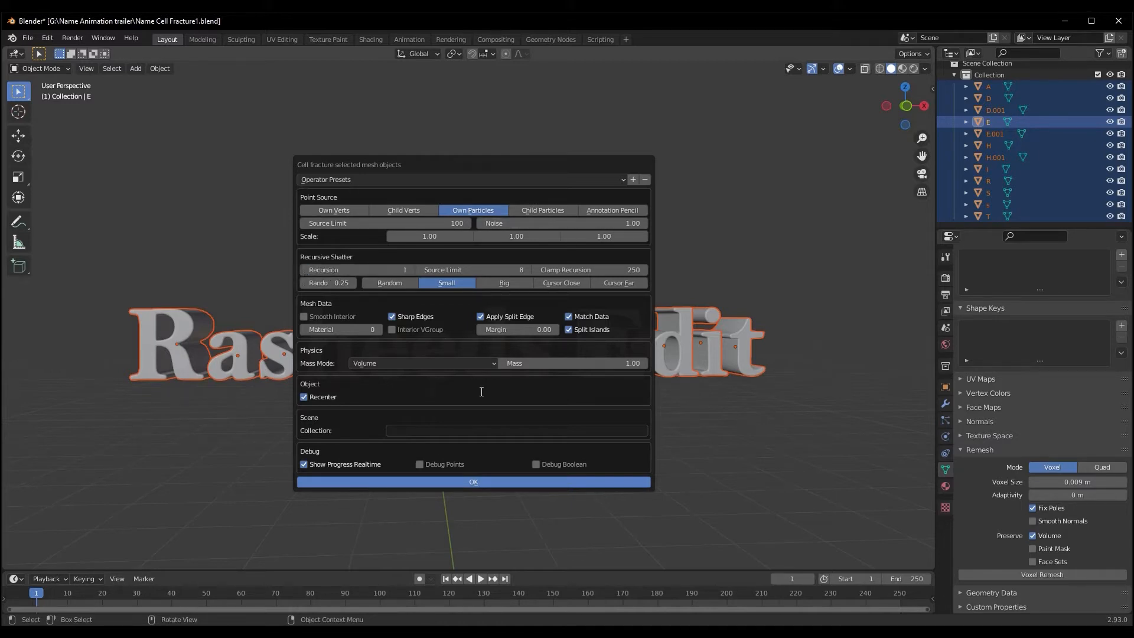
click(420, 482)
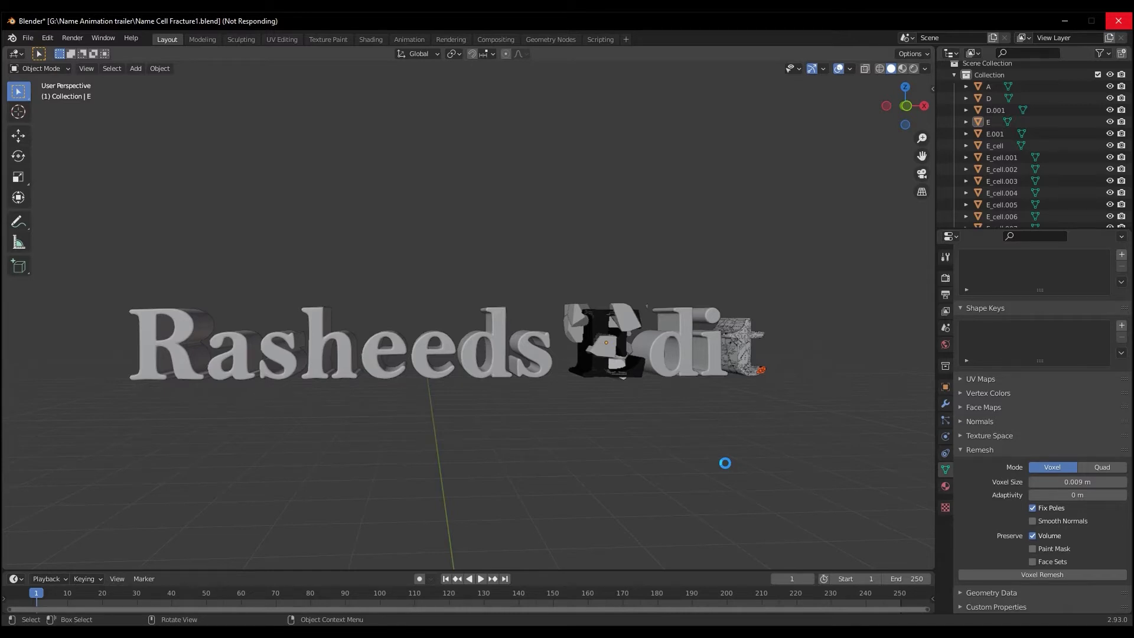
click(1109, 539)
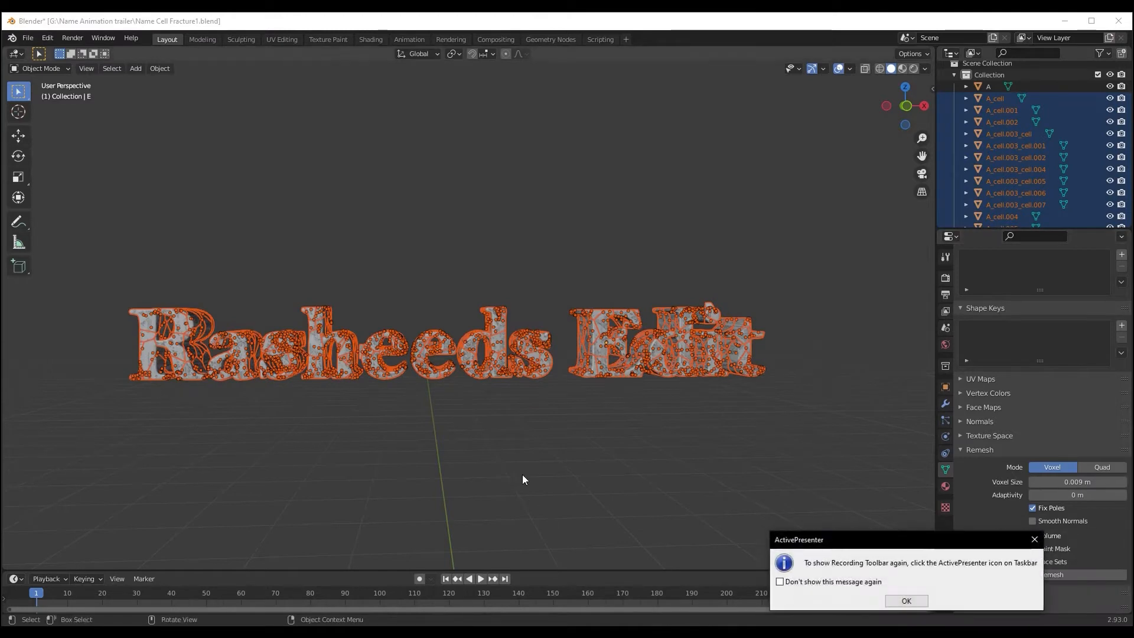
- Move all the fractured letter pieces into a new collection named "New Text"
click(906, 600)
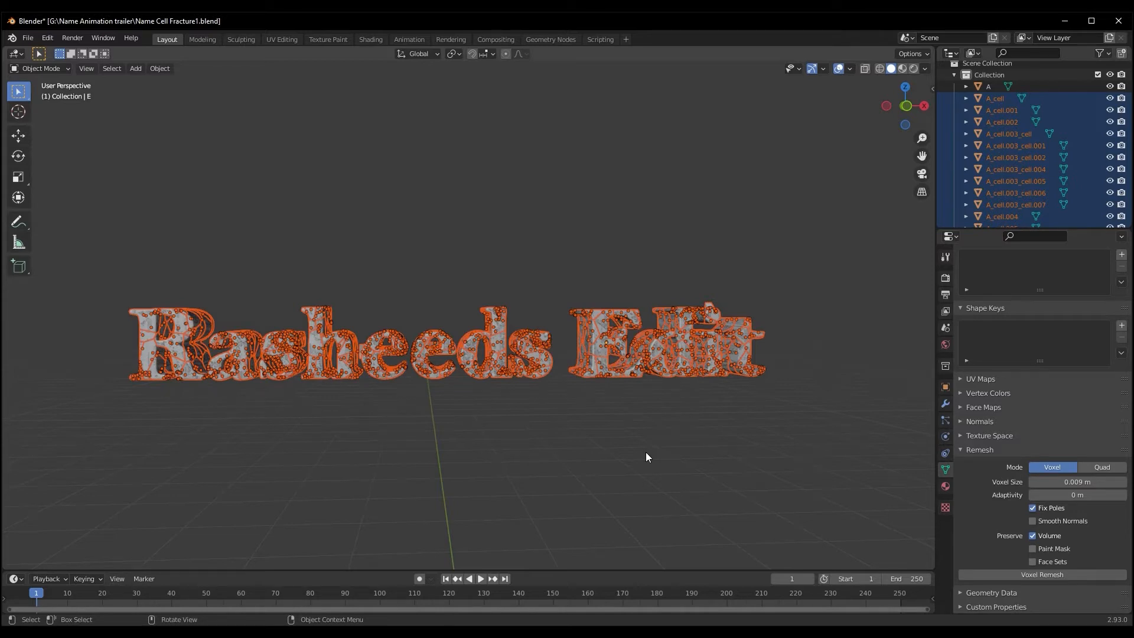
key(m)
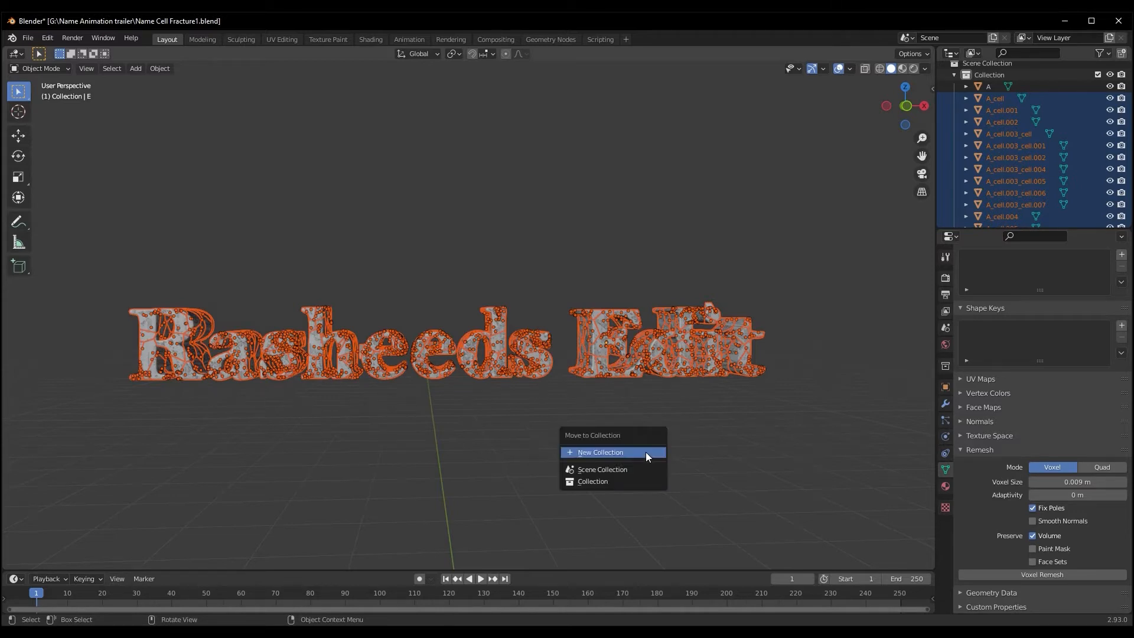
click(646, 451)
key(shift)
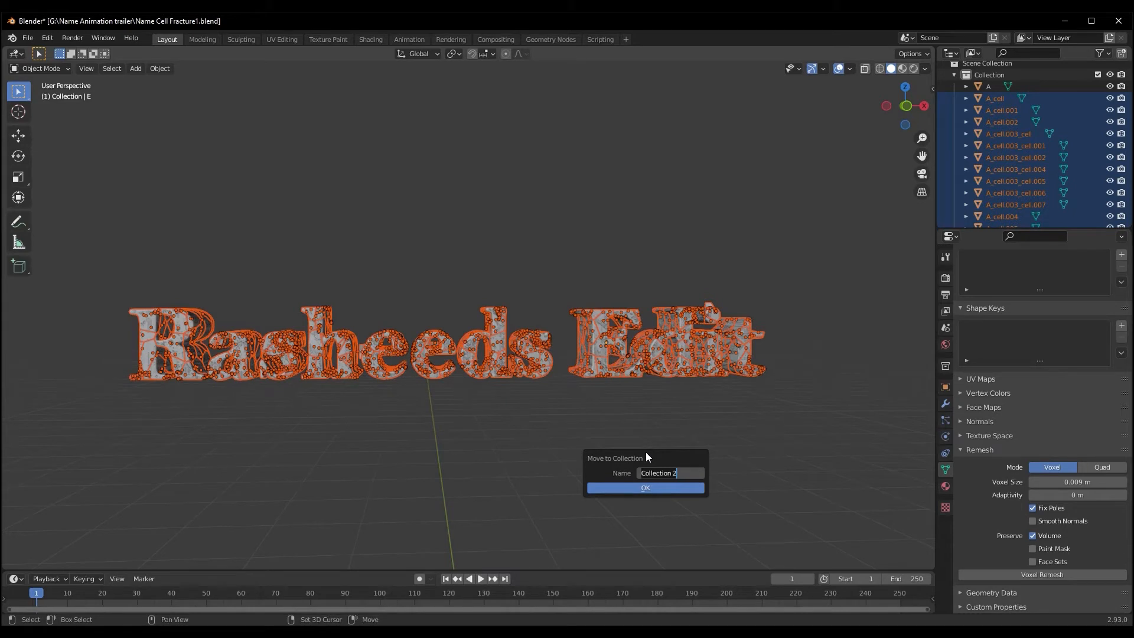
text(New Text)
click(646, 487)
scroll(994, 157, down, 3)
scroll(985, 156, up, 3)
scroll(1032, 203, up, 3)
scroll(1008, 178, down, 3)
scroll(1008, 178, down, 3)
scroll(1005, 175, up, 3)
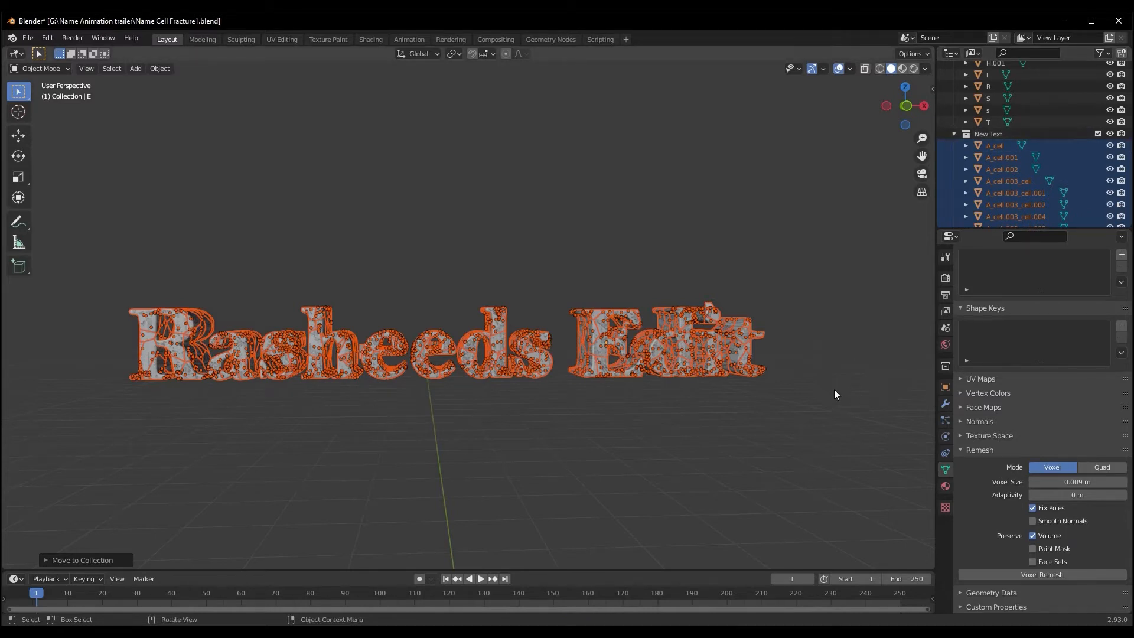
- Deselect the fractured pieces and collapse the New Text collection in the outliner
click(666, 430)
mouse_move(666, 431)
middle_down()
mouse_move(666, 450)
mouse_move(670, 440)
middle_up()
click(953, 134)
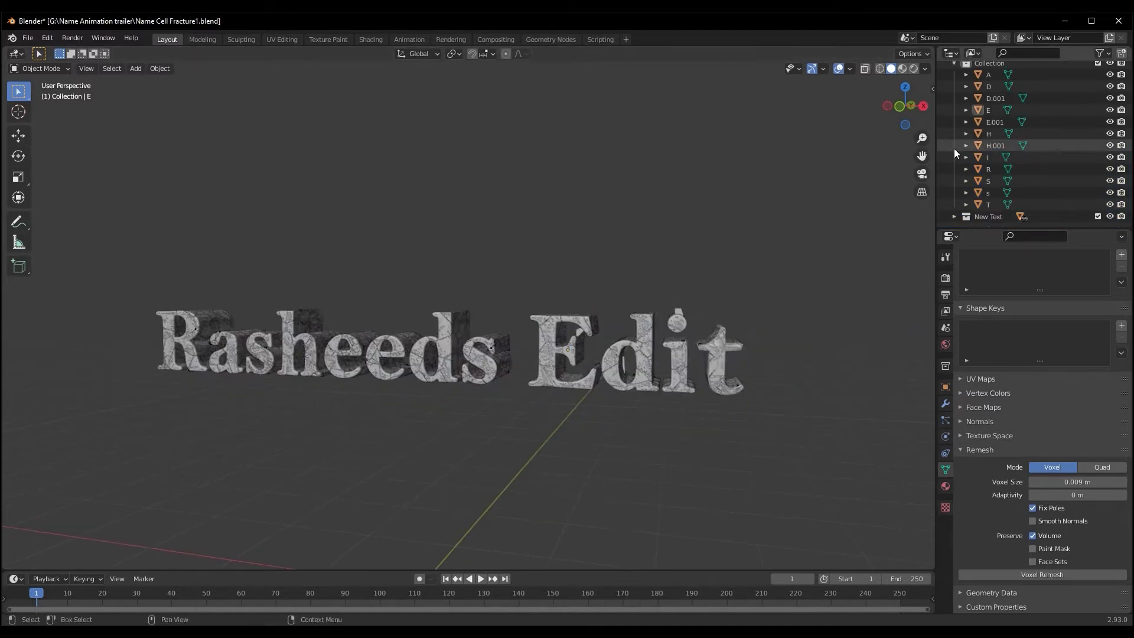
scroll(954, 148, up, 1)
- Select the original letter A in the first collection and examine how it sits among the fractured pieces
click(998, 92)
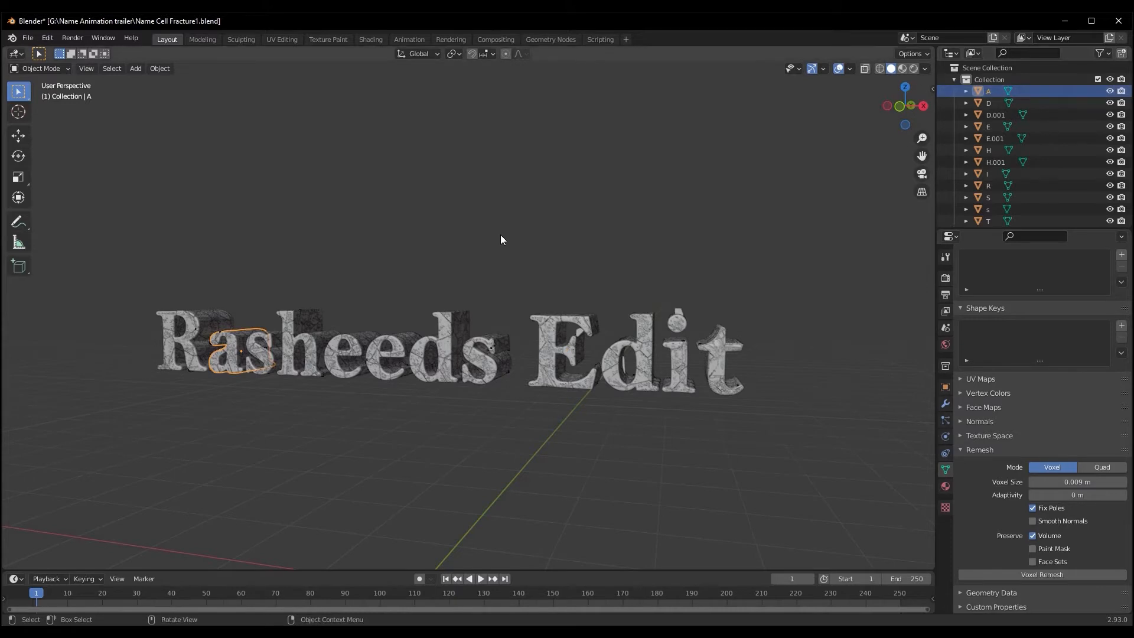
middle_drag(278, 387, 459, 313)
key(g)
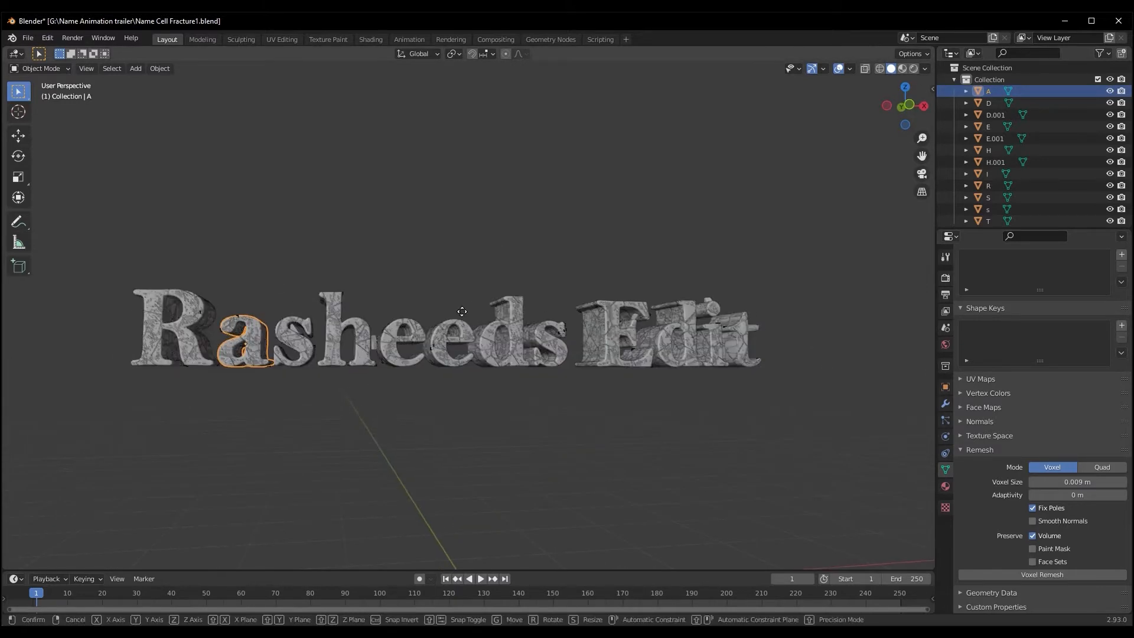
right_click(620, 230)
middle_drag(617, 232, 863, 243)
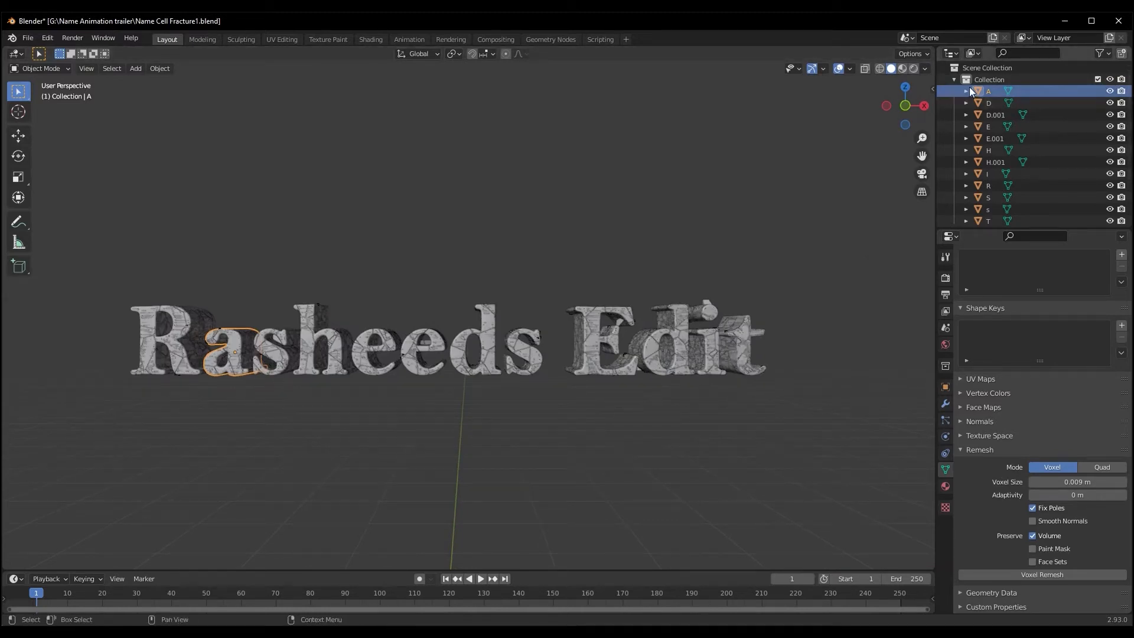
- Hide the collection of original letters in the viewport and collapse it in the outliner
click(1111, 80)
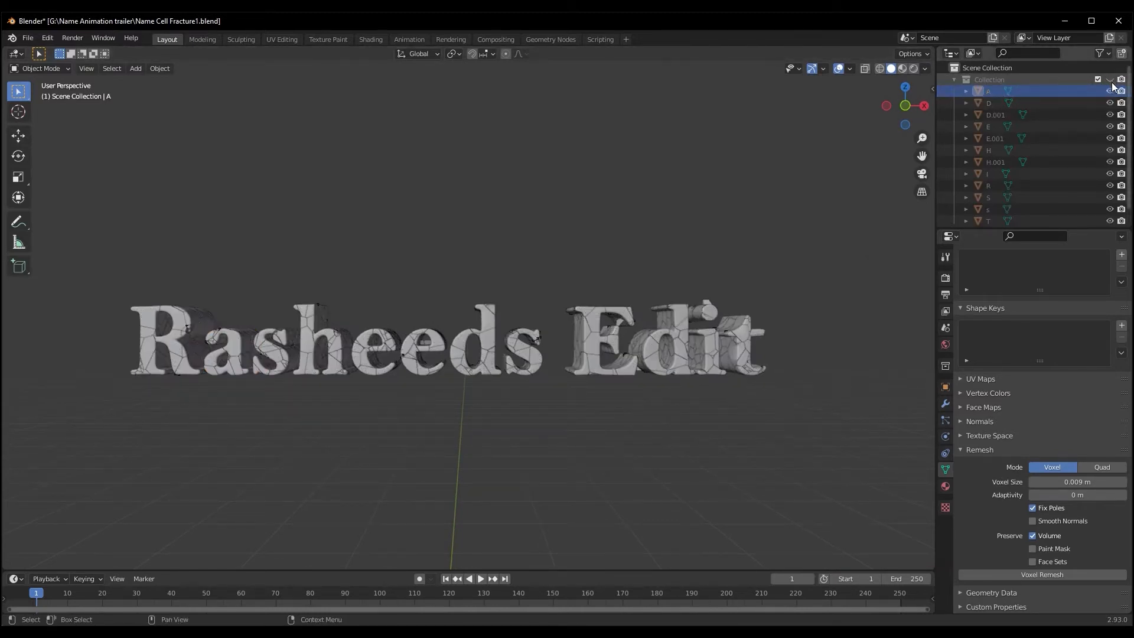
middle_drag(610, 405, 613, 403)
click(955, 81)
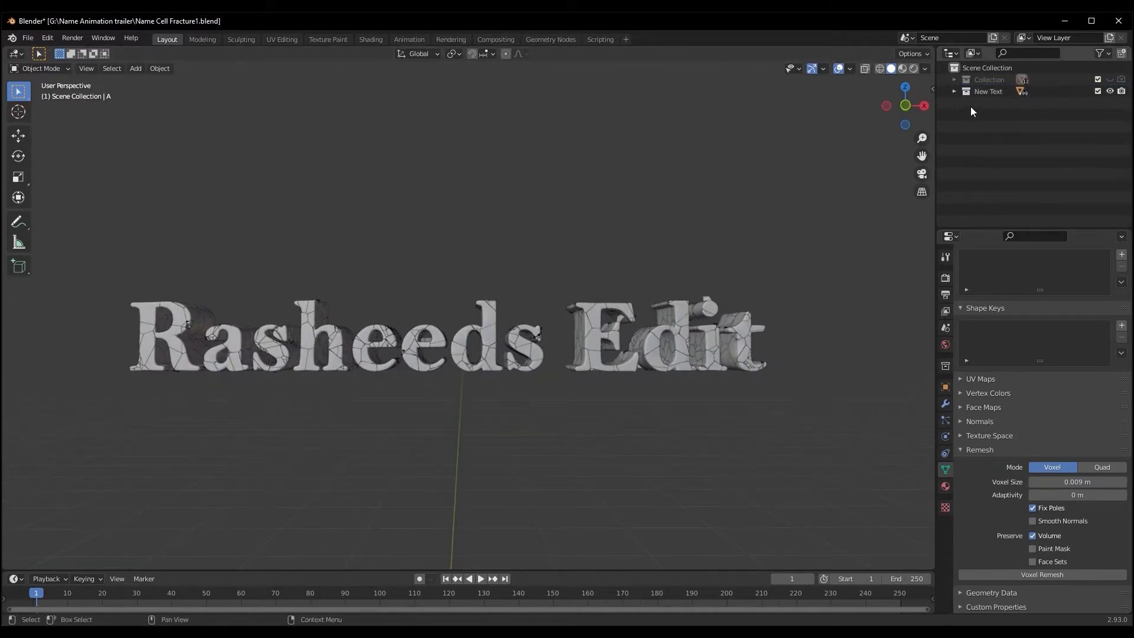
drag(112, 234, 804, 410)
- Delete the stray piece lying between the letter h and the first e
middle_drag(673, 433, 472, 423)
scroll(480, 417, up, 4)
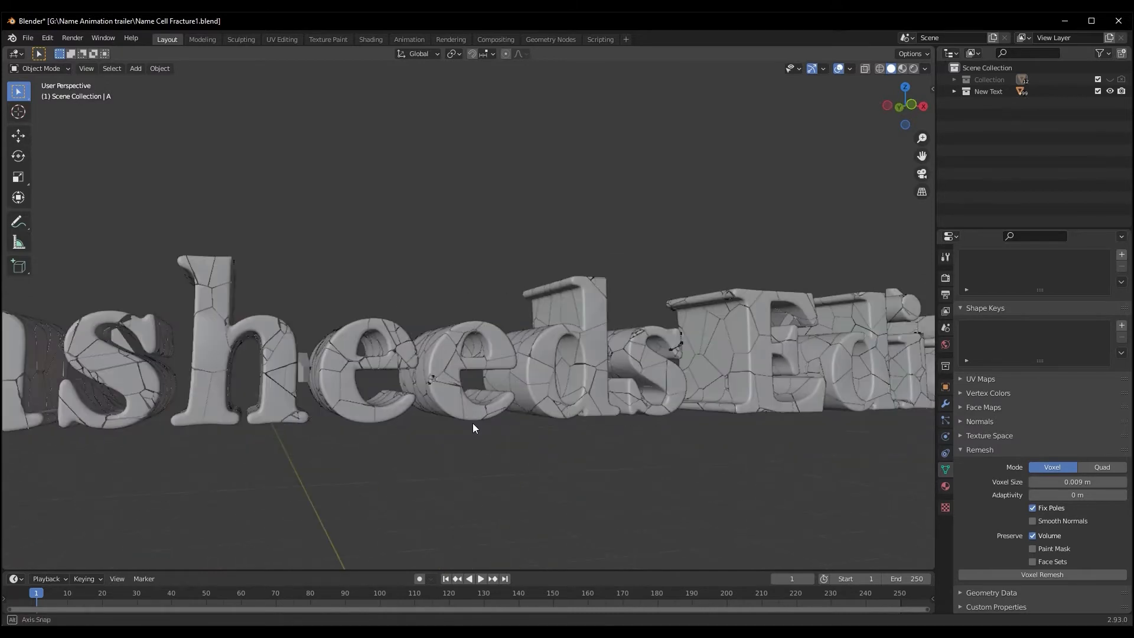
scroll(472, 423, down, 1)
scroll(363, 435, up, 3)
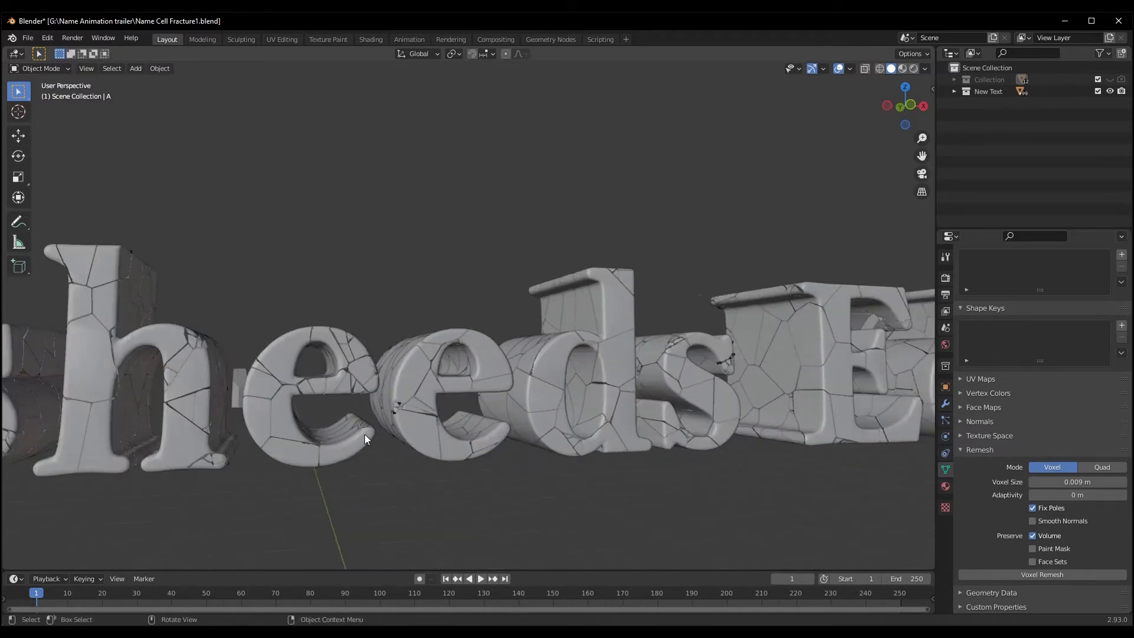
middle_drag(363, 434, 260, 391)
click(254, 394)
key(Delete)
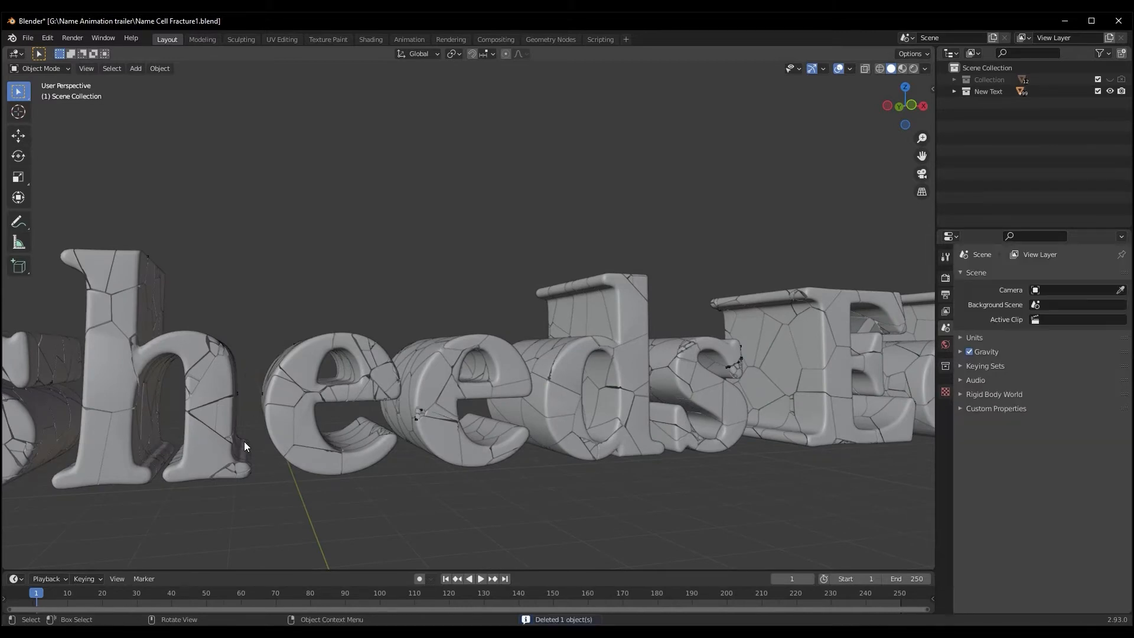
- Delete the piece at the capital E's middle arm and the one at the dot of the i
scroll(323, 460, down, 5)
middle_drag(324, 459, 586, 349)
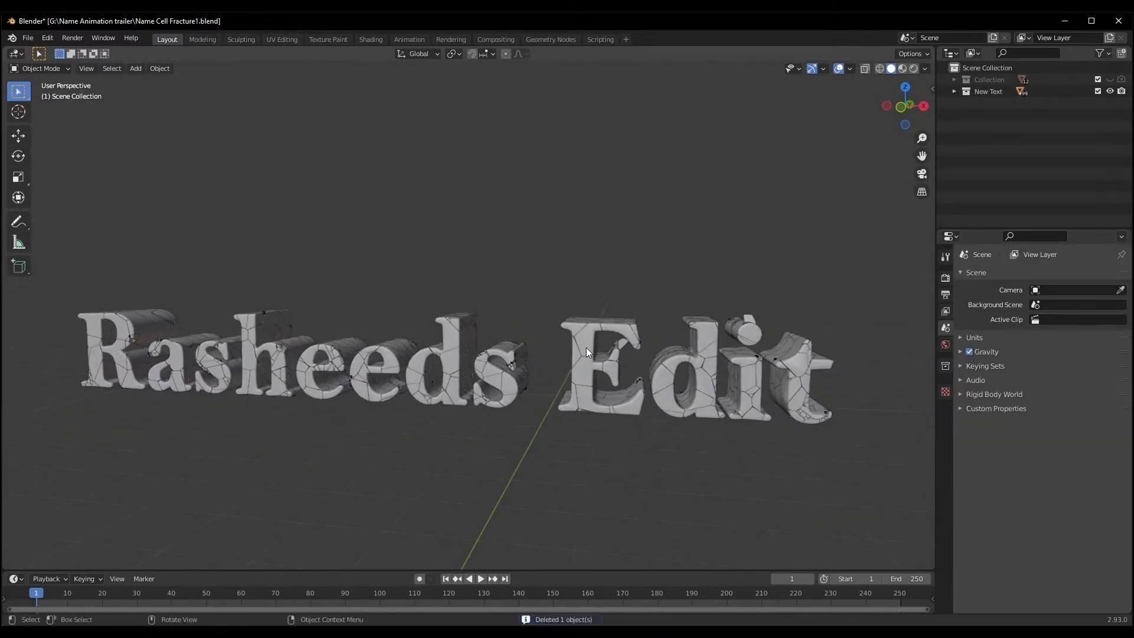
click(616, 346)
key(Delete)
click(749, 325)
key(Delete)
middle_drag(576, 424, 440, 449)
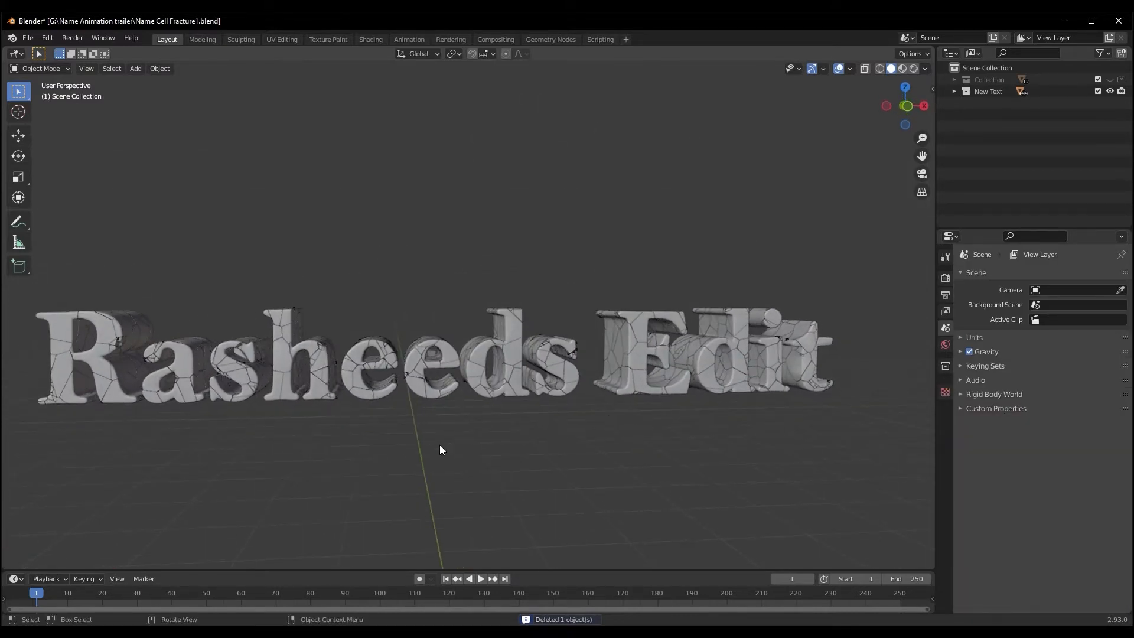
- Select all the fractured pieces and set each one's origin to its geometry
scroll(366, 447, up, 5)
middle_drag(306, 449, 342, 431)
mouse_move(444, 458)
middle_down()
mouse_move(339, 458)
mouse_move(469, 473)
mouse_move(435, 468)
middle_up()
scroll(435, 468, down, 3)
drag(137, 242, 693, 401)
mouse_move(511, 406)
middle_down()
mouse_move(597, 473)
mouse_move(488, 420)
mouse_move(490, 406)
middle_up()
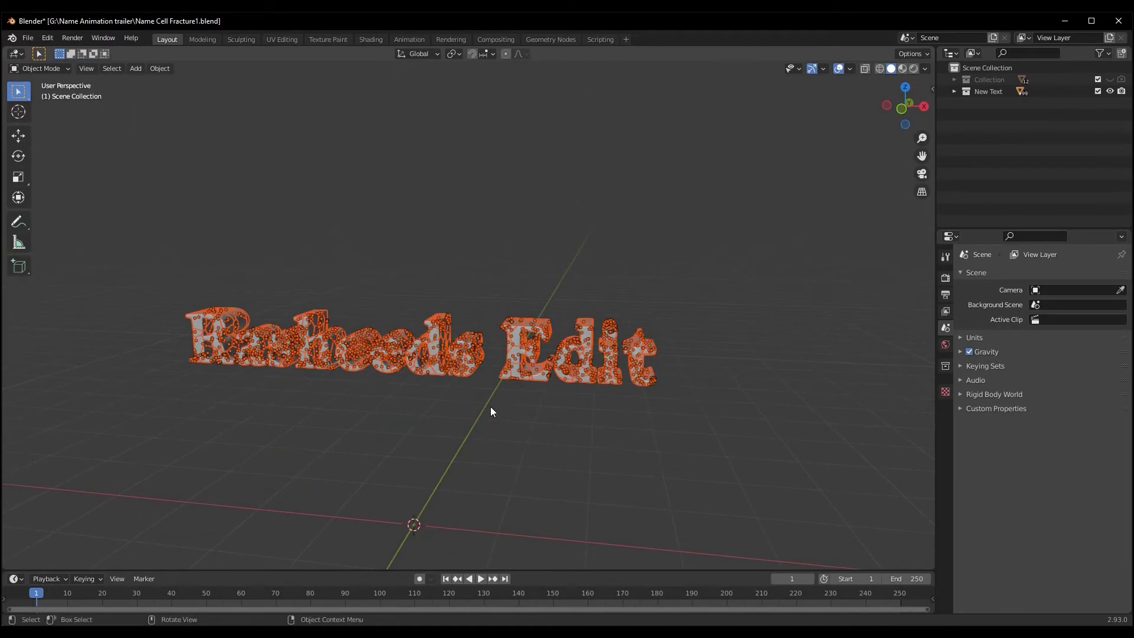
middle_drag(270, 286, 298, 366)
click(160, 68)
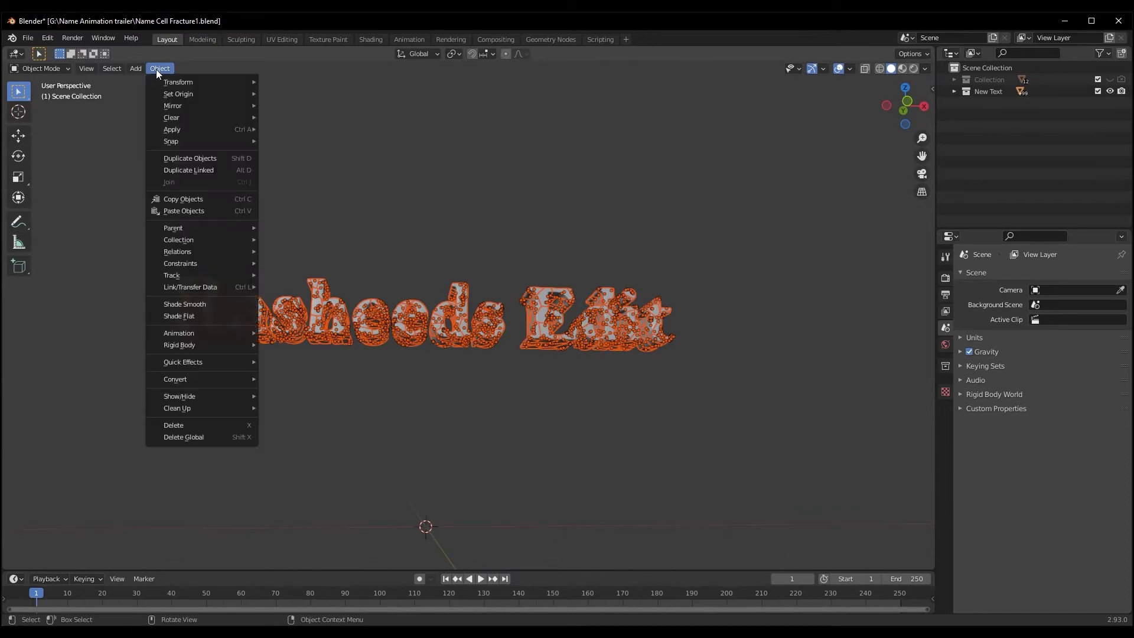
mouse_move(178, 94)
click(294, 106)
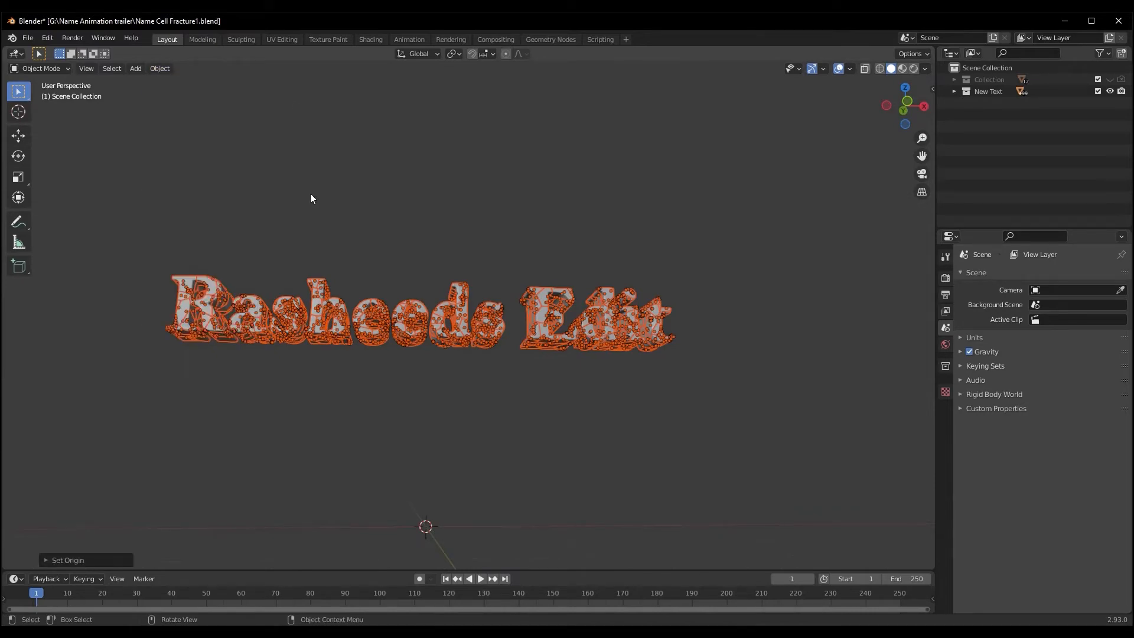
- Set the transform pivot point to Individual Origins and scale all the pieces down slightly to open gaps between them
scroll(264, 448, up, 5)
middle_drag(257, 465, 180, 255)
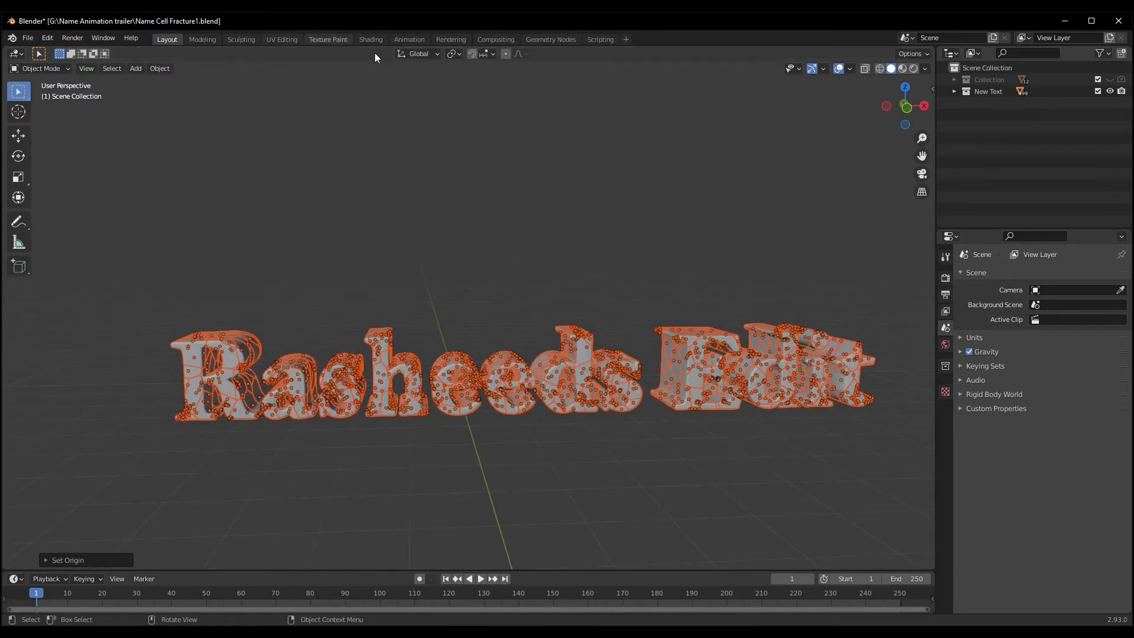
click(453, 54)
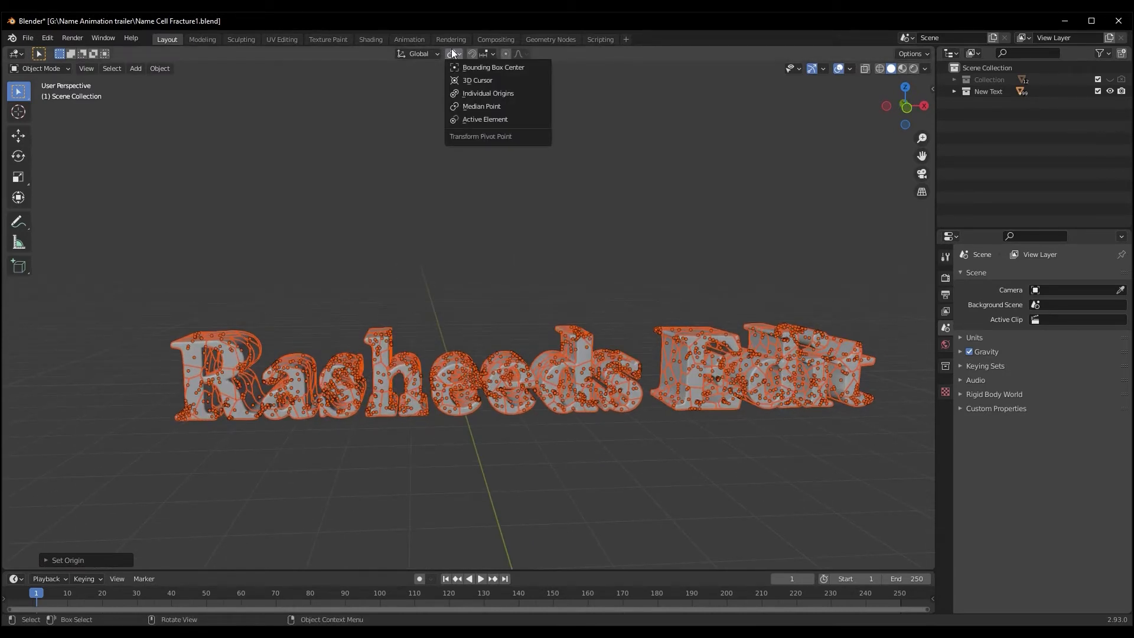
click(480, 94)
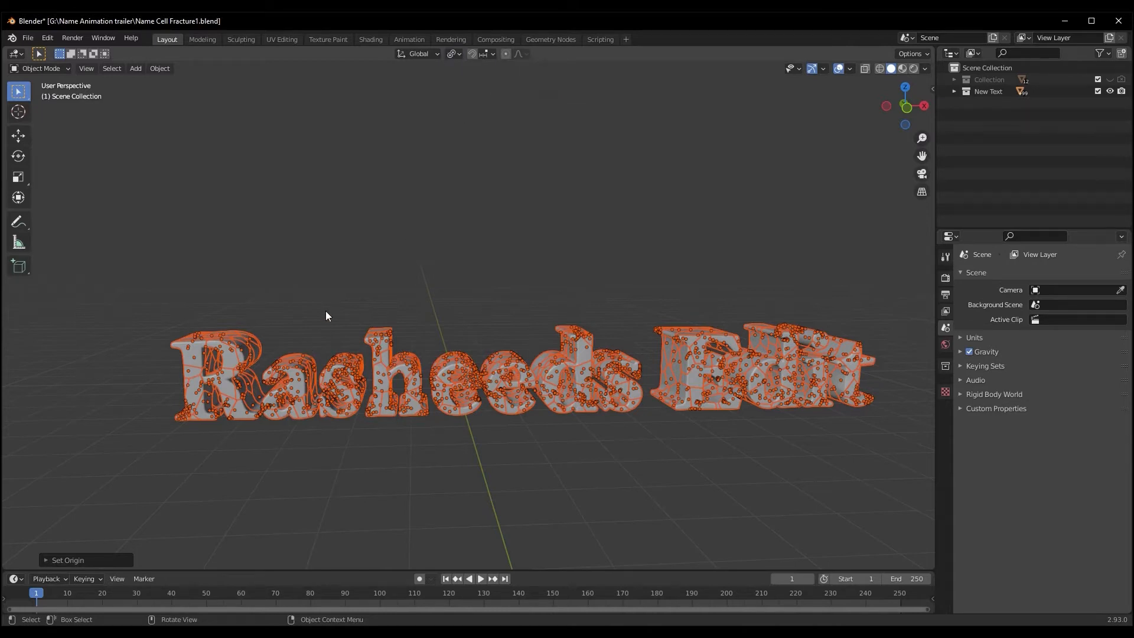
middle_drag(356, 276, 316, 239)
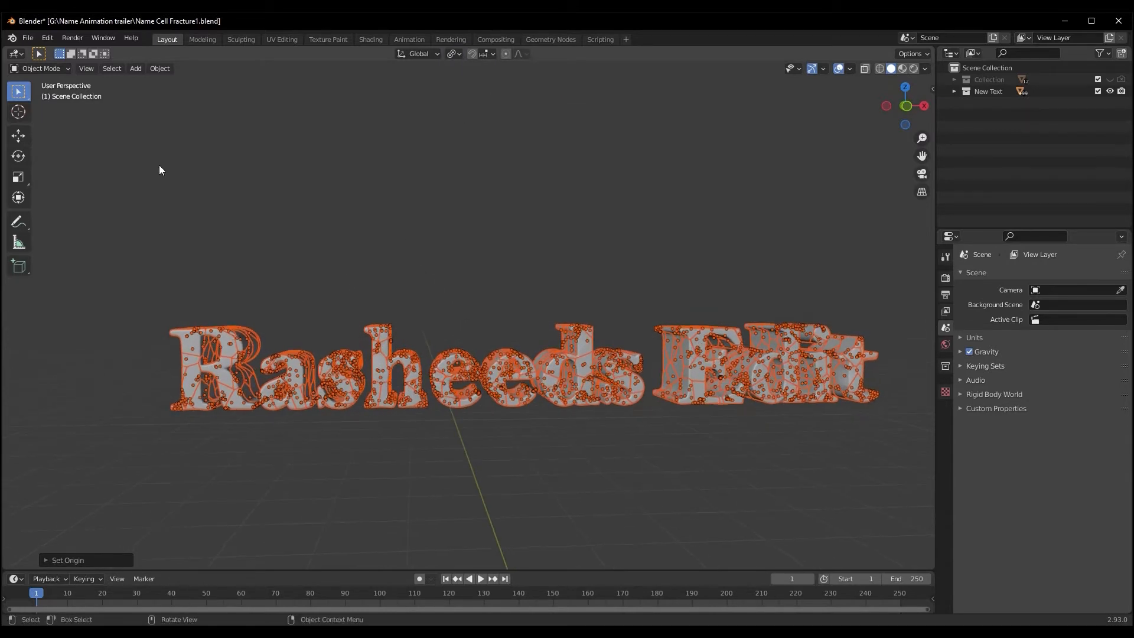
key(s)
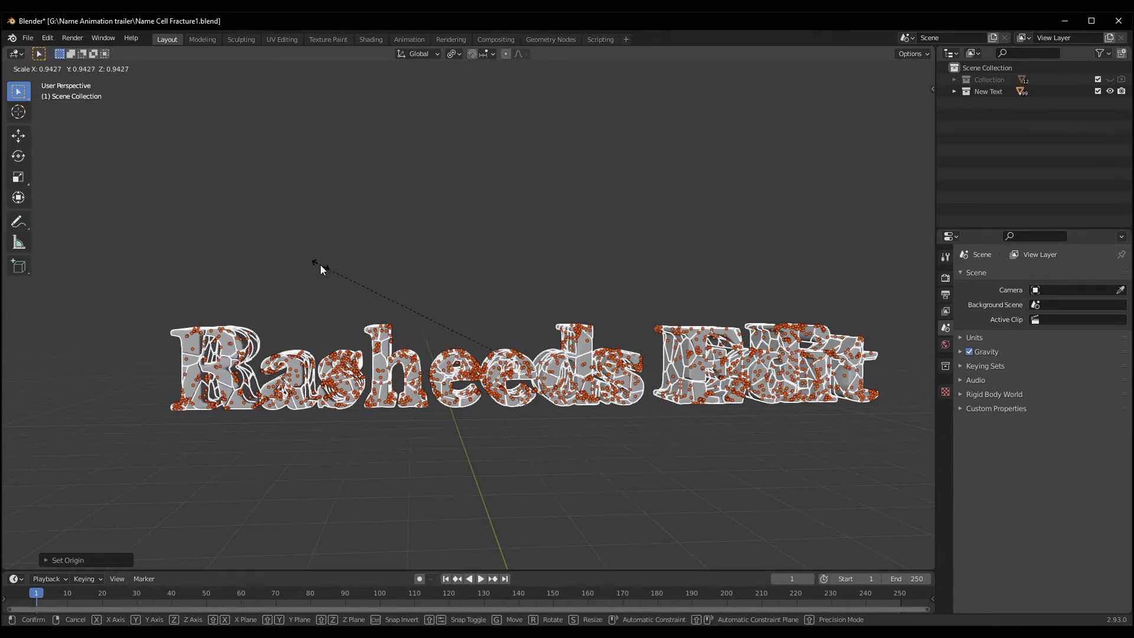
click(362, 285)
- Deselect the pieces and examine the gaps between them along the whole title
middle_drag(349, 313, 260, 472)
click(286, 473)
scroll(281, 470, up, 6)
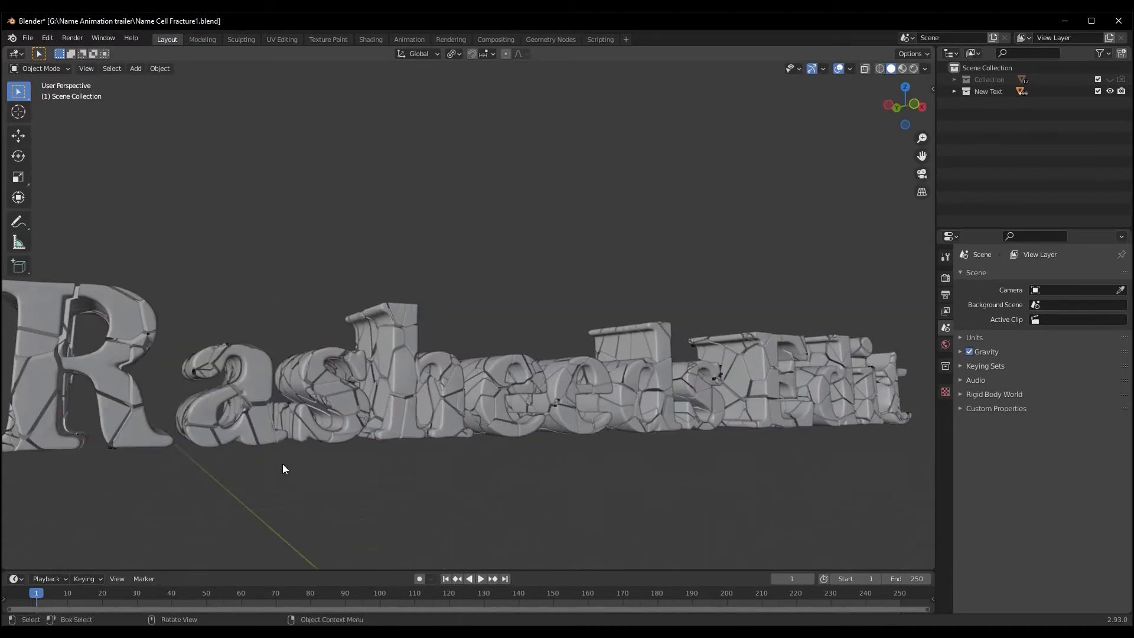
middle_drag(257, 471, 176, 441)
middle_drag(132, 495, 359, 488)
scroll(336, 497, down, 3)
scroll(414, 489, down, 3)
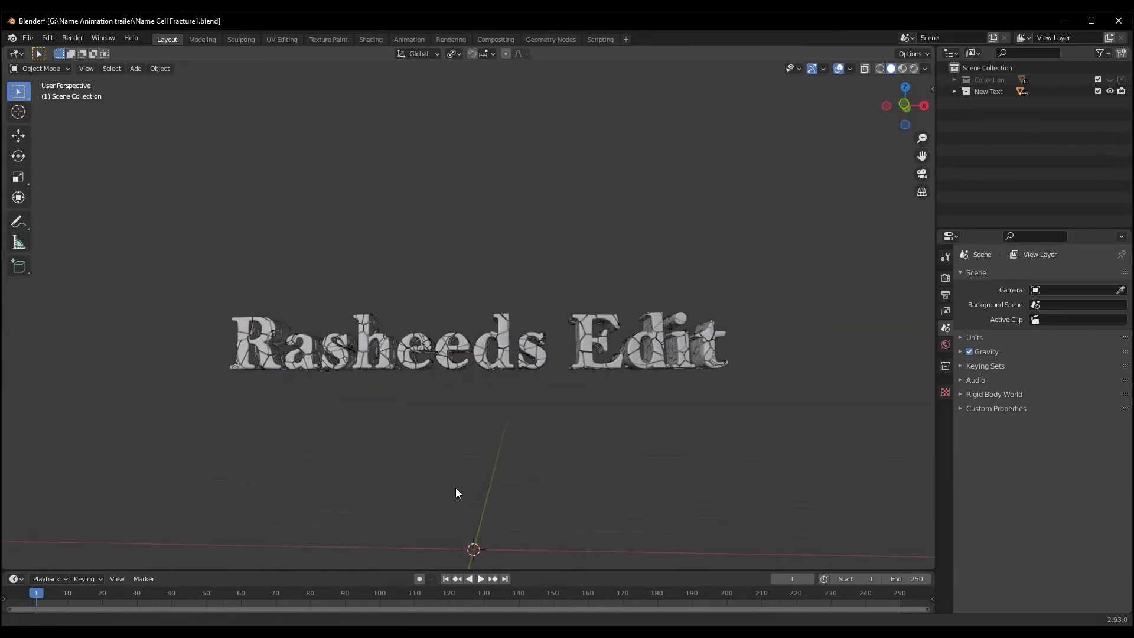
drag(154, 236, 775, 450)
click(328, 471)
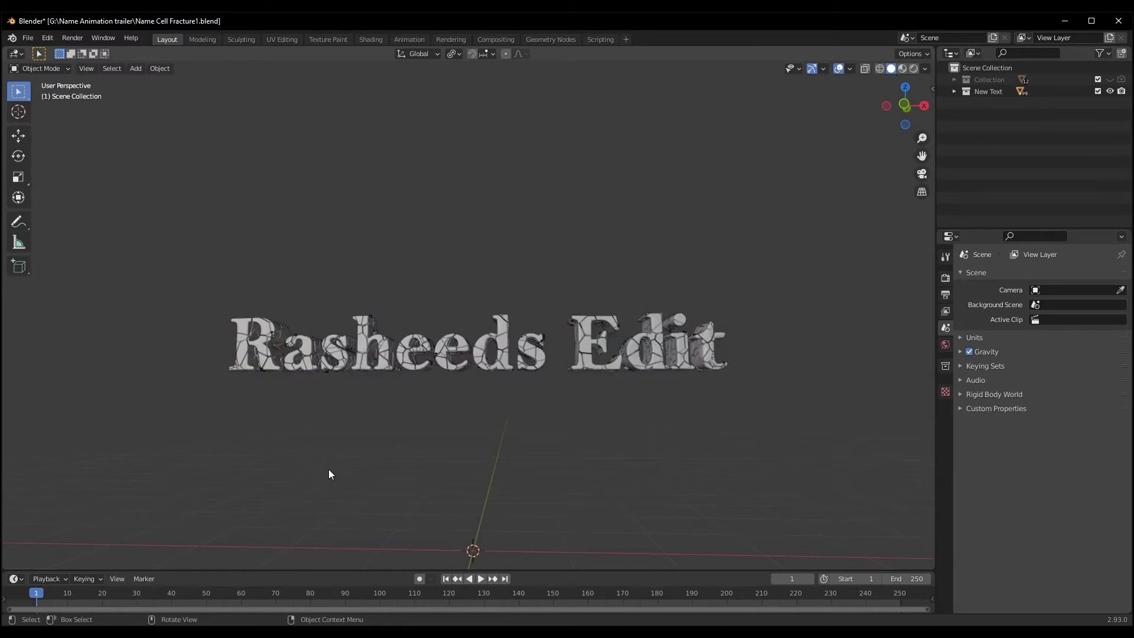
middle_drag(329, 471, 346, 476)
- Switch to the Shading workspace and close its file browser and image editor areas
click(371, 39)
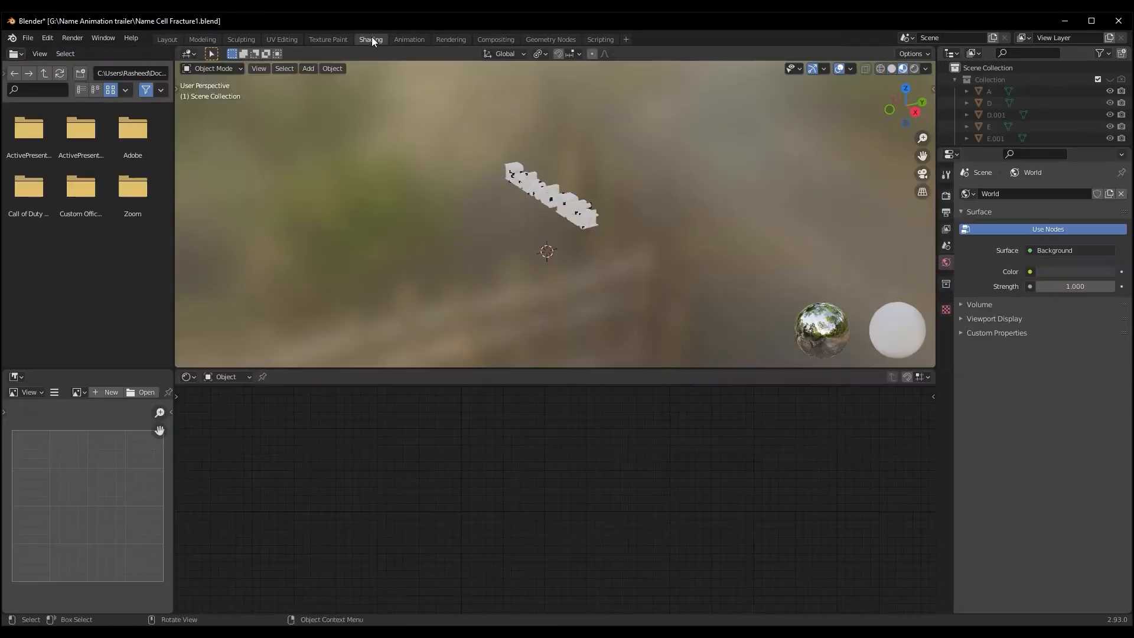
drag(173, 47, 163, 286)
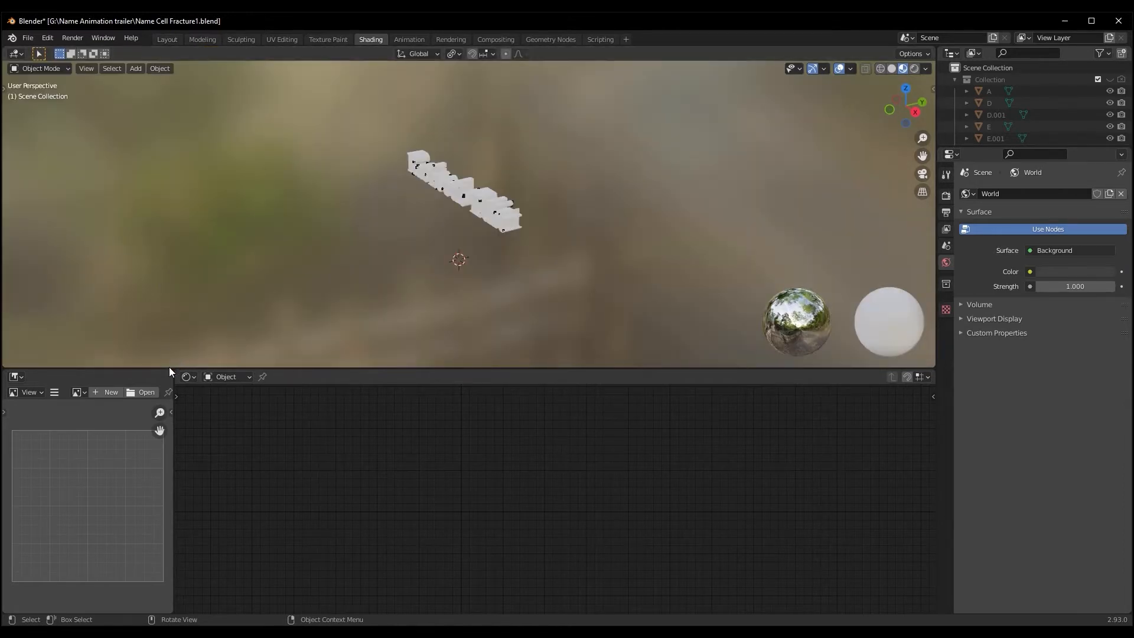
drag(174, 374, 89, 496)
- Select the upper front piece of the letter a and create a new material for it
middle_drag(577, 352, 385, 172)
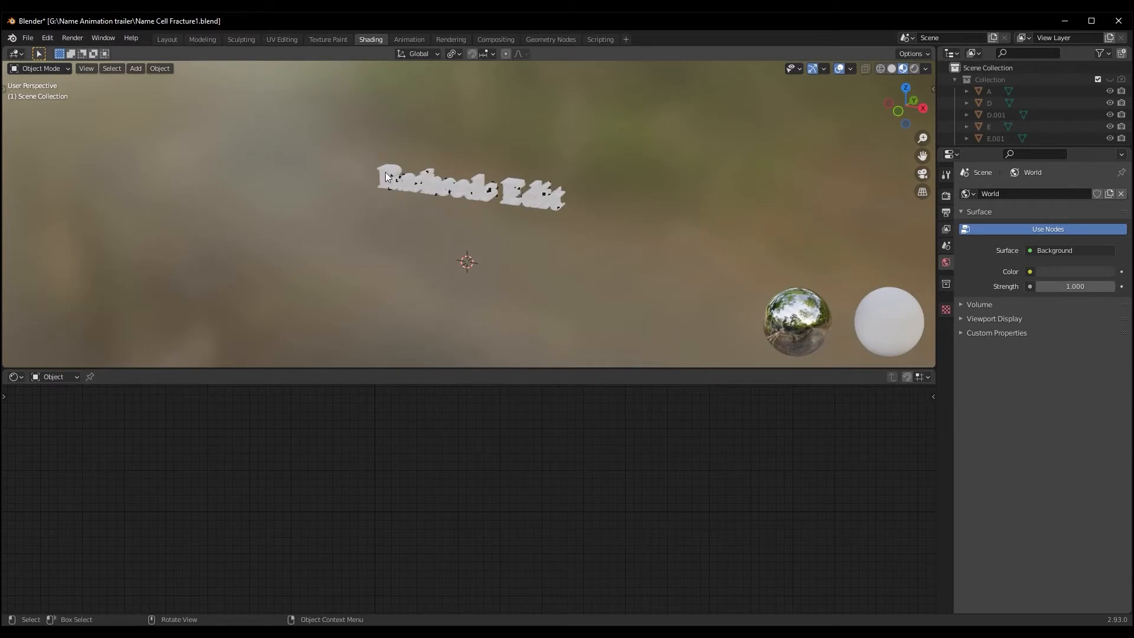
click(385, 177)
middle_drag(388, 247, 426, 238)
key(KP_Decimal)
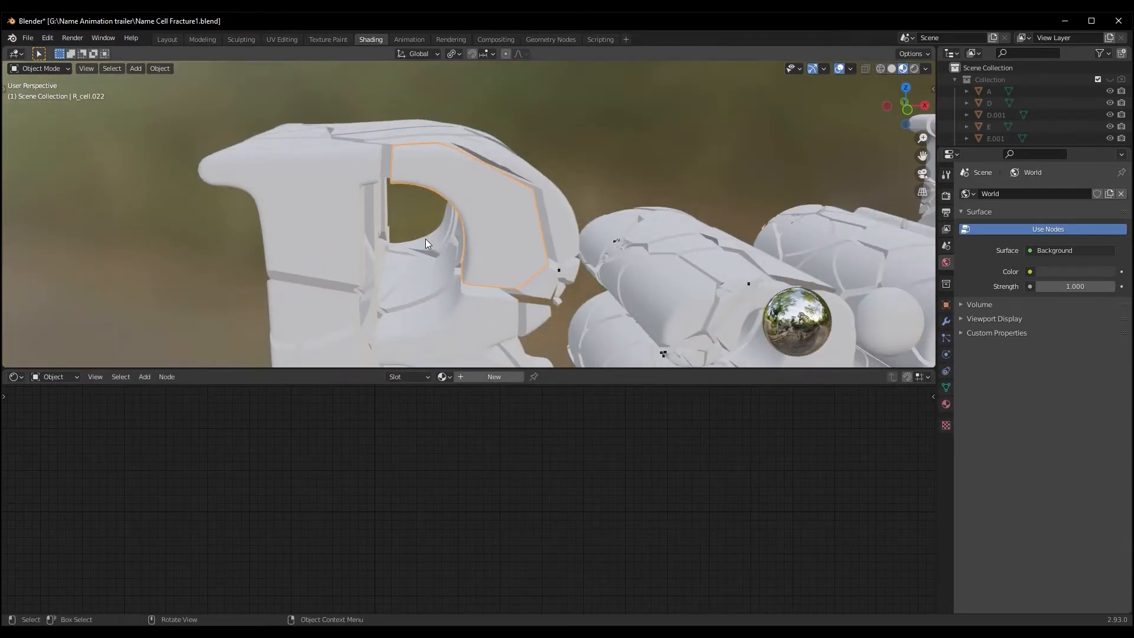
scroll(425, 239, down, 6)
mouse_move(424, 232)
middle_down()
mouse_move(431, 215)
mouse_move(379, 196)
mouse_move(432, 234)
middle_up()
scroll(486, 309, down, 3)
mouse_move(483, 301)
middle_down()
mouse_move(441, 298)
mouse_move(514, 303)
mouse_move(466, 294)
middle_up()
click(638, 267)
middle_drag(638, 267, 516, 369)
scroll(619, 320, up, 2)
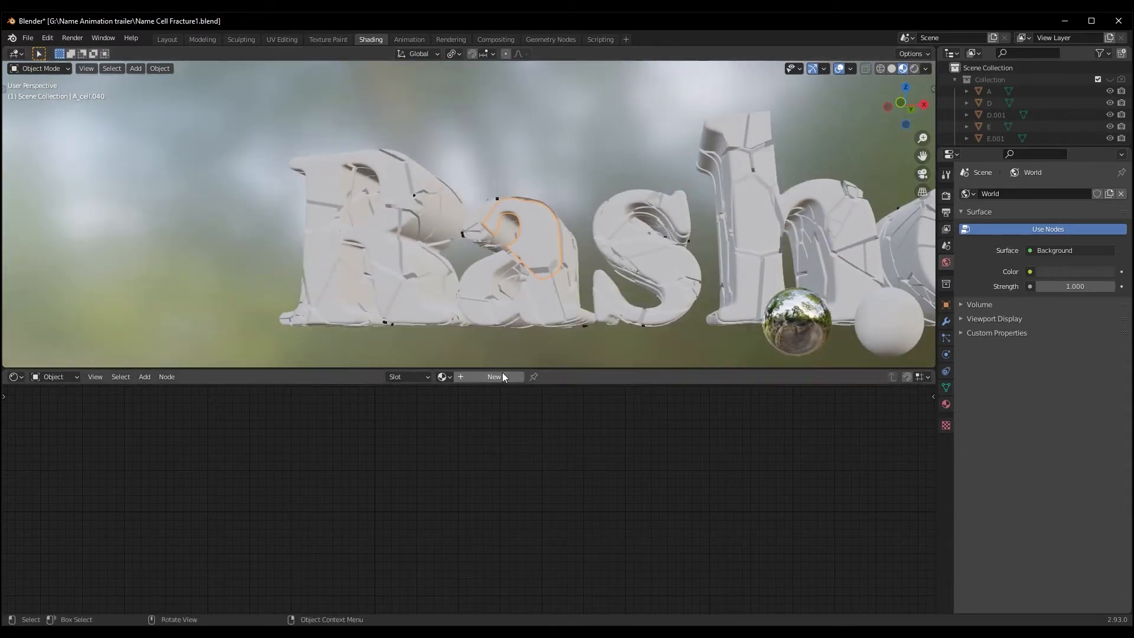
click(495, 377)
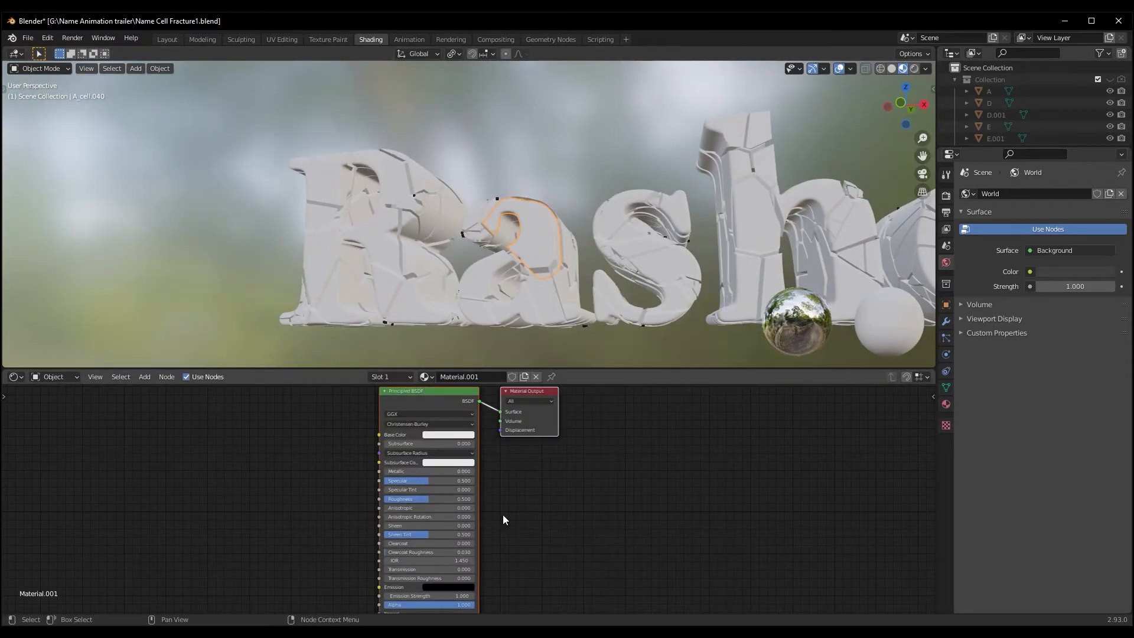
- Move the Principled BSDF node away from the Material Output to make room for more nodes
middle_drag(513, 498, 582, 529)
drag(521, 450, 365, 527)
middle_drag(436, 511, 580, 505)
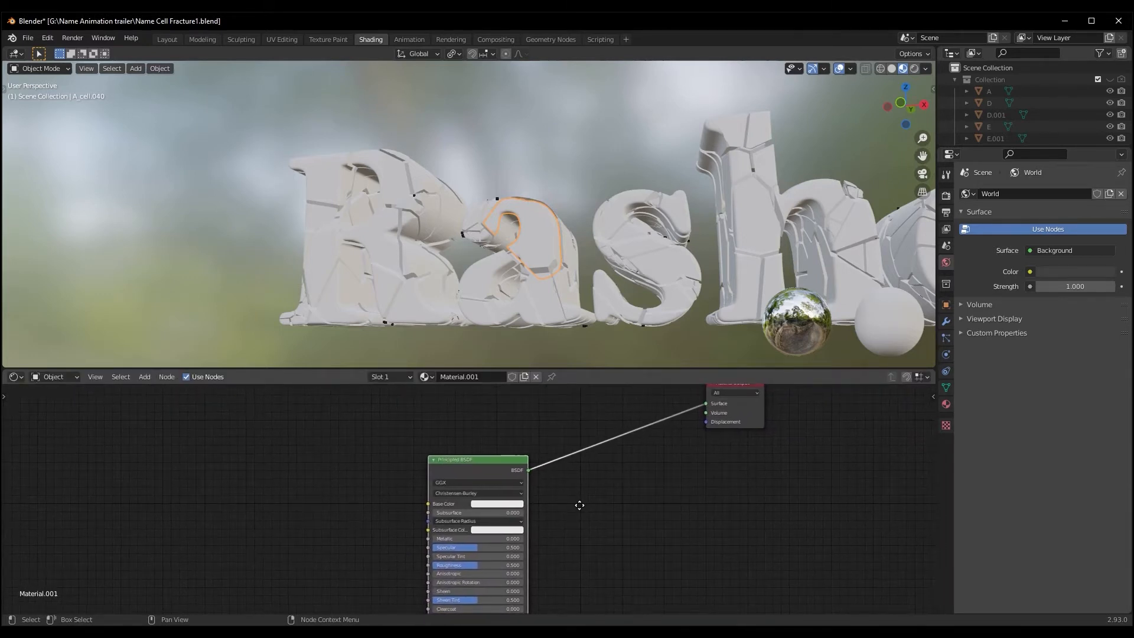
drag(463, 467, 435, 514)
click(497, 454)
middle_drag(496, 428, 504, 471)
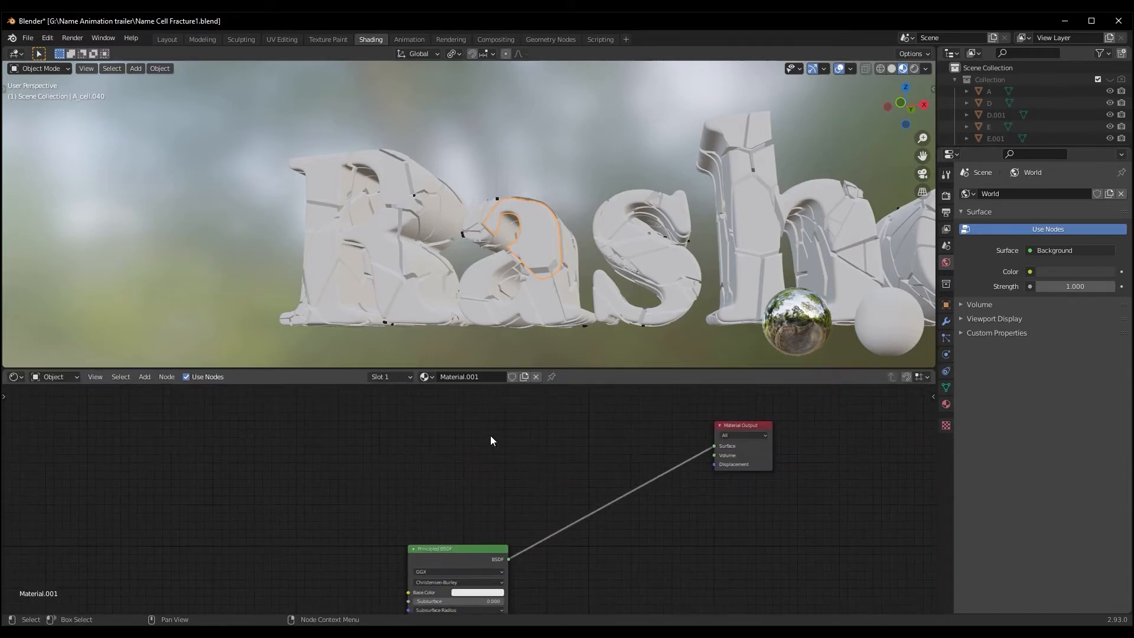
- Add an Emission node above the Principled BSDF node
key(shift+a)
click(484, 439)
text(emi)
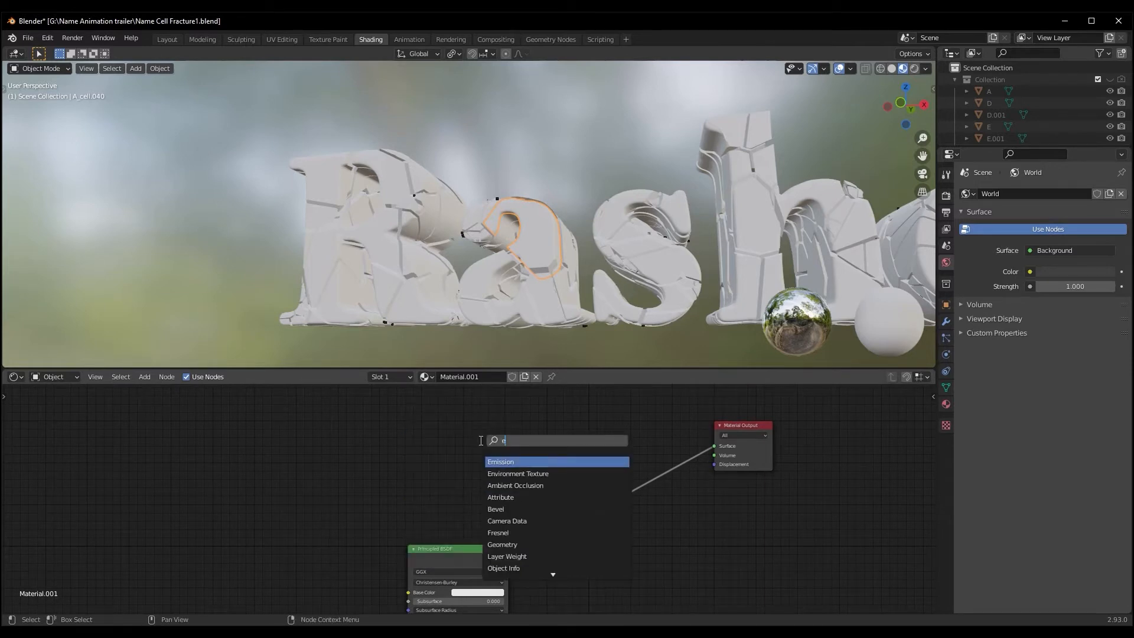
click(501, 462)
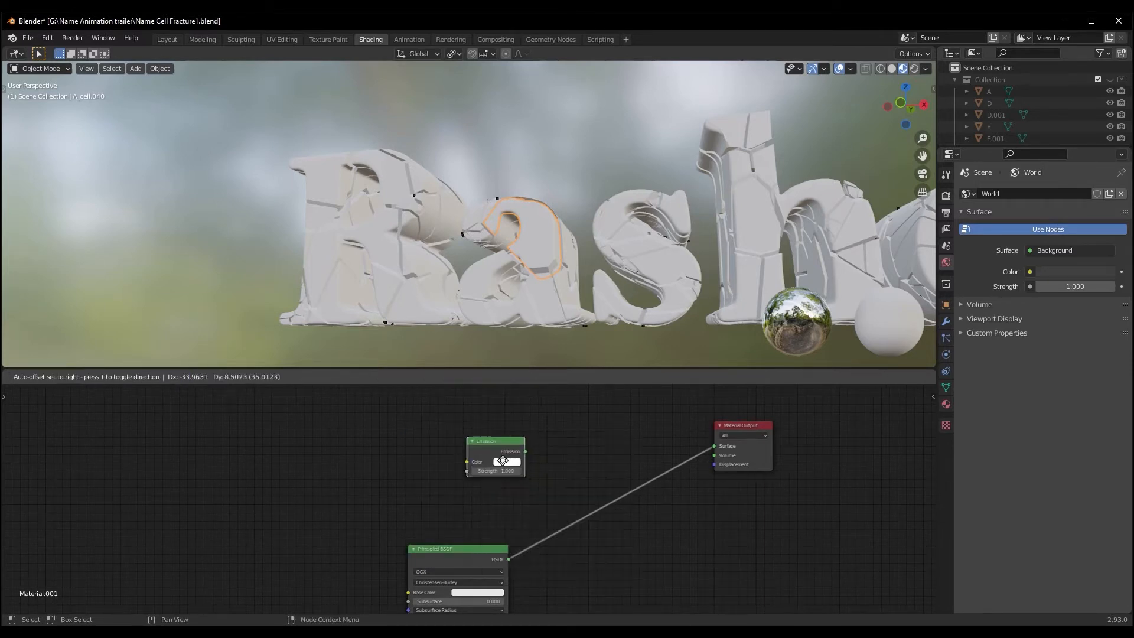
click(441, 457)
- Add a Mix Shader before the Material Output, with Emission in its first Shader input and Principled BSDF in its second
key(shift+a)
click(554, 450)
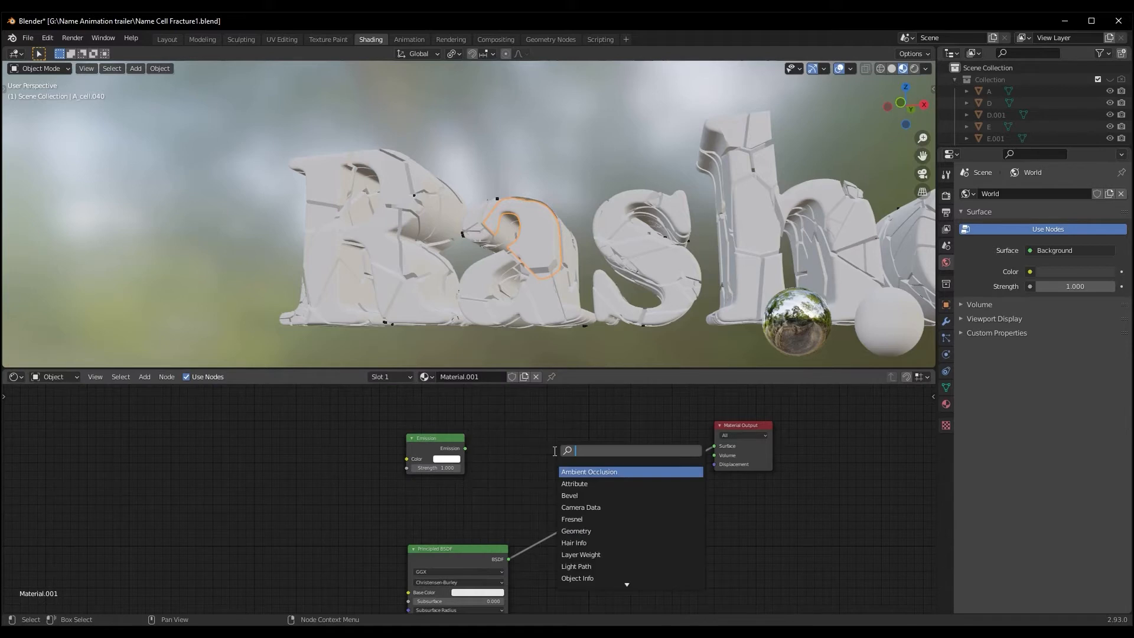
text(mix)
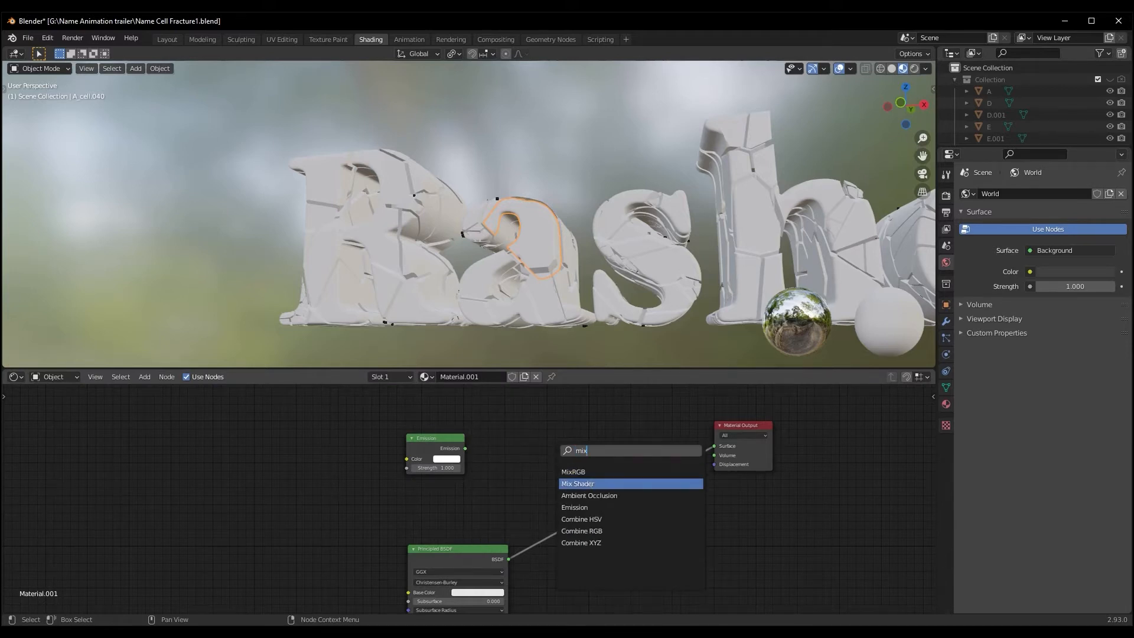
click(577, 483)
click(625, 458)
drag(711, 446, 591, 461)
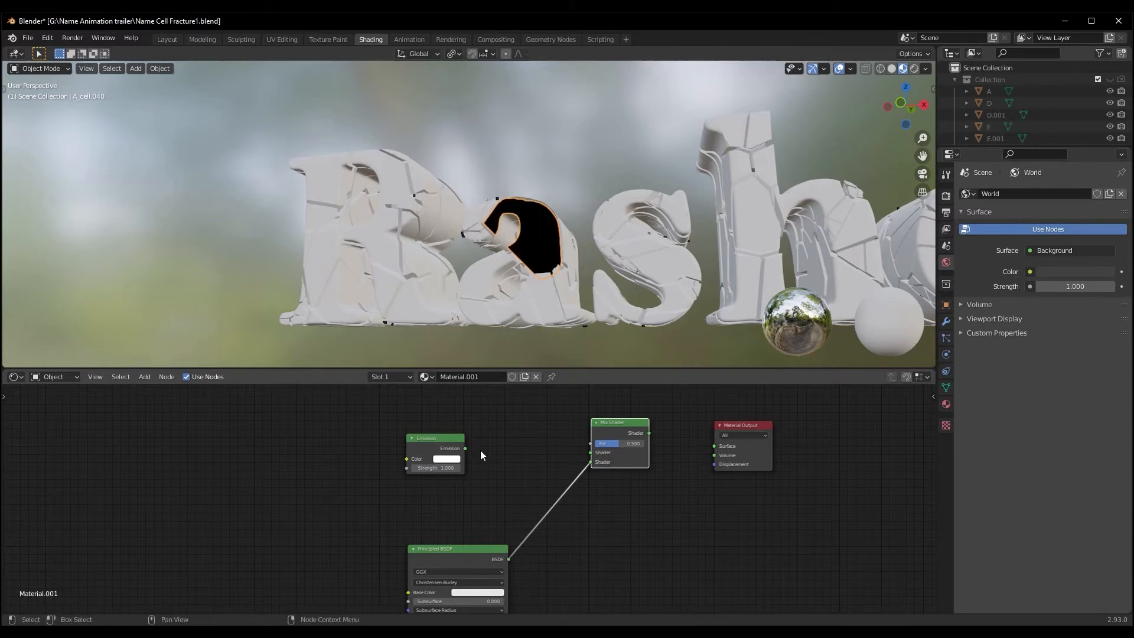
drag(466, 448, 714, 445)
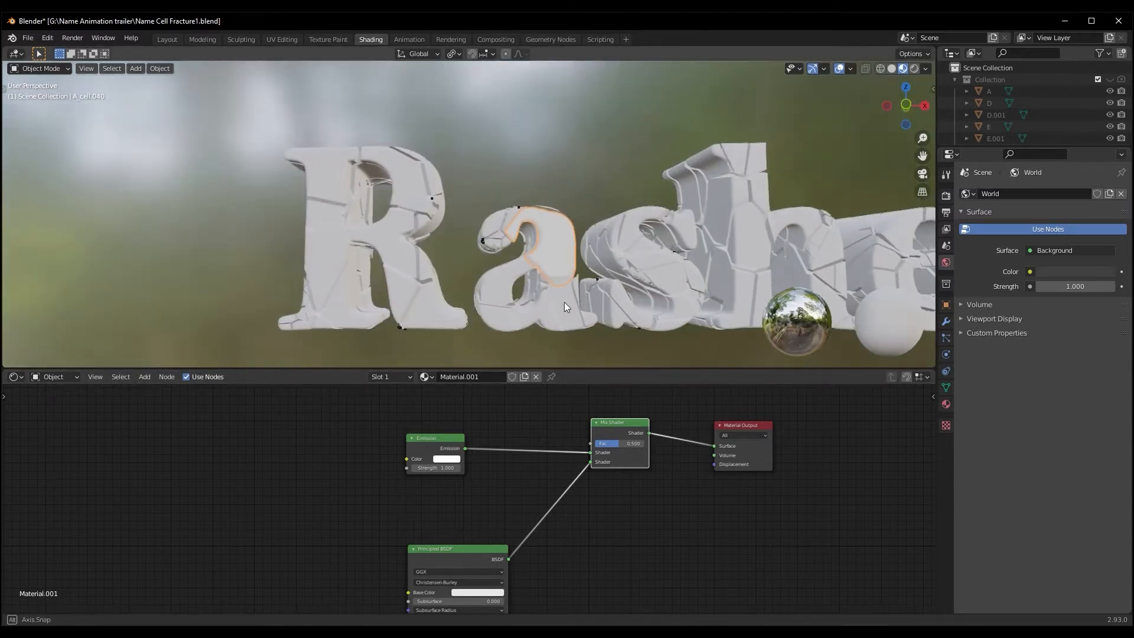
- Switch the viewport to rendered shading and move the Emission node lower and farther from the Mix Shader
click(914, 69)
middle_drag(631, 326, 598, 328)
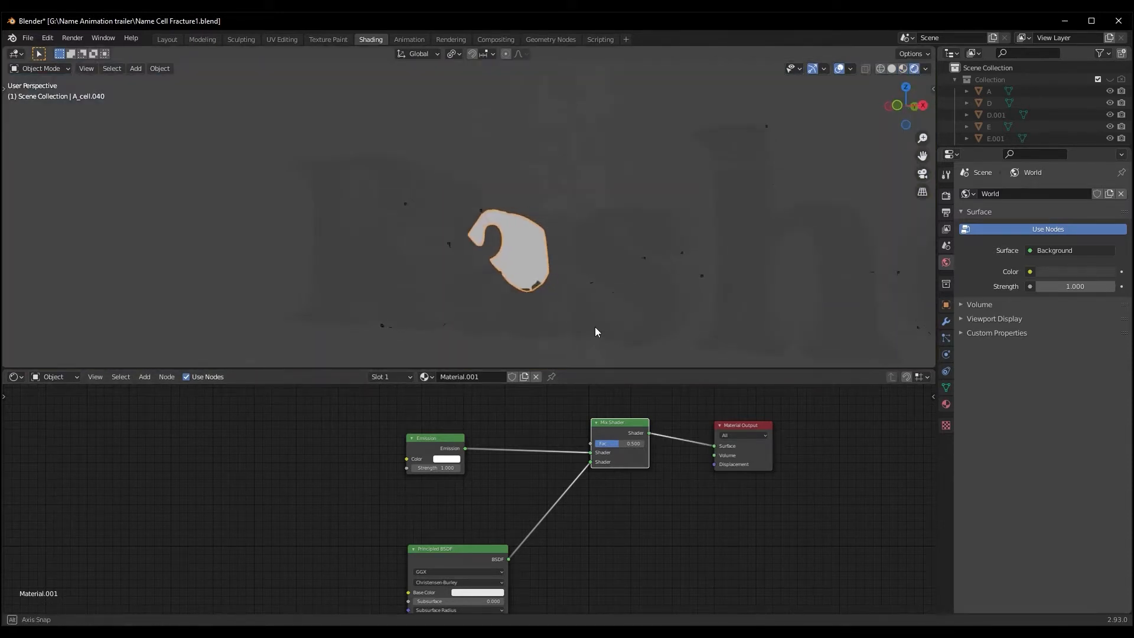
scroll(514, 463, up, 3)
middle_drag(515, 465, 552, 492)
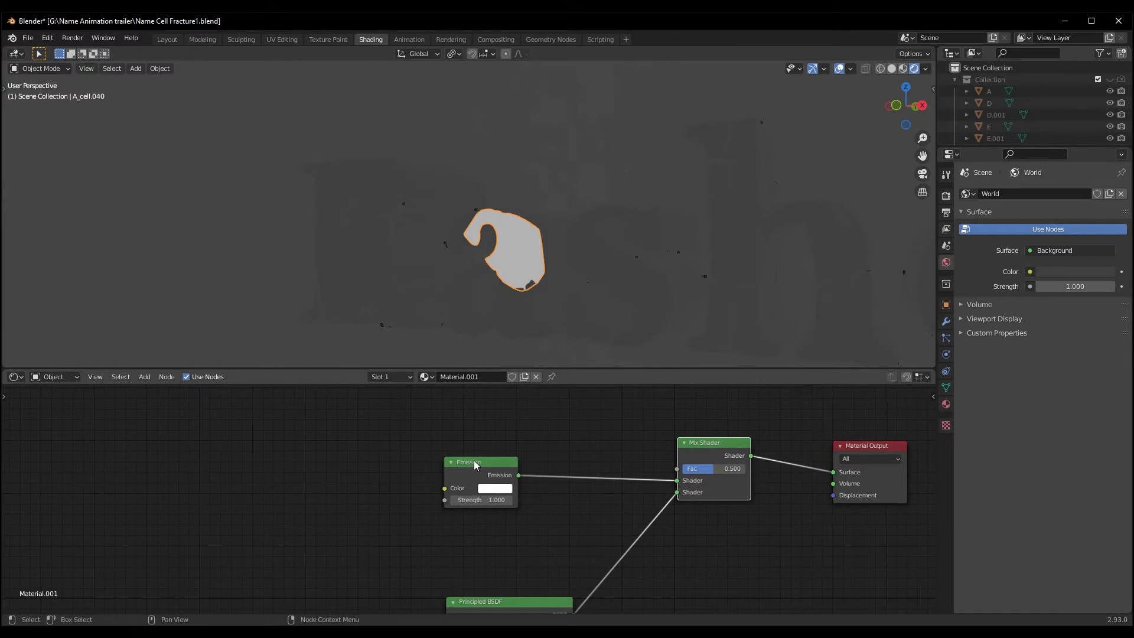
drag(475, 467, 450, 499)
middle_drag(518, 446, 578, 468)
drag(495, 507, 463, 532)
- Enlarge the node editor and add a ColorRamp node with its Color output connected to the Mix Shader's Fac
middle_drag(550, 305, 555, 301)
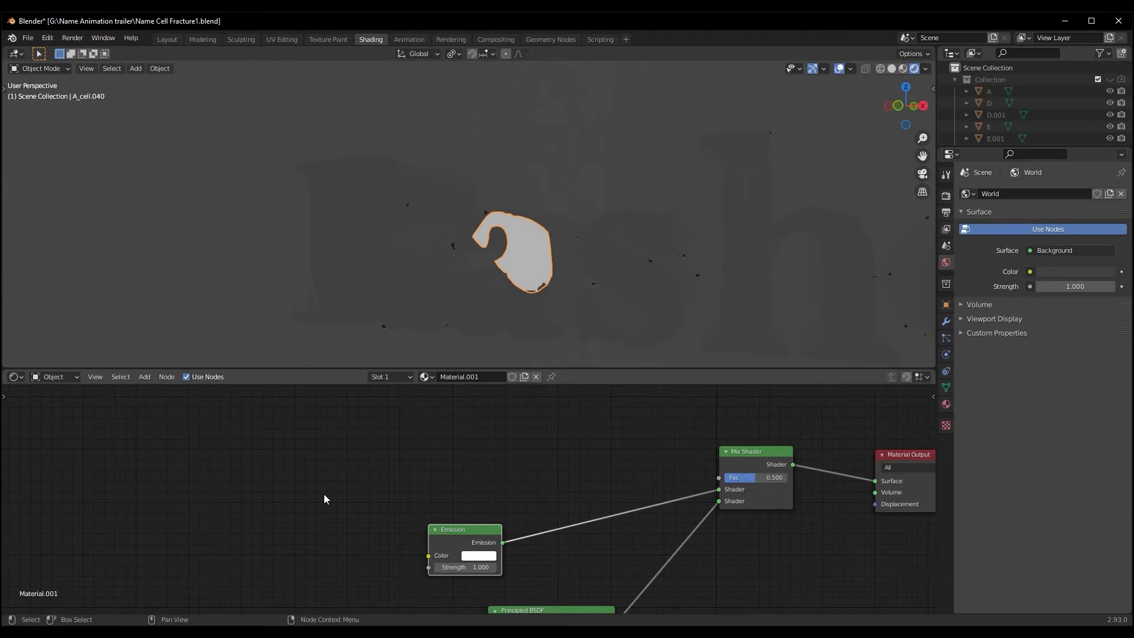
drag(606, 370, 595, 342)
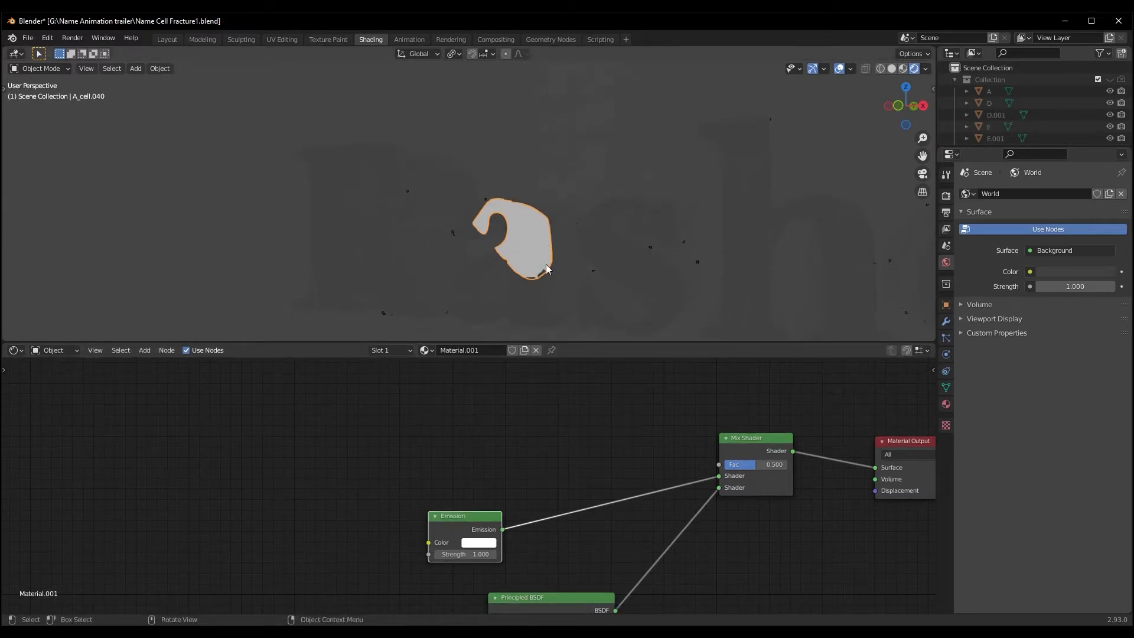
ctrl+scroll(524, 446, down, 2)
scroll(504, 454, up, 1)
middle_drag(503, 455, 526, 451)
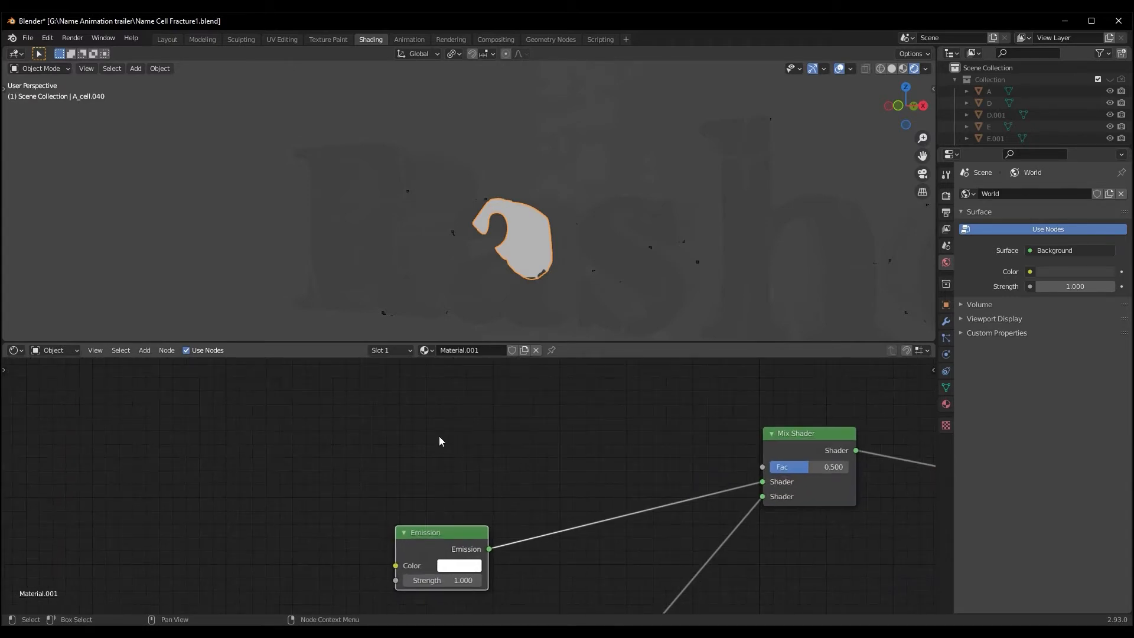
key(shift+a)
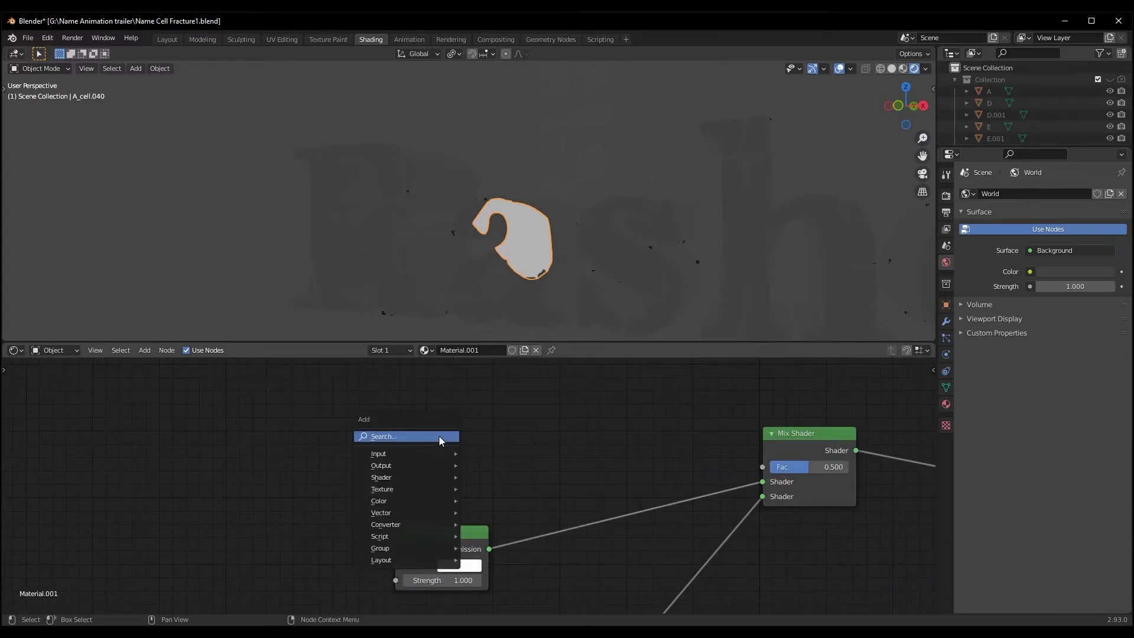
text(colorr)
key(Return)
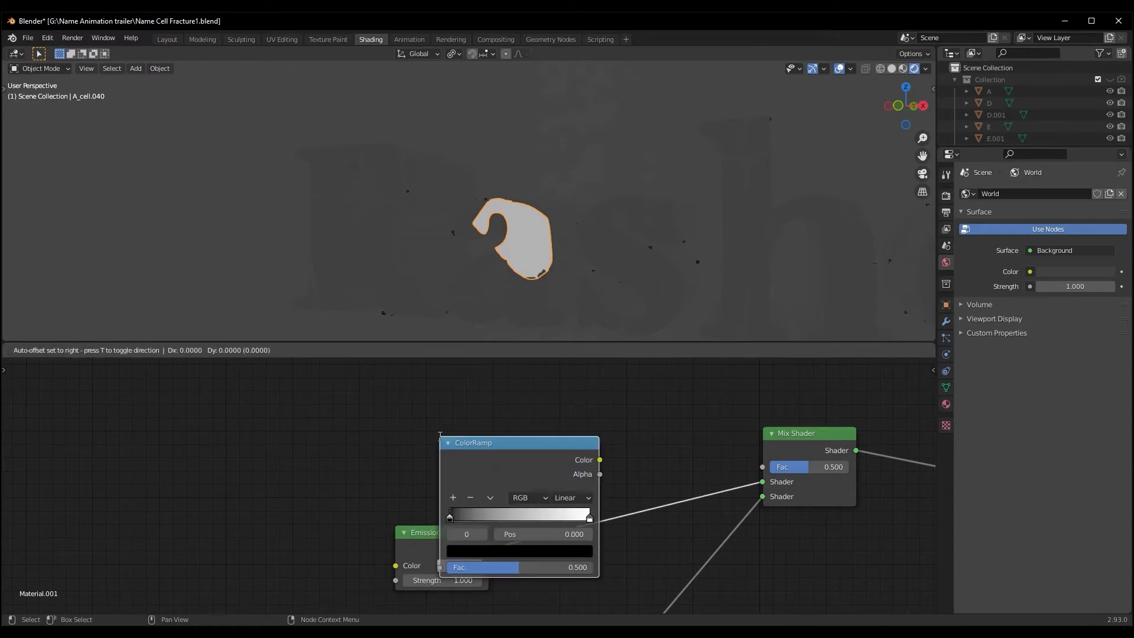
drag(472, 404, 777, 468)
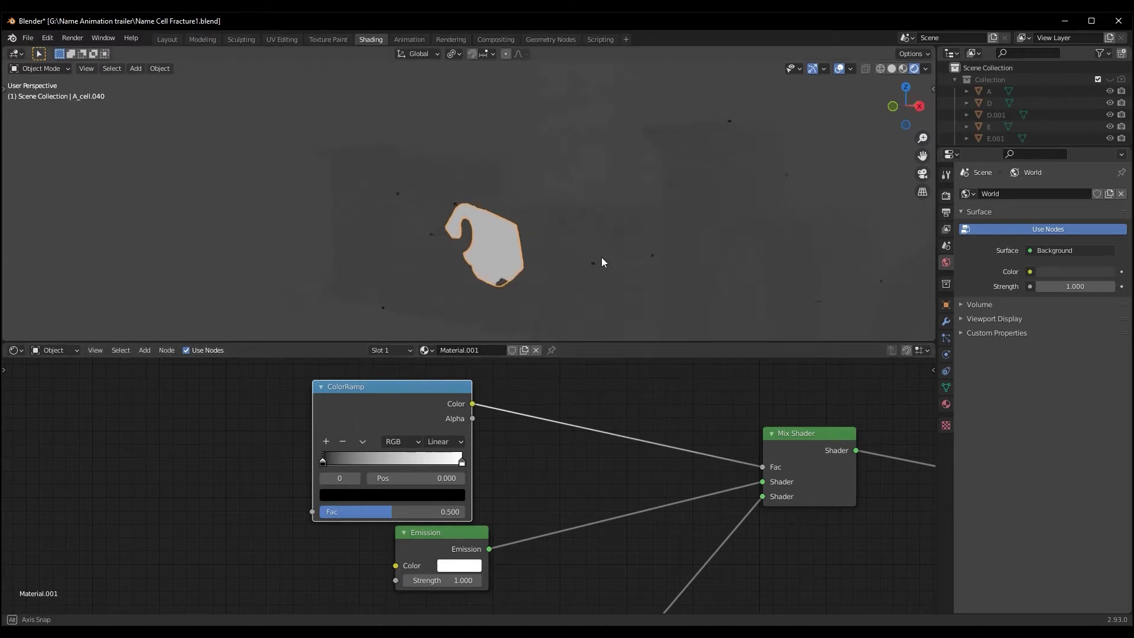
- Flip the ColorRamp's gradient so it runs from white to black
middle_drag(508, 489, 644, 555)
click(499, 499)
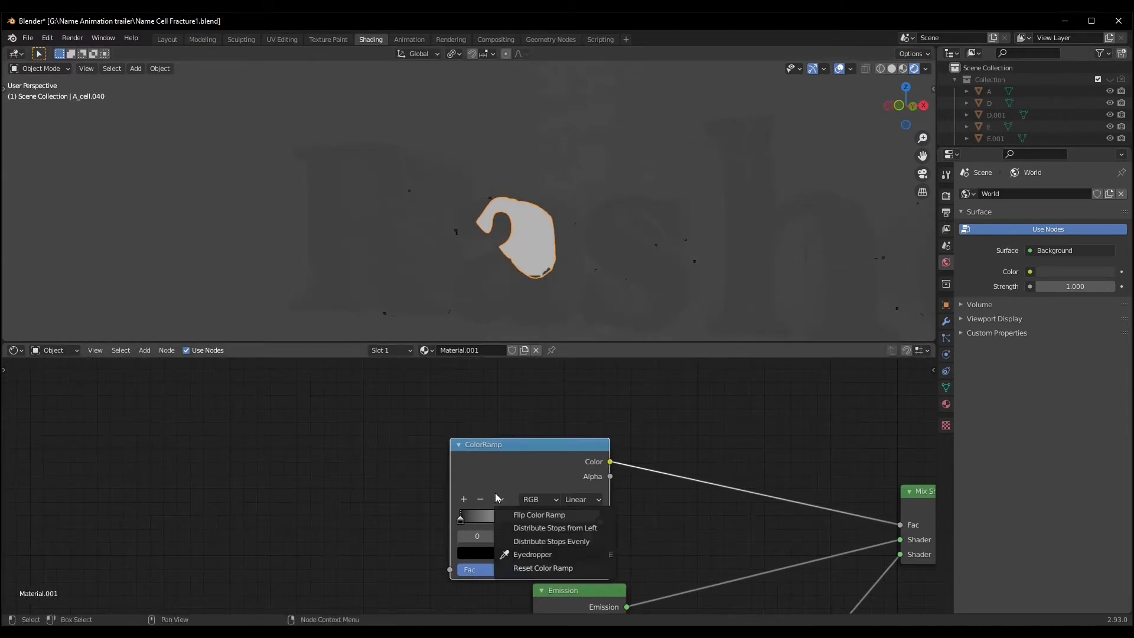
click(534, 517)
- Add a Layer Weight node before the ColorRamp and connect its Facing output to the ColorRamp's Fac
middle_drag(328, 485, 368, 475)
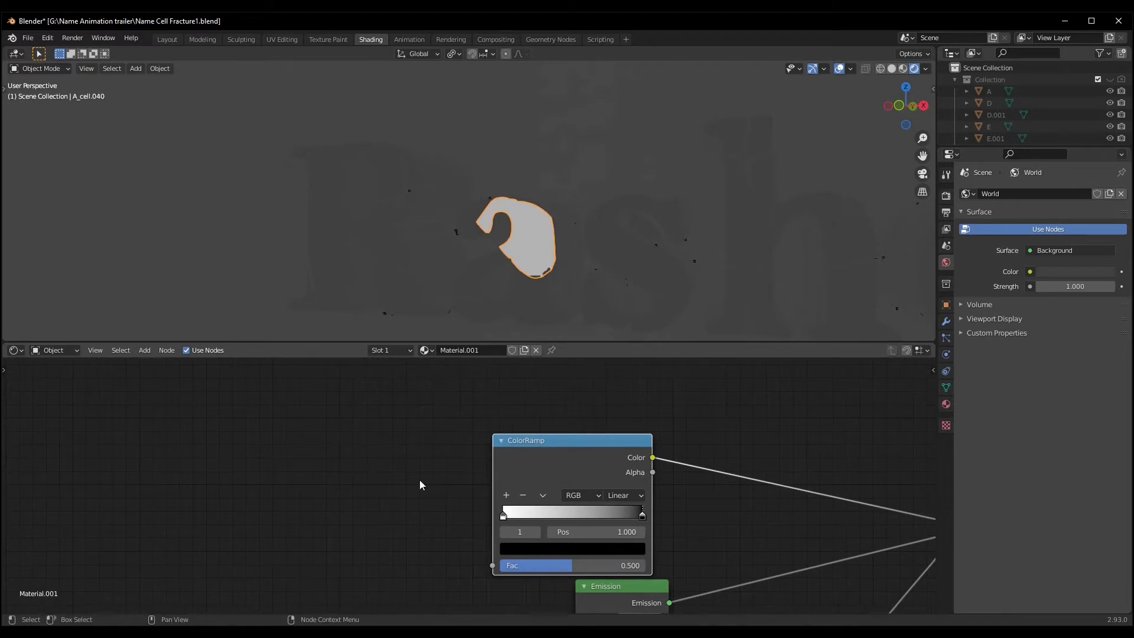
key(shift+a)
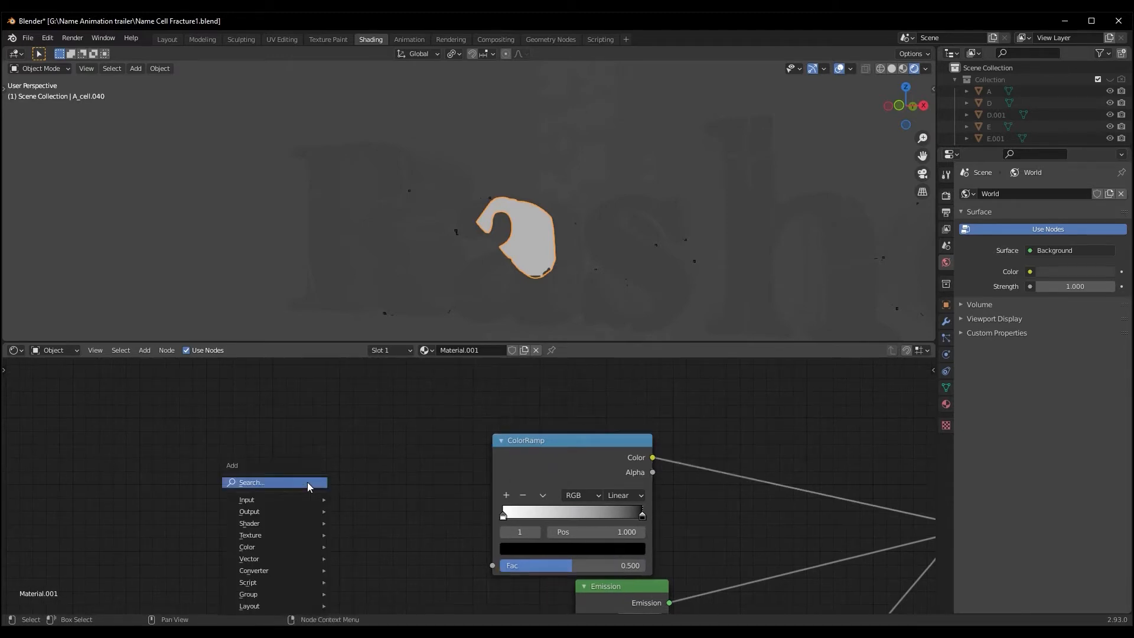
text(layer)
key(Return)
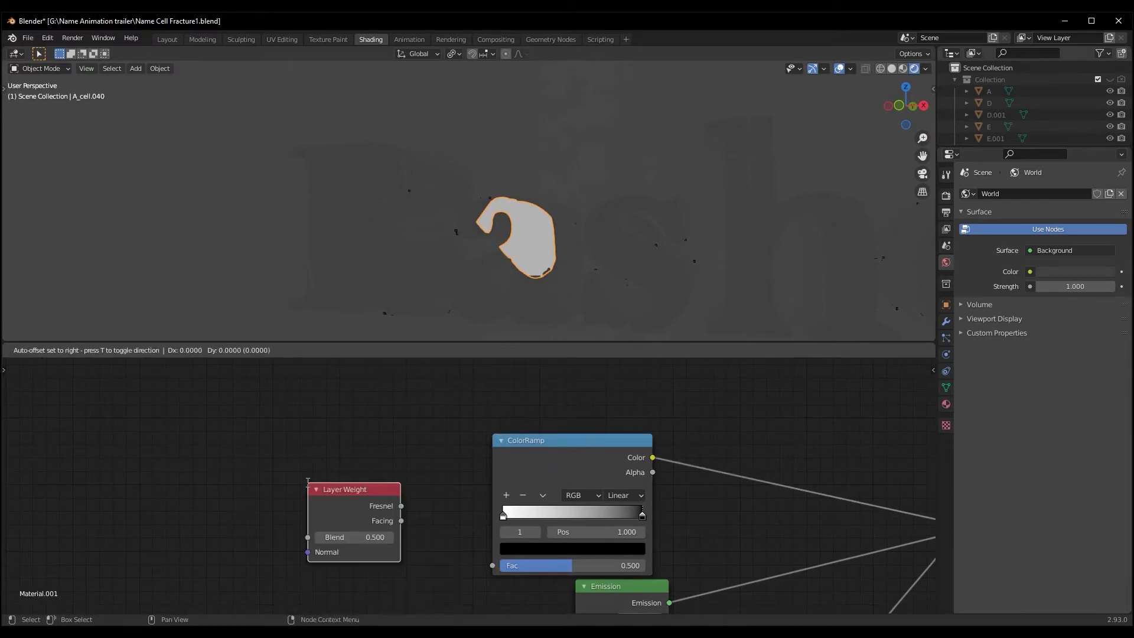
drag(395, 488, 495, 569)
- Bring the ColorRamp stops close together, with white at position 0.745 and black at about 0.782
middle_drag(581, 304, 525, 286)
scroll(520, 284, up, 2)
mouse_move(505, 524)
mouse_down()
mouse_move(552, 523)
mouse_move(616, 544)
mouse_move(625, 517)
mouse_move(613, 517)
mouse_up()
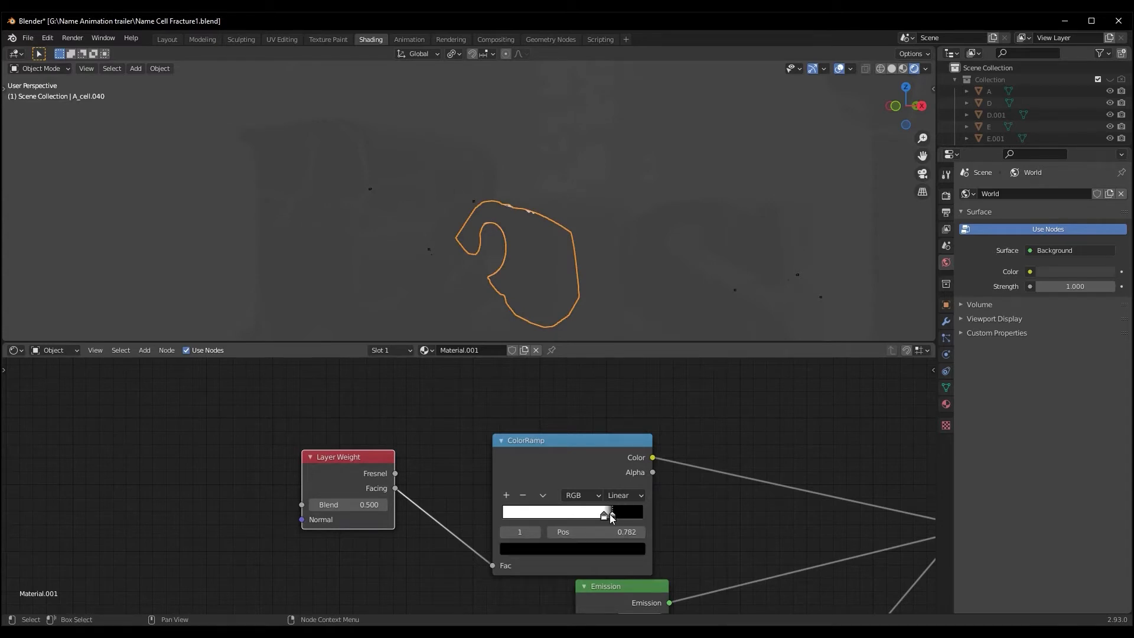
click(607, 518)
mouse_move(608, 327)
middle_down()
mouse_move(572, 261)
mouse_move(636, 307)
mouse_move(615, 317)
mouse_move(654, 306)
mouse_move(606, 306)
mouse_move(632, 316)
mouse_move(620, 325)
mouse_move(643, 322)
mouse_move(626, 307)
mouse_move(608, 311)
middle_up()
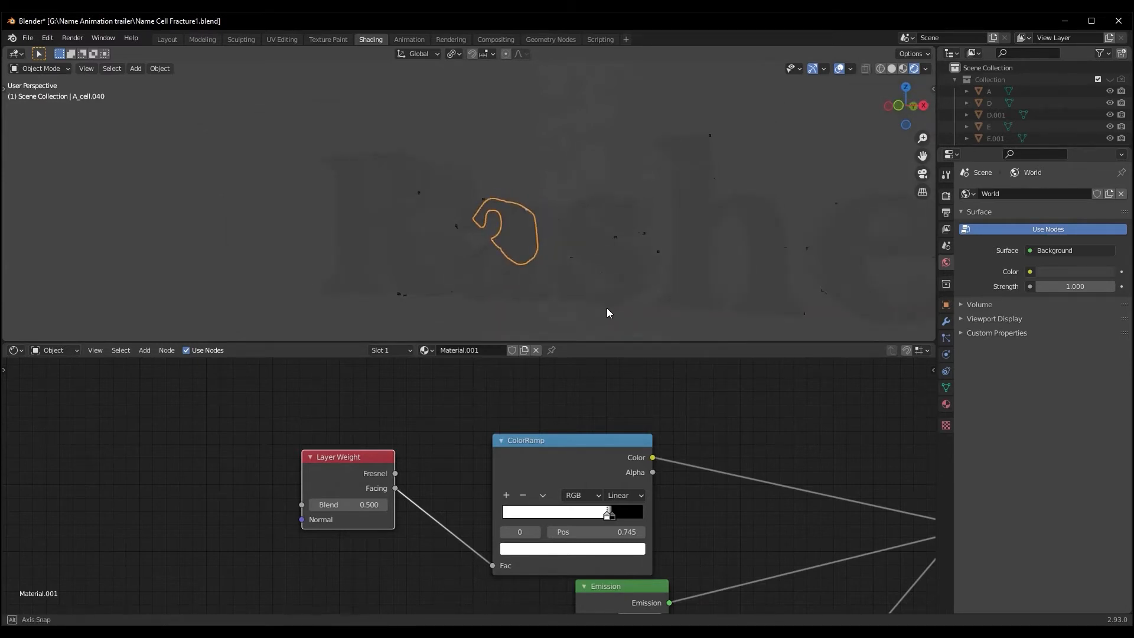
- Move the Emission node clear of the ColorRamp and set its Strength to 50
middle_drag(726, 546, 700, 452)
drag(605, 492, 489, 507)
click(480, 555)
text(50)
key(Return)
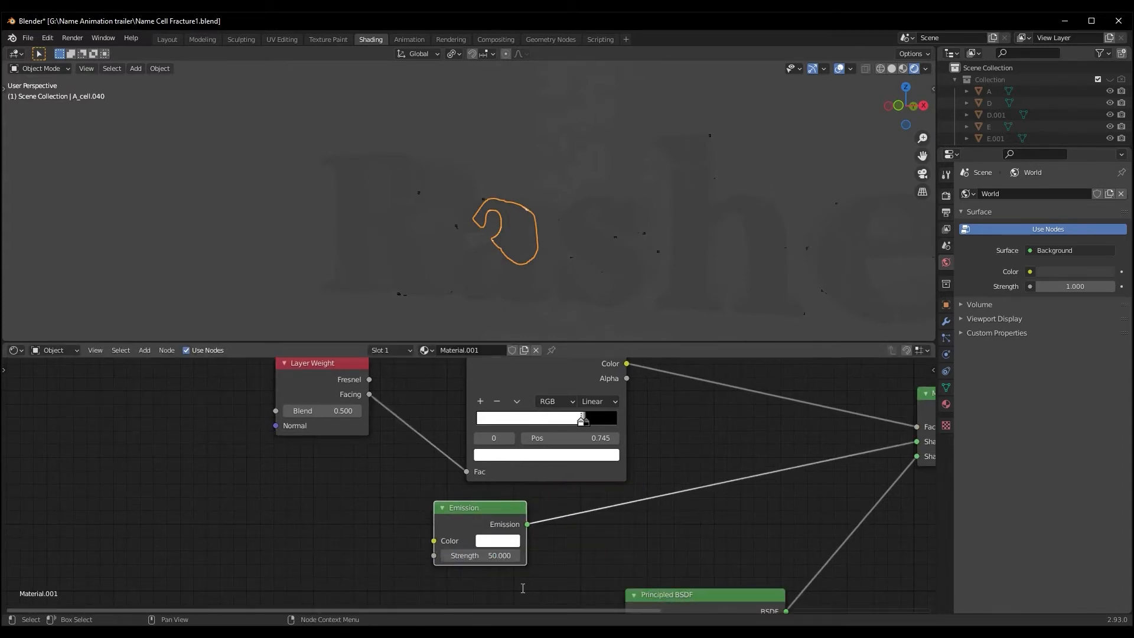
middle_drag(487, 285, 523, 282)
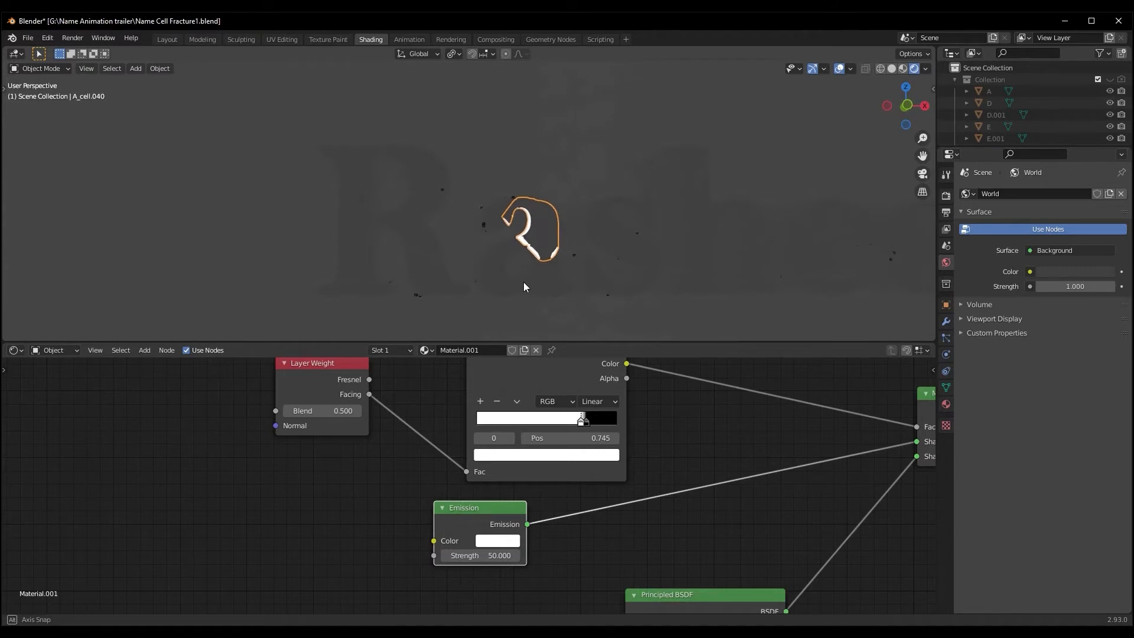
- Enable Ambient Occlusion in the Eevee render settings and check the cracks along the title
click(946, 196)
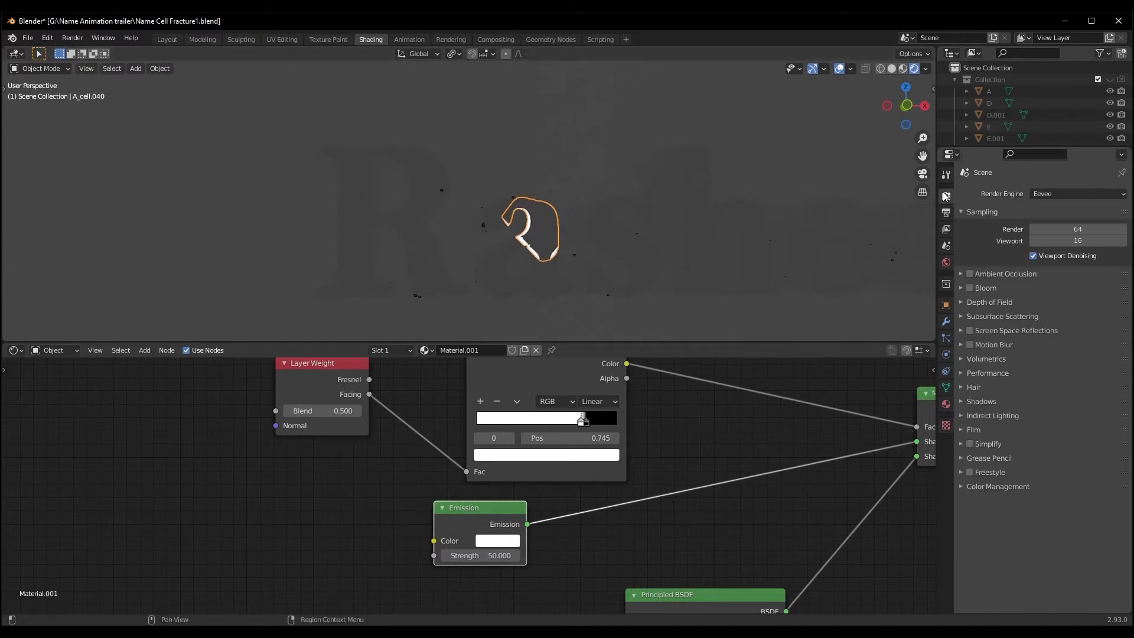
click(970, 274)
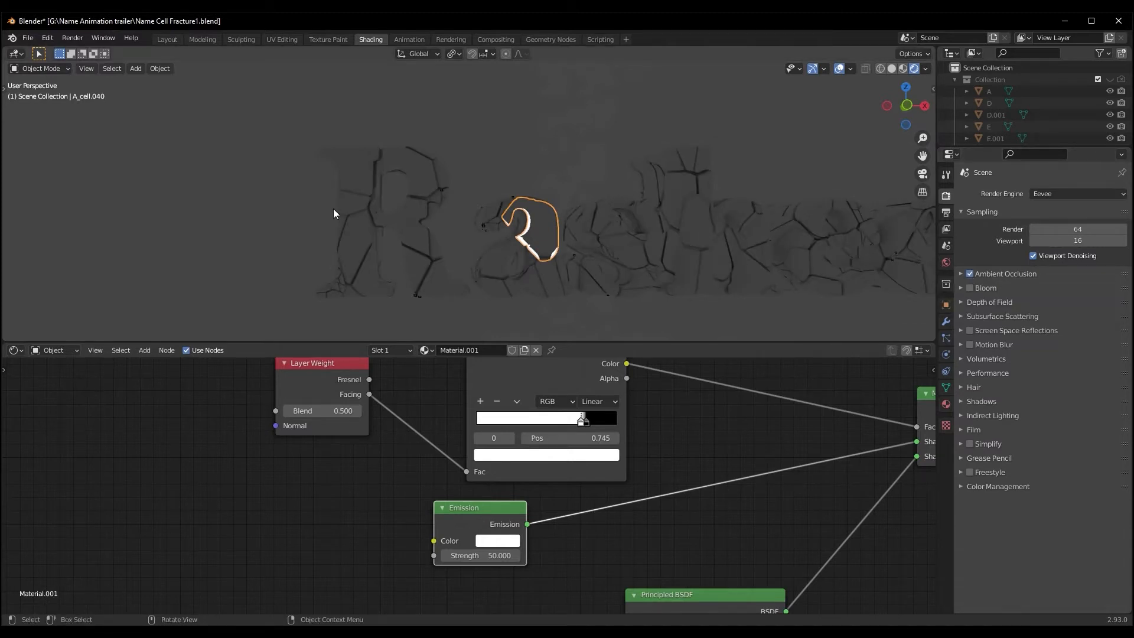
key(space)
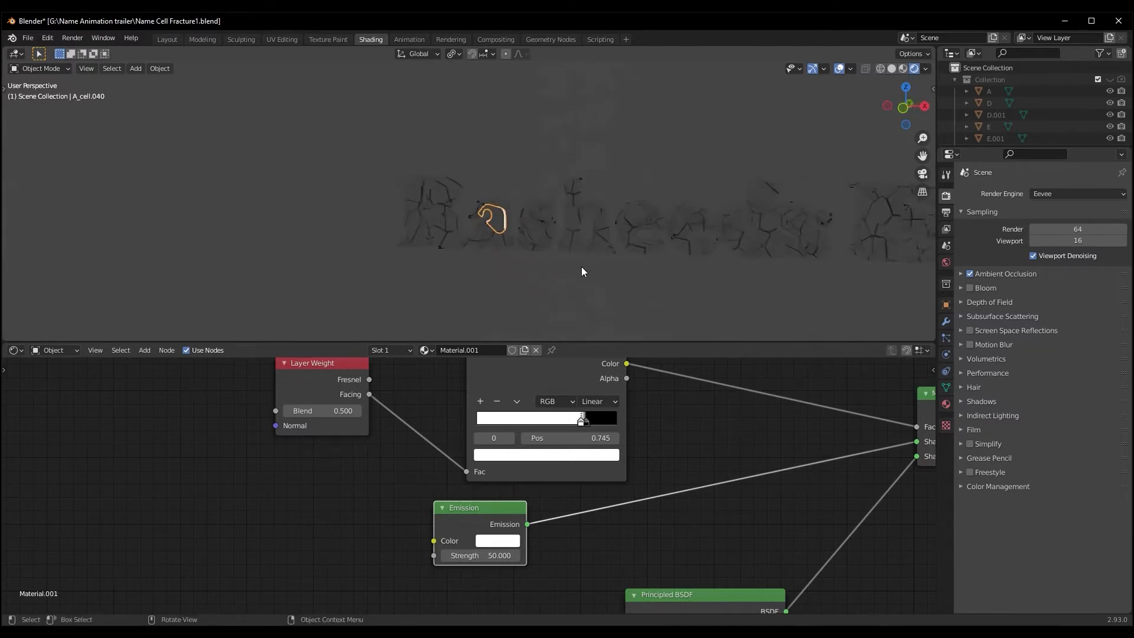
middle_drag(611, 271, 476, 253)
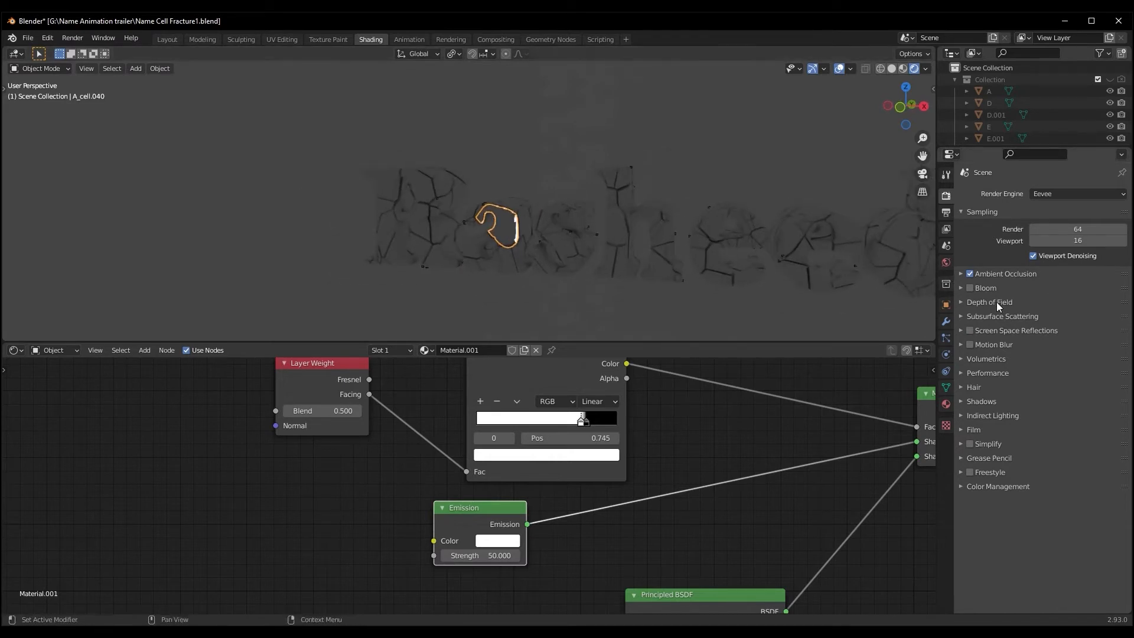
- Enable Bloom and Screen Space Reflections in the render settings and inspect the glowing piece
click(971, 288)
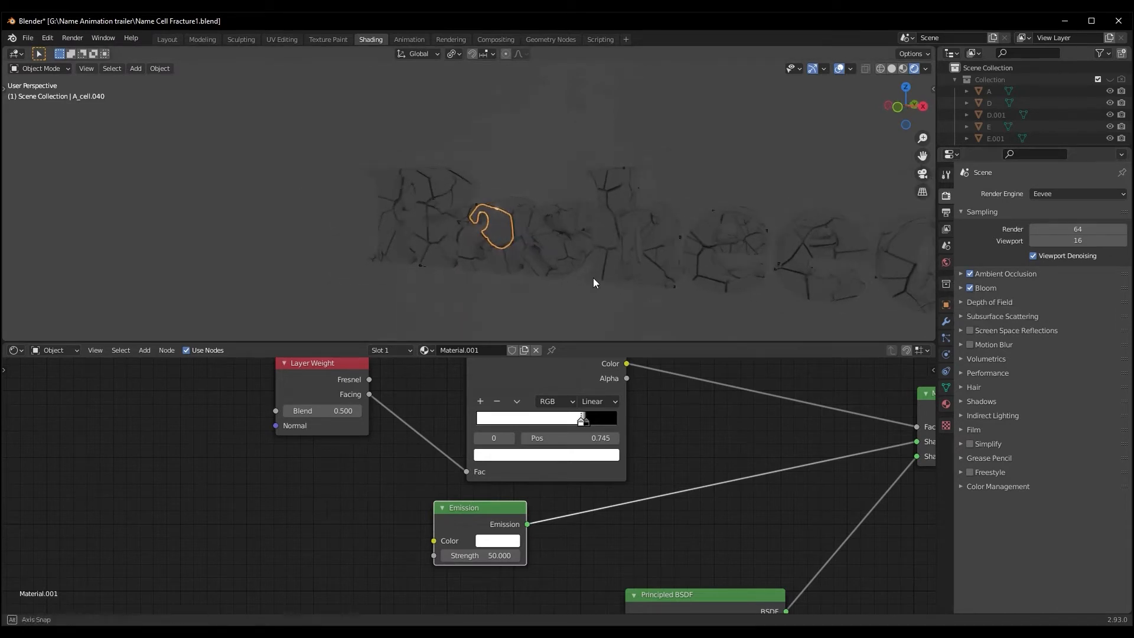
middle_drag(555, 268, 562, 240)
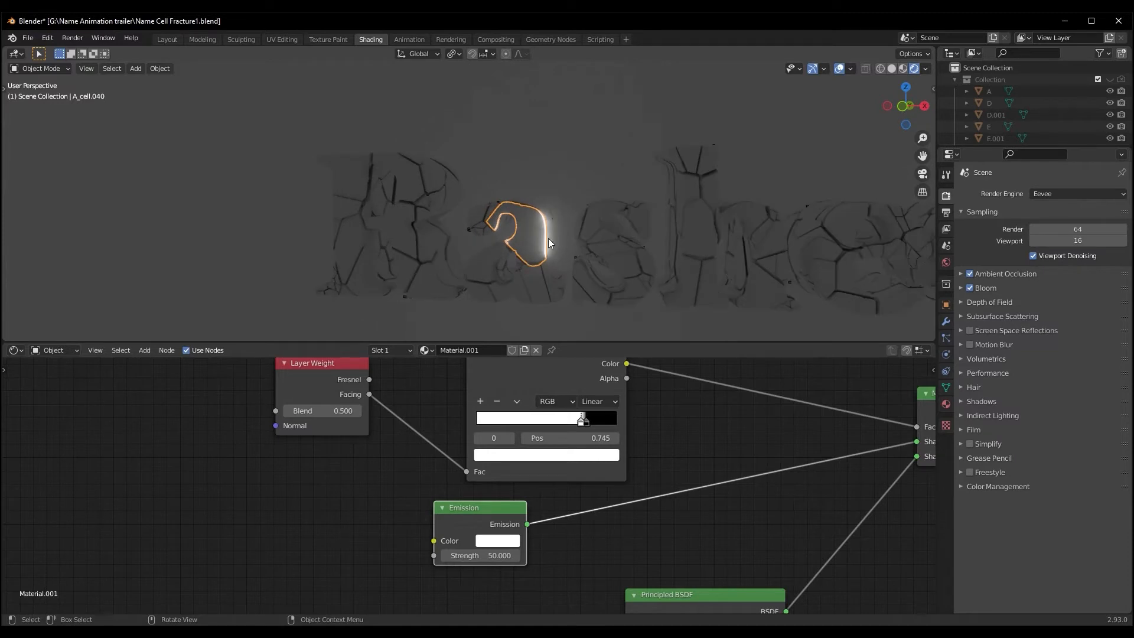
scroll(548, 242, up, 4)
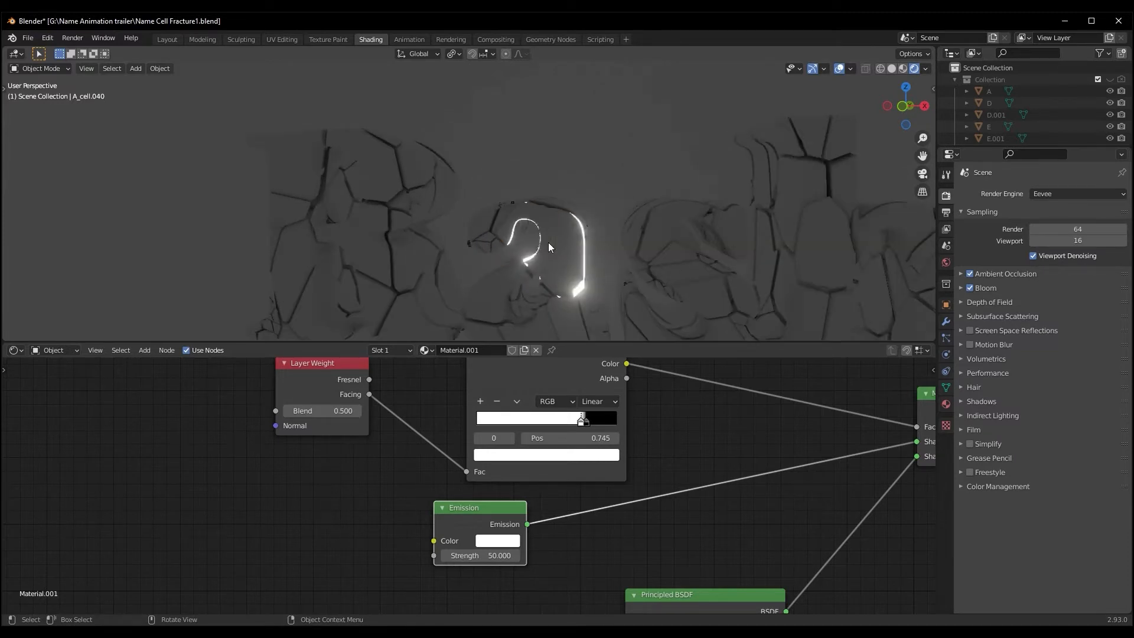
click(969, 329)
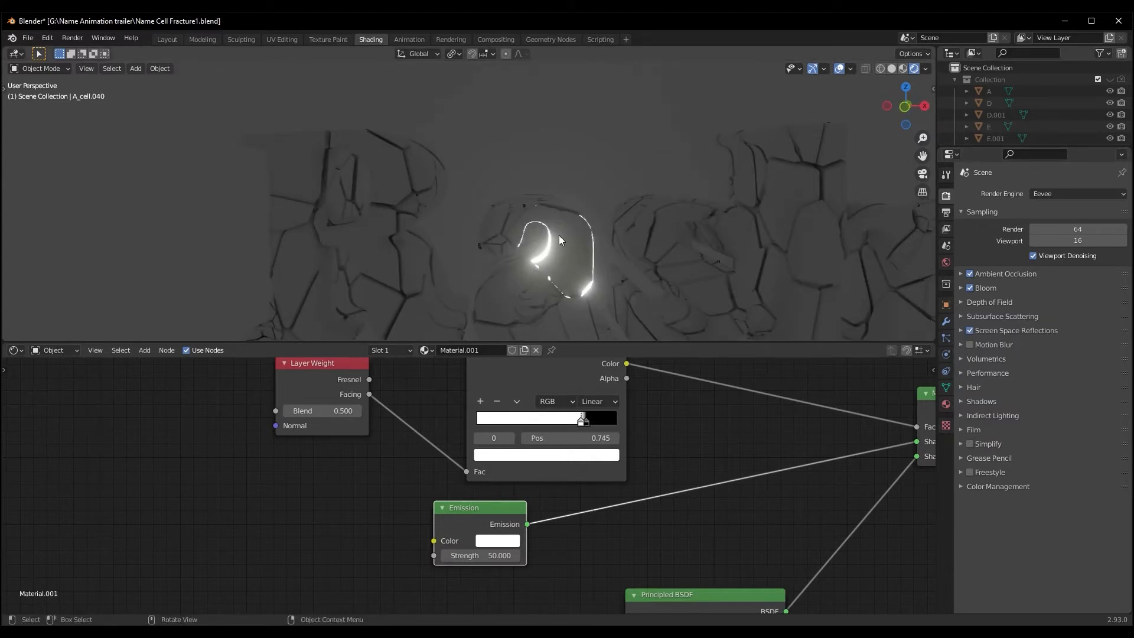
scroll(560, 238, down, 5)
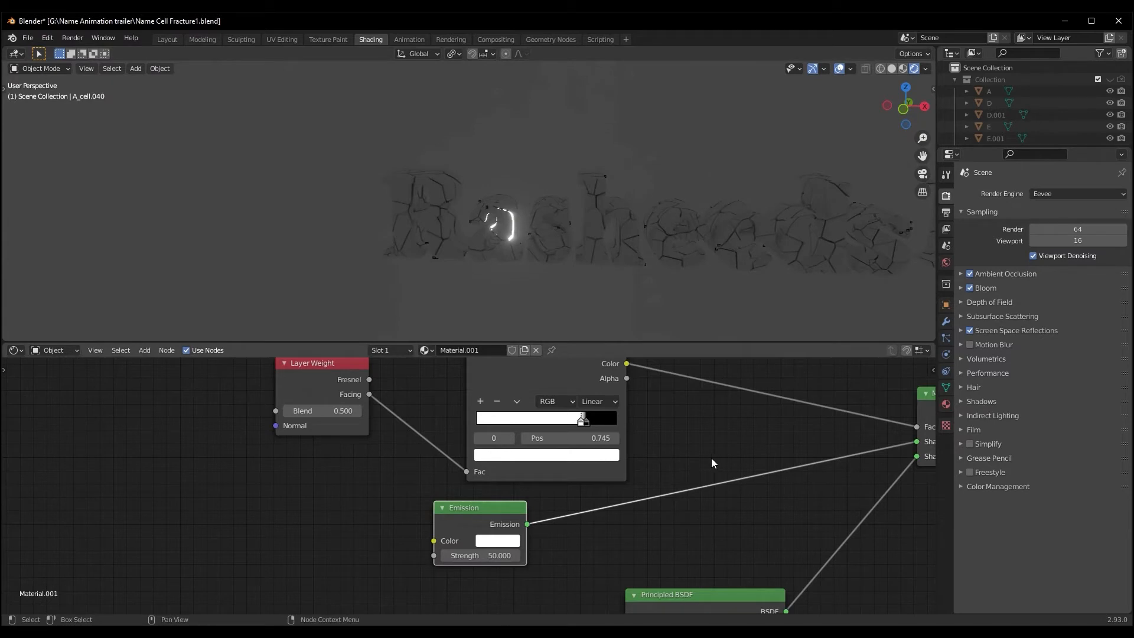
- Move the Emission node farther from the Mix Shader, below the Layer Weight node
middle_drag(699, 476, 762, 451)
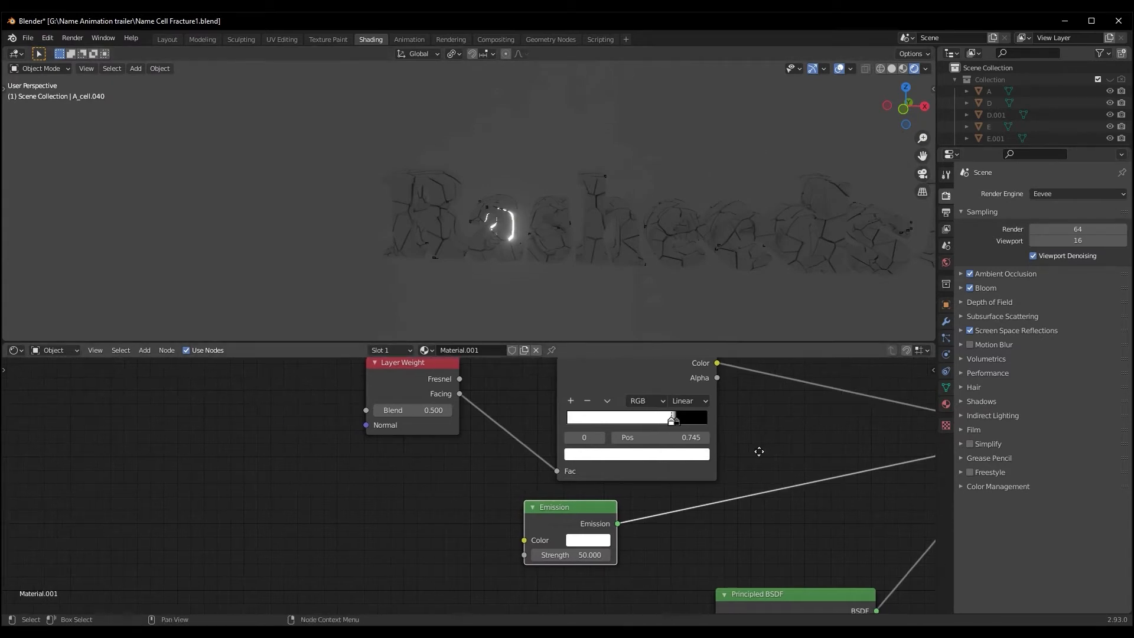
drag(522, 509, 486, 511)
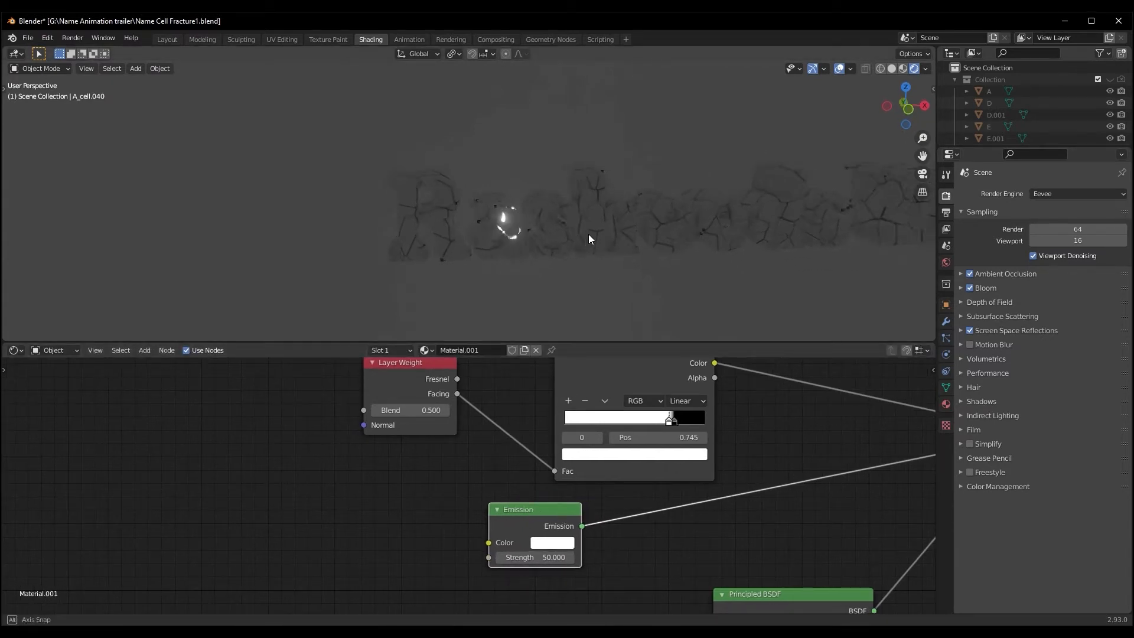
scroll(529, 238, up, 3)
key(g)
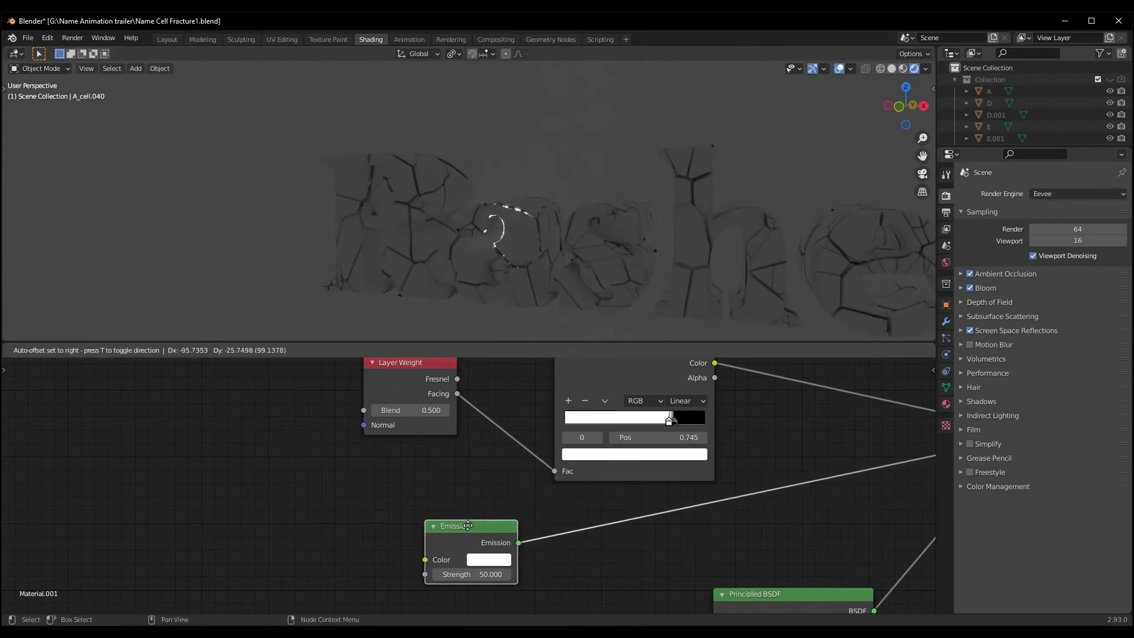
key(Escape)
- Add a second ColorRamp node beside the Emission node and connect its Color output to the Emission Color input
middle_drag(327, 512, 428, 505)
key(shift+a)
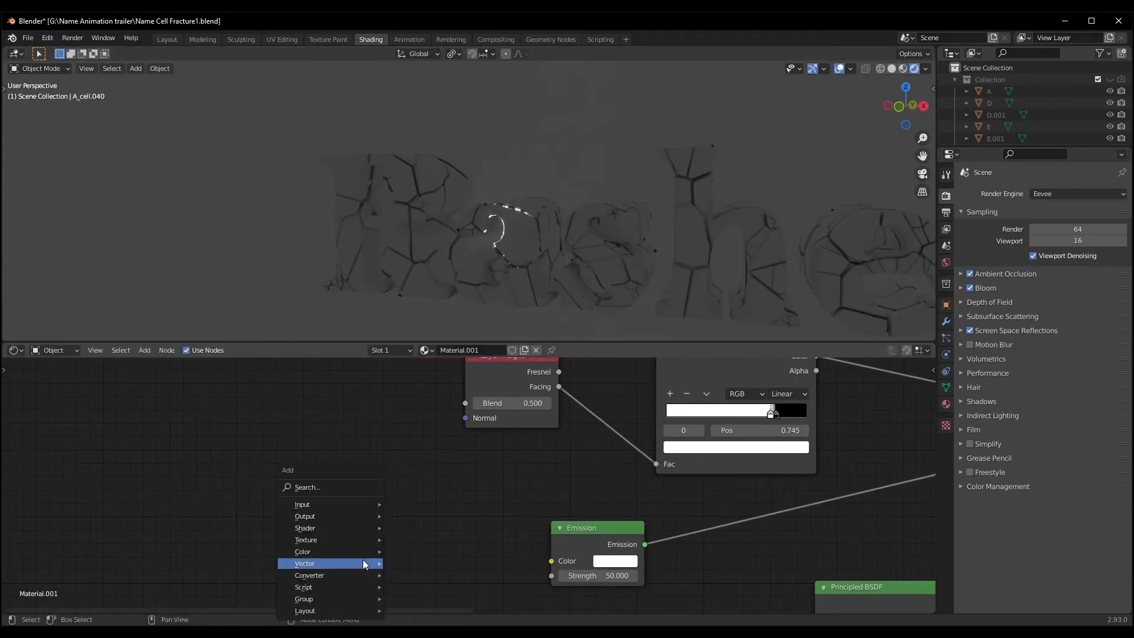
mouse_move(324, 551)
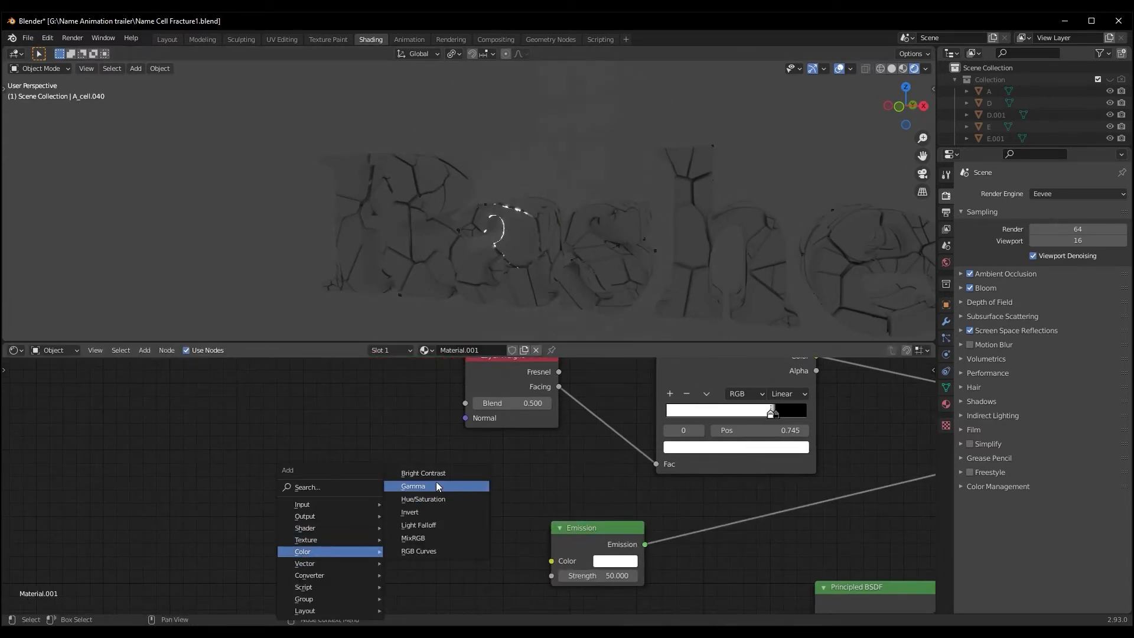
mouse_move(303, 571)
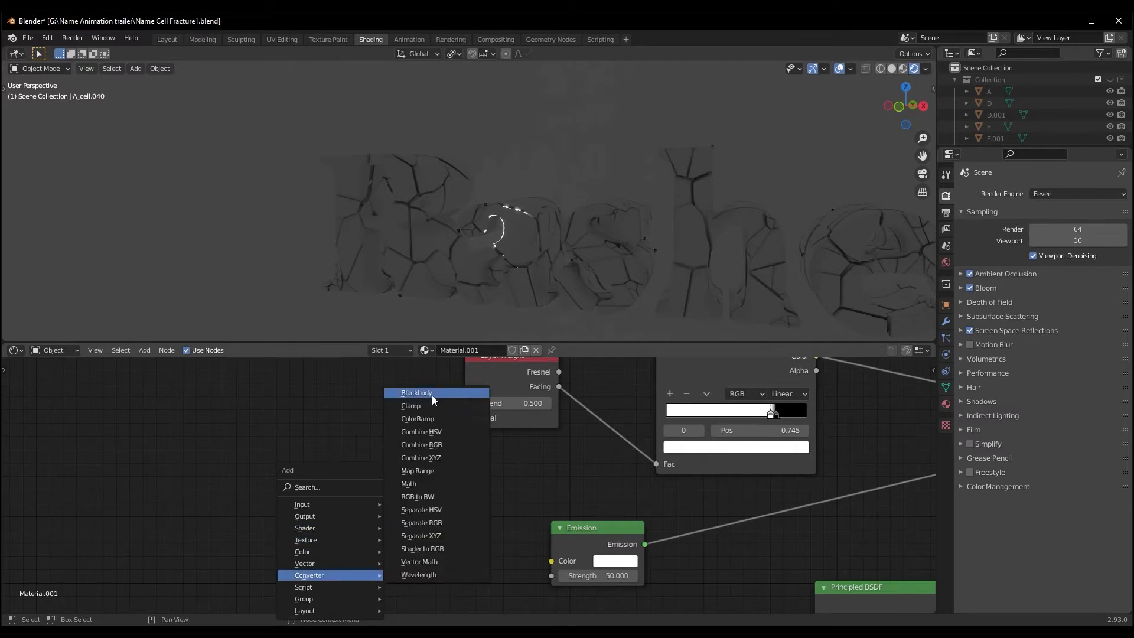
click(426, 420)
click(352, 498)
drag(443, 499, 448, 431)
drag(518, 545, 551, 560)
scroll(508, 480, down, 2)
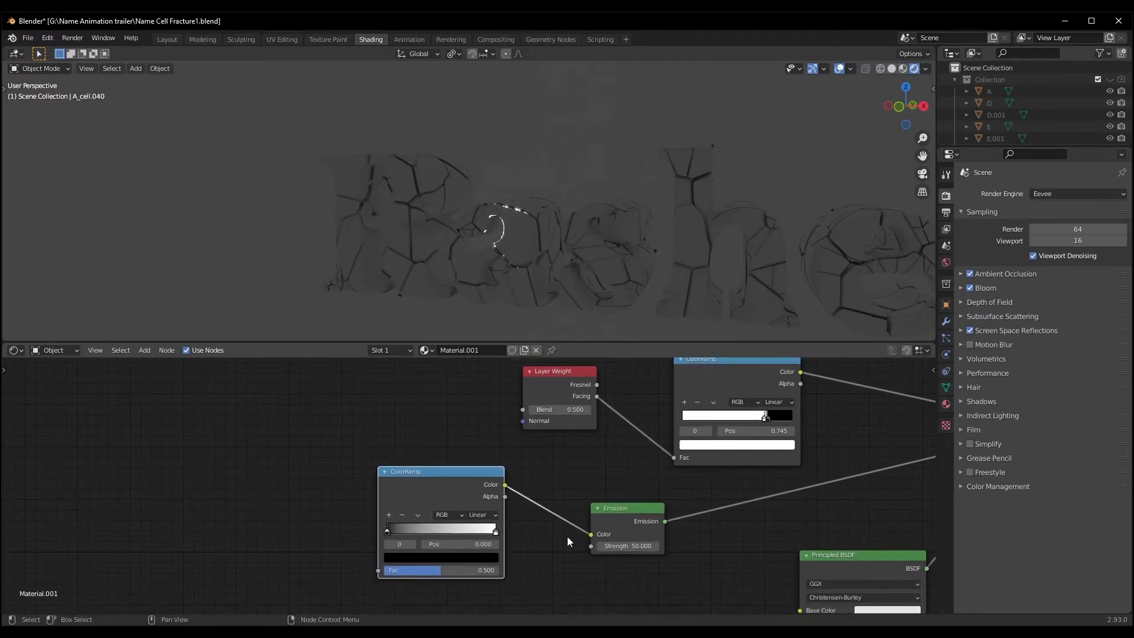
scroll(561, 542, up, 1)
middle_drag(555, 545, 646, 541)
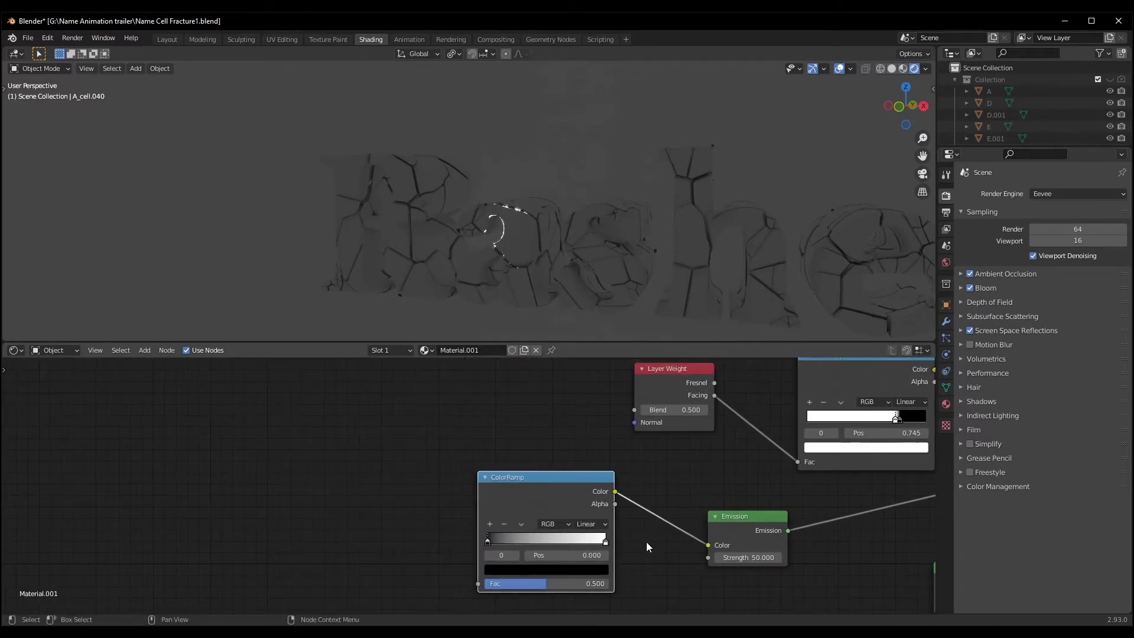
key(g)
click(660, 554)
key(shift+a)
mouse_move(288, 501)
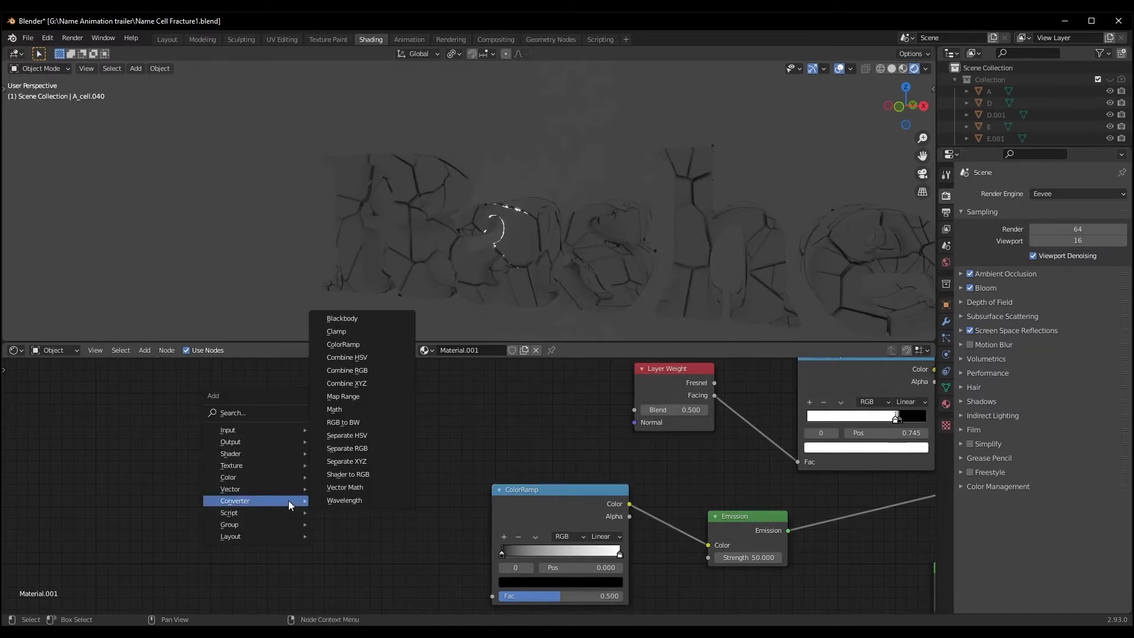
mouse_move(263, 466)
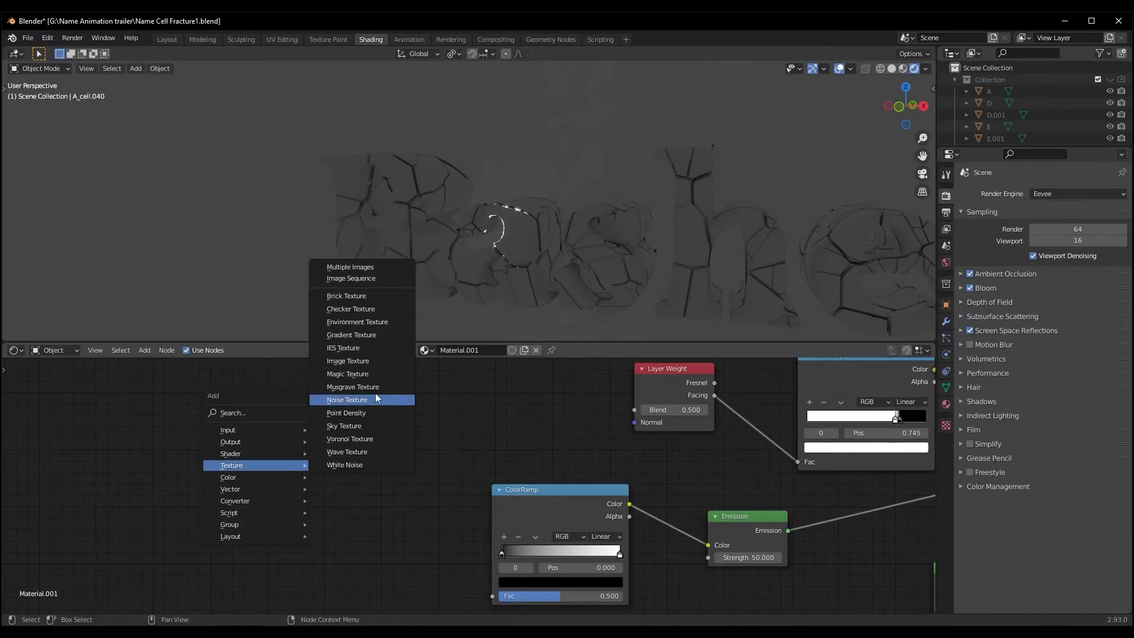
click(350, 439)
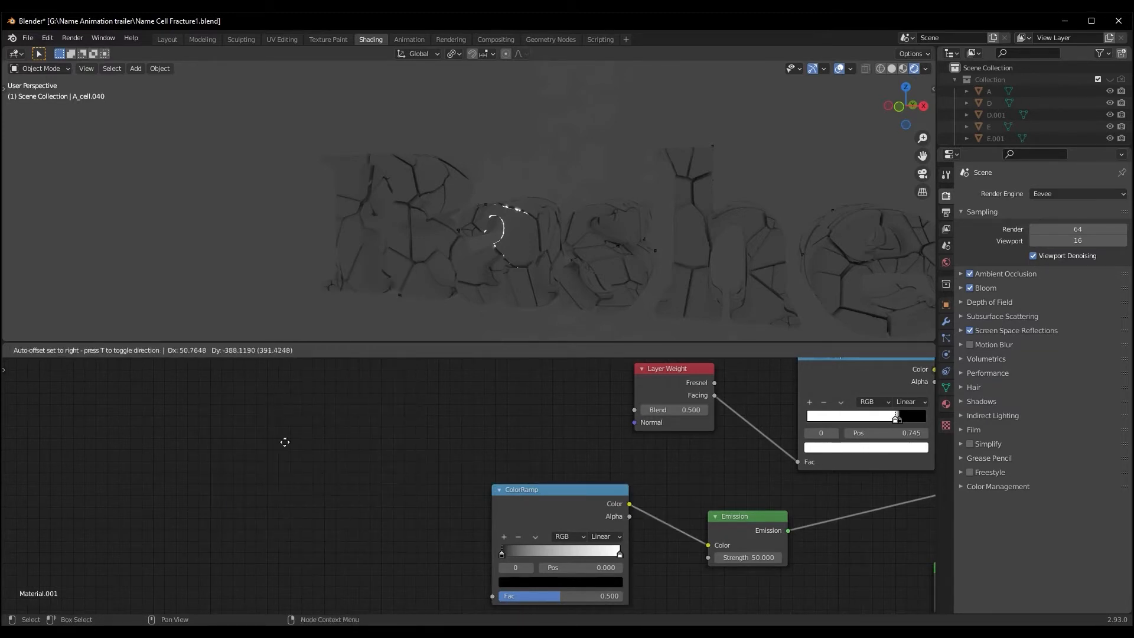
click(298, 501)
- Add a Gradient Texture node and connect its Color output to the Fac input of the Emission's ColorRamp
key(shift+a)
mouse_move(287, 493)
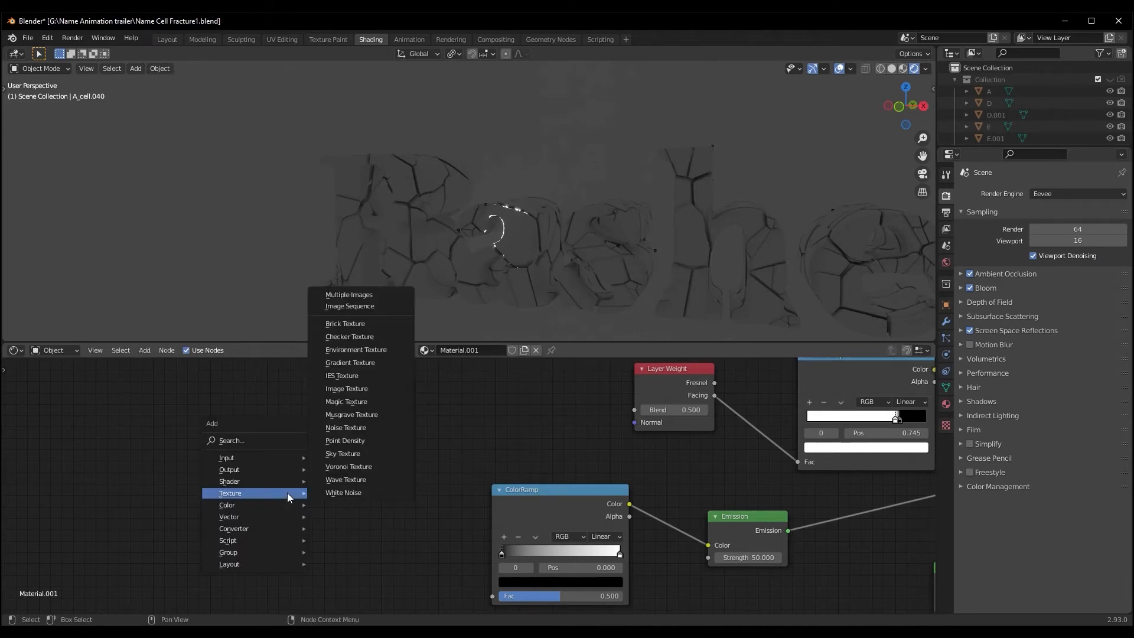
click(353, 363)
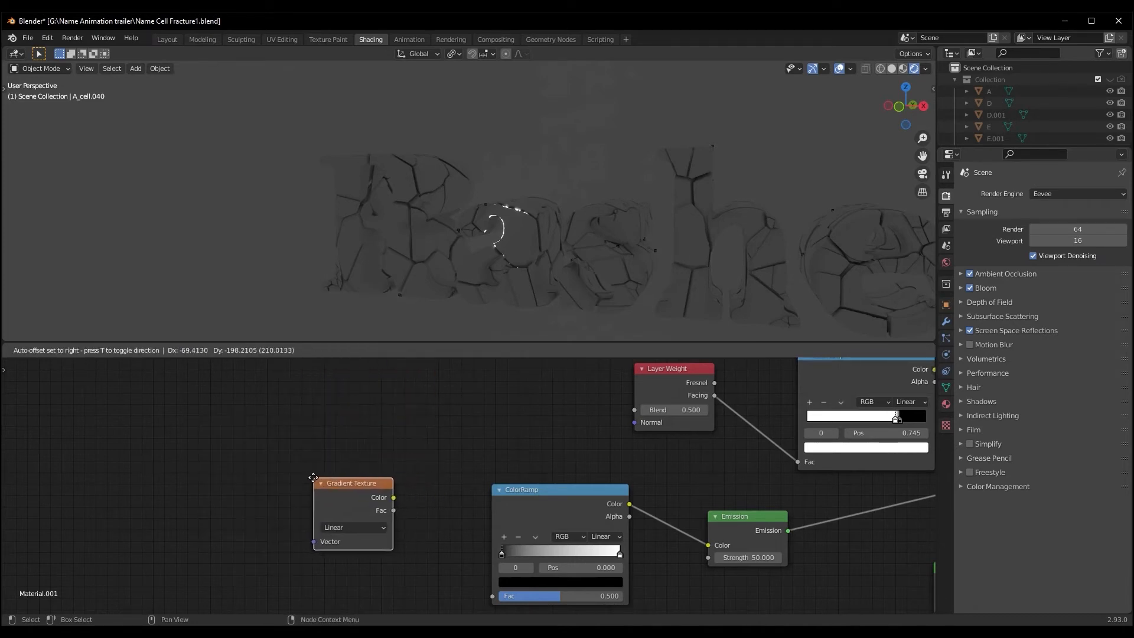
click(464, 542)
middle_drag(424, 517, 464, 498)
drag(434, 479, 531, 579)
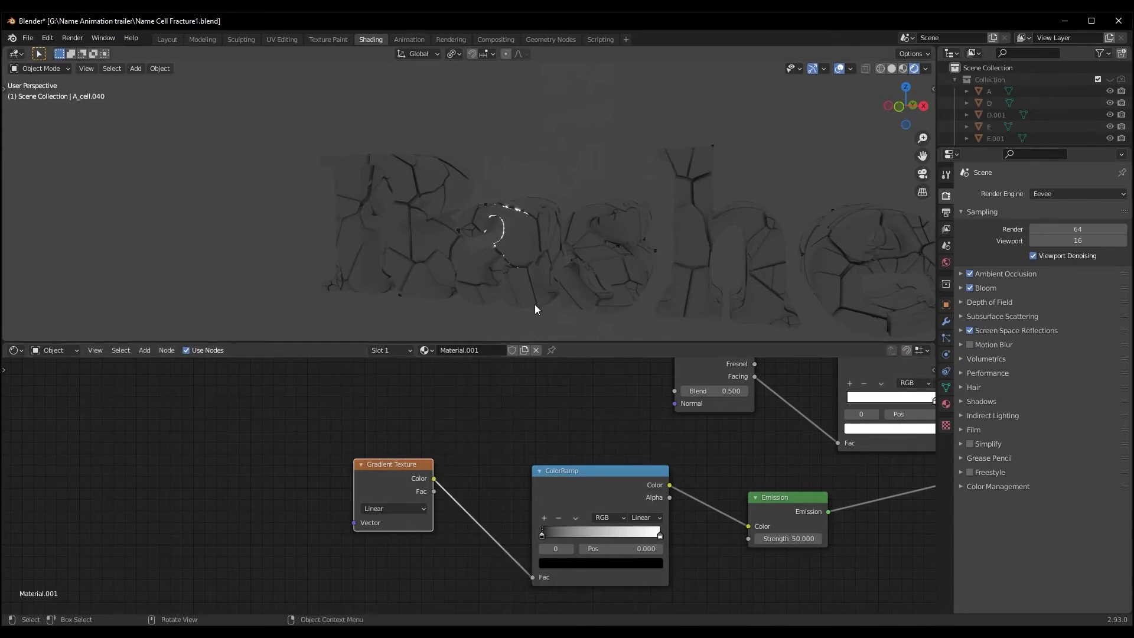
middle_drag(534, 304, 558, 299)
- Add linked Texture Coordinate and Mapping nodes in front of the Gradient Texture node
middle_drag(452, 447, 518, 445)
drag(454, 469, 478, 478)
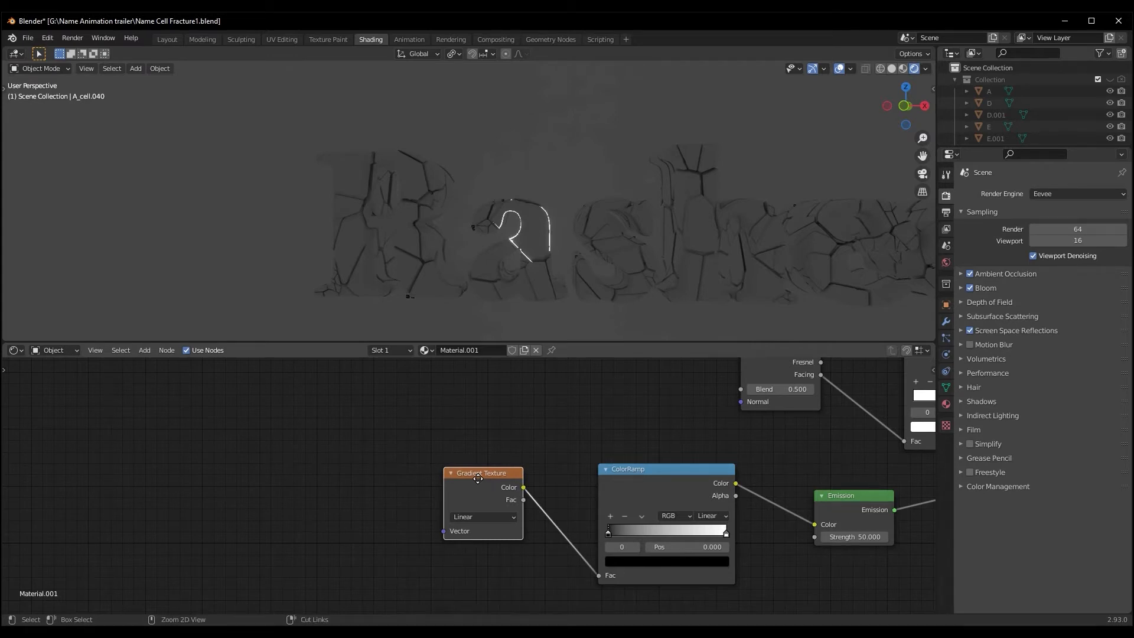
key(ctrl+t)
ctrl+scroll(477, 479, up, 2)
drag(72, 425, 141, 485)
middle_drag(136, 484, 166, 468)
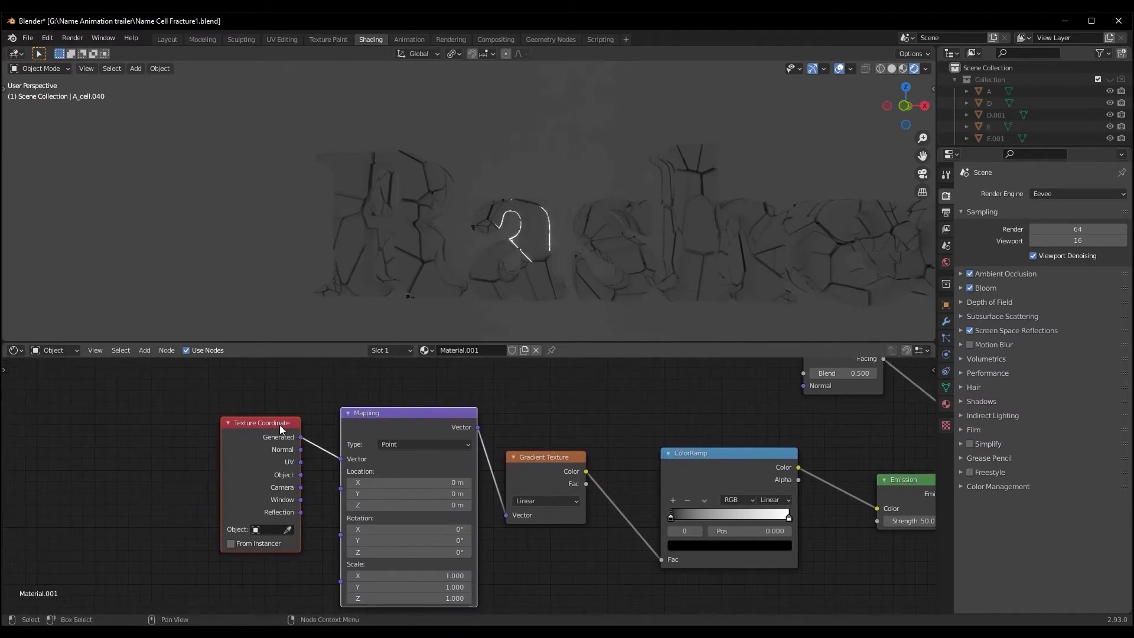
- Space out the Texture Coordinate and Mapping nodes and connect the UV output to the Mapping Vector input
drag(406, 416, 407, 436)
drag(268, 425, 166, 410)
drag(424, 431, 377, 421)
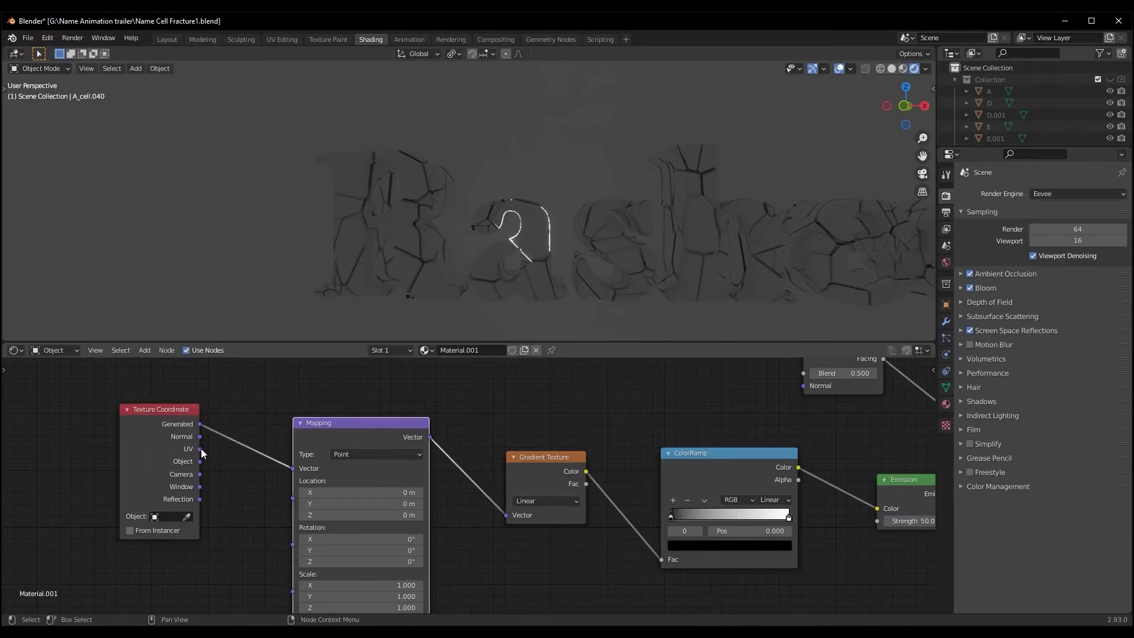
drag(201, 451, 258, 440)
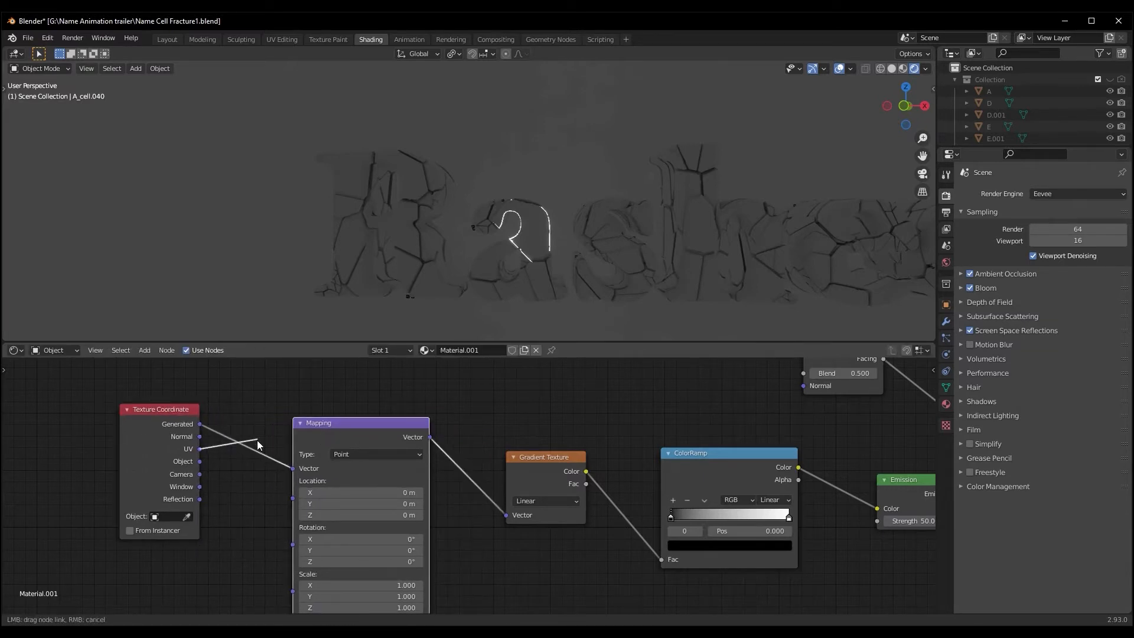
drag(301, 475, 295, 469)
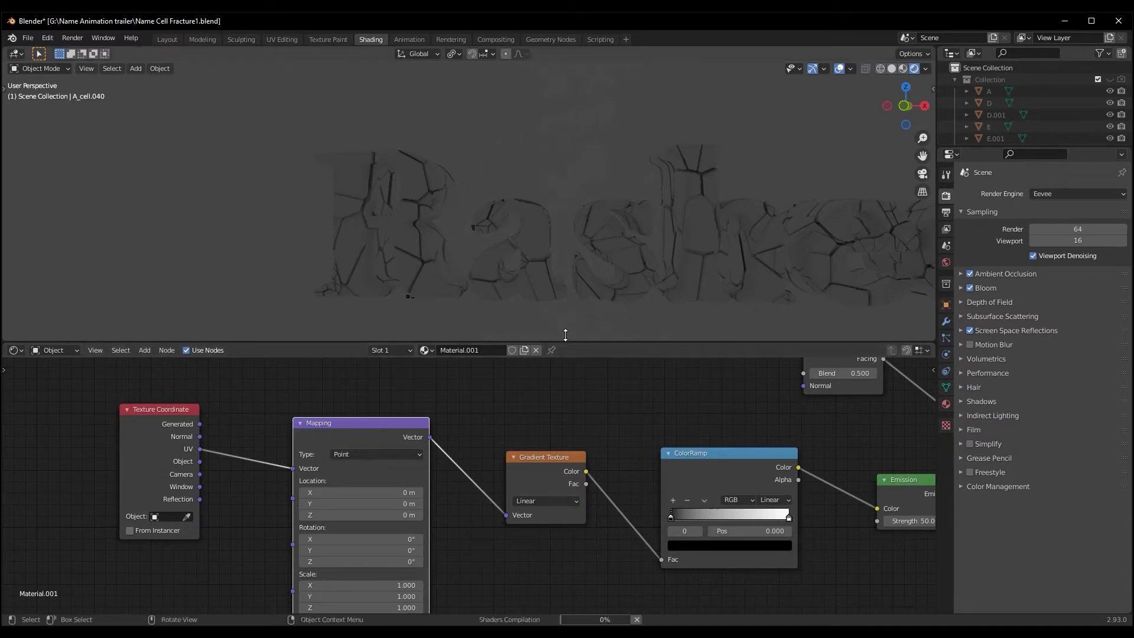
- Unwrap the complete geometry of all letter pieces with Smart UV Project at a 66° angle limit, then return to Object Mode
click(495, 254)
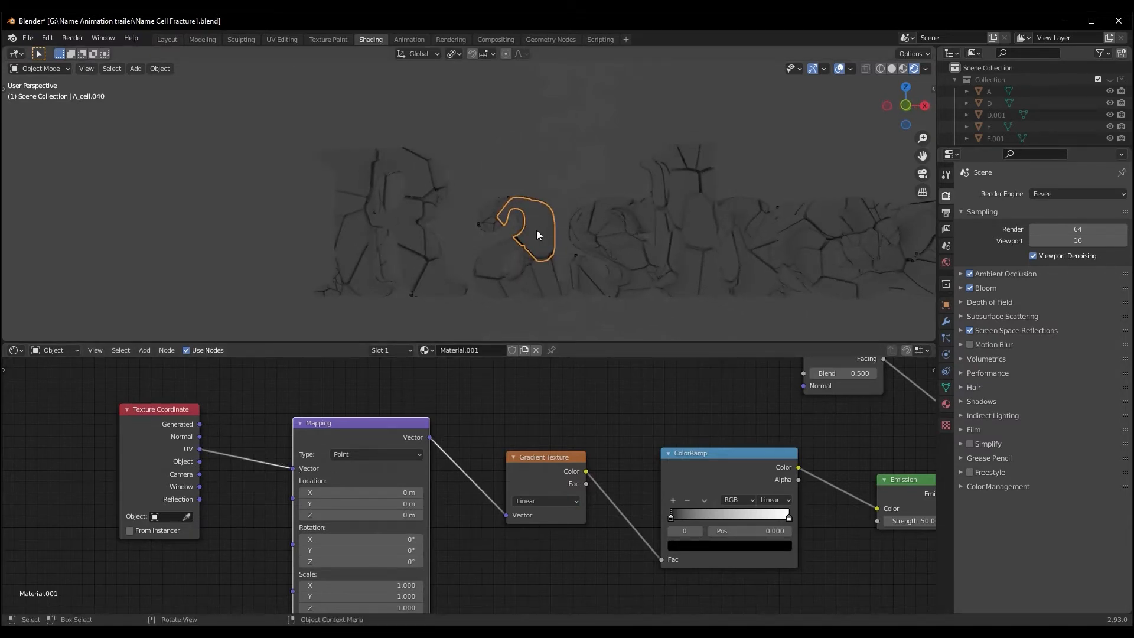
key(a)
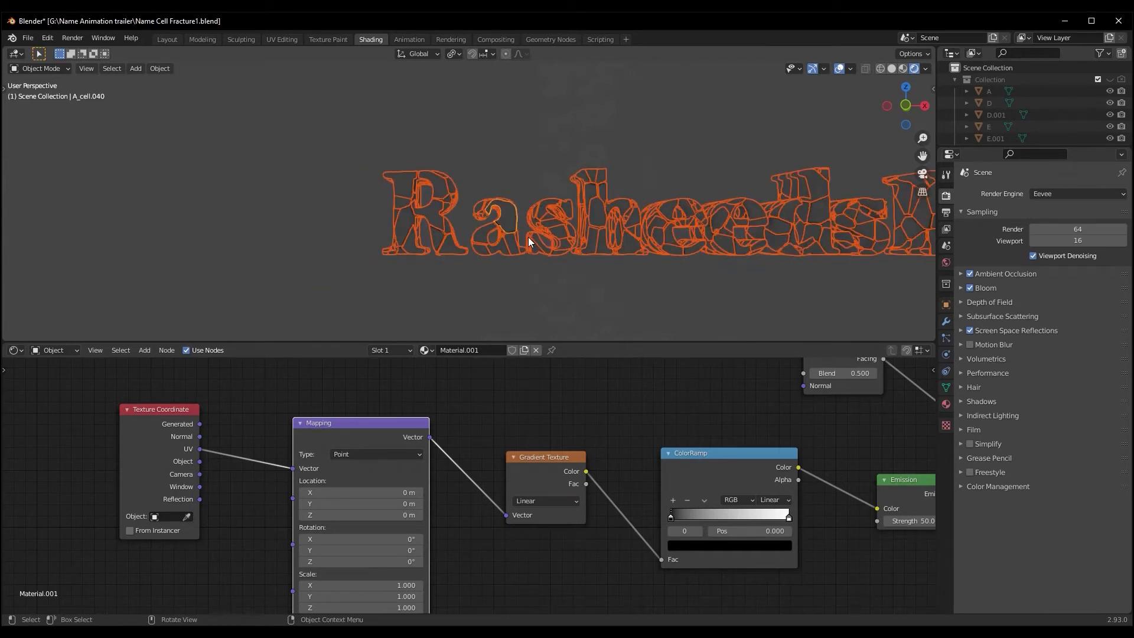
scroll(528, 236, down, 2)
middle_drag(528, 236, 499, 238)
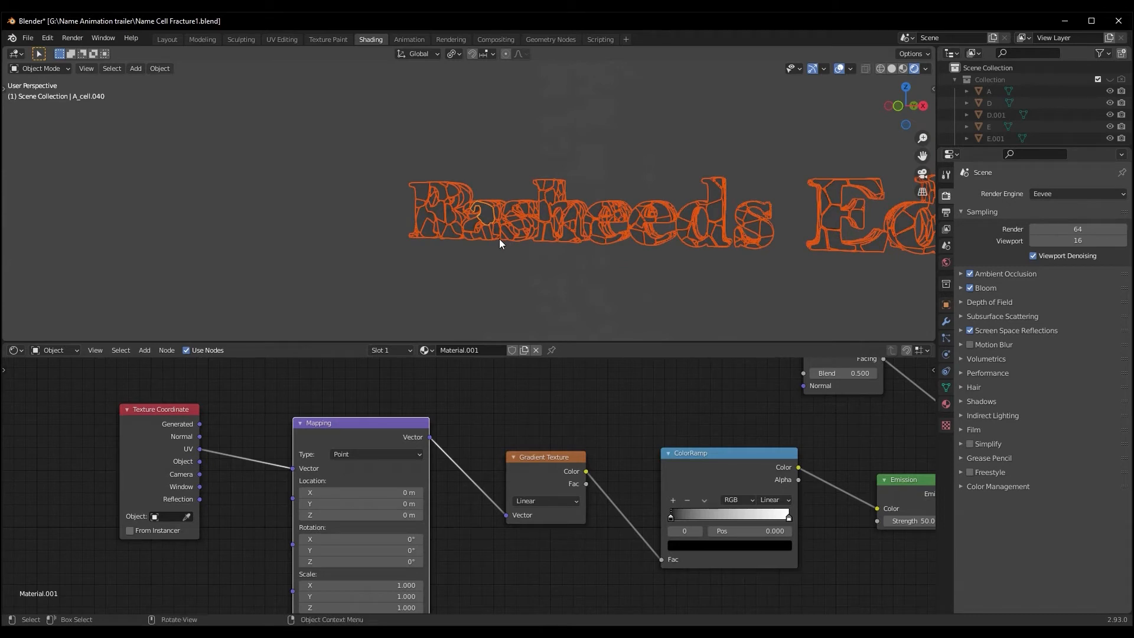
key(Tab)
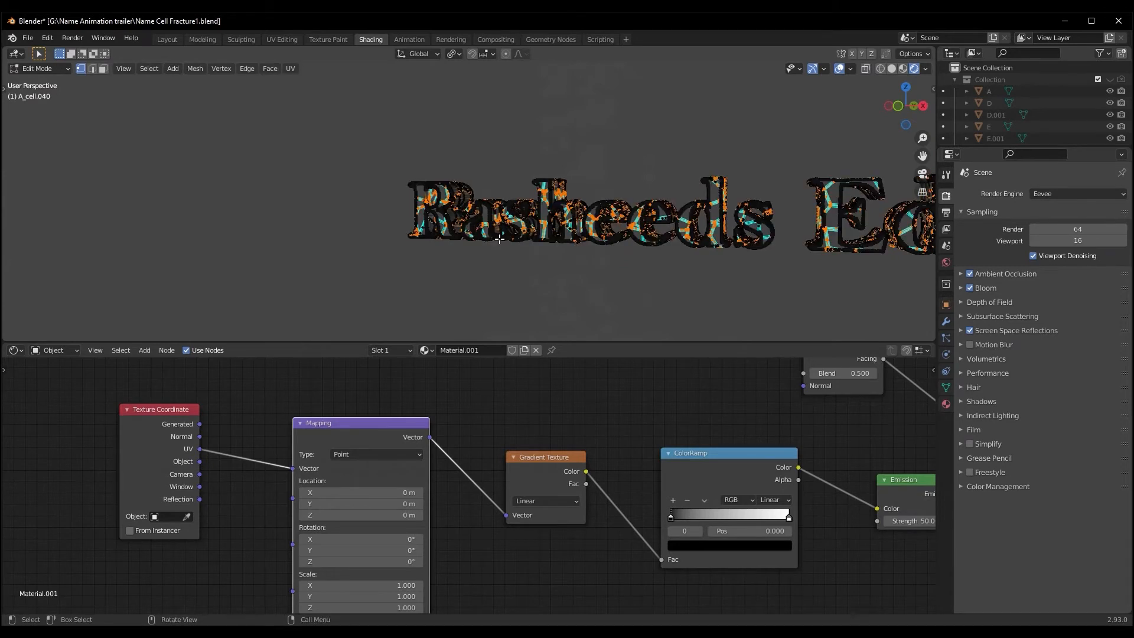
key(a)
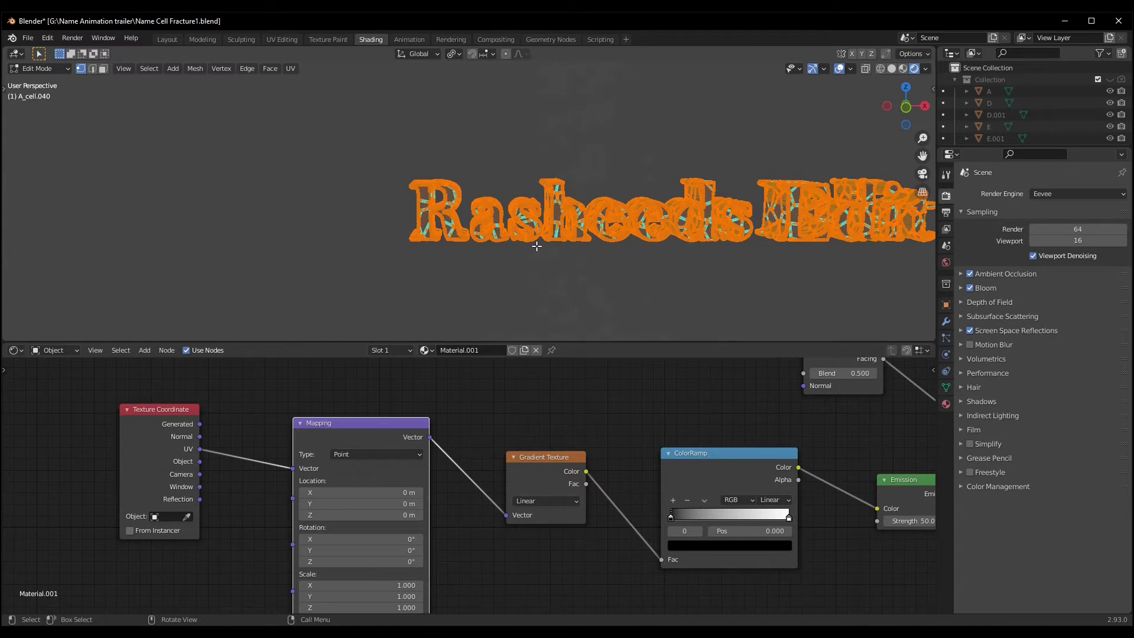
key(u)
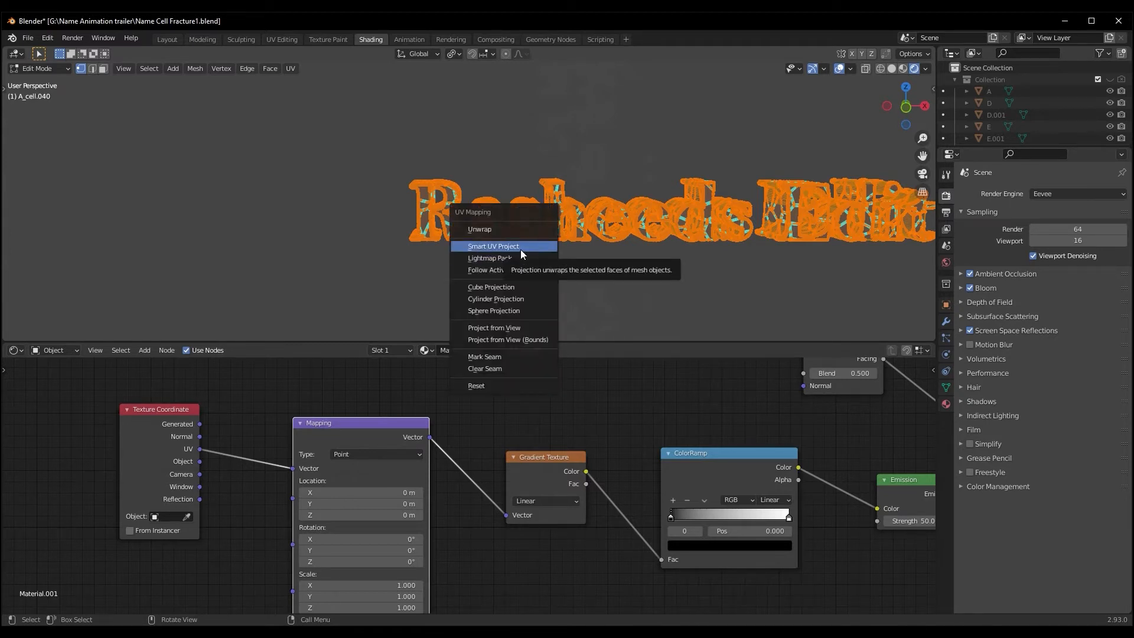
click(519, 249)
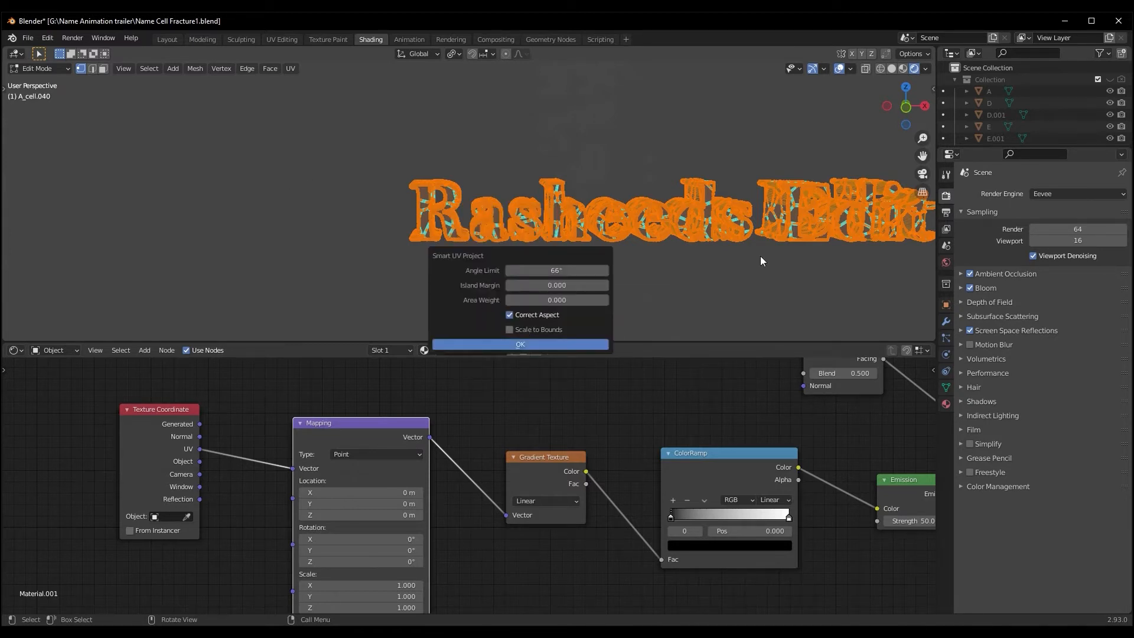
click(551, 344)
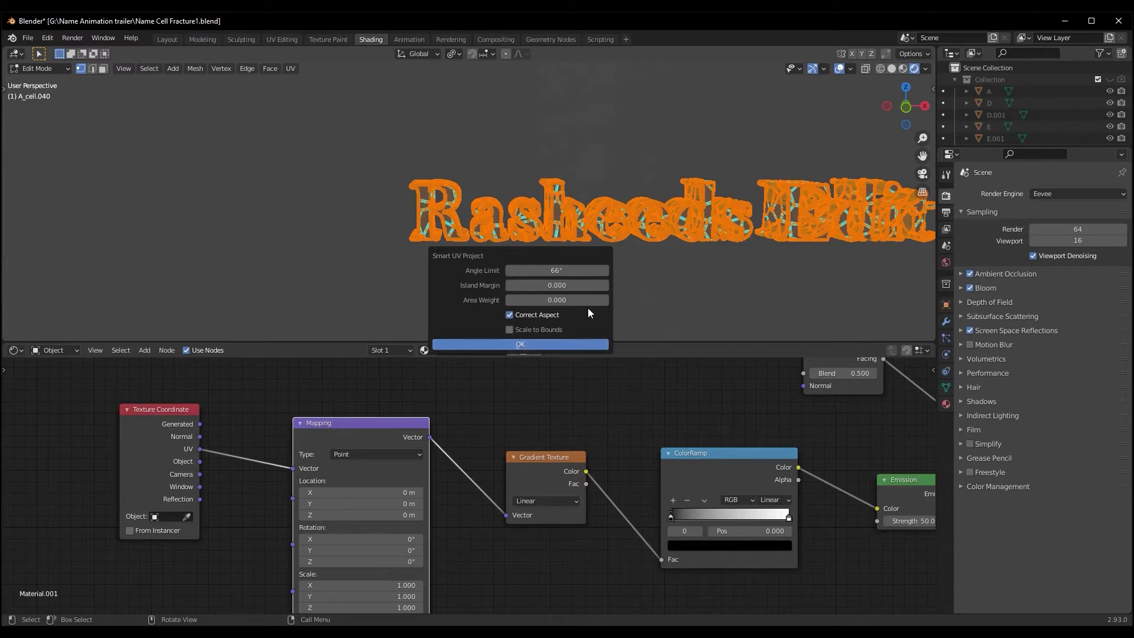
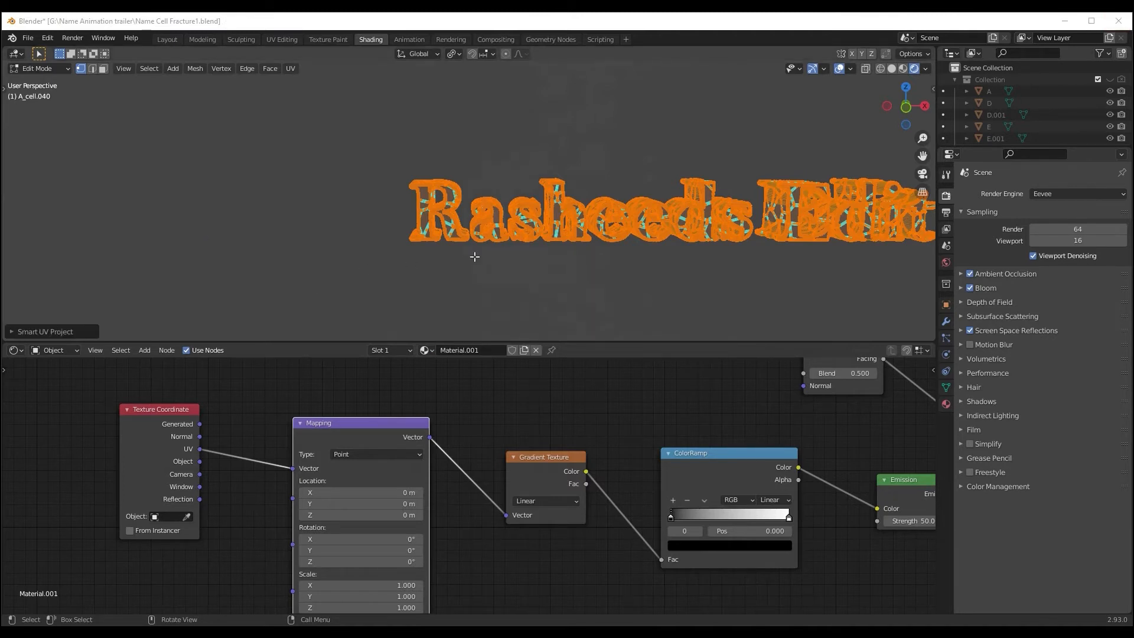
middle_drag(579, 262, 498, 262)
key(Tab)
- Reselect the glowing piece of the letter a and move the Layer Weight node farther from its ColorRamp
scroll(532, 242, up, 4)
click(515, 243)
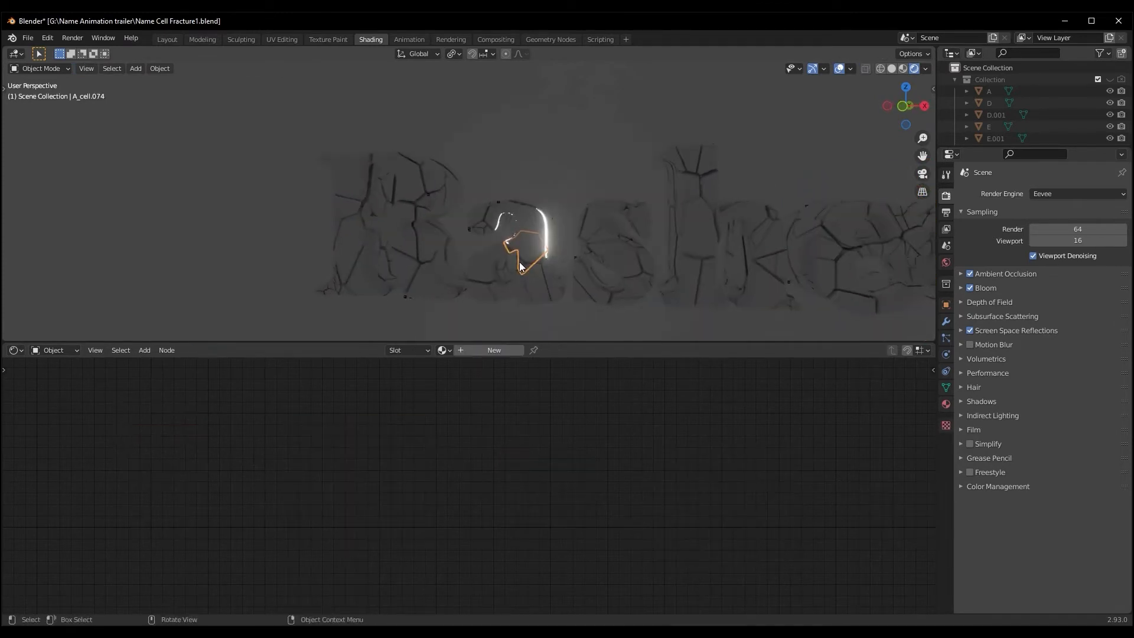
middle_drag(643, 406, 547, 497)
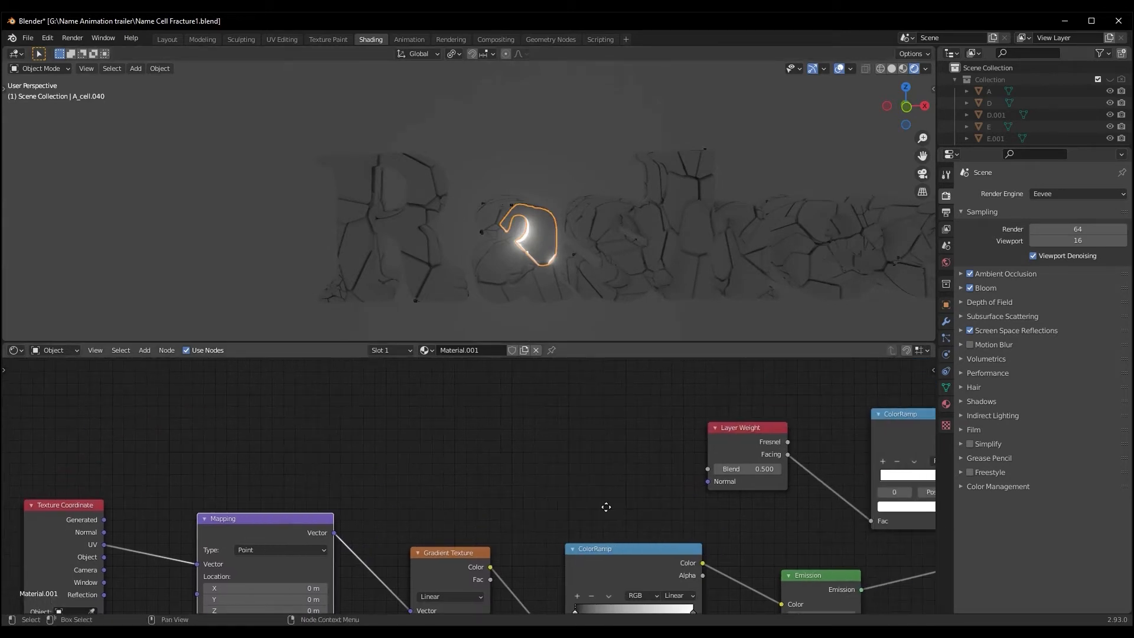
scroll(561, 444, up, 1)
scroll(561, 444, up, 1)
scroll(572, 418, down, 2)
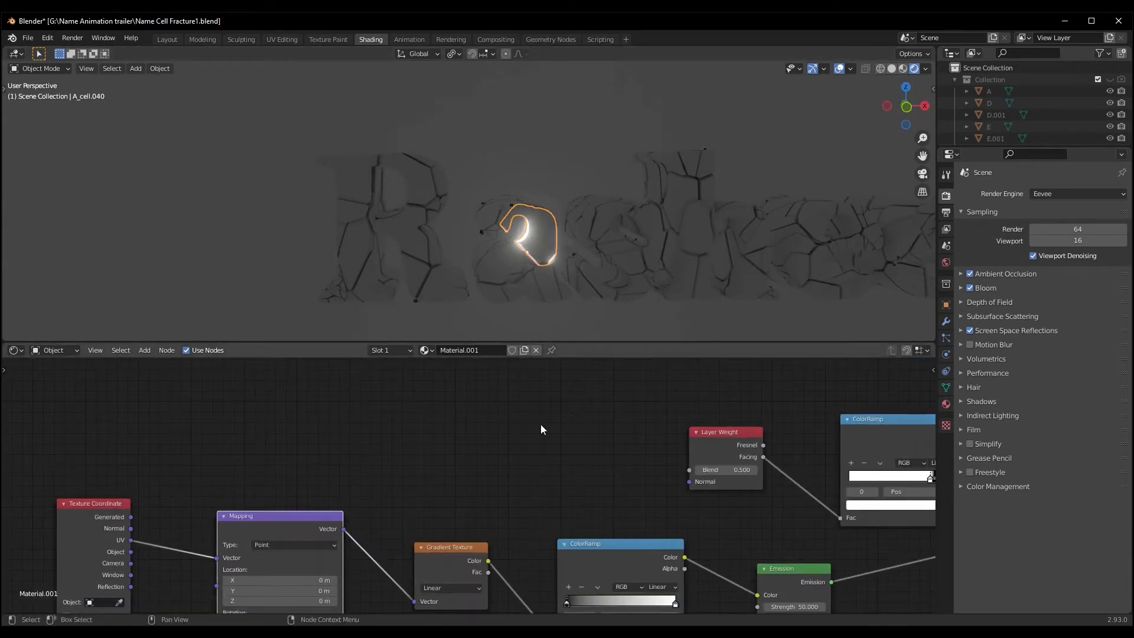
drag(717, 440, 629, 403)
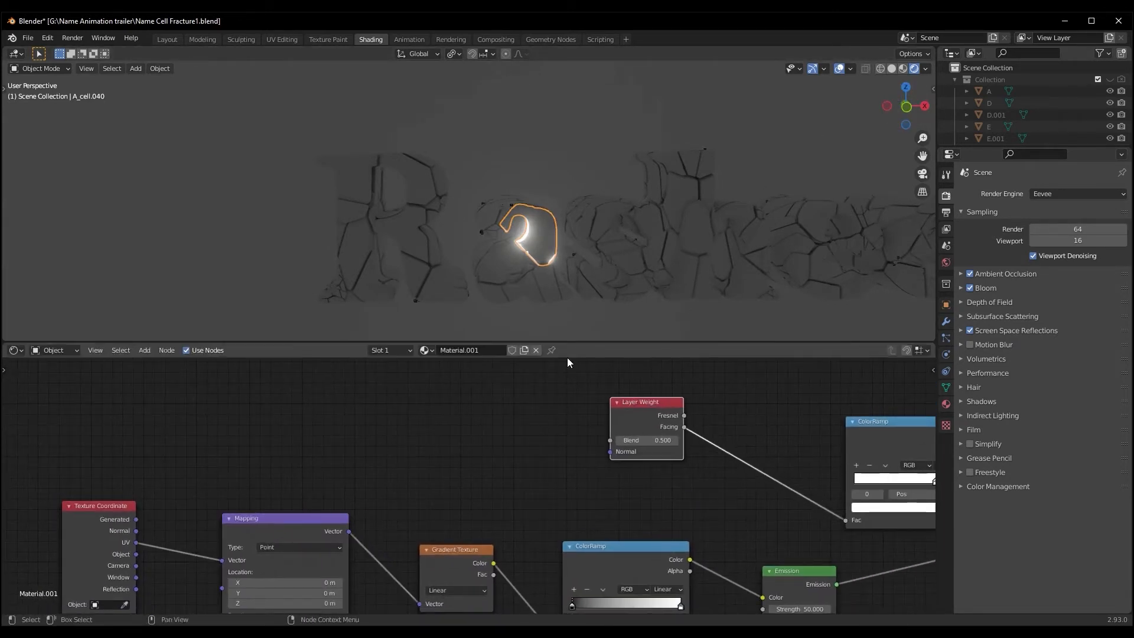
middle_drag(525, 323, 533, 278)
- Adjust the stops of the Layer Weight's ColorRamp, placing the black stop at 0.714 close to the white one
middle_drag(810, 427, 651, 440)
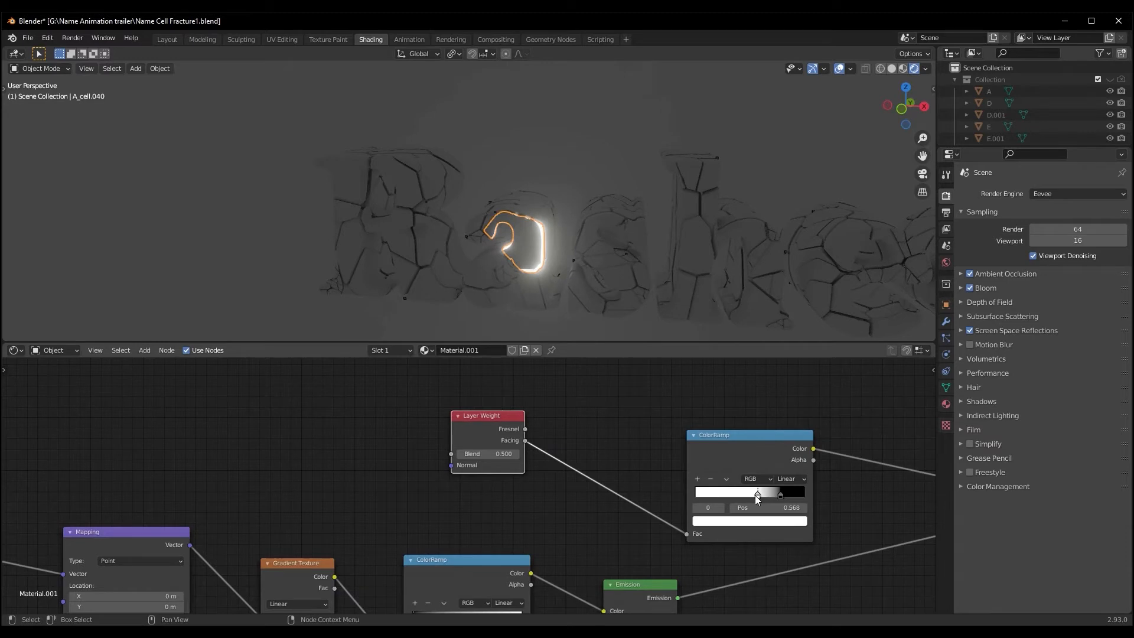
drag(780, 495, 772, 494)
middle_drag(572, 275, 562, 260)
scroll(561, 260, up, 3)
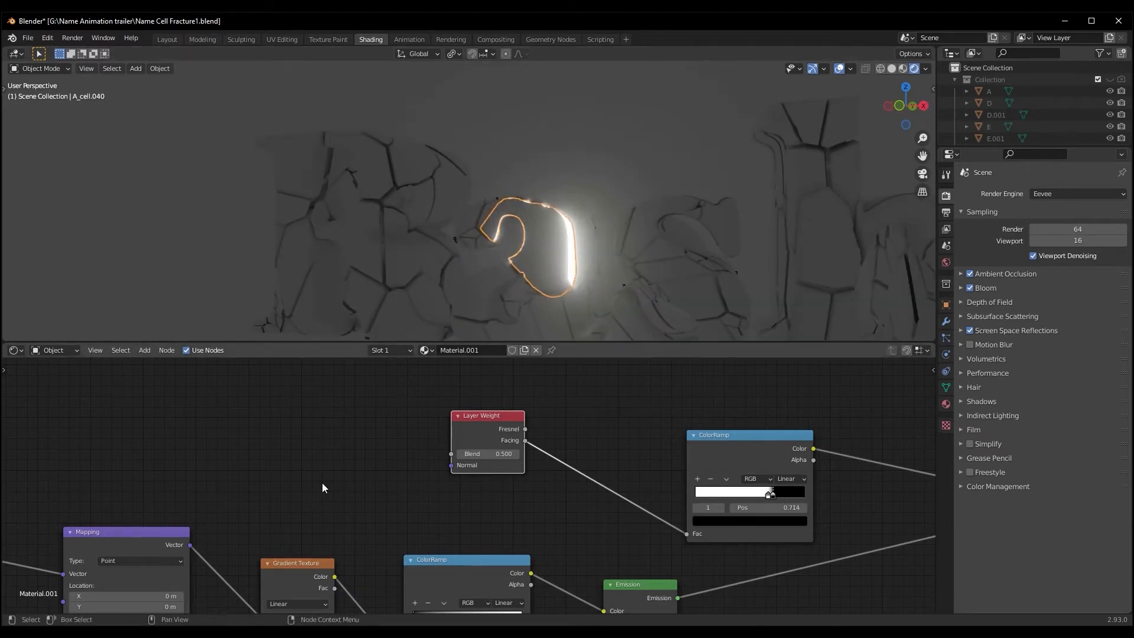
- Add a Noise Texture node and connect its Fac output to the Layer Weight Blend input
middle_drag(287, 448, 364, 465)
key(shift+a)
mouse_move(357, 451)
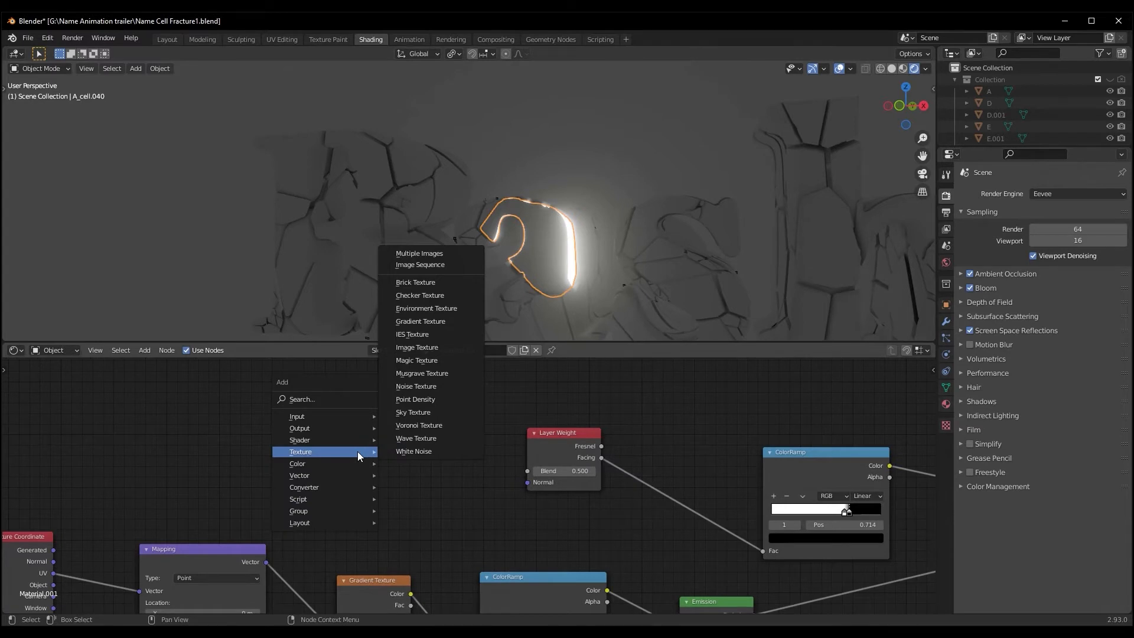
click(416, 386)
drag(454, 412, 483, 386)
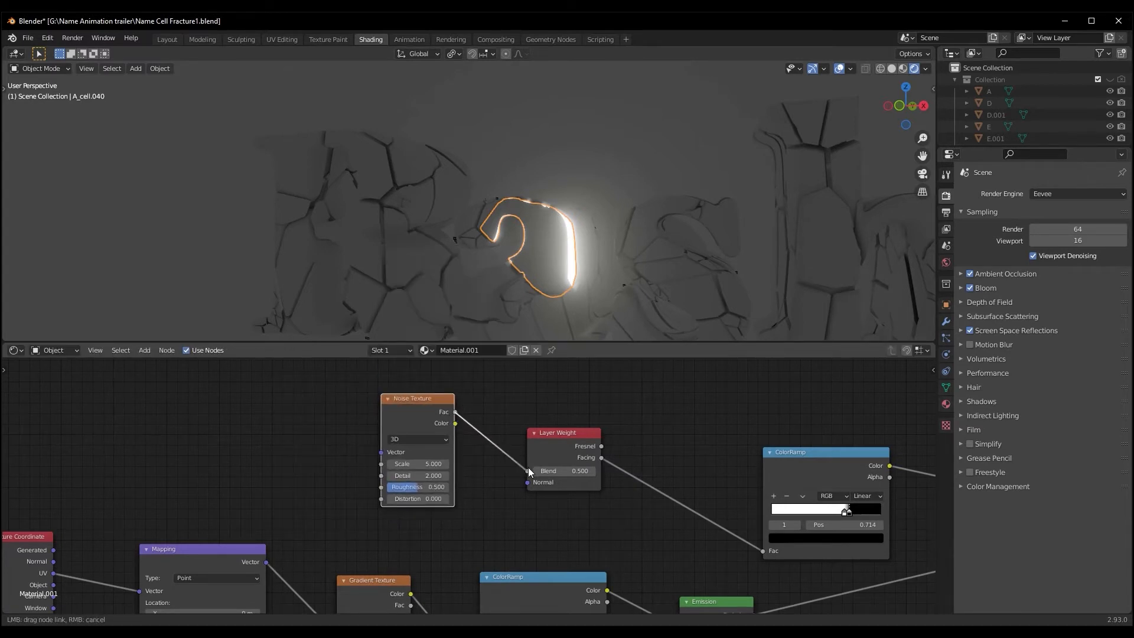
drag(529, 473, 528, 471)
- Set the Noise Texture to Scale 3.400, Detail 16, Roughness 0.575 and Distortion 2, and check the glow
middle_drag(563, 323, 559, 285)
drag(423, 463, 539, 507)
drag(413, 487, 428, 503)
middle_drag(508, 260, 548, 240)
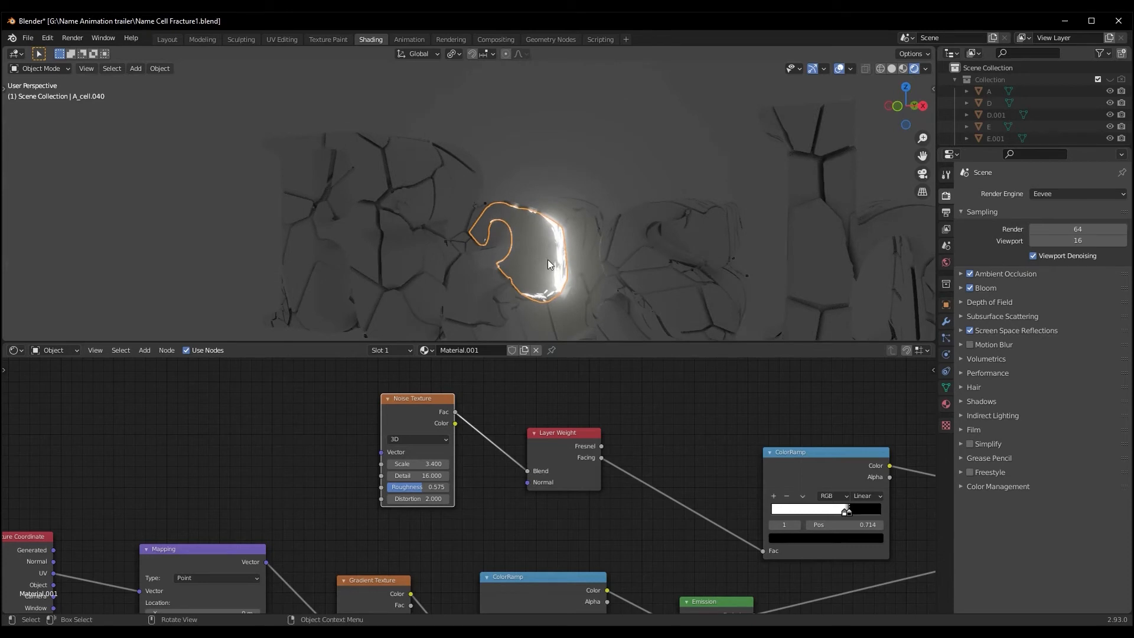
- Color the end stop of the emission ColorRamp red and move it to position 0.805
middle_drag(504, 505, 492, 398)
click(586, 530)
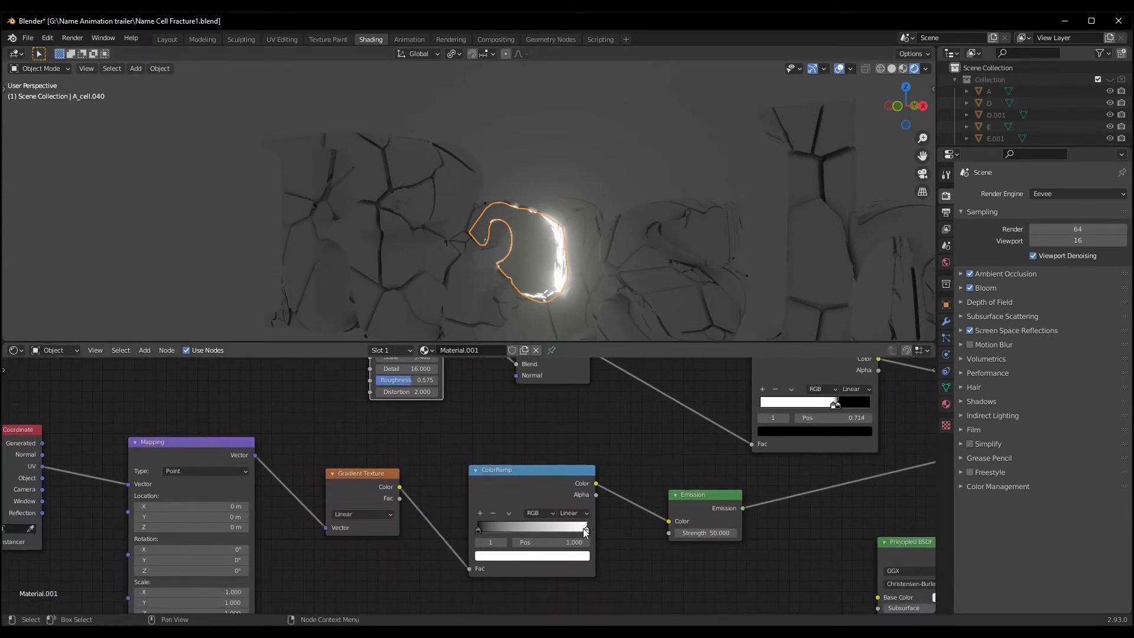
click(552, 556)
drag(527, 455, 512, 501)
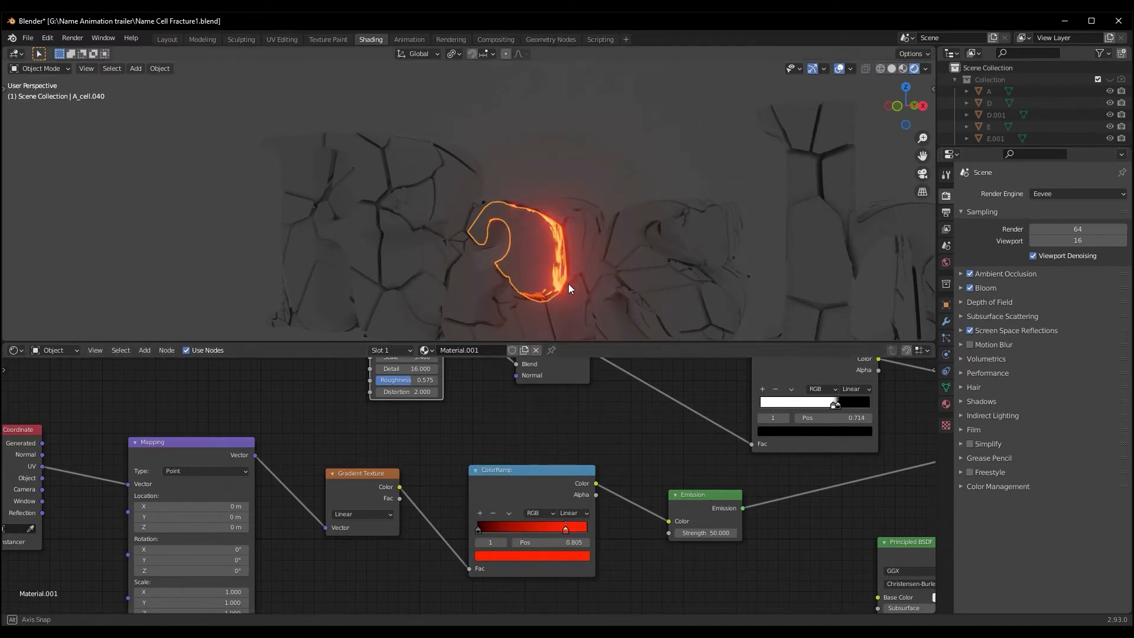
- Change the Gradient Texture type to Easing and check the glow on the selected piece
click(373, 516)
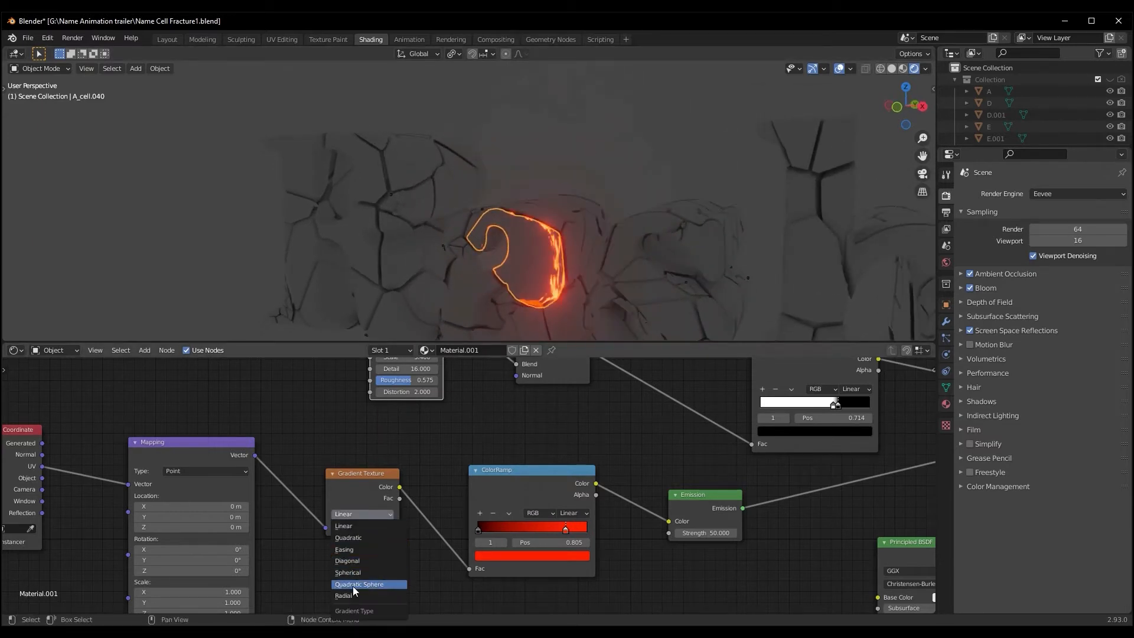
click(361, 551)
middle_drag(549, 301, 540, 298)
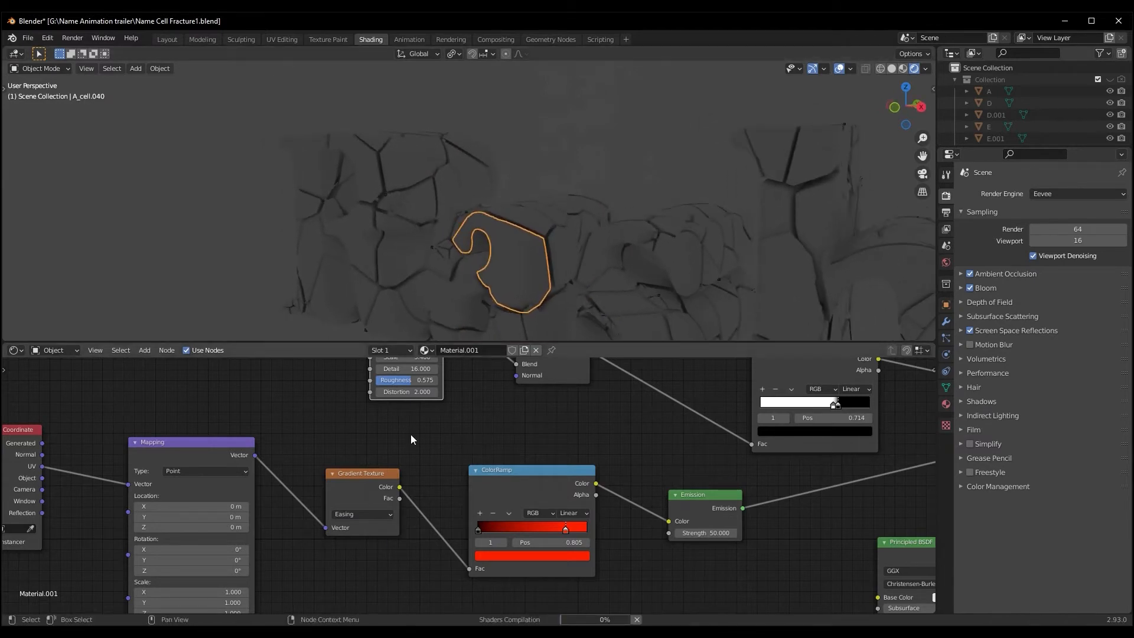
click(369, 513)
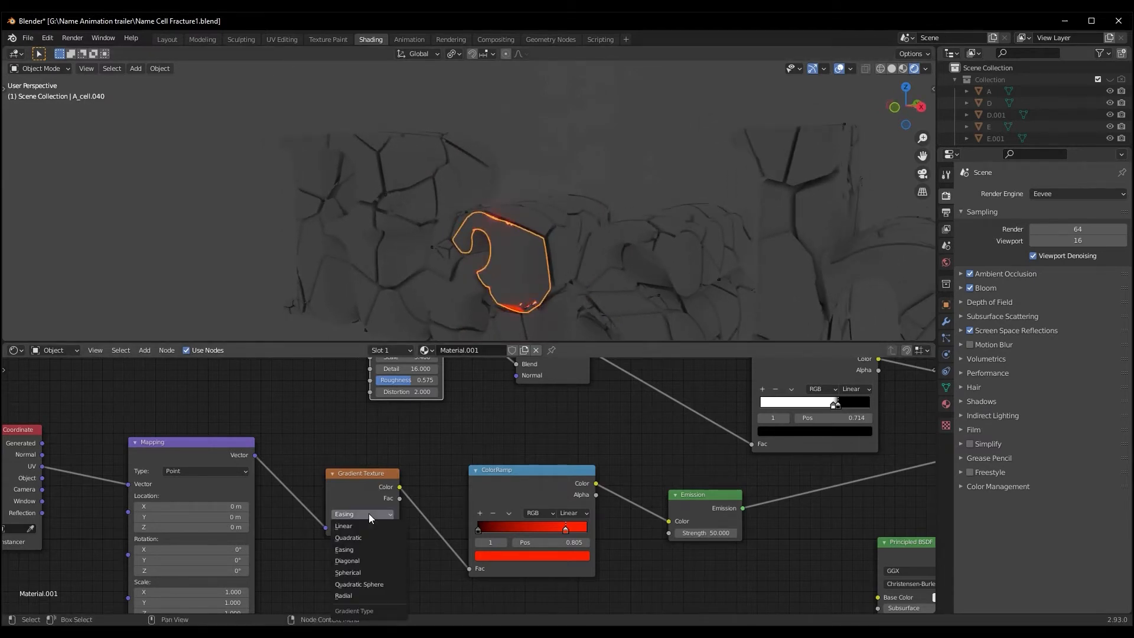
- Place the emission ColorRamp's red stop at 0.623 and bring the black stop close before it
middle_drag(591, 260, 576, 263)
scroll(532, 484, up, 1)
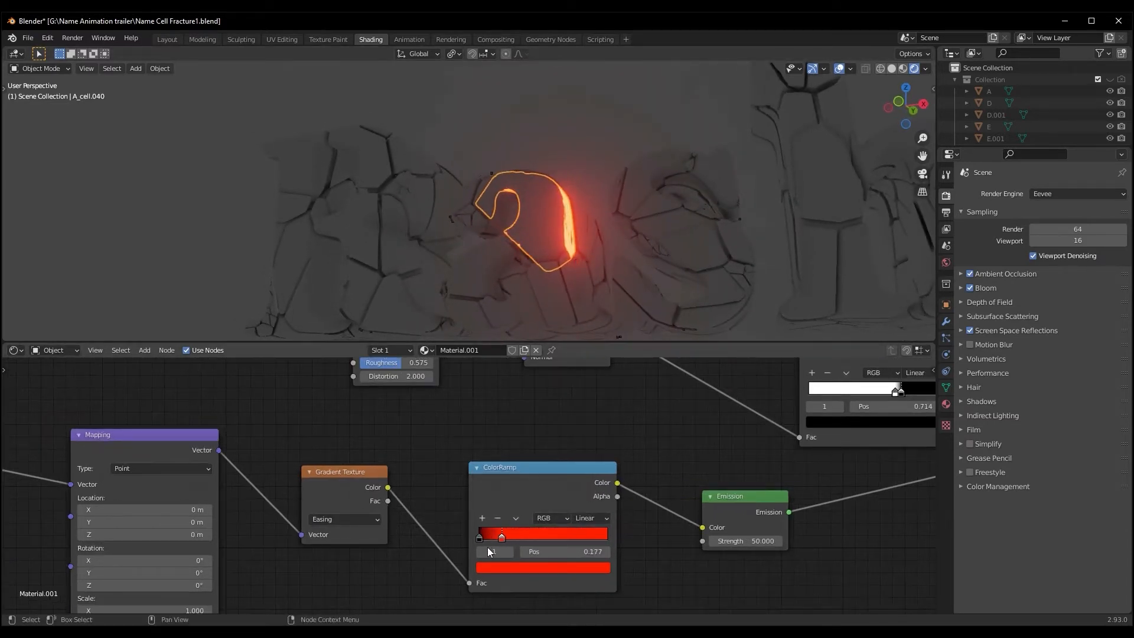
drag(506, 537, 558, 538)
drag(479, 537, 574, 540)
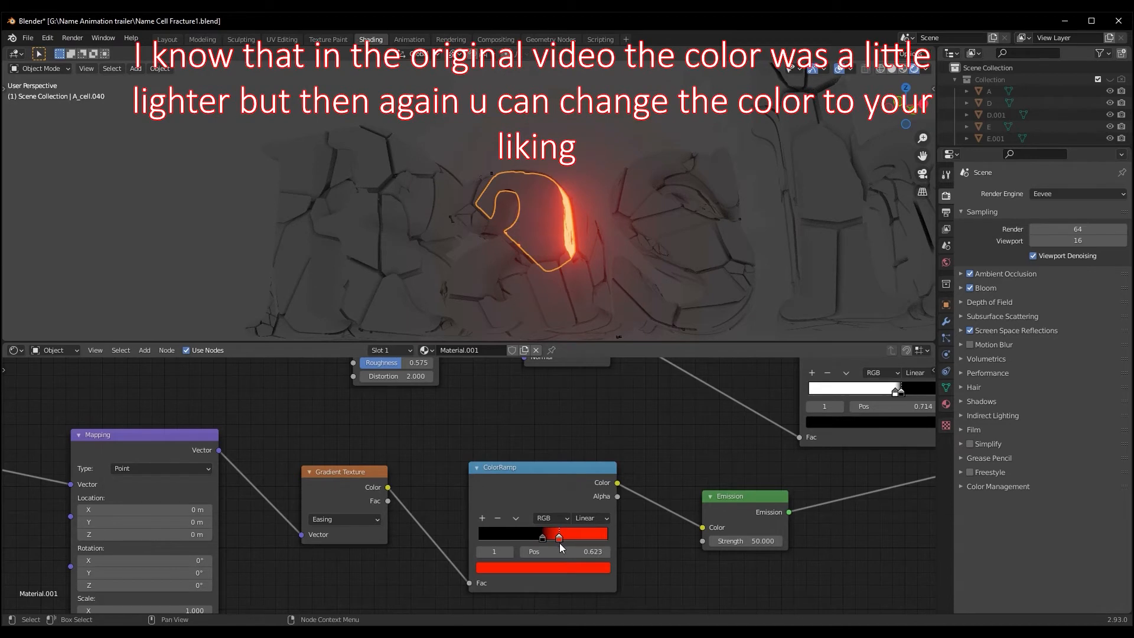
- Move the white stop of the Layer Weight's ColorRamp to 0.736 and check the glow
middle_drag(846, 407, 700, 464)
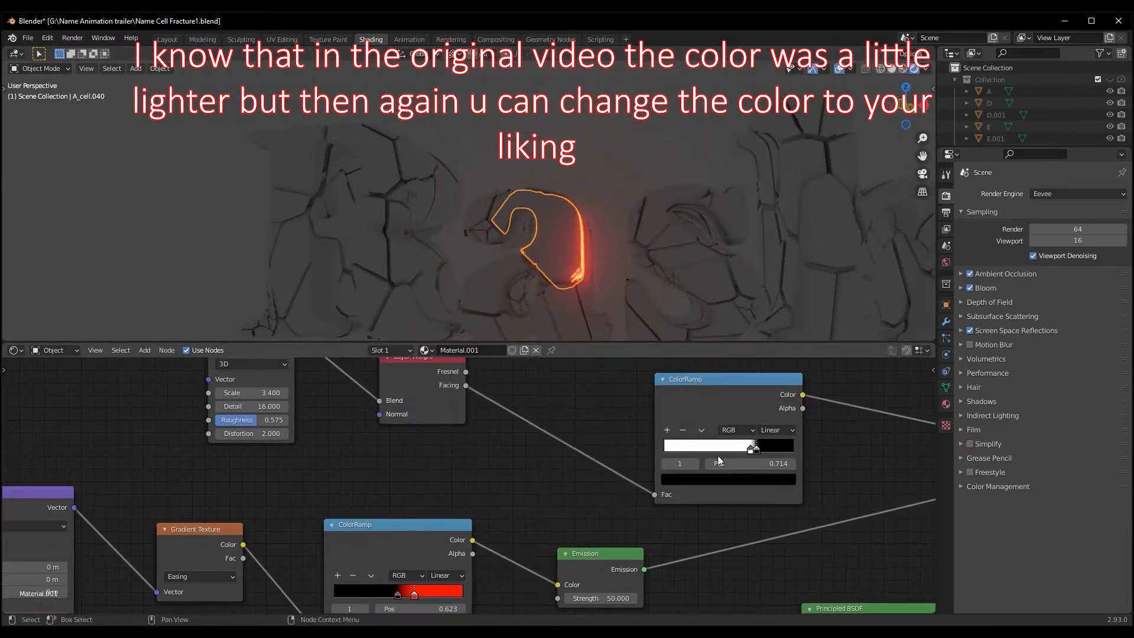
mouse_move(750, 451)
mouse_down()
mouse_move(775, 452)
mouse_move(760, 449)
mouse_up()
mouse_move(582, 301)
middle_down()
mouse_move(557, 286)
mouse_move(566, 295)
middle_up()
- Try driving the Noise Texture's Vector input from the Mapping node and check the glow from several angles
middle_drag(524, 509, 663, 556)
scroll(620, 483, down, 2)
click(433, 441)
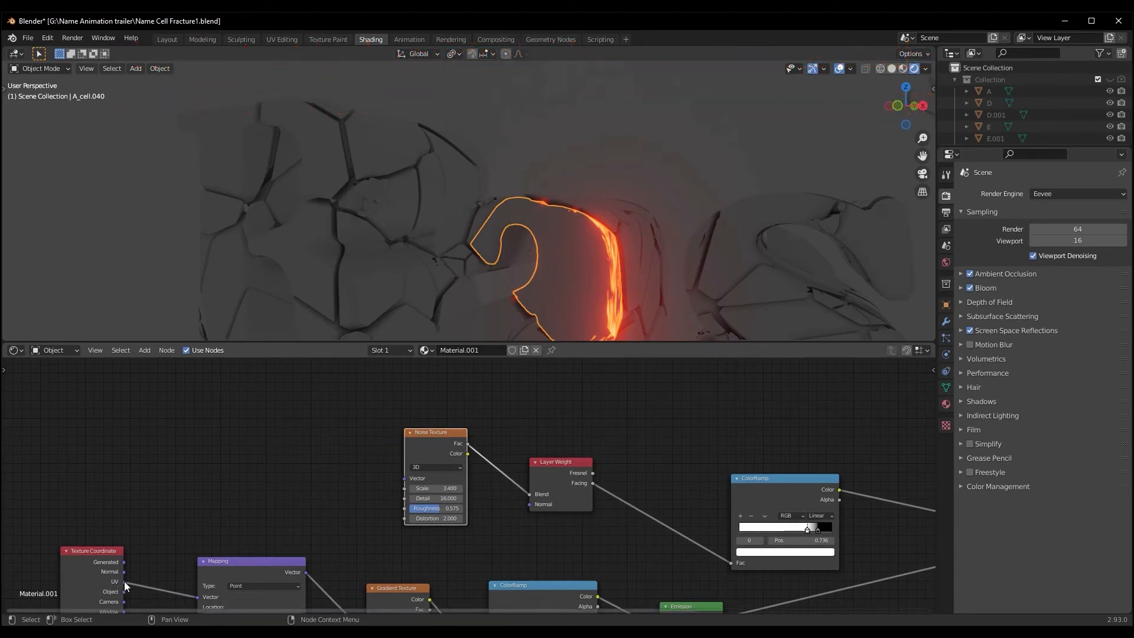
drag(305, 572, 404, 478)
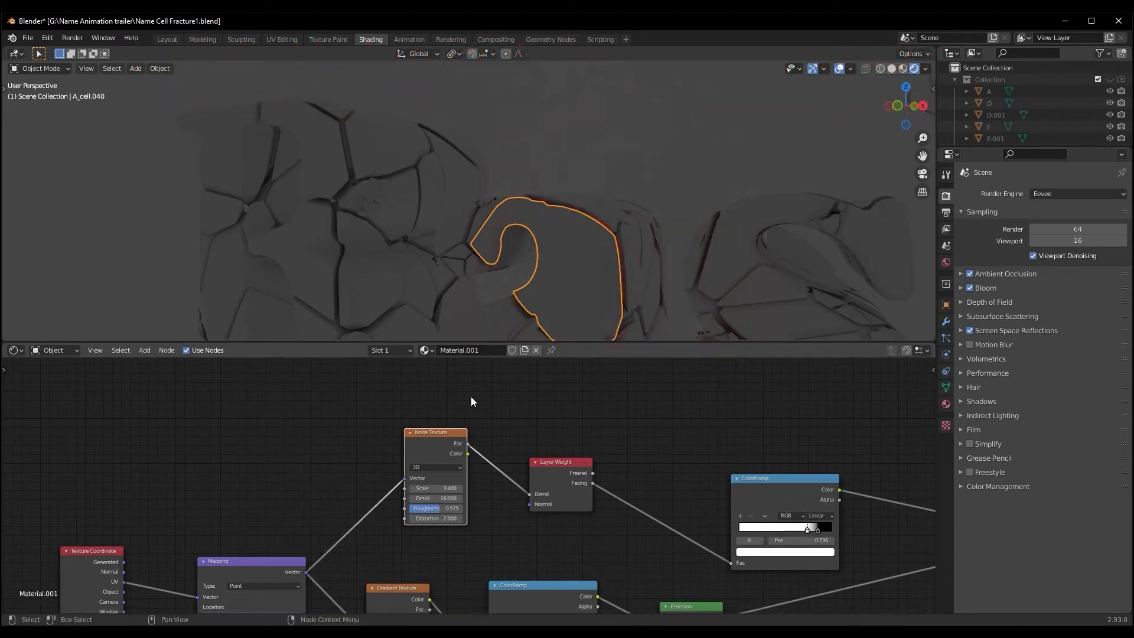
mouse_move(646, 264)
middle_down()
mouse_move(577, 256)
mouse_move(643, 283)
mouse_move(620, 279)
mouse_move(610, 254)
mouse_move(636, 248)
mouse_move(629, 275)
mouse_move(653, 250)
mouse_move(635, 260)
middle_up()
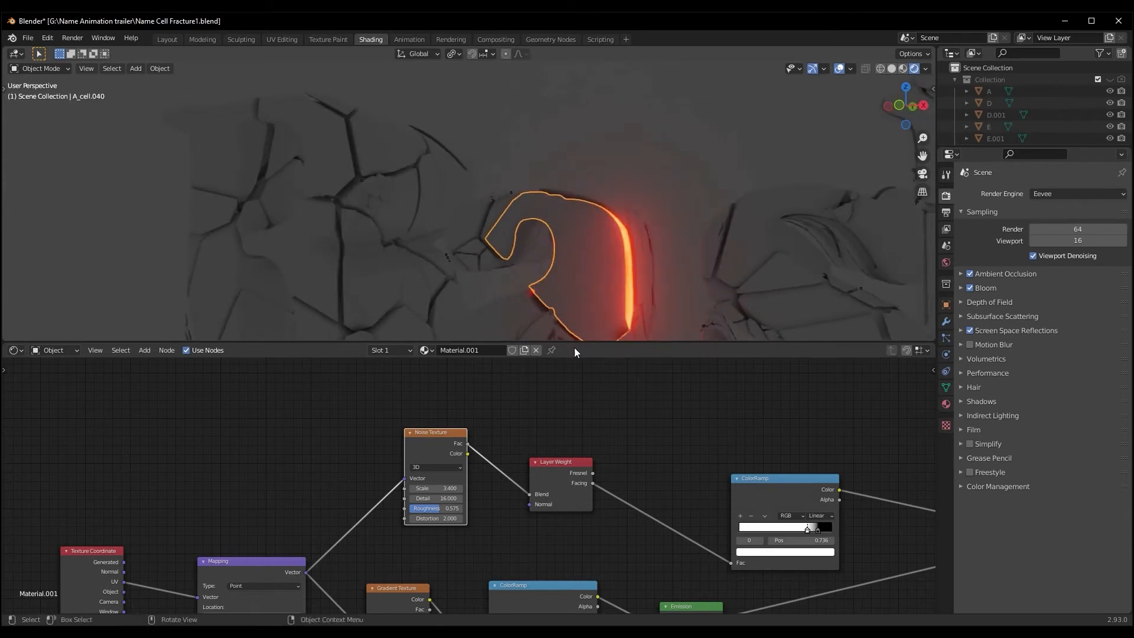
middle_drag(594, 324, 609, 295)
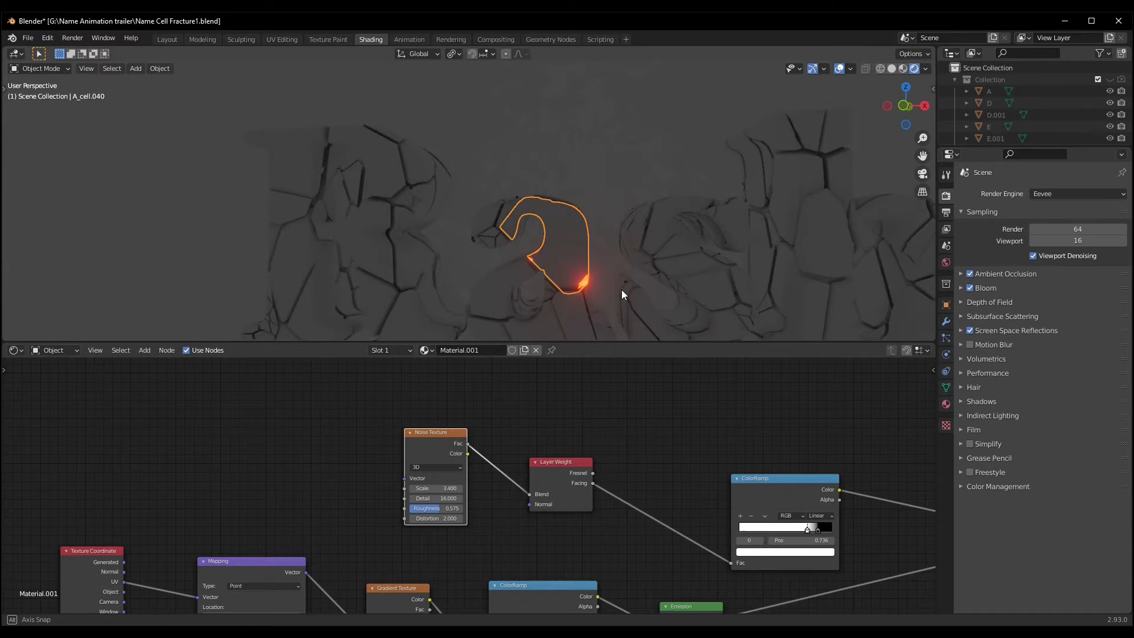
- Link the active piece's material to all fractured pieces of the title and check the glowing letters
scroll(605, 476, down, 1)
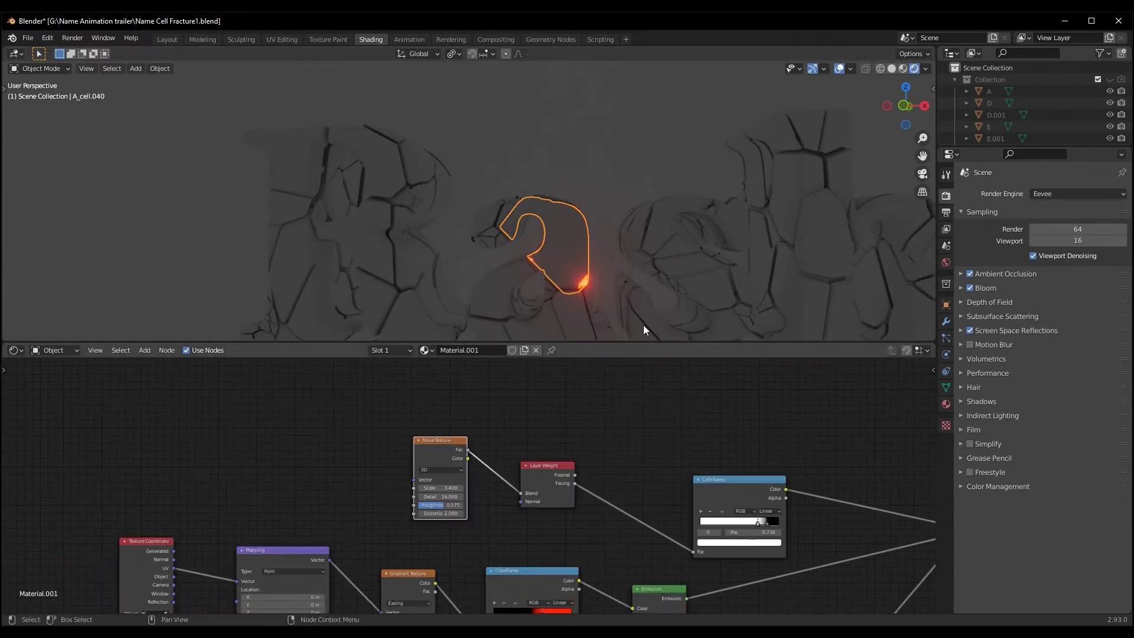
scroll(642, 249, down, 6)
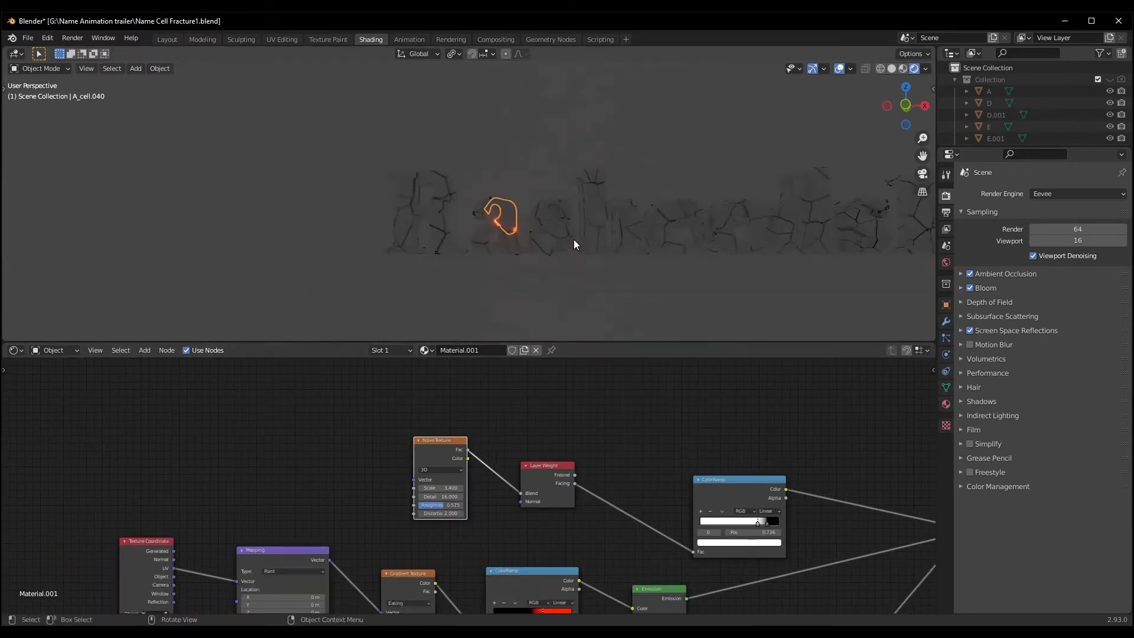
key(a)
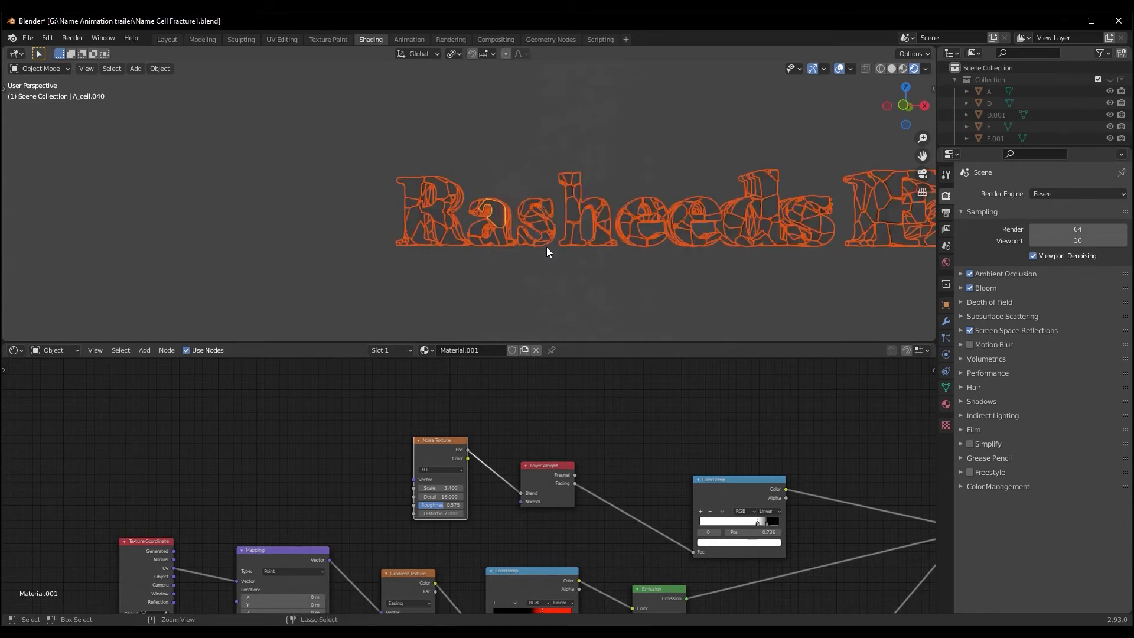
key(ctrl+l)
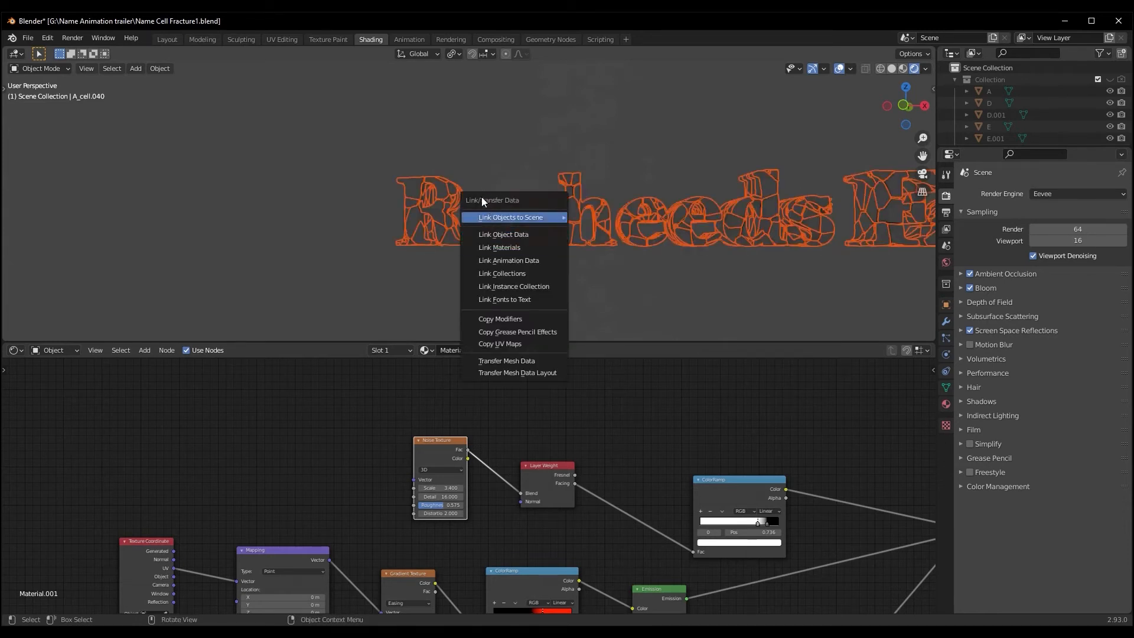
click(499, 248)
key(space)
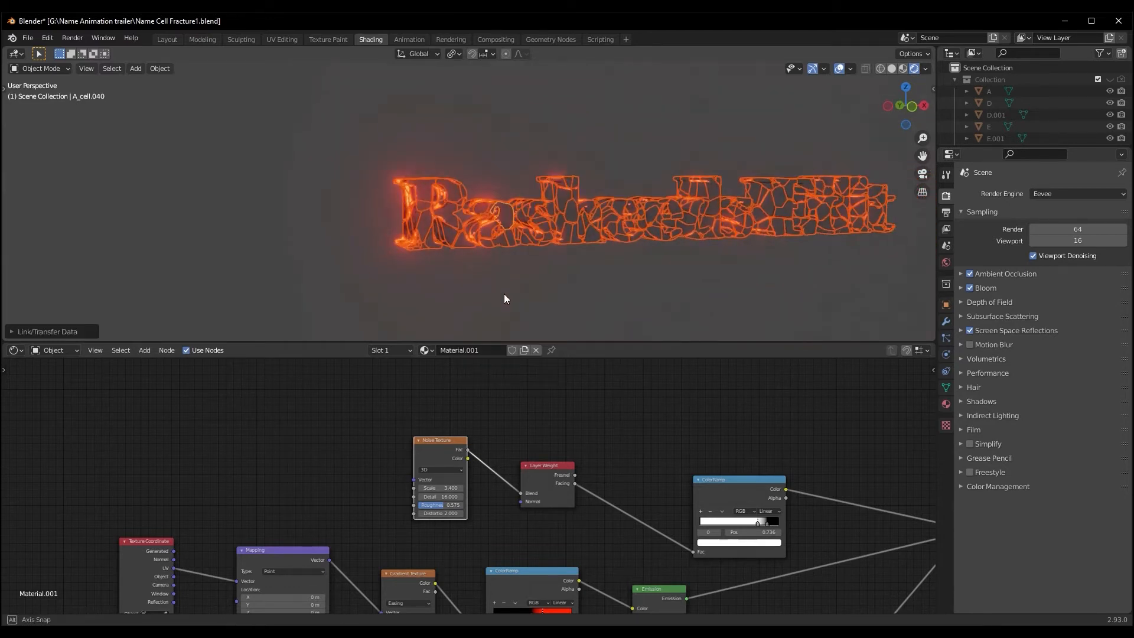
scroll(462, 296, up, 4)
middle_drag(465, 296, 491, 302)
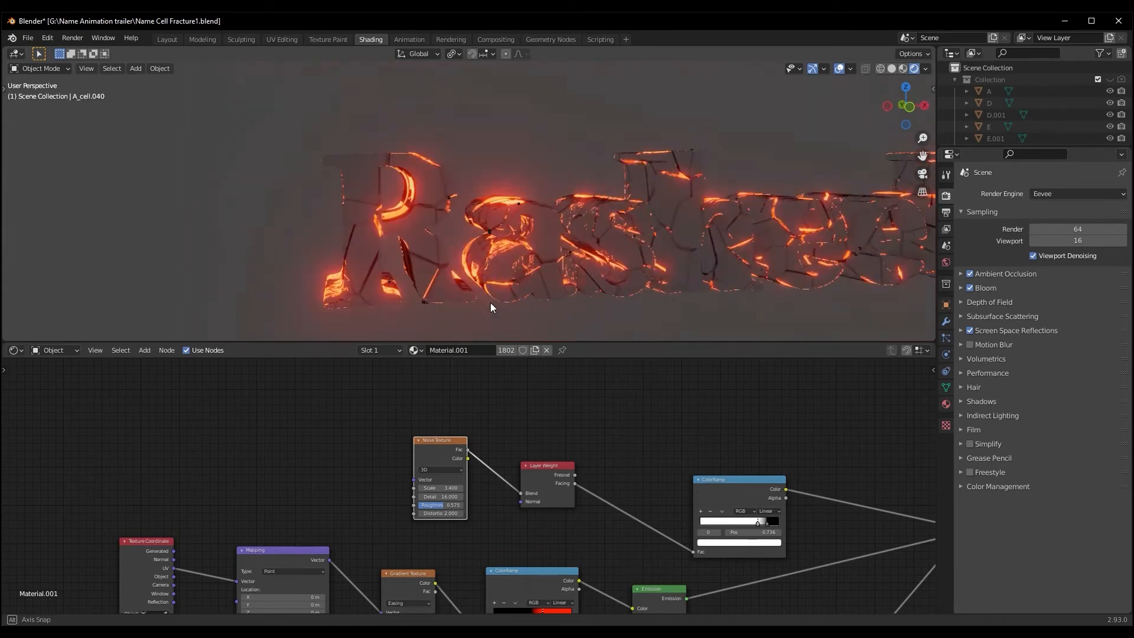
- Switch the viewport to Material Preview and select the upper stem piece of the letter R
click(903, 68)
middle_drag(521, 225, 495, 225)
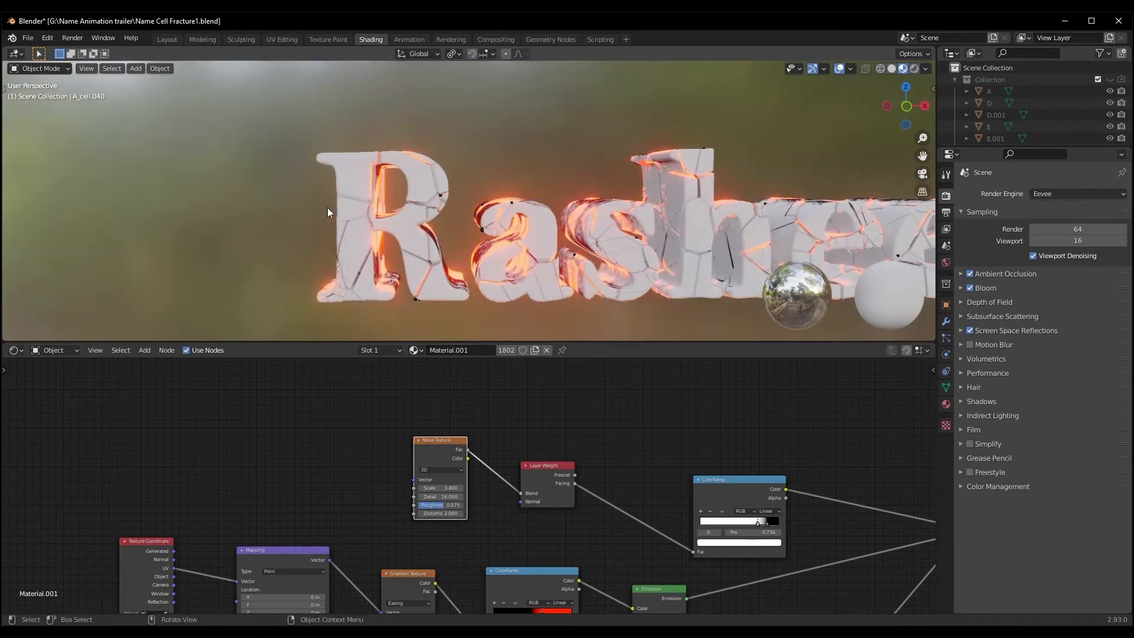
click(353, 171)
middle_drag(367, 241, 396, 247)
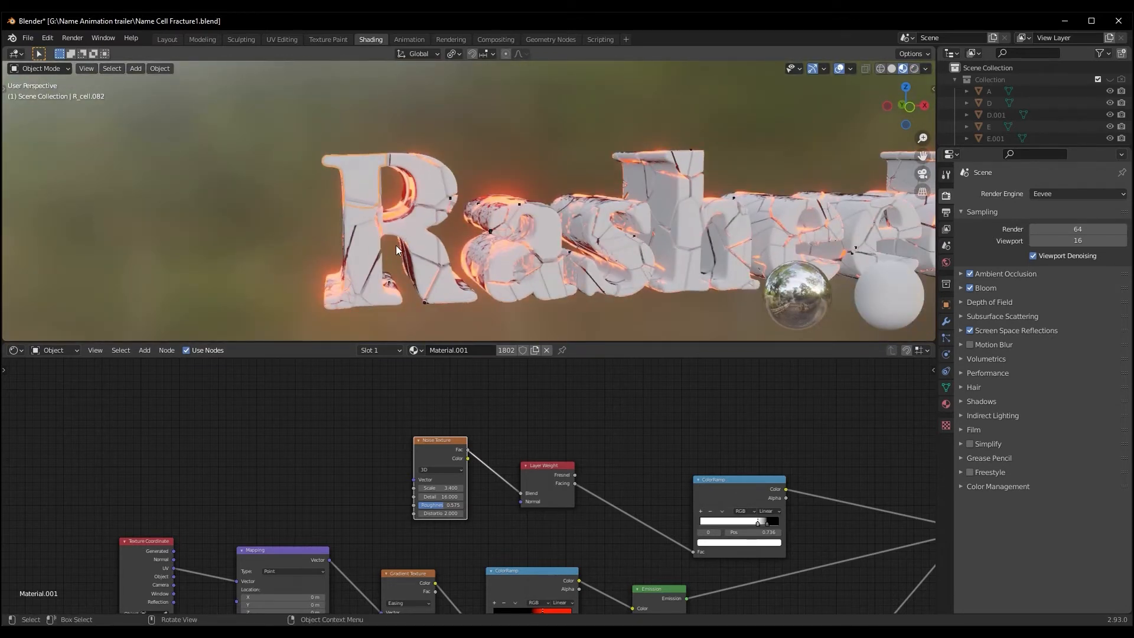
scroll(448, 259, up, 2)
mouse_move(448, 259)
middle_down()
mouse_move(474, 252)
mouse_move(450, 256)
middle_up()
- Raise the Principled BSDF's Metallic to 0.995 and Specular to 1, and check the surface reflections
middle_drag(684, 446, 551, 261)
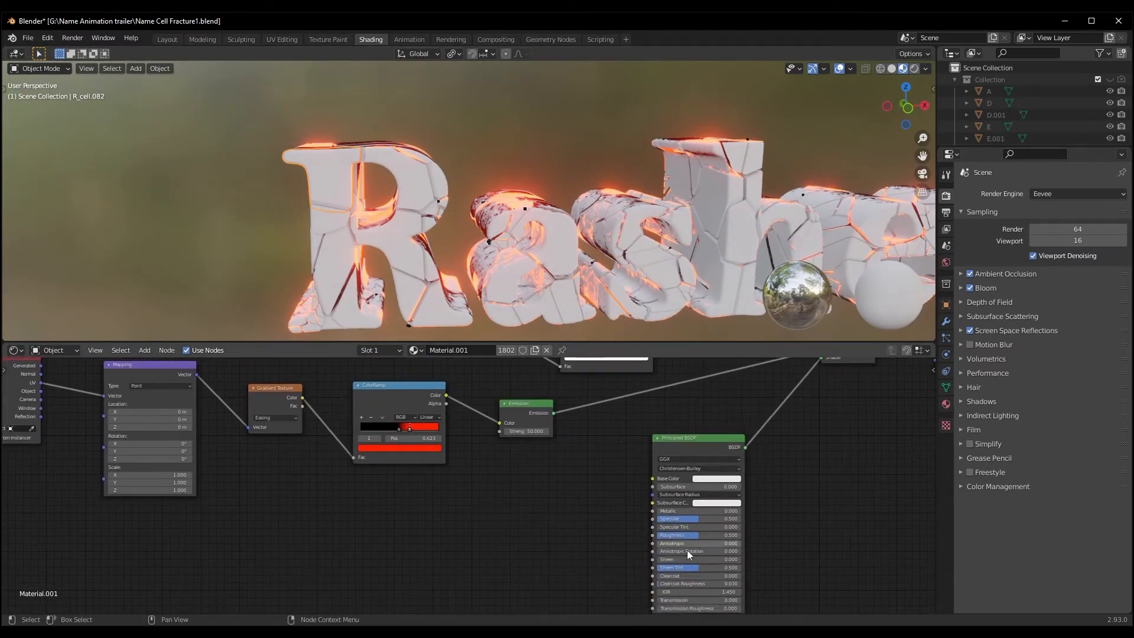
drag(667, 508, 762, 516)
scroll(754, 434, down, 1)
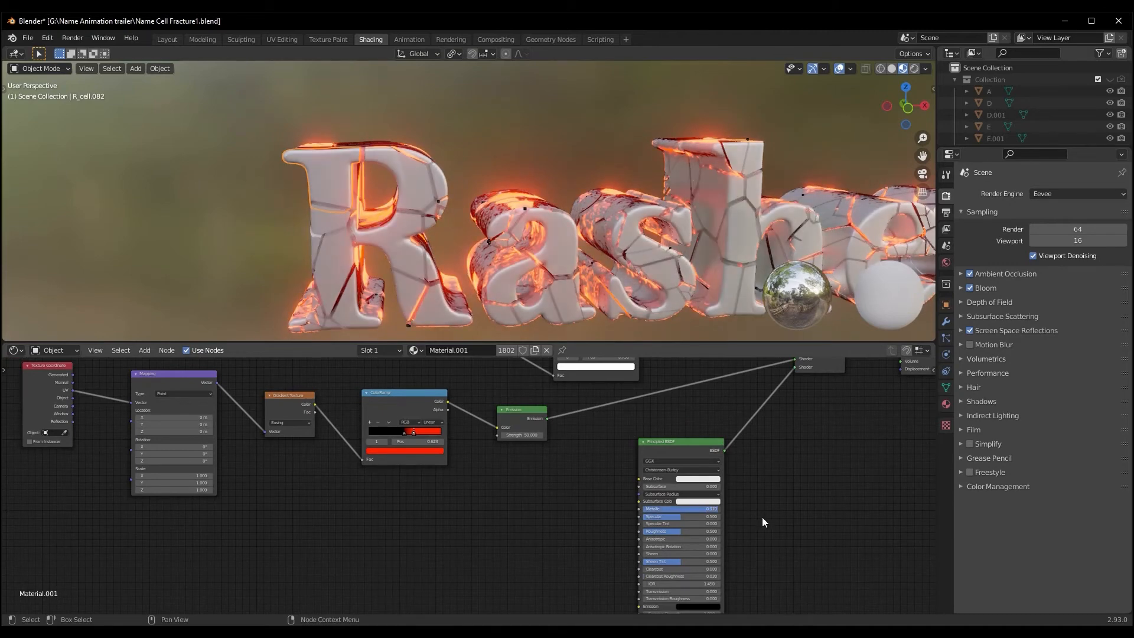
middle_drag(530, 314, 536, 272)
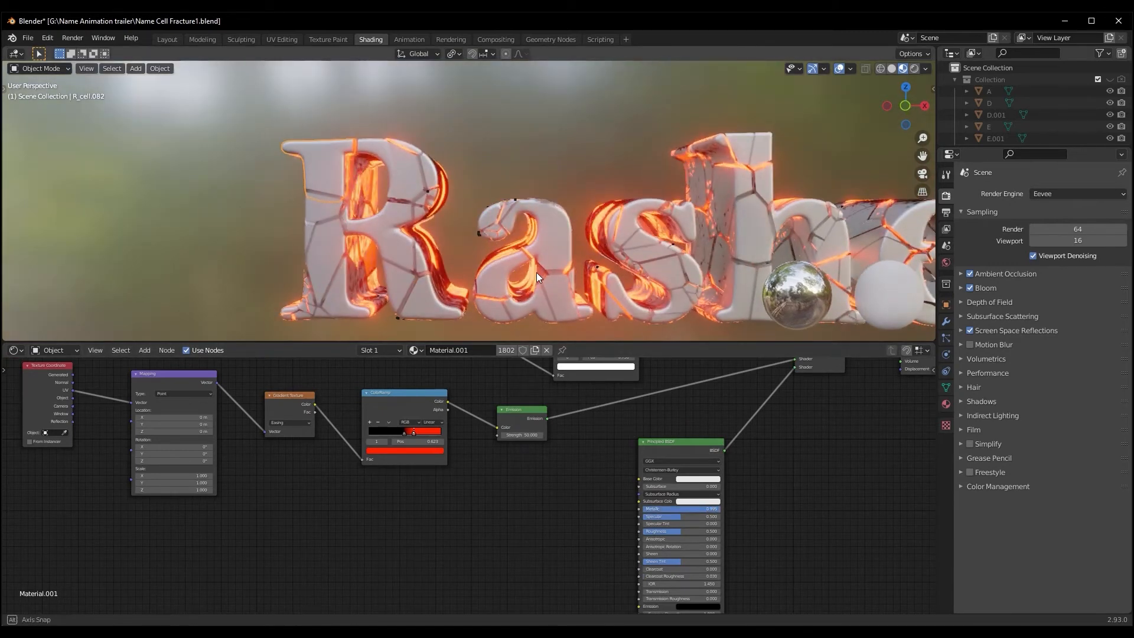
drag(670, 518, 732, 517)
mouse_move(571, 300)
middle_down()
mouse_move(562, 306)
mouse_move(639, 306)
mouse_move(569, 299)
middle_up()
scroll(686, 545, up, 1)
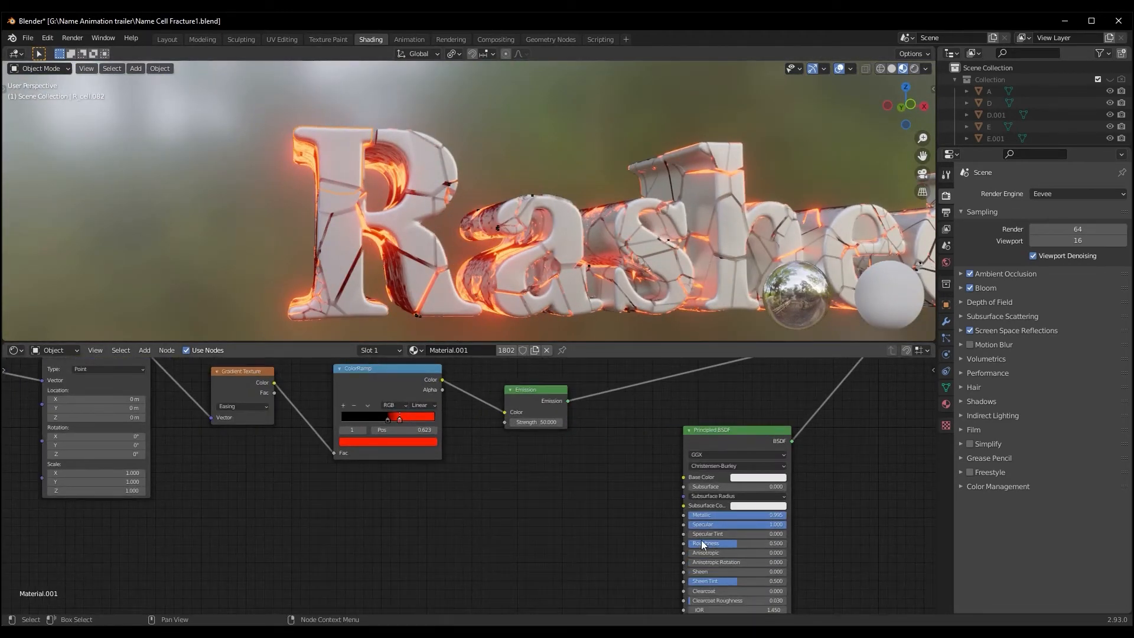
- Add a Brick Texture node below the emission ColorRamp and connect its Color output to the Principled BSDF's Normal
scroll(530, 516, down, 1)
middle_drag(502, 545, 563, 527)
key(shift+a)
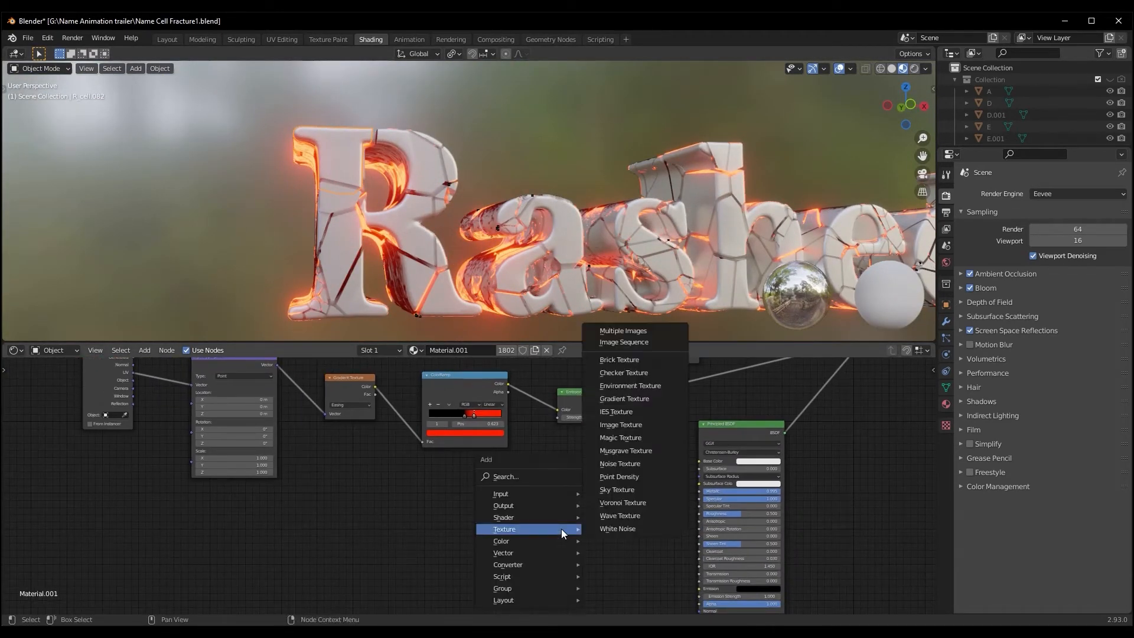
mouse_move(522, 530)
click(632, 361)
click(481, 471)
middle_drag(547, 494, 601, 468)
drag(593, 463, 754, 584)
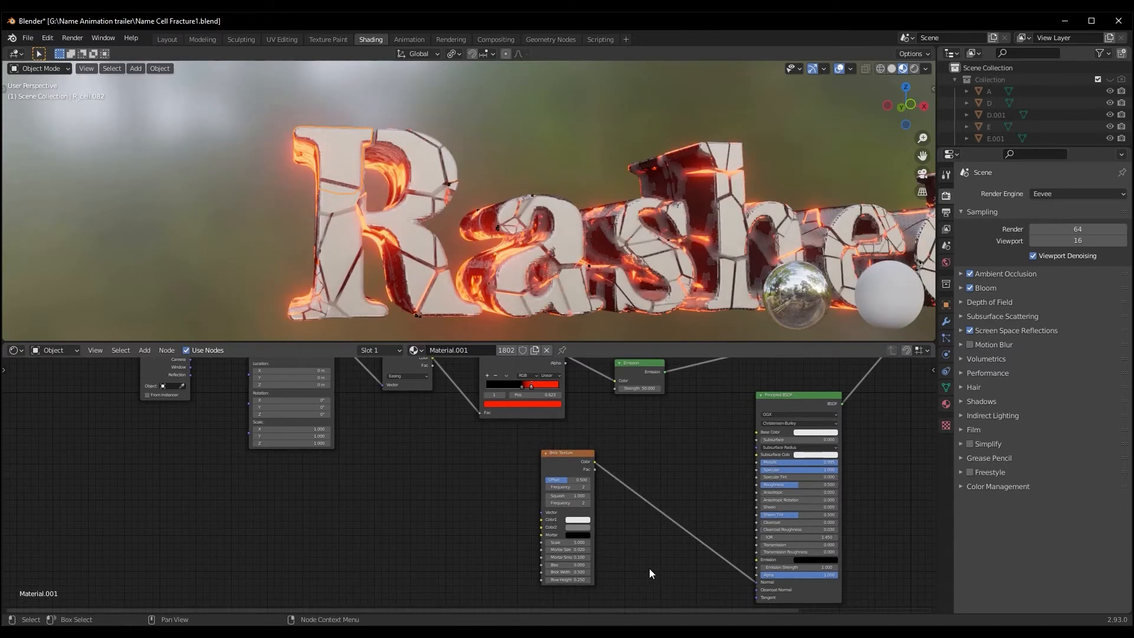
- Insert a Bump node between the Brick Texture and the Principled BSDF's Normal, feeding the brick Color into Height
key(shift+a)
mouse_move(647, 568)
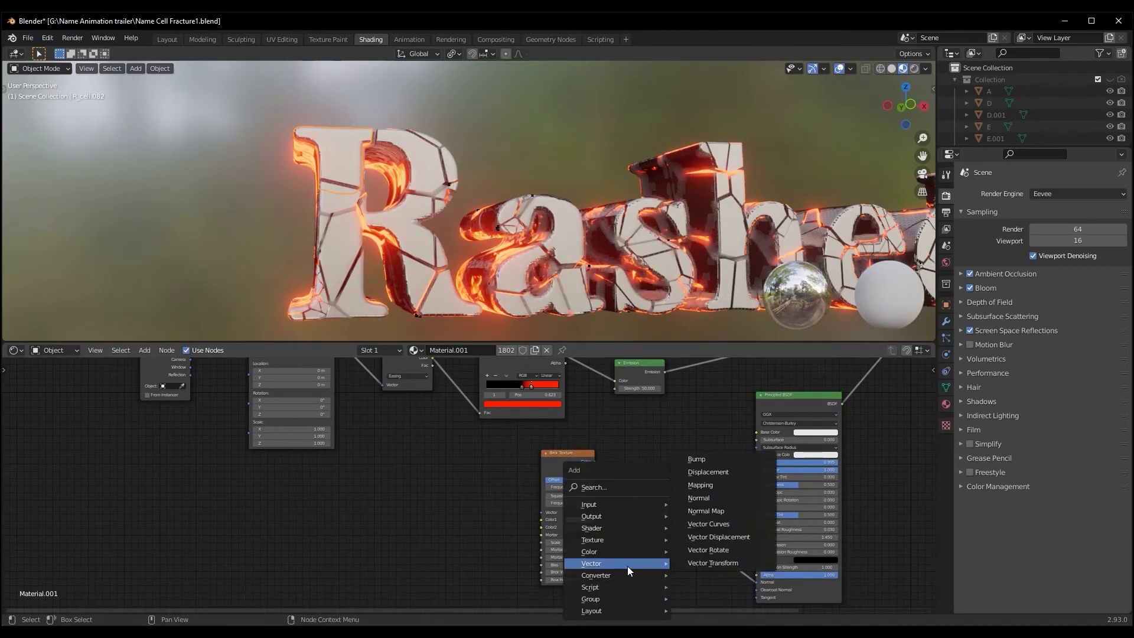
click(694, 460)
click(668, 515)
middle_drag(667, 515, 695, 508)
mouse_move(700, 554)
mouse_down()
mouse_move(689, 550)
mouse_move(700, 547)
mouse_up()
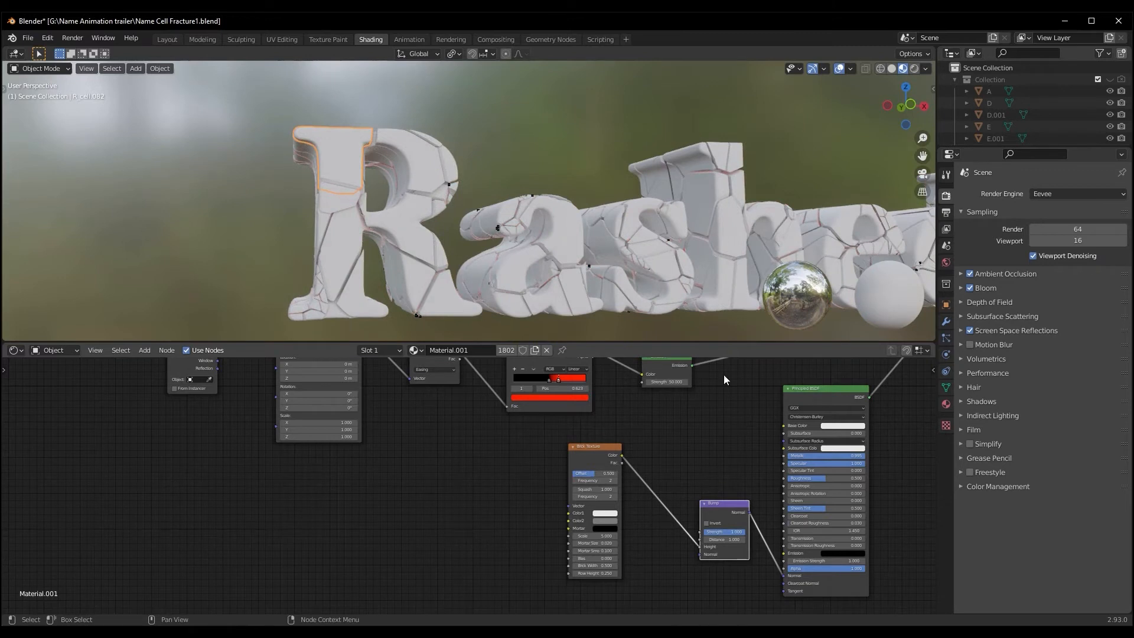
- Set the Bump node's Strength to 0.8
middle_drag(674, 229, 631, 271)
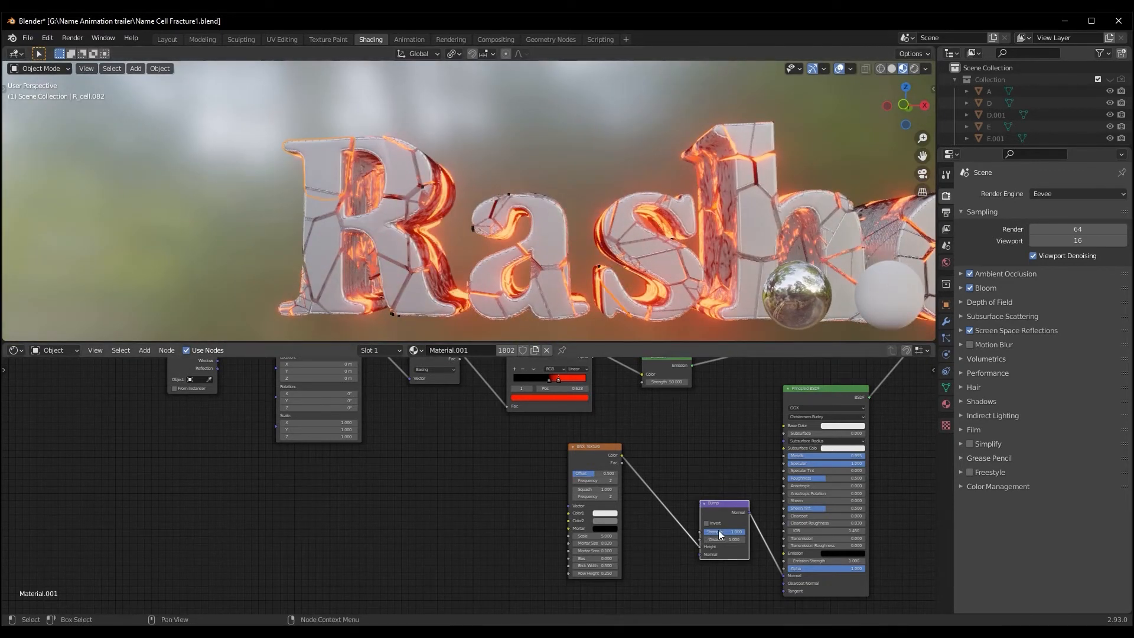
text(.8)
key(Return)
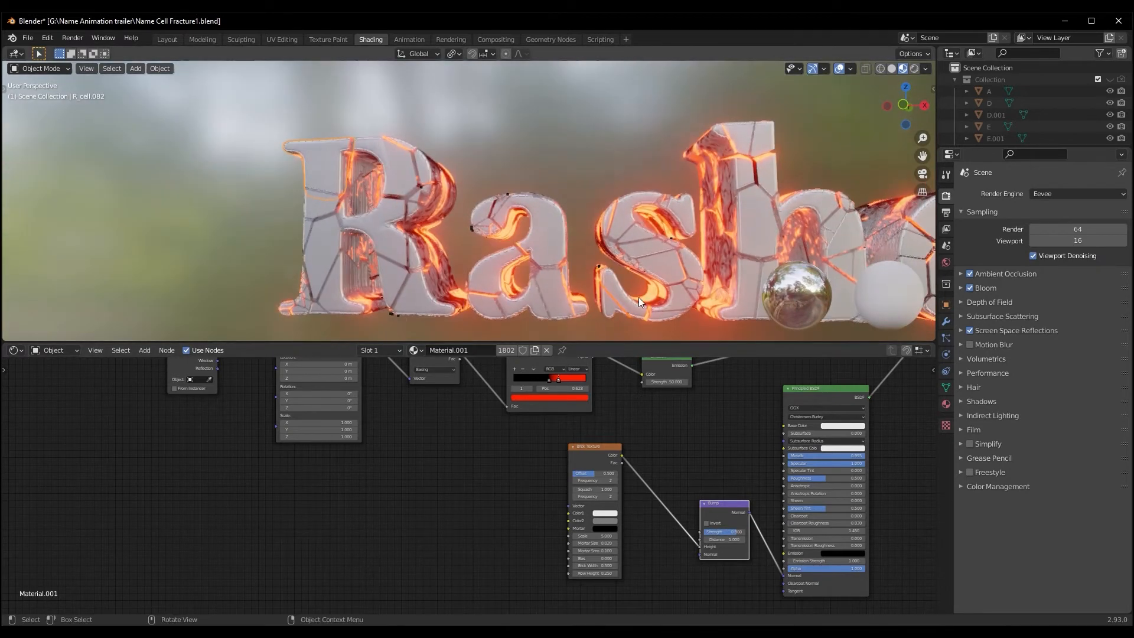
- Move the Brick Texture away from the Bump node and connect the Mapping Vector output to its Vector input
drag(587, 455, 536, 479)
middle_drag(359, 413, 404, 430)
scroll(431, 385, down, 2)
drag(422, 377, 547, 536)
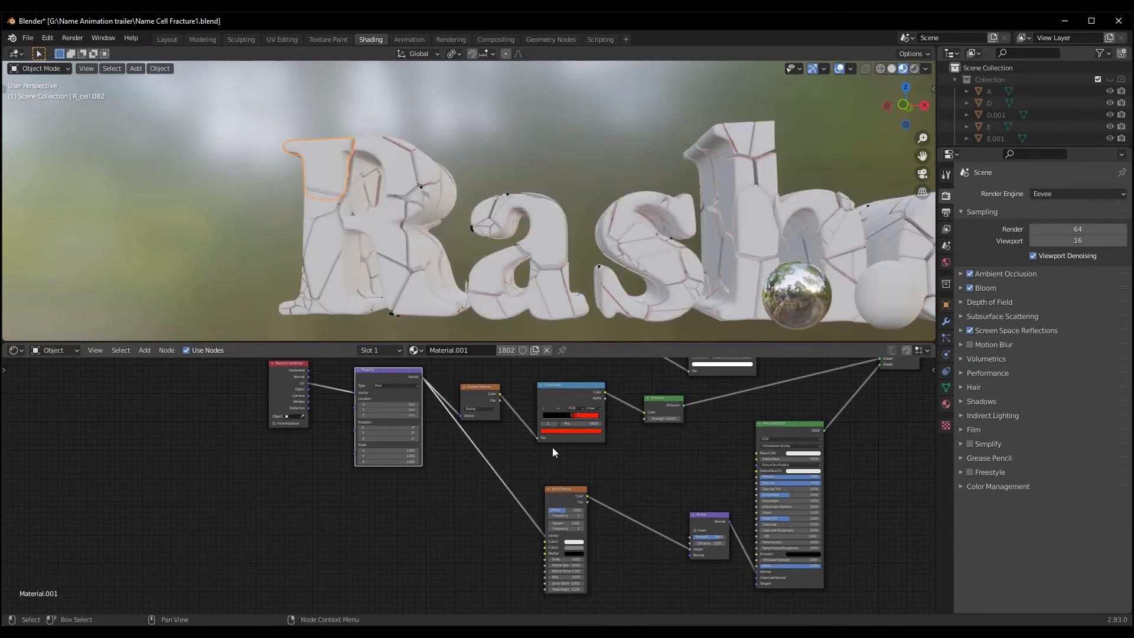
mouse_move(462, 260)
middle_down()
mouse_move(508, 268)
mouse_move(467, 264)
middle_up()
scroll(496, 270, up, 5)
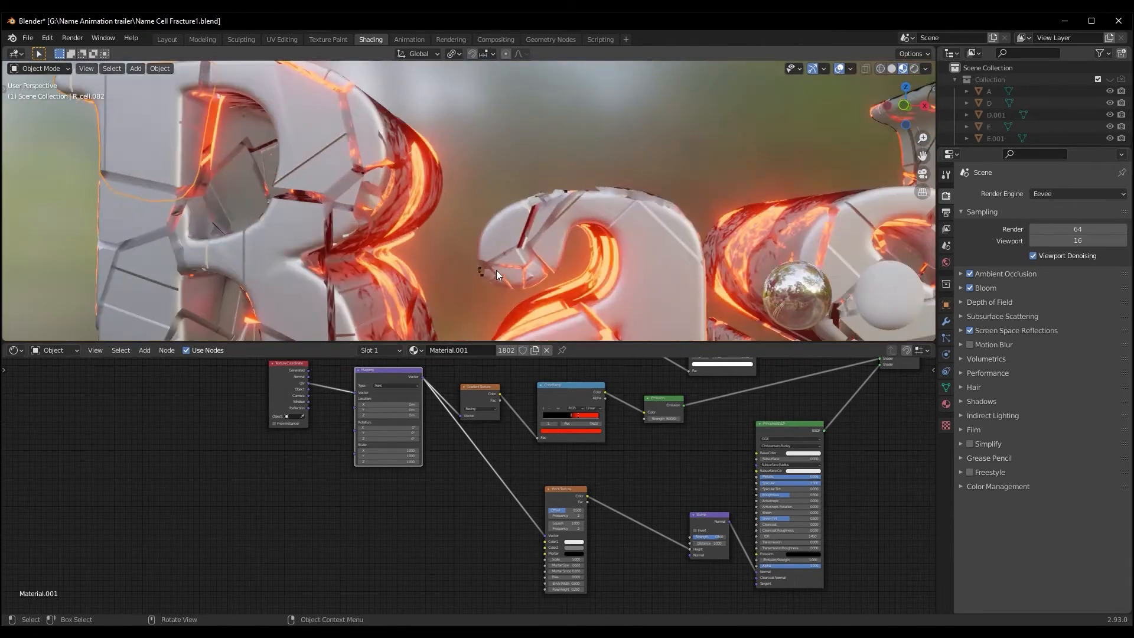
- Lower the Brick Texture's Scale and inspect the brick pattern on the letters
drag(566, 560, 547, 559)
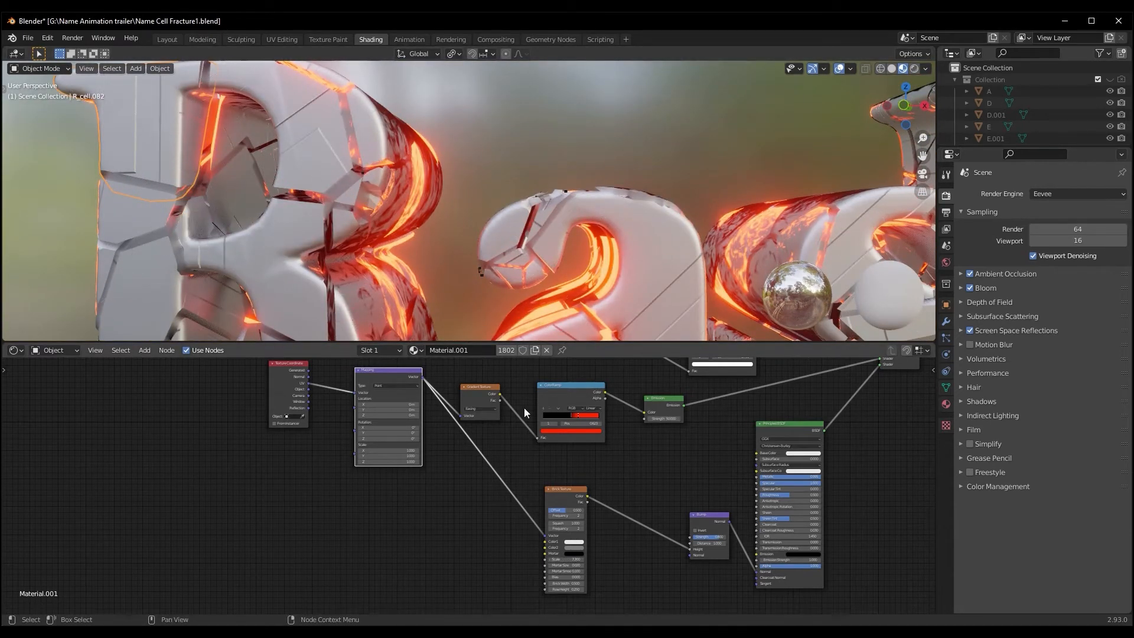
scroll(519, 260, down, 5)
scroll(531, 269, up, 1)
scroll(289, 278, up, 3)
scroll(281, 271, down, 3)
key(ctrl+alt+r)
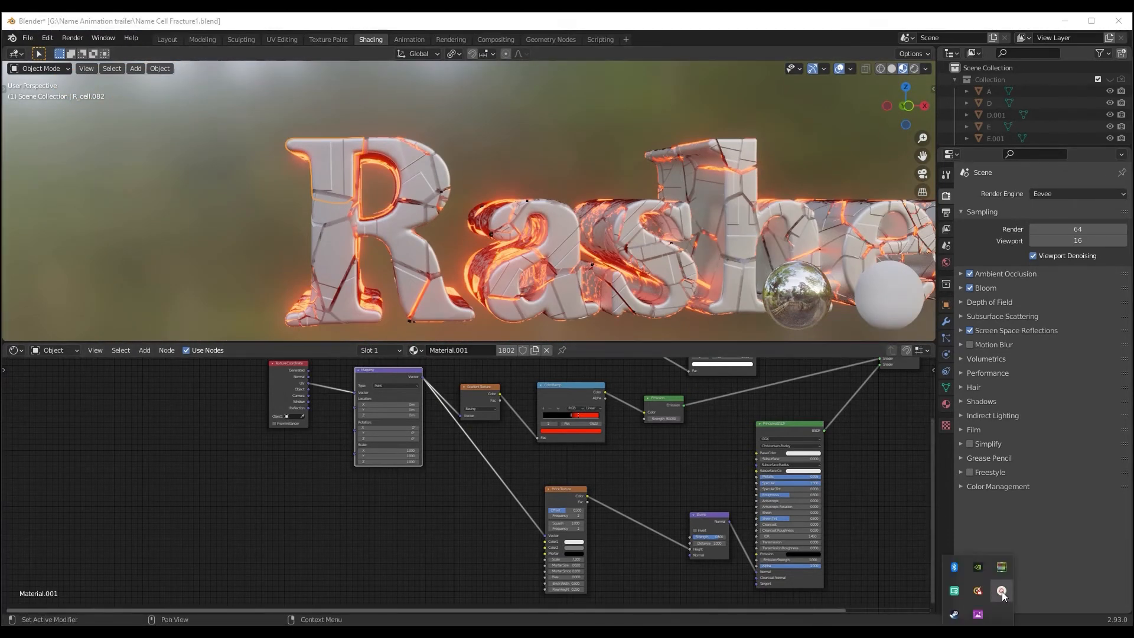
click(1109, 540)
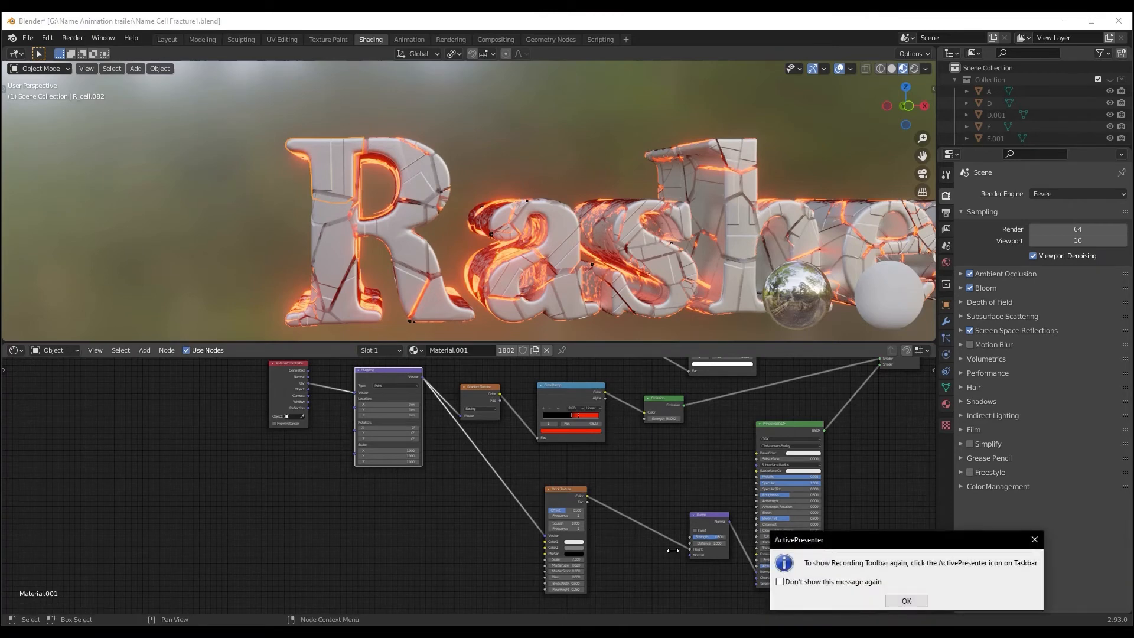
- Darken the Principled BSDF's Base Color to a dark grey and inspect the letters
click(975, 600)
middle_drag(538, 337, 289, 186)
scroll(291, 185, down, 4)
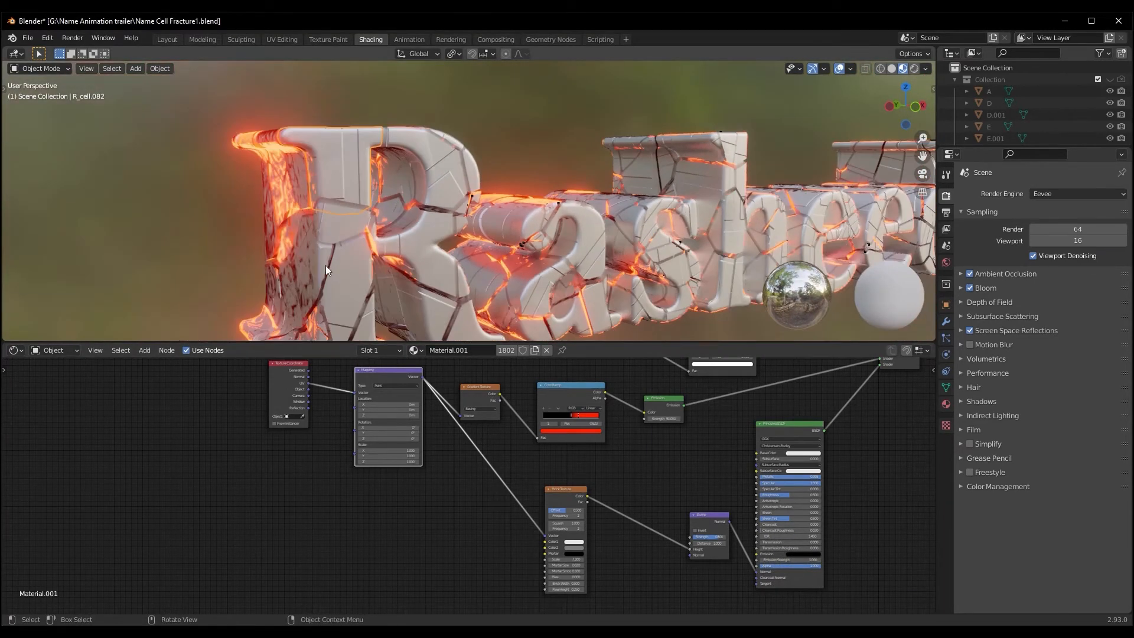
middle_drag(723, 470, 604, 485)
click(691, 468)
drag(717, 406, 717, 416)
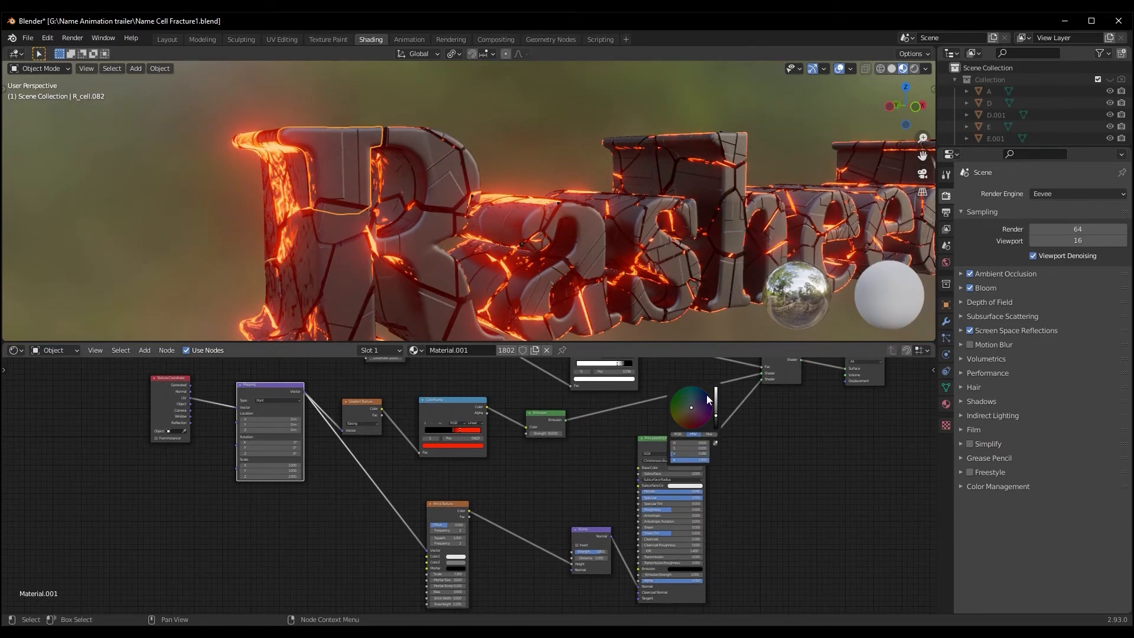
scroll(702, 298, down, 2)
middle_drag(701, 298, 456, 307)
scroll(454, 302, up, 3)
- Connect the Brick Texture's Color output to the Principled BSDF's Roughness input
middle_drag(572, 495, 598, 533)
drag(473, 538, 642, 537)
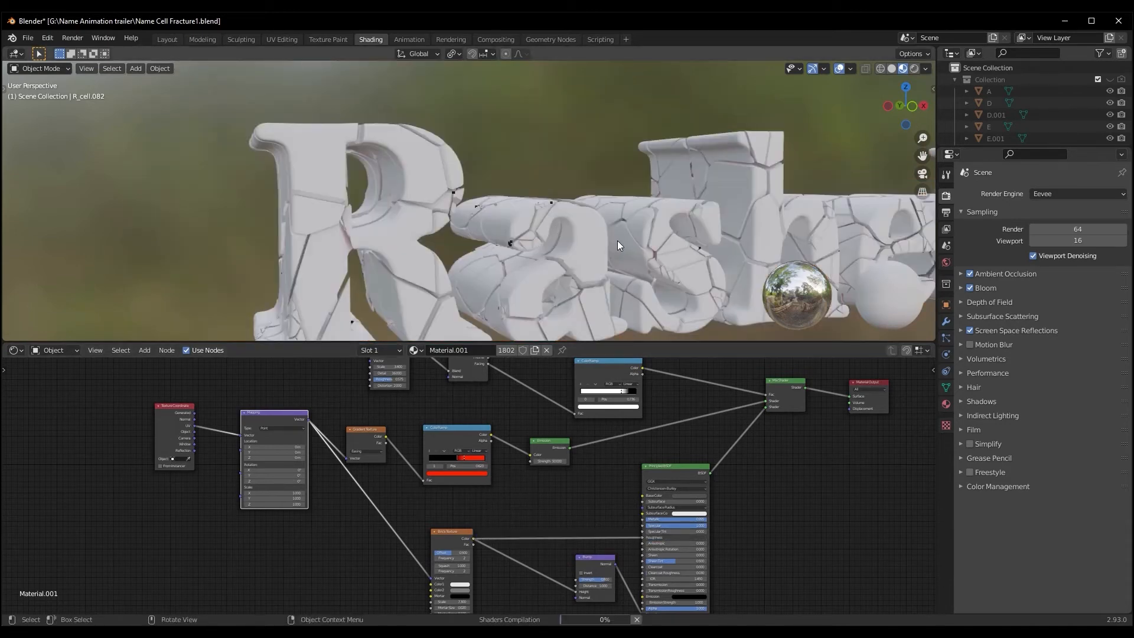
middle_drag(636, 251, 579, 264)
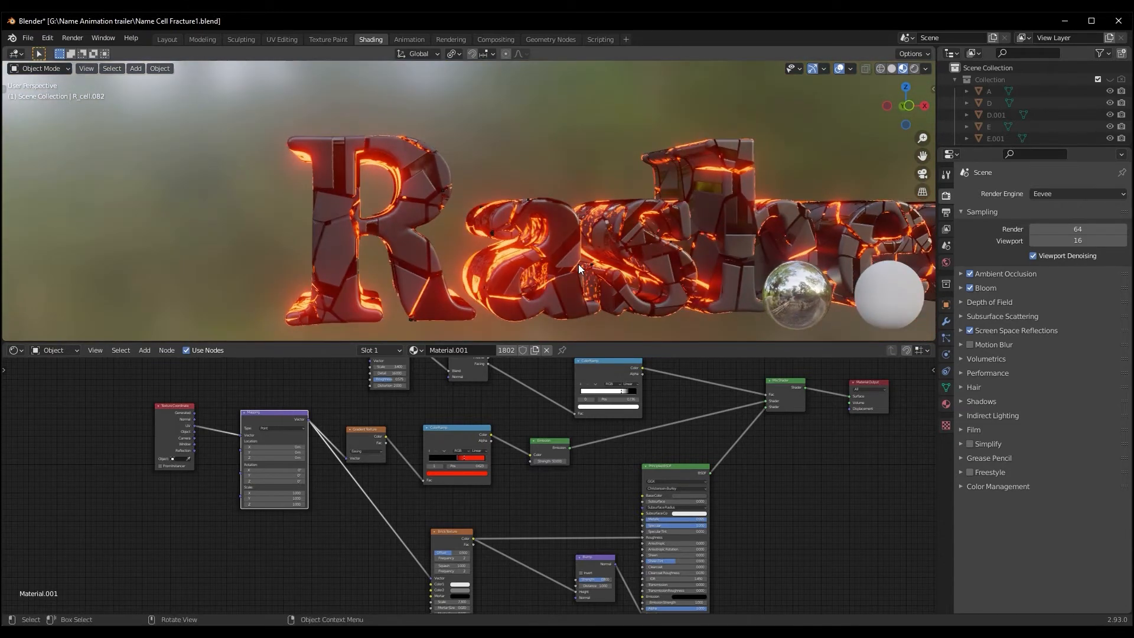
- Switch the viewport to rendered shading and bring the whole title into view
middle_drag(573, 497, 444, 461)
mouse_move(532, 254)
middle_down()
mouse_move(583, 275)
mouse_move(498, 261)
mouse_move(604, 271)
mouse_move(494, 299)
mouse_move(380, 286)
mouse_move(408, 292)
middle_up()
click(913, 69)
mouse_move(564, 272)
middle_down()
mouse_move(414, 282)
mouse_move(437, 307)
middle_up()
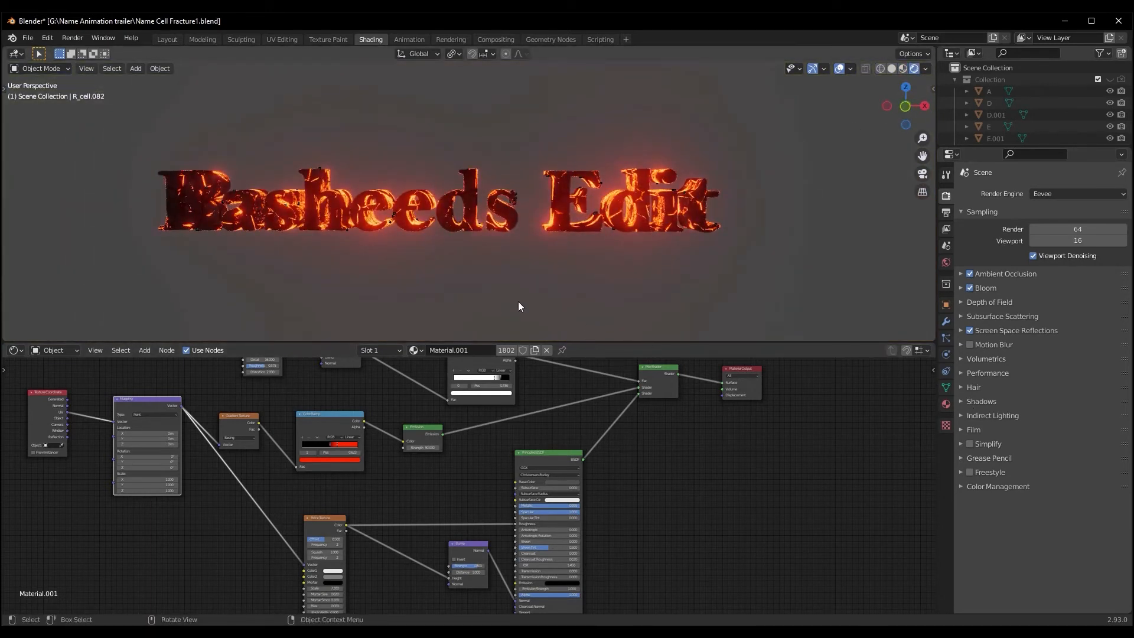
- Set the World background's Color to an Environment Texture
click(945, 262)
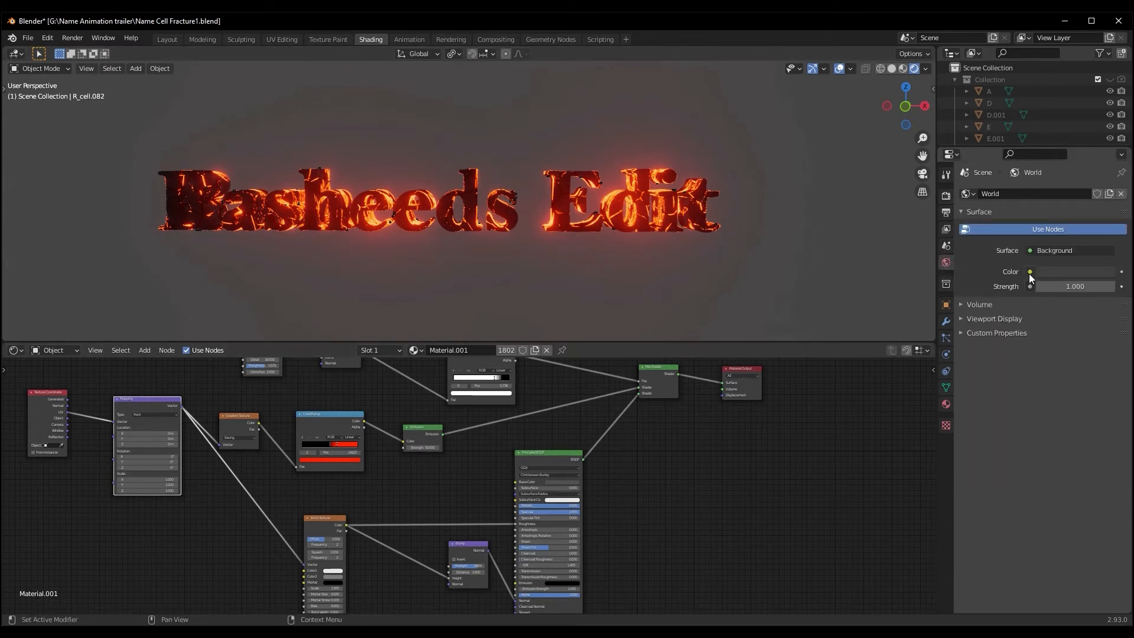
click(1030, 272)
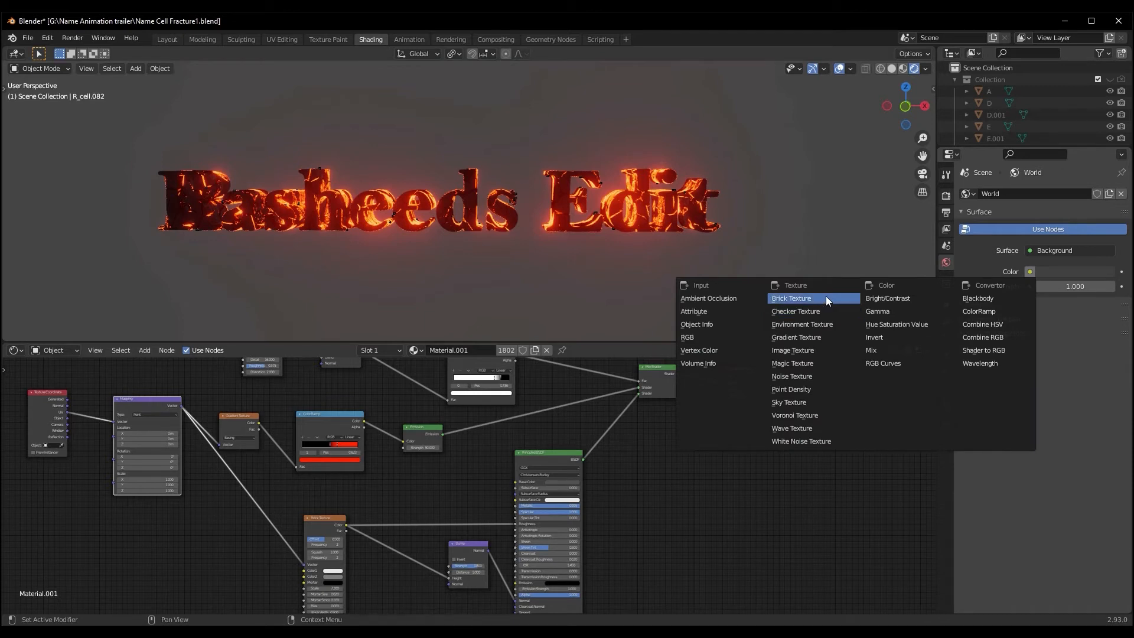
click(806, 324)
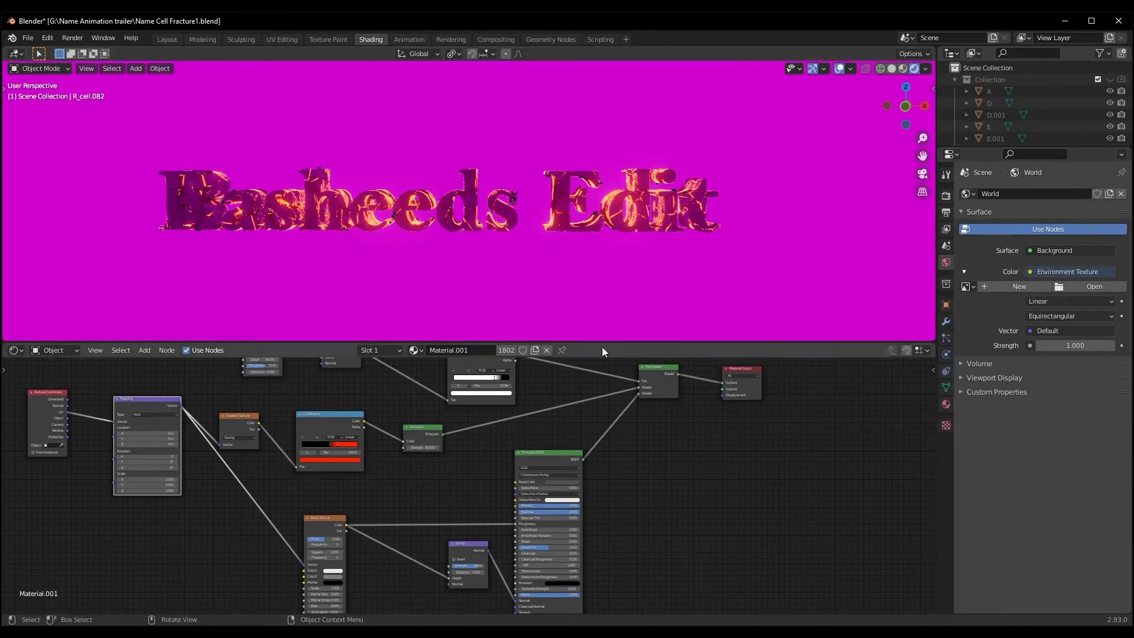
- Load abandoned_greenhouse_8k.exr as the World's environment image and look at the title against it
click(1067, 286)
click(428, 193)
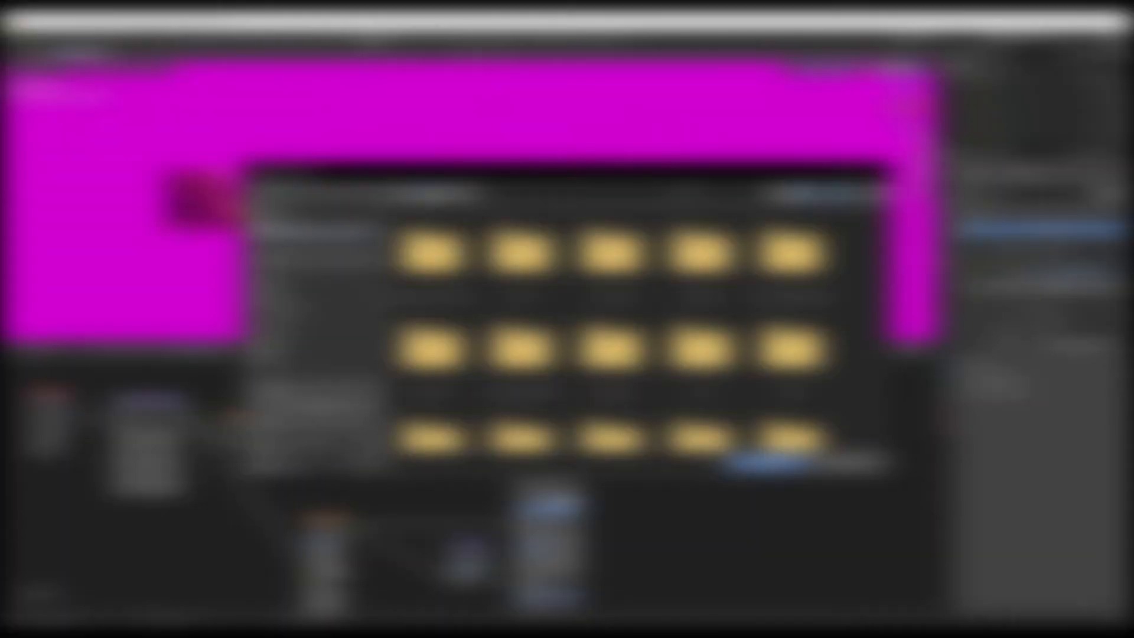
scroll(703, 349, down, 3)
scroll(614, 325, down, 10)
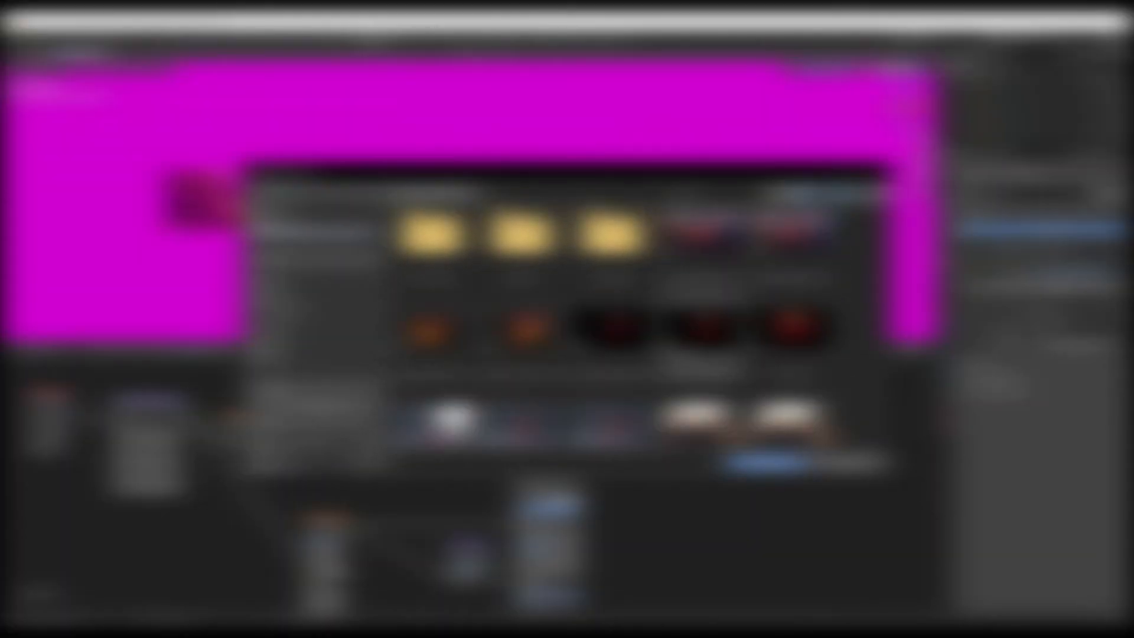
scroll(614, 325, up, 10)
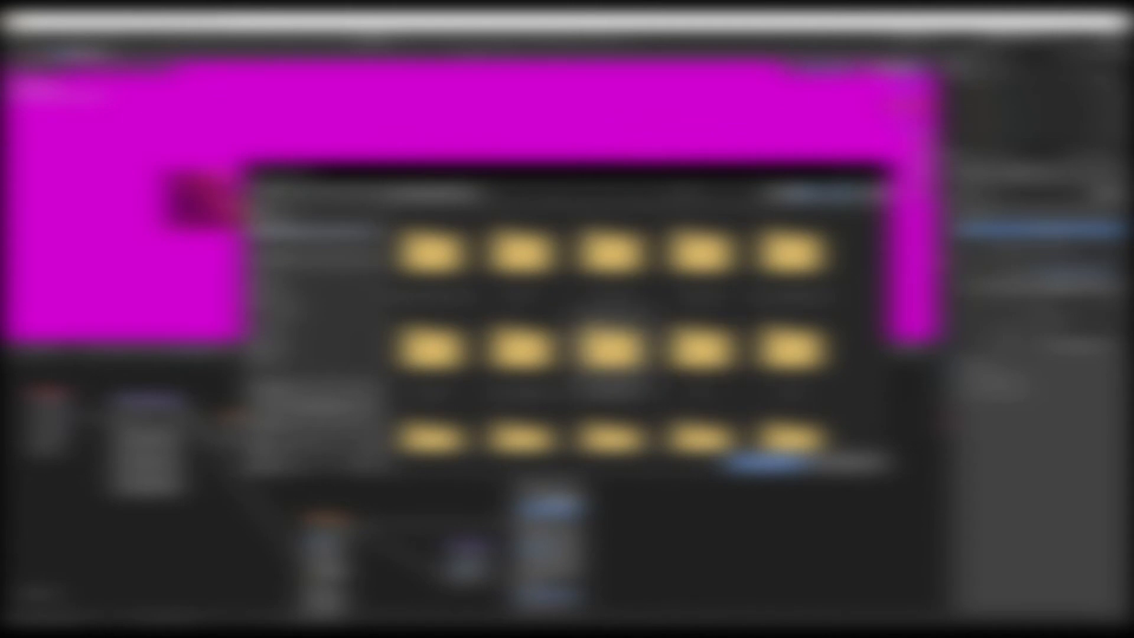
scroll(615, 331, down, 1)
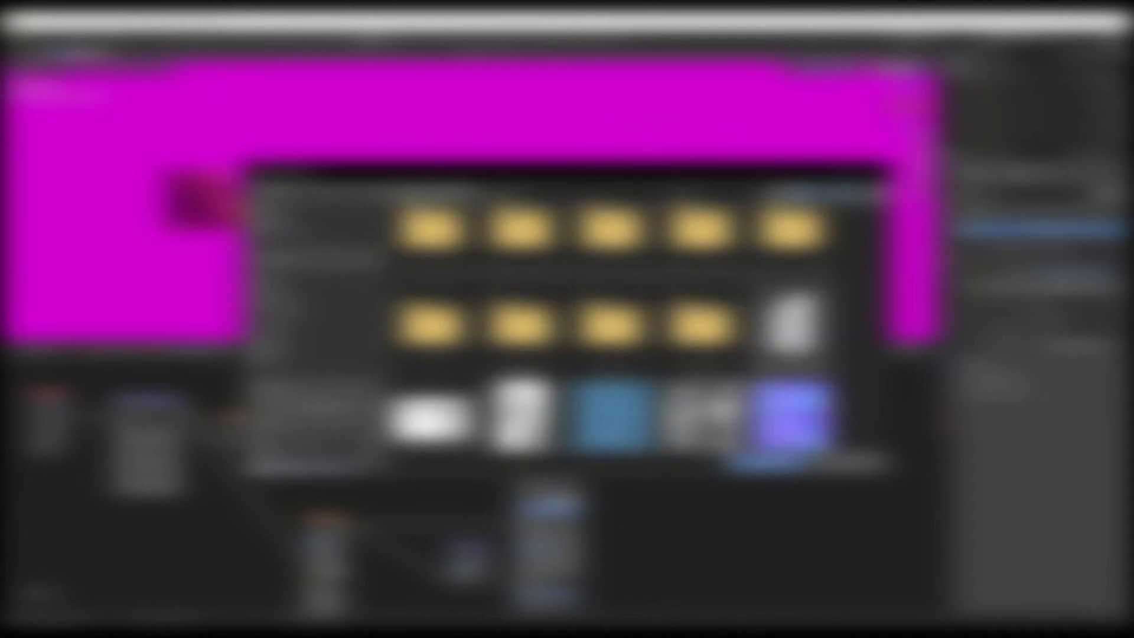
double_click(791, 329)
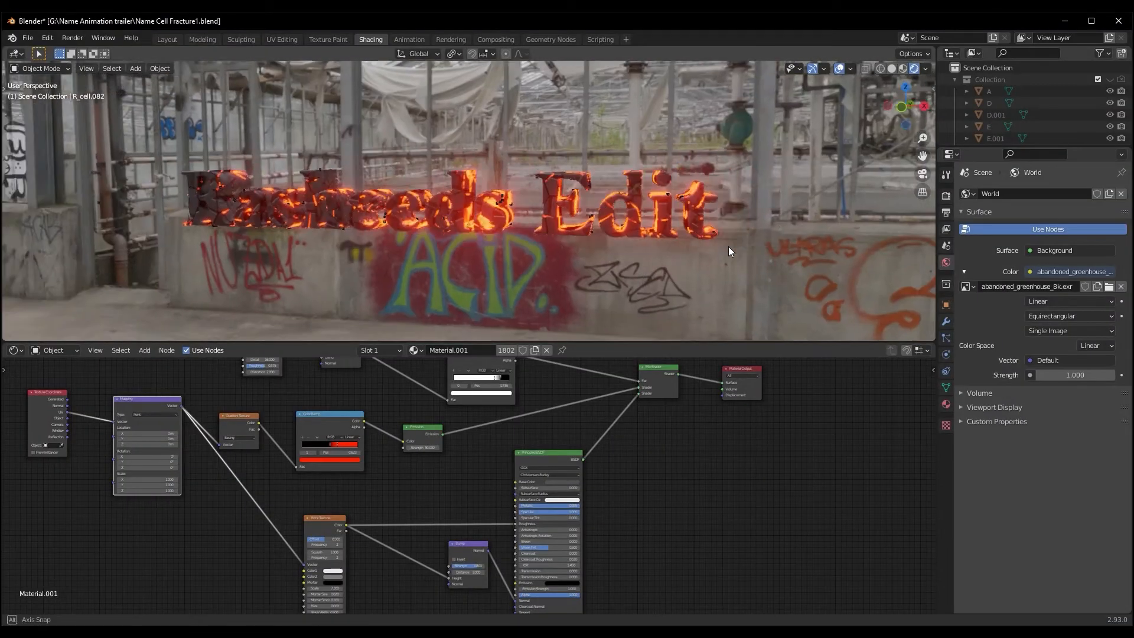
middle_drag(728, 246, 774, 254)
middle_drag(492, 261, 715, 194)
middle_drag(625, 282, 1104, 357)
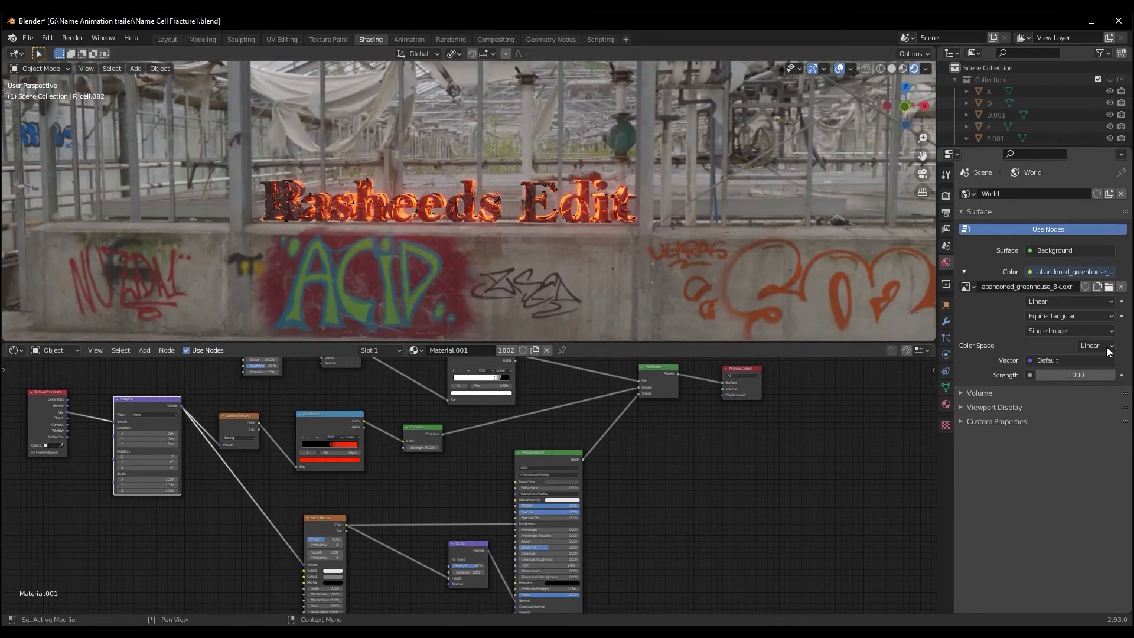
- Enable Transparent in the render's Film settings to hide the environment background
click(947, 200)
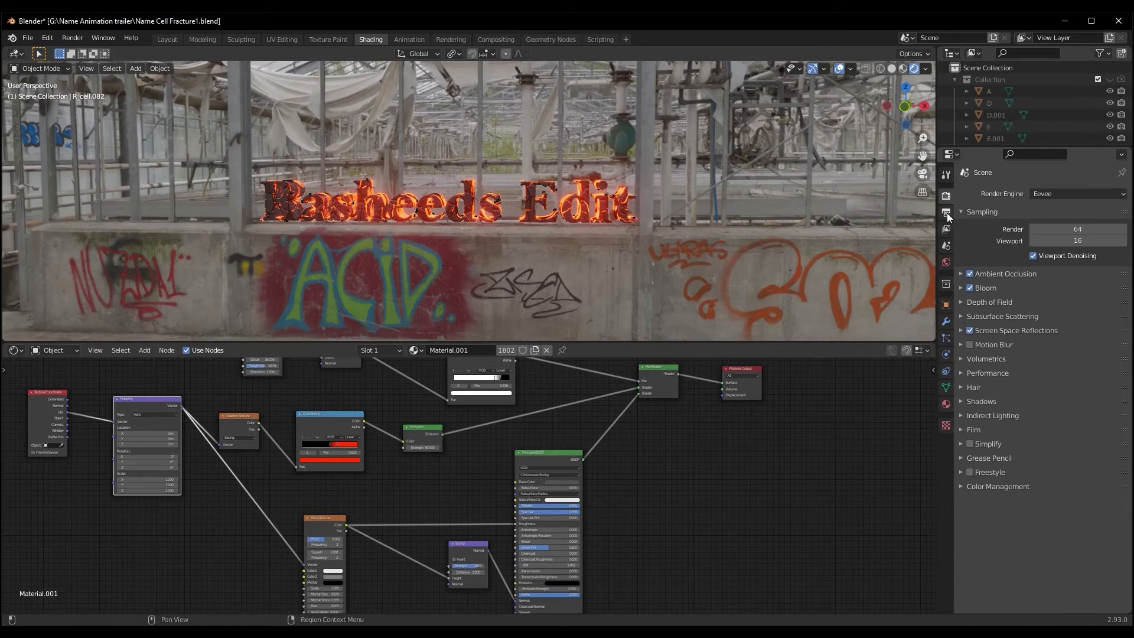
click(962, 426)
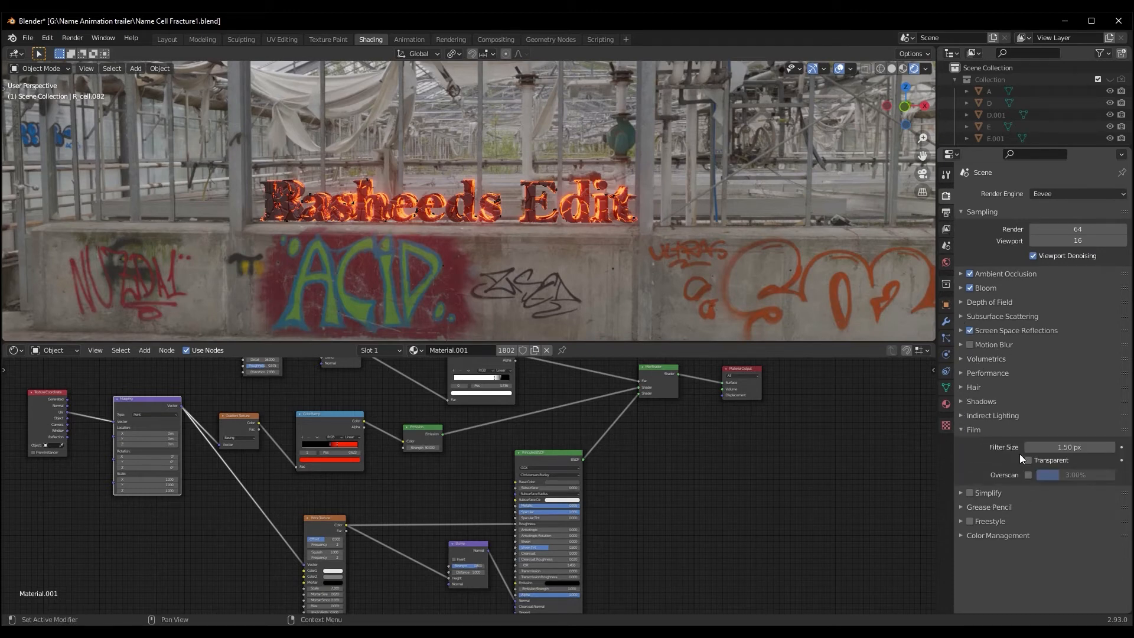
click(1028, 460)
- Examine the glowing cracks and surface reflections of the title up close and from different angles
middle_drag(799, 331, 601, 241)
scroll(437, 274, up, 7)
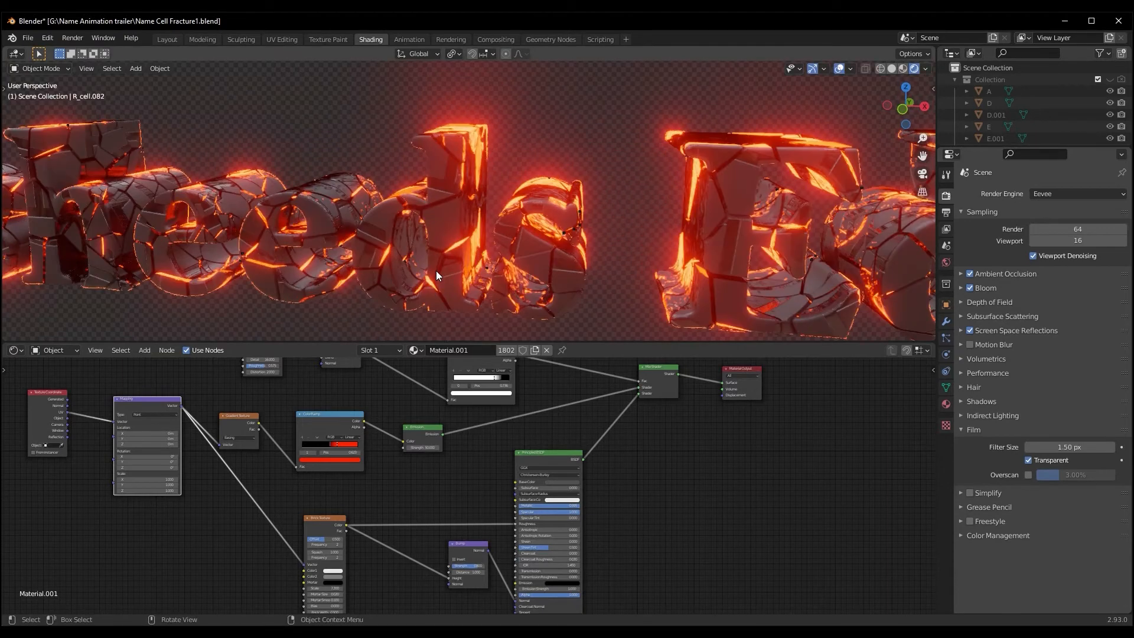
scroll(422, 276, down, 5)
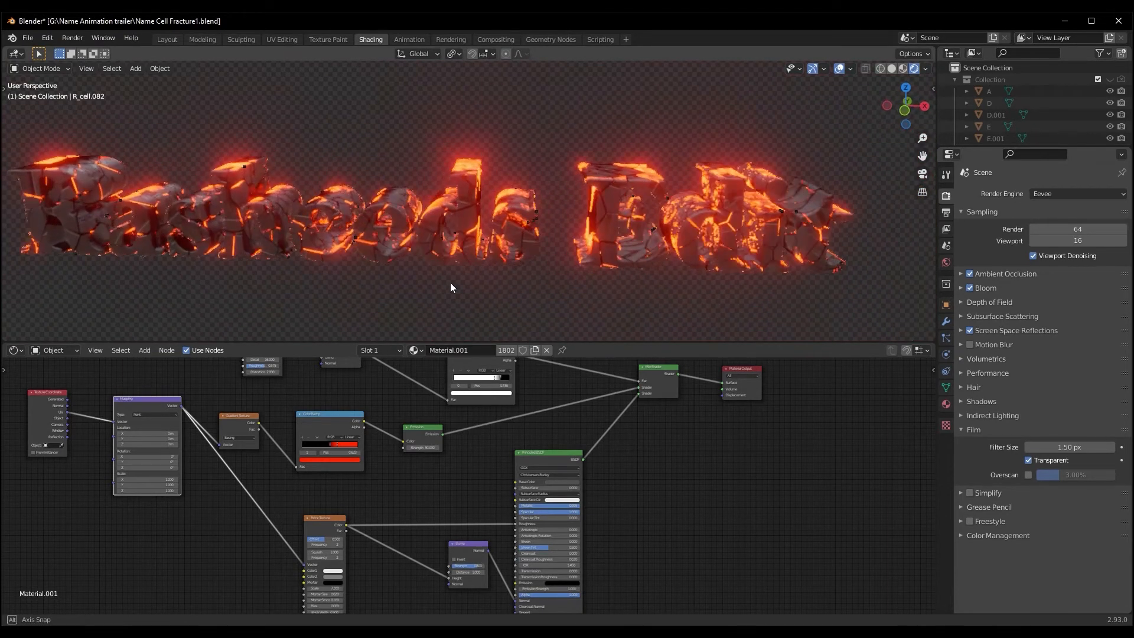
scroll(354, 142, down, 4)
middle_drag(289, 148, 540, 279)
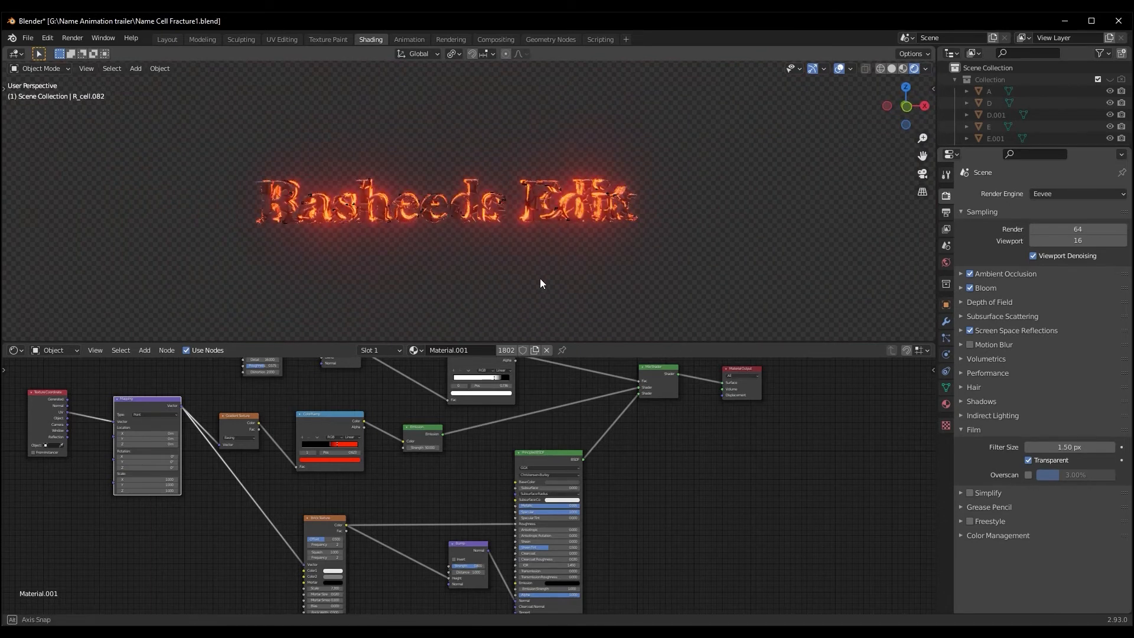
scroll(538, 281, up, 4)
scroll(474, 274, down, 4)
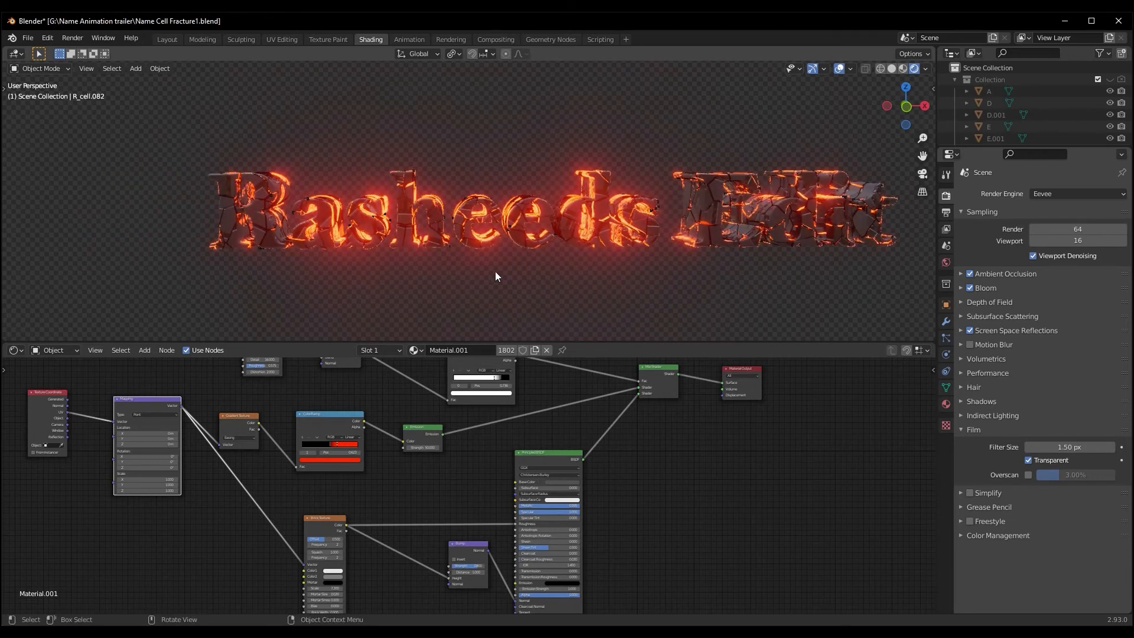
mouse_move(431, 270)
middle_down()
mouse_move(444, 276)
mouse_move(407, 274)
mouse_move(415, 267)
middle_up()
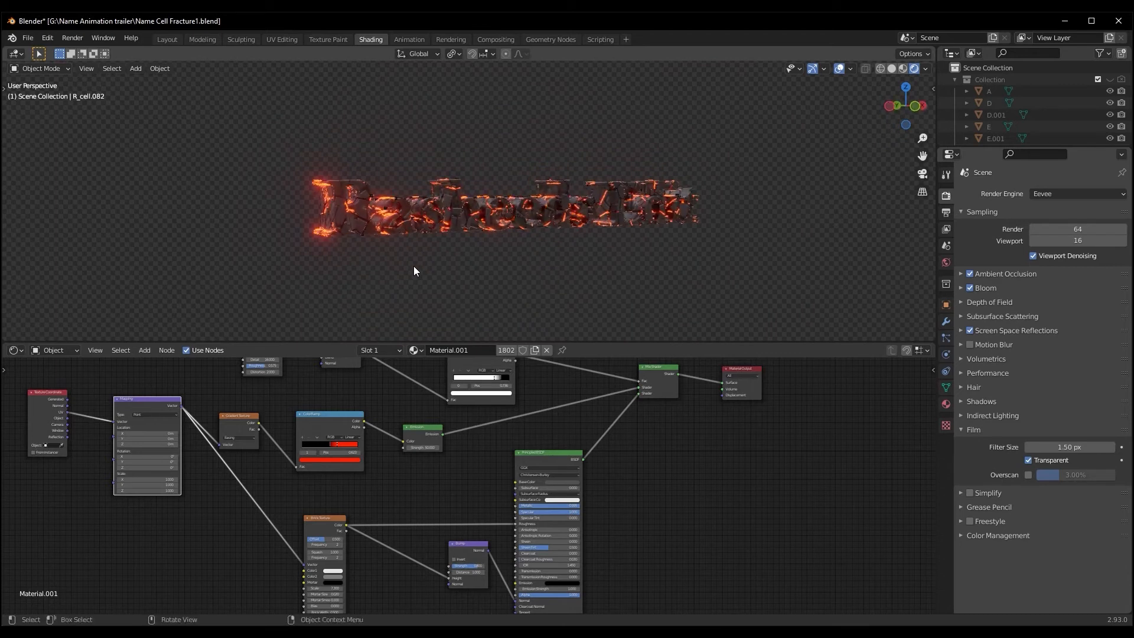
- Select all the fractured letter pieces from the front view and add active rigid bodies to them
key(KP_1)
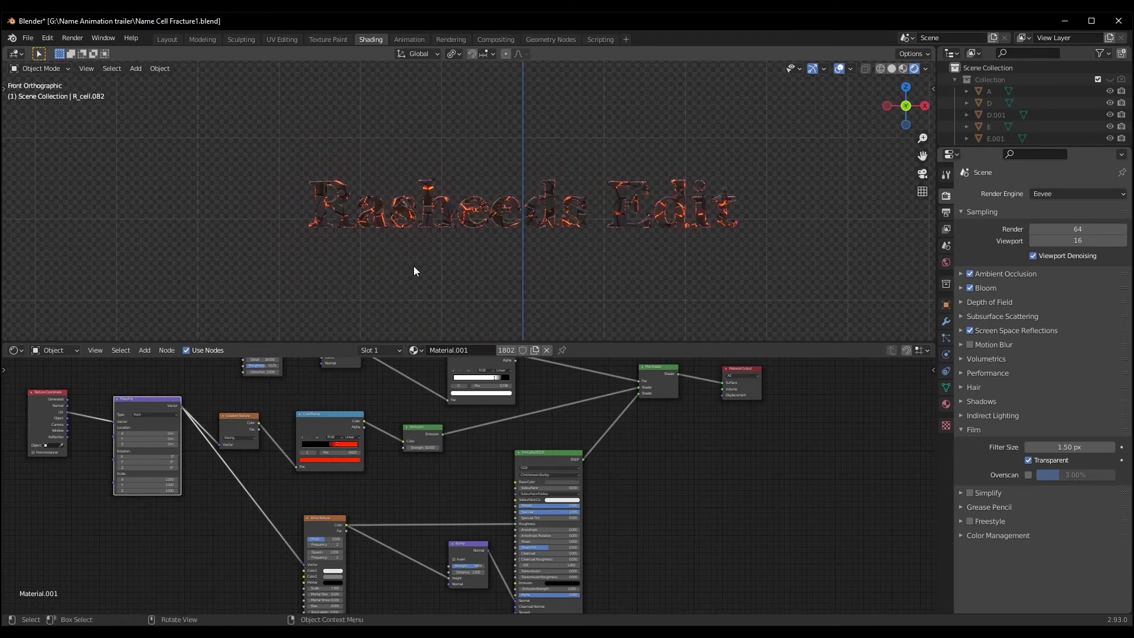
key(shift+a)
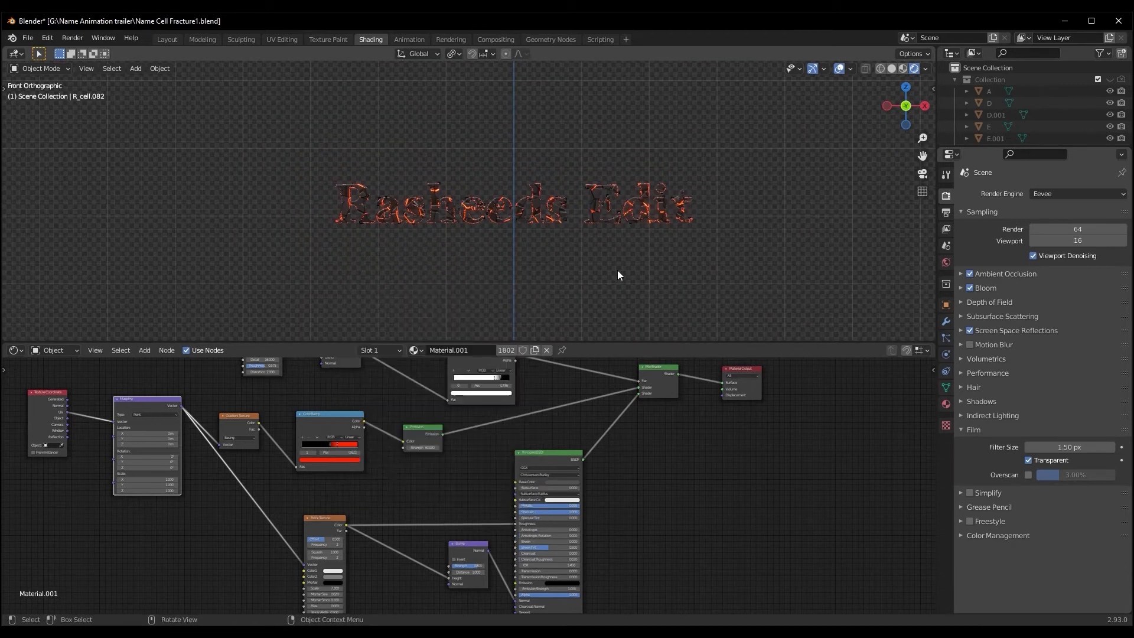
scroll(467, 258, up, 3)
middle_drag(319, 248, 524, 270)
scroll(313, 258, down, 3)
drag(264, 151, 698, 260)
middle_drag(698, 261, 432, 247)
click(160, 68)
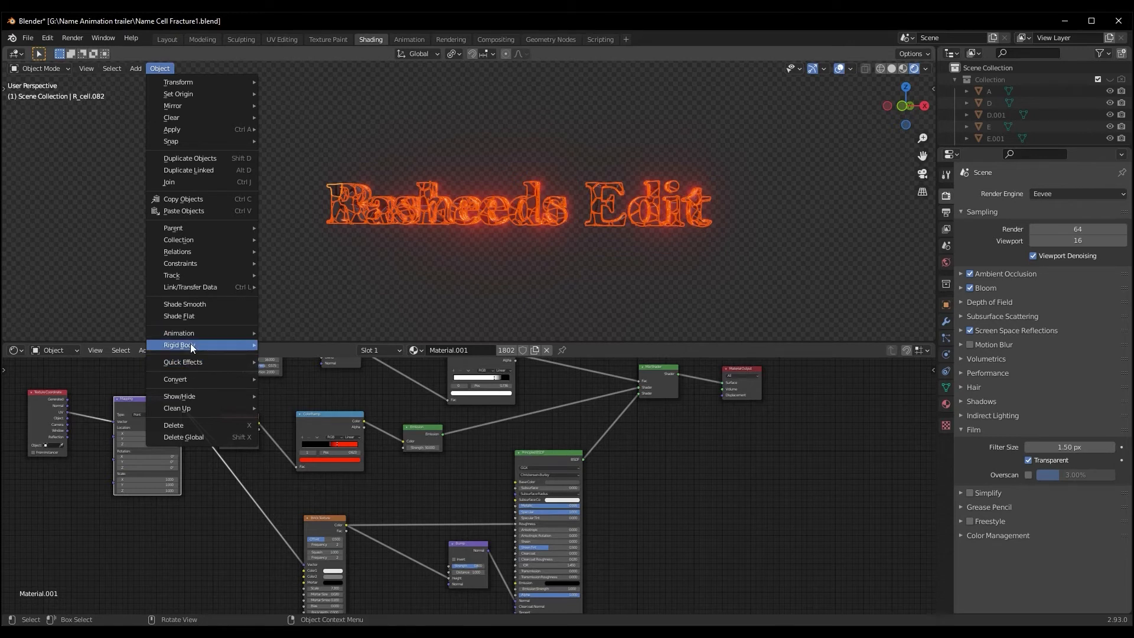
mouse_move(190, 344)
click(310, 346)
- Play the animation to preview how the pieces break apart in rendered shading, and stop it
mouse_move(378, 273)
middle_down()
mouse_move(396, 271)
mouse_move(389, 259)
middle_up()
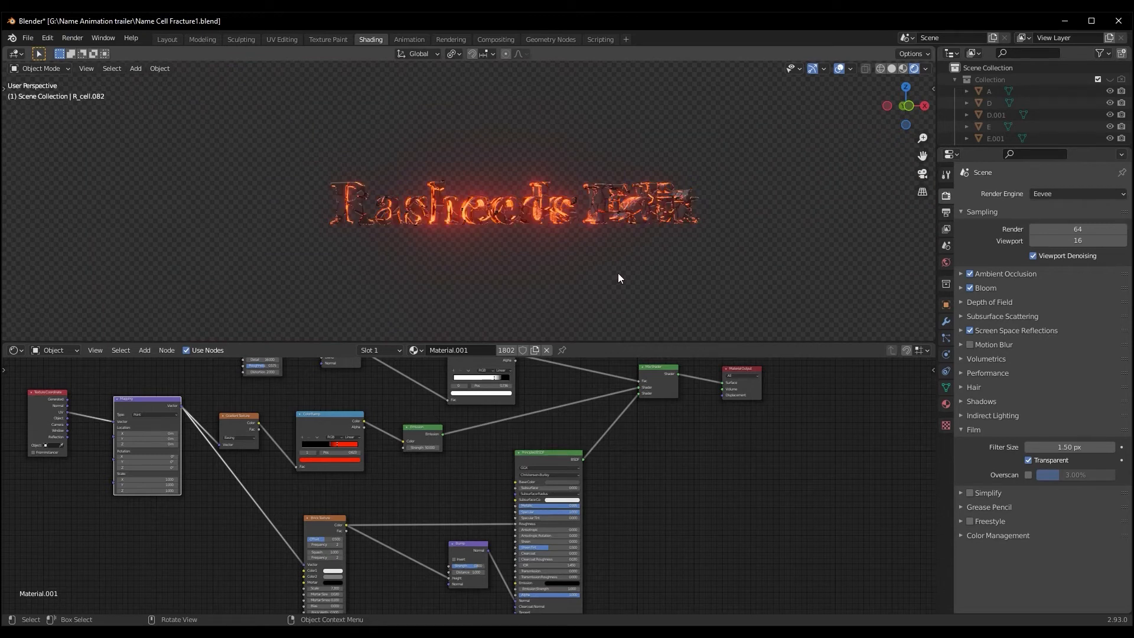
scroll(335, 247, up, 3)
scroll(370, 252, down, 5)
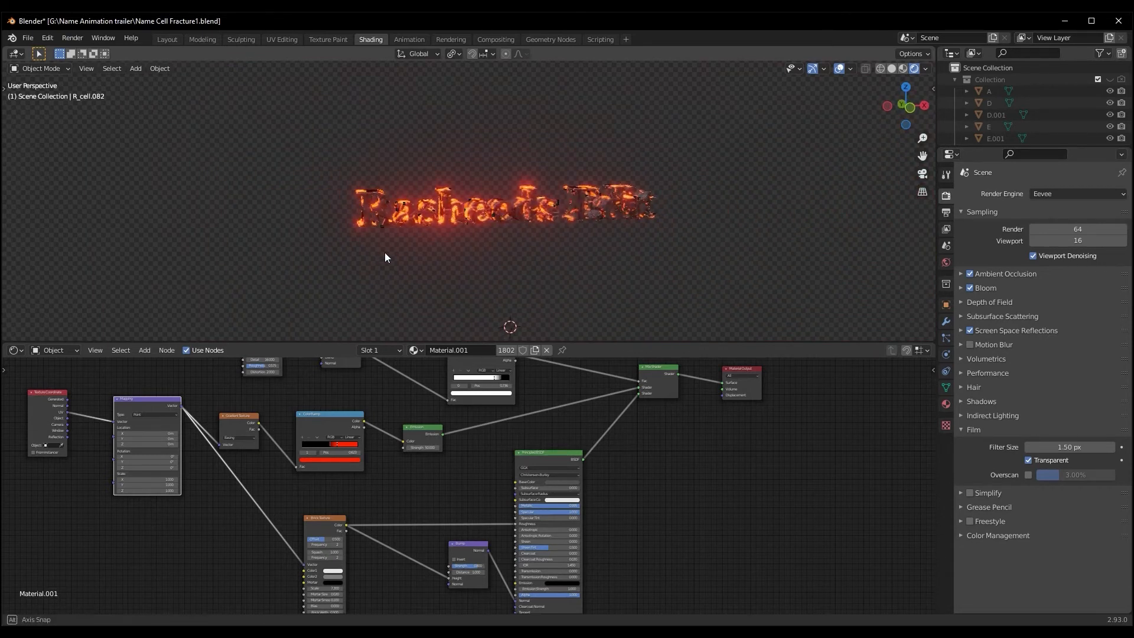
scroll(430, 295, up, 3)
scroll(404, 285, down, 5)
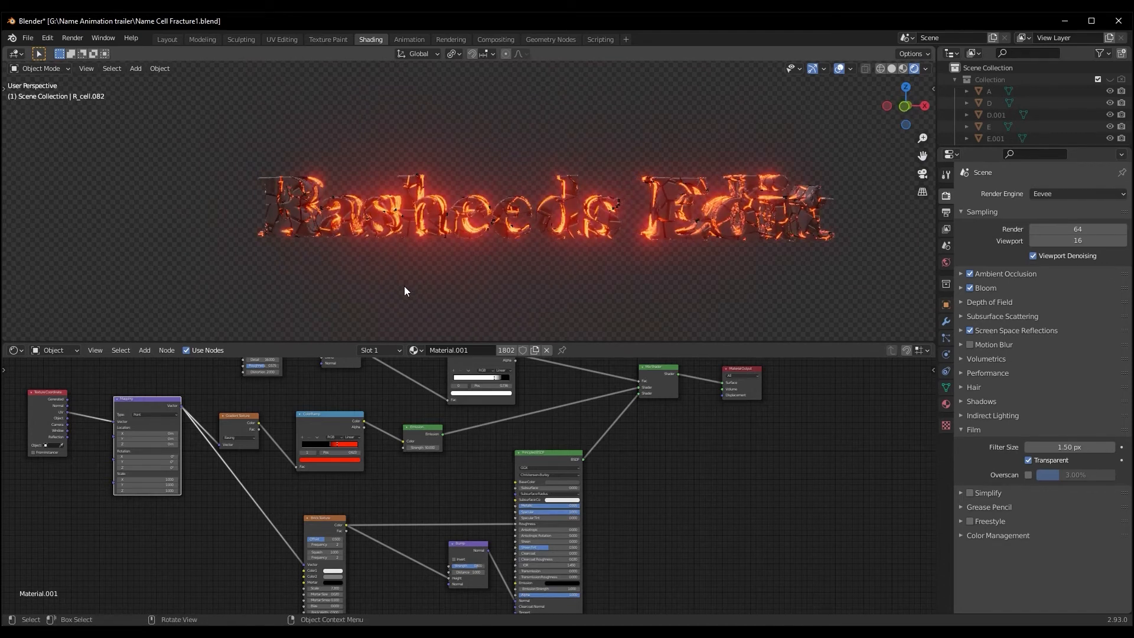
key(space)
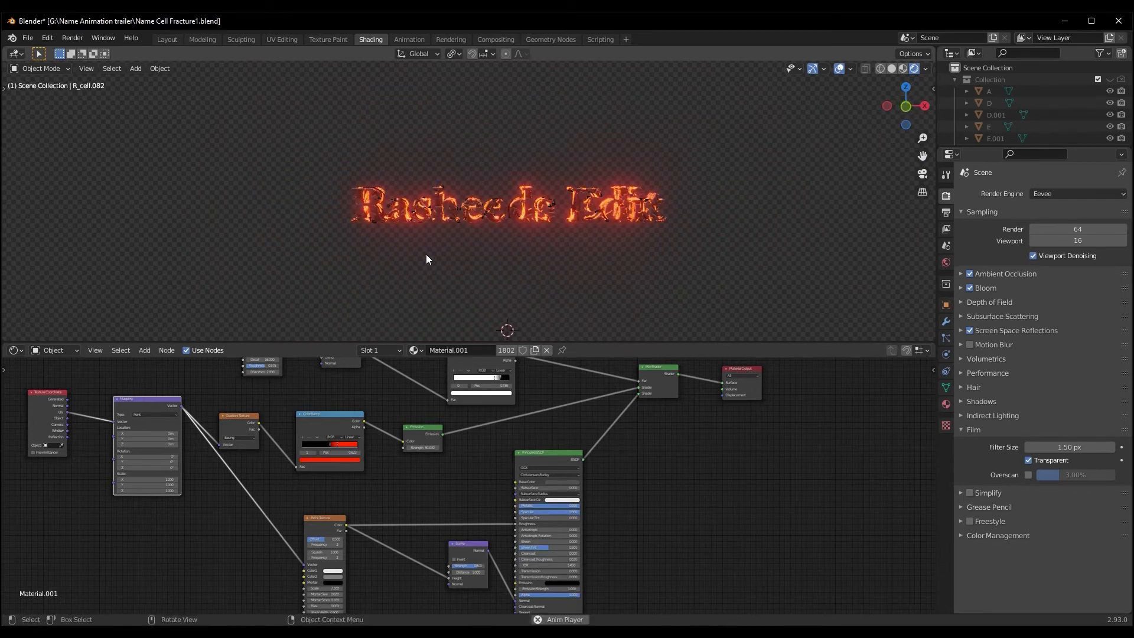
scroll(402, 237, up, 3)
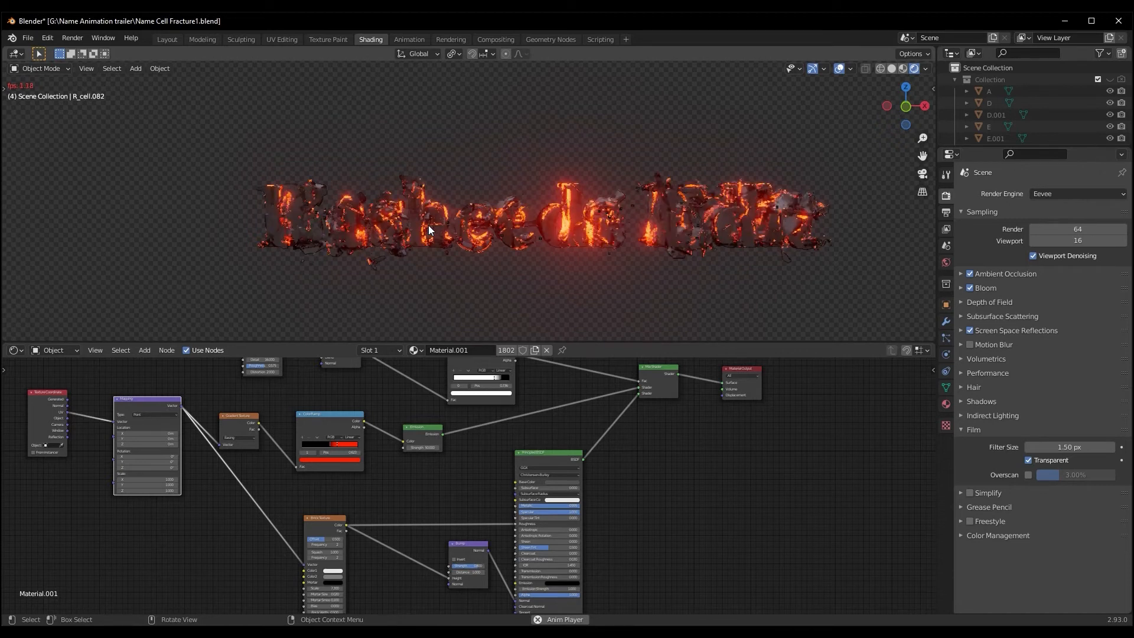
scroll(428, 225, down, 2)
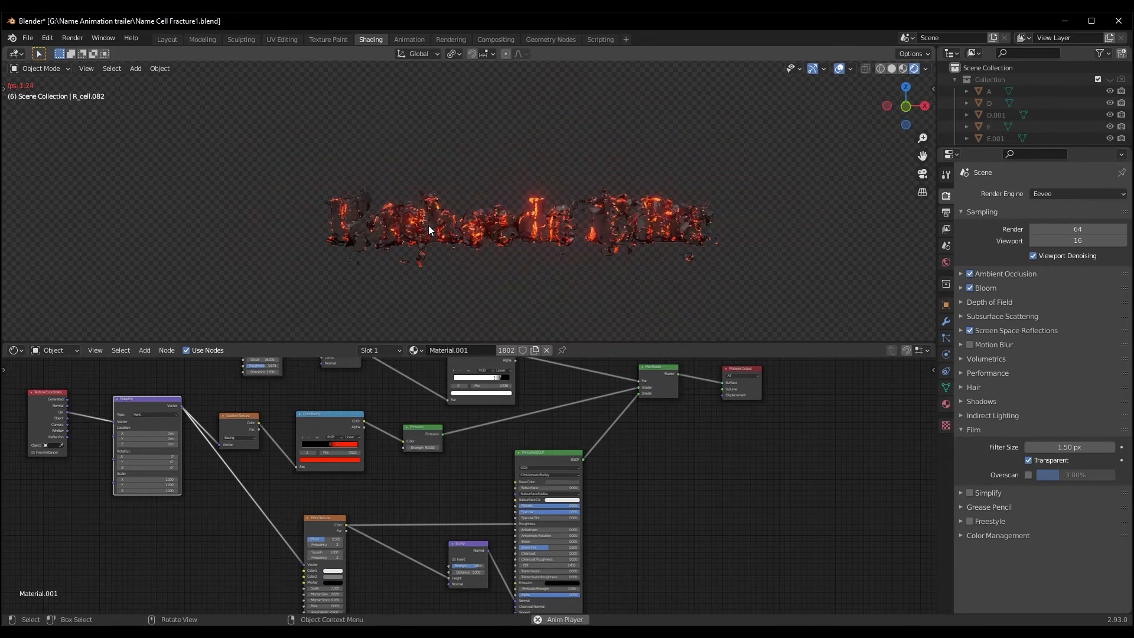
key(space)
- In the Layout workspace, enlarge the timeline and return to frame 1
click(167, 40)
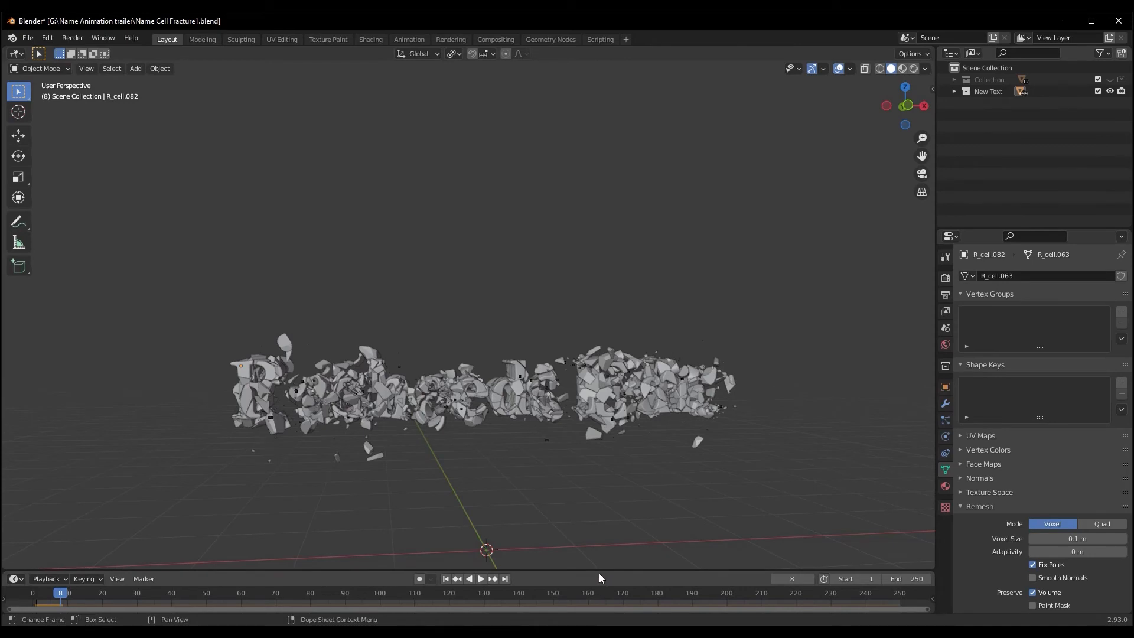
drag(601, 571, 36, 447)
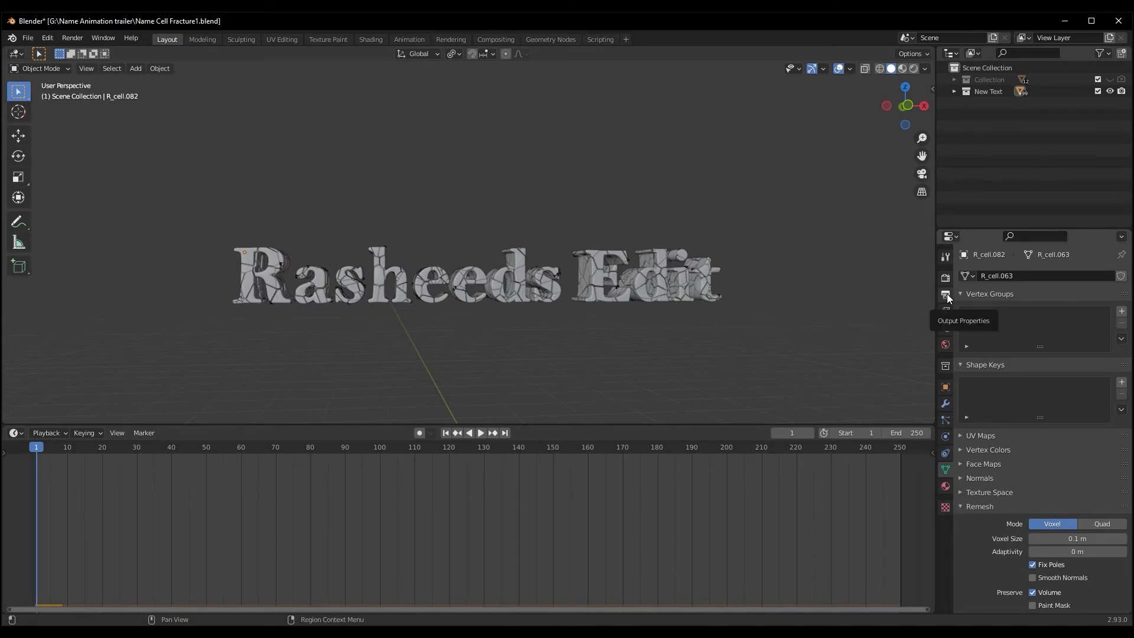
- Turn off Gravity in the scene settings
click(946, 328)
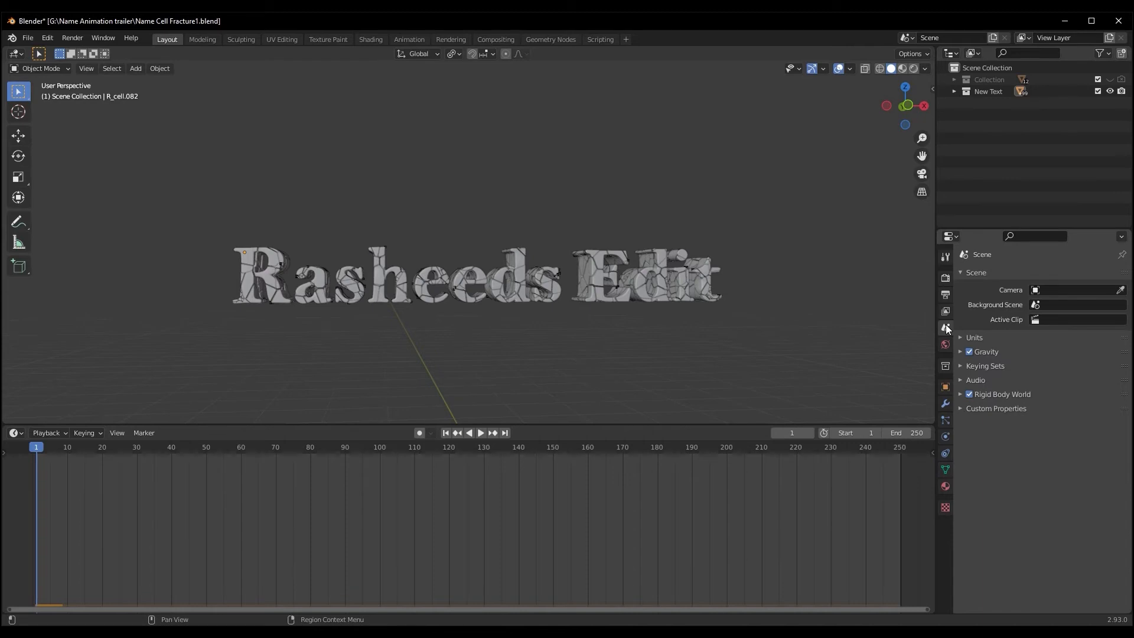
click(970, 352)
mouse_move(441, 367)
middle_down()
mouse_move(571, 349)
mouse_move(440, 369)
middle_up()
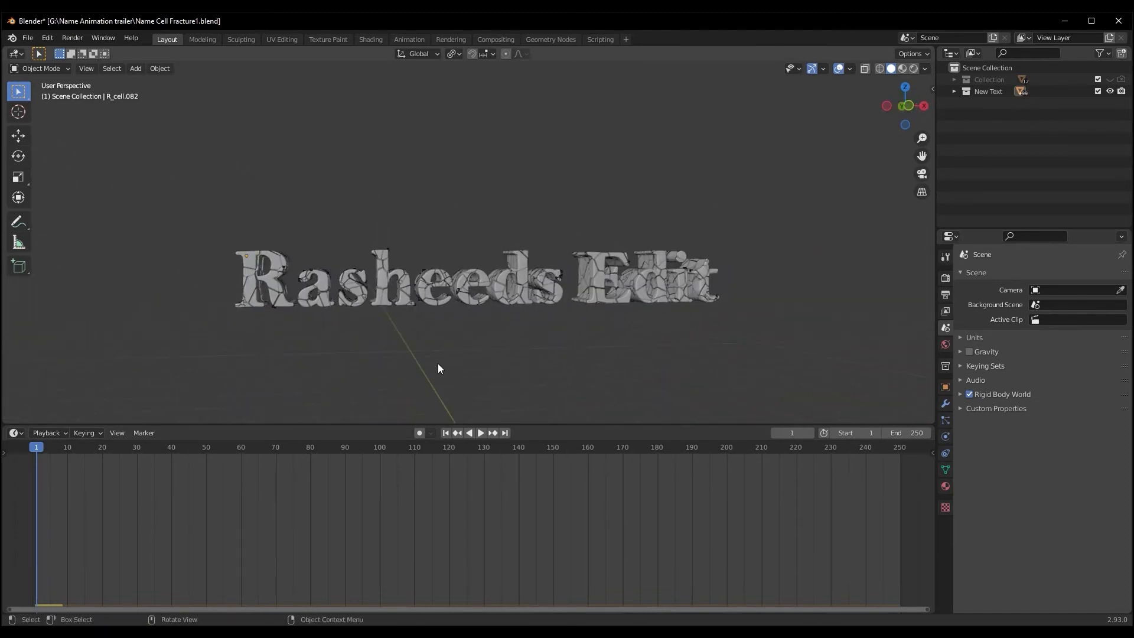
- Play the animation to check how the pieces move without gravity
click(970, 353)
middle_drag(608, 365, 586, 348)
key(space)
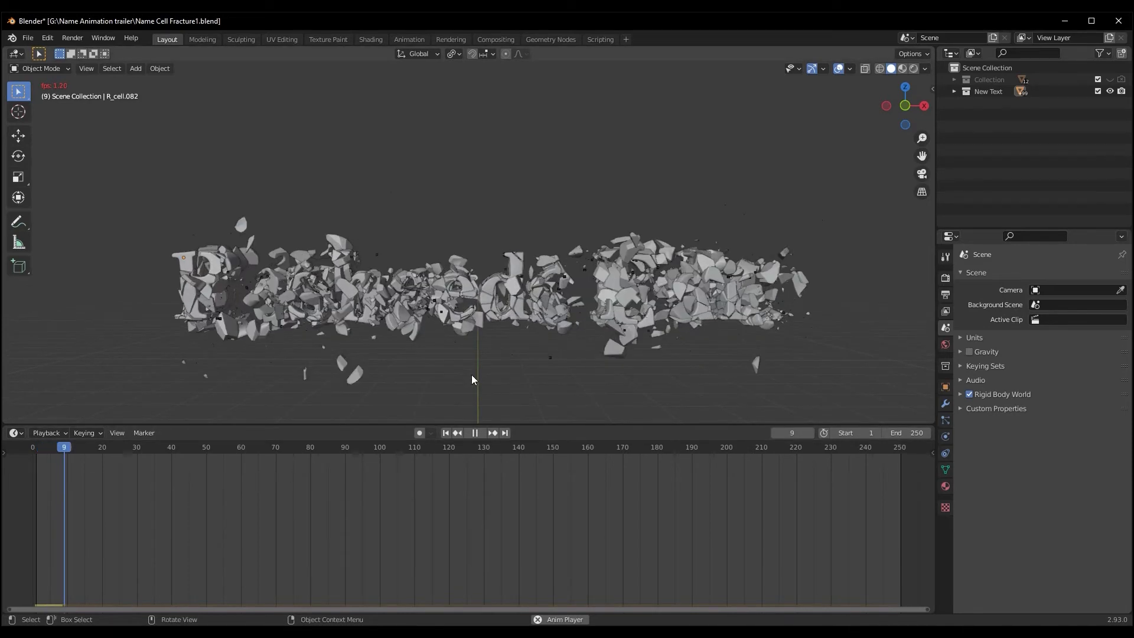
- Stop the playback and return the animation to frame 1
key(space)
middle_drag(471, 375, 674, 417)
drag(68, 447, 41, 450)
key(space)
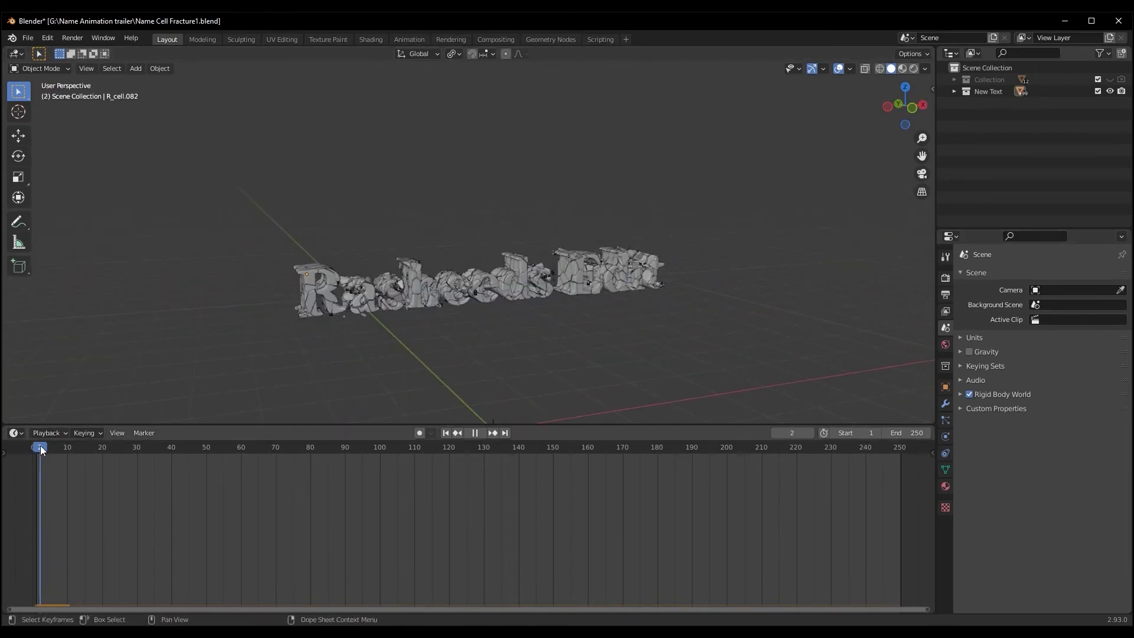
key(Escape)
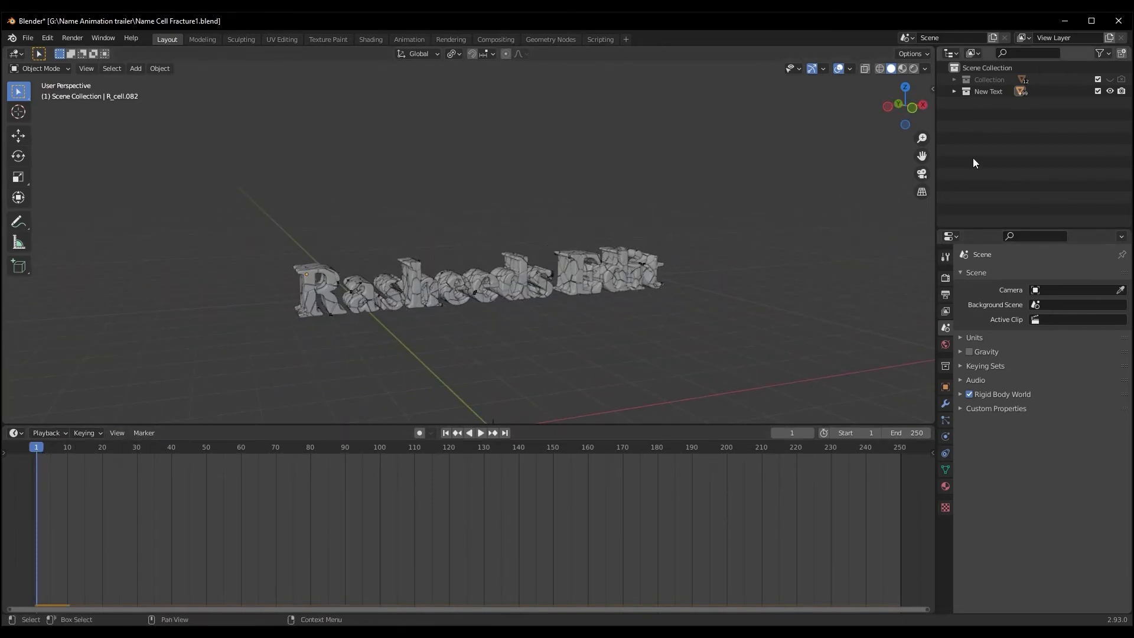
- Add a force field of type Force to the scene
click(954, 91)
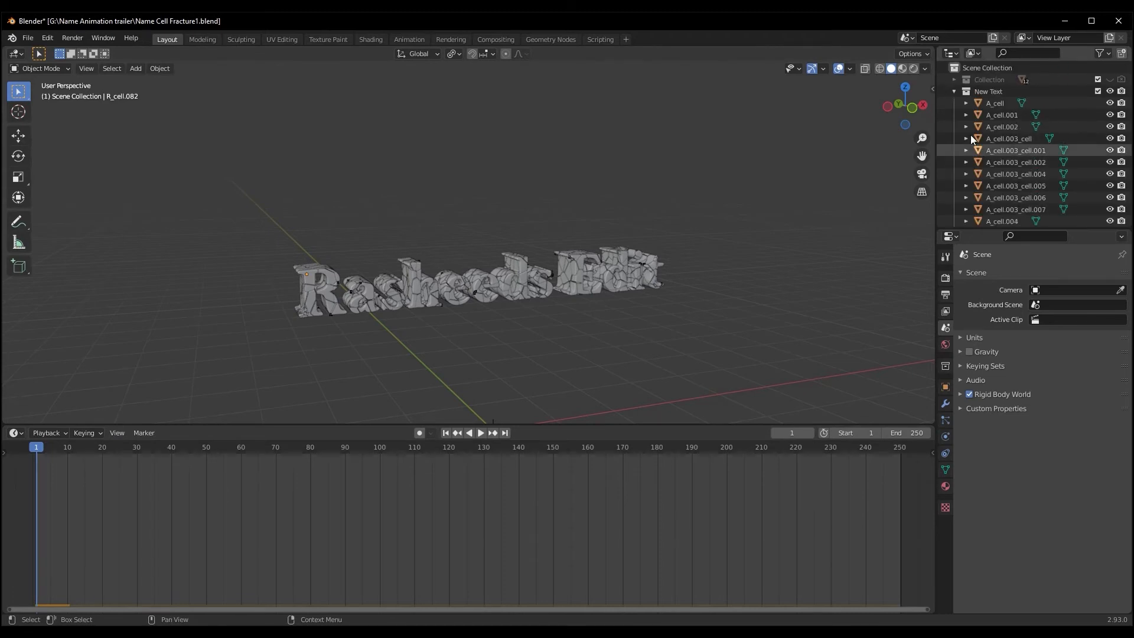
click(954, 92)
middle_drag(604, 318, 516, 337)
key(shift+a)
mouse_move(515, 335)
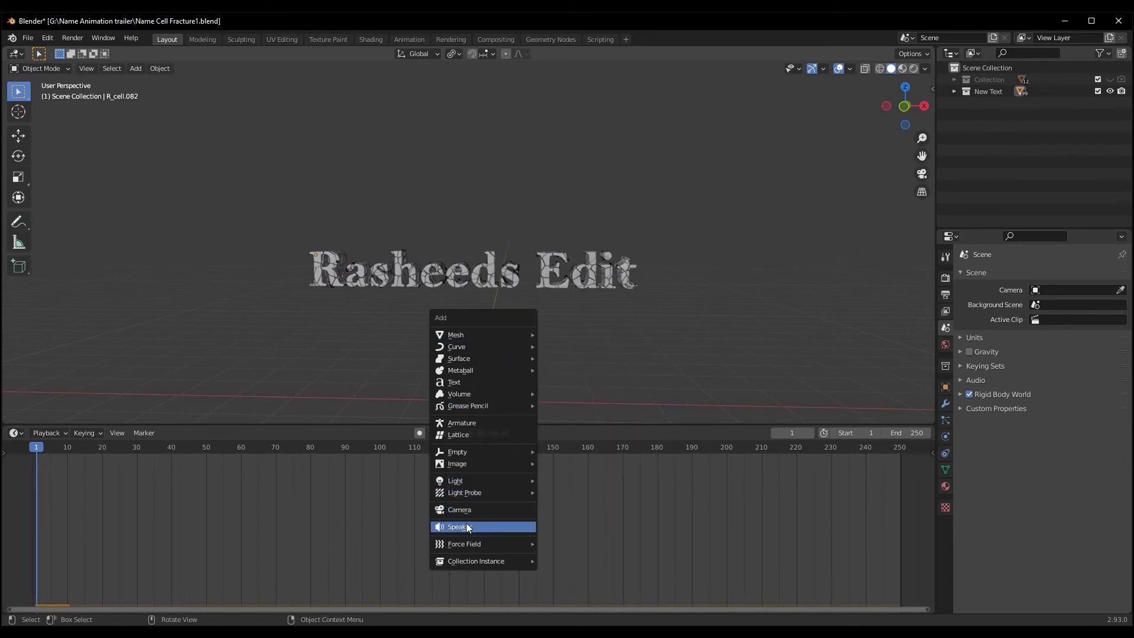
mouse_move(479, 547)
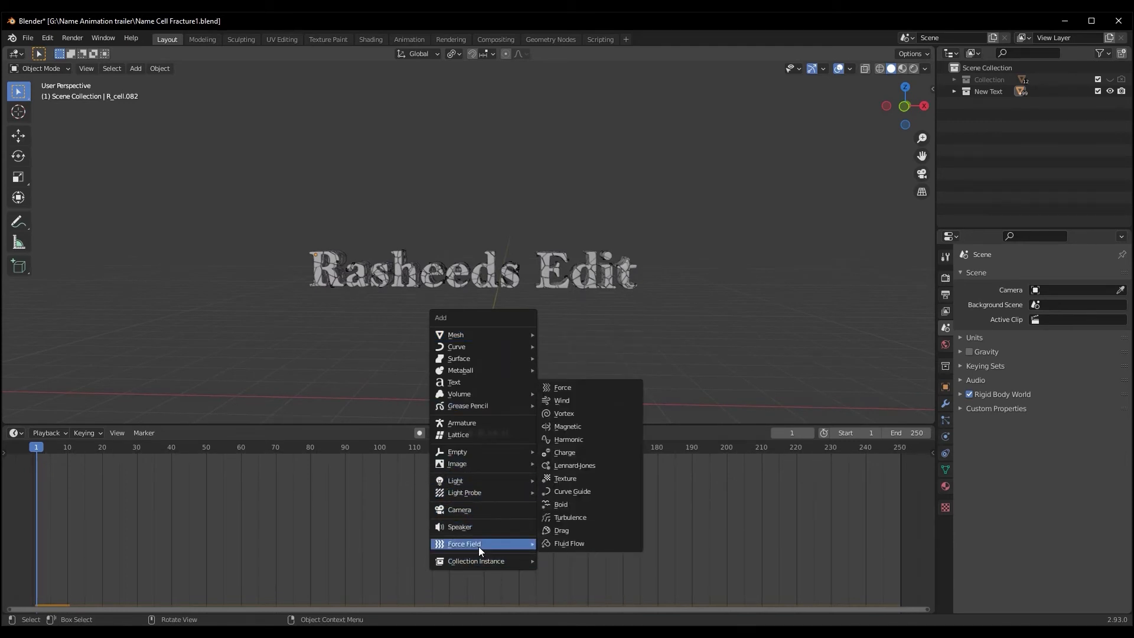
click(573, 387)
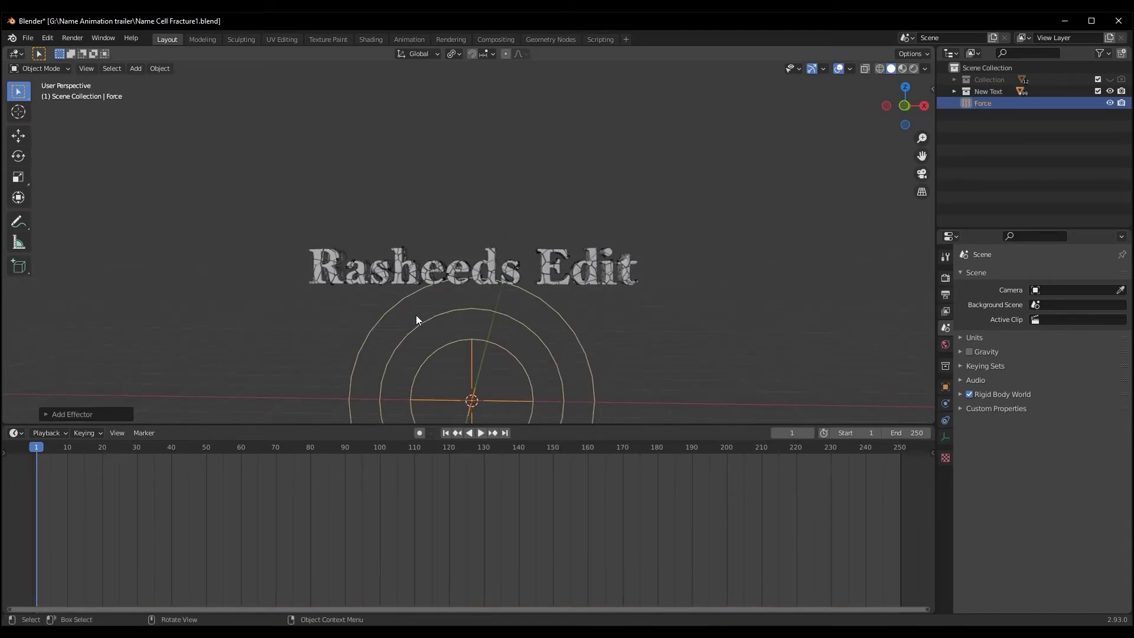
- Move the force field up along Z to the middle height of the fractured title text
key(g)
key(z)
click(456, 198)
middle_drag(456, 198, 414, 310)
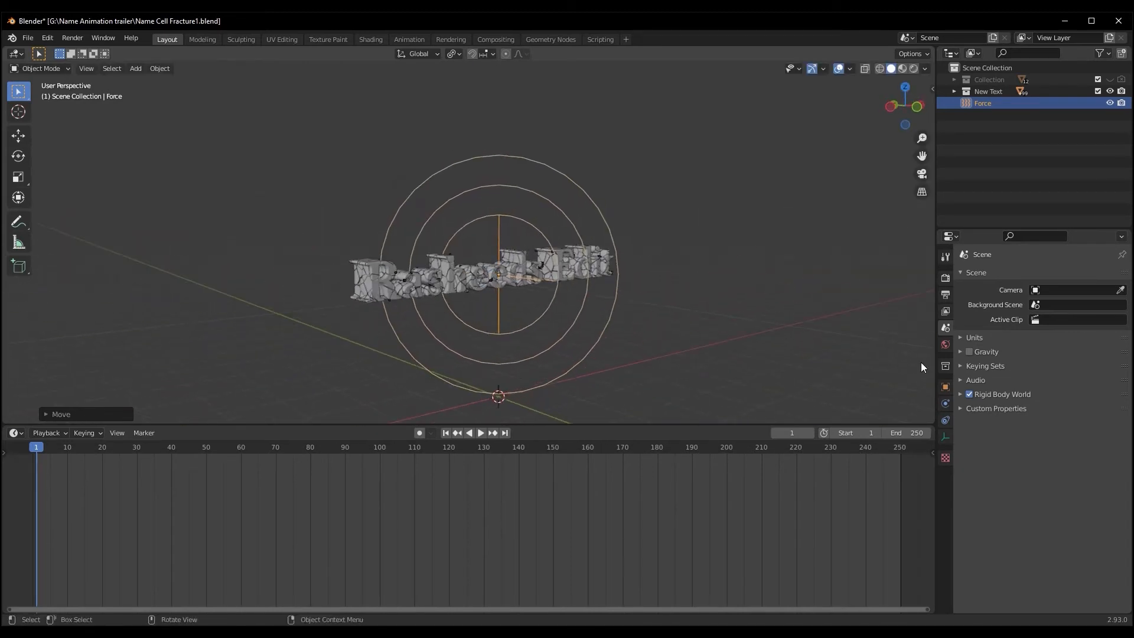
- Set the force field's strength to 50
click(945, 403)
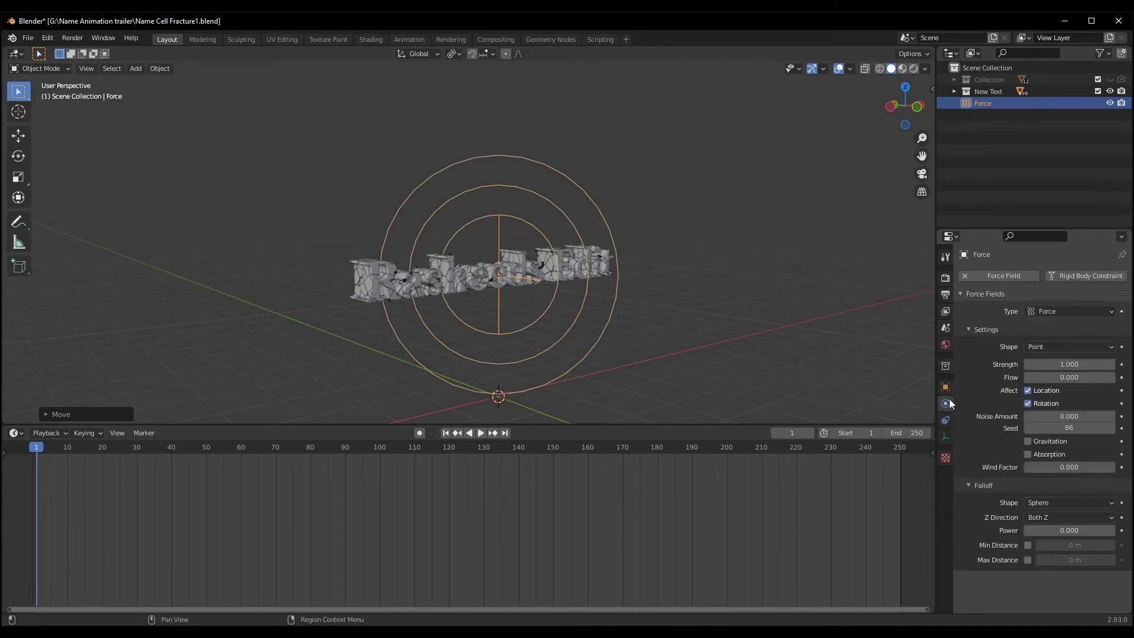
click(1068, 365)
text(50)
key(Return)
- Play the animation to check how the force field scatters the pieces, and return to frame 1
middle_drag(768, 289, 522, 317)
key(space)
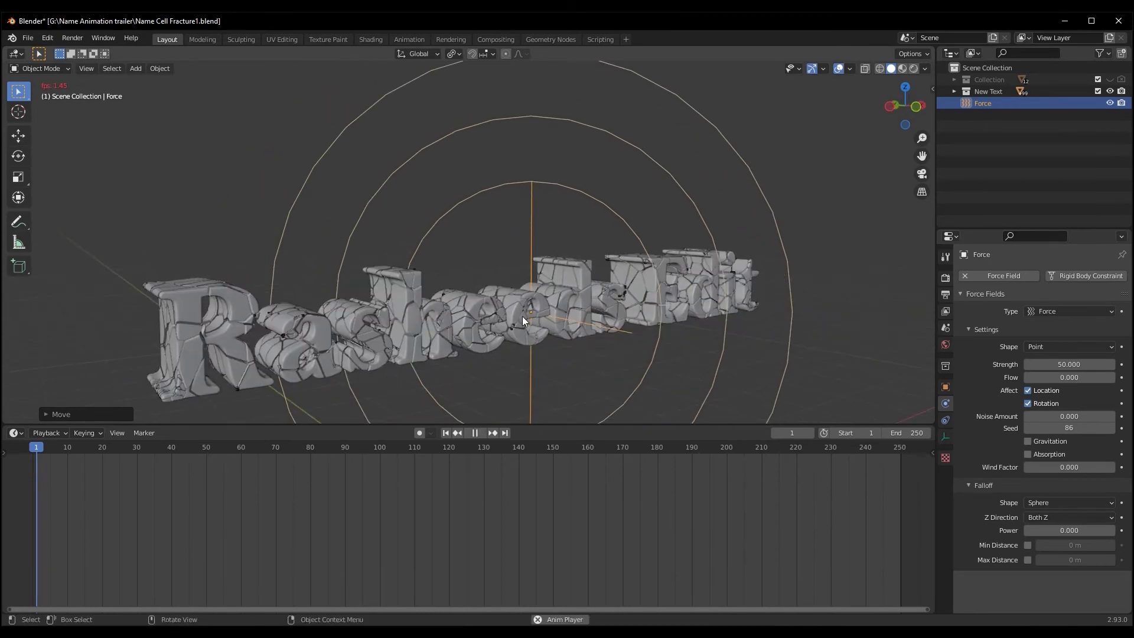
scroll(545, 323, down, 4)
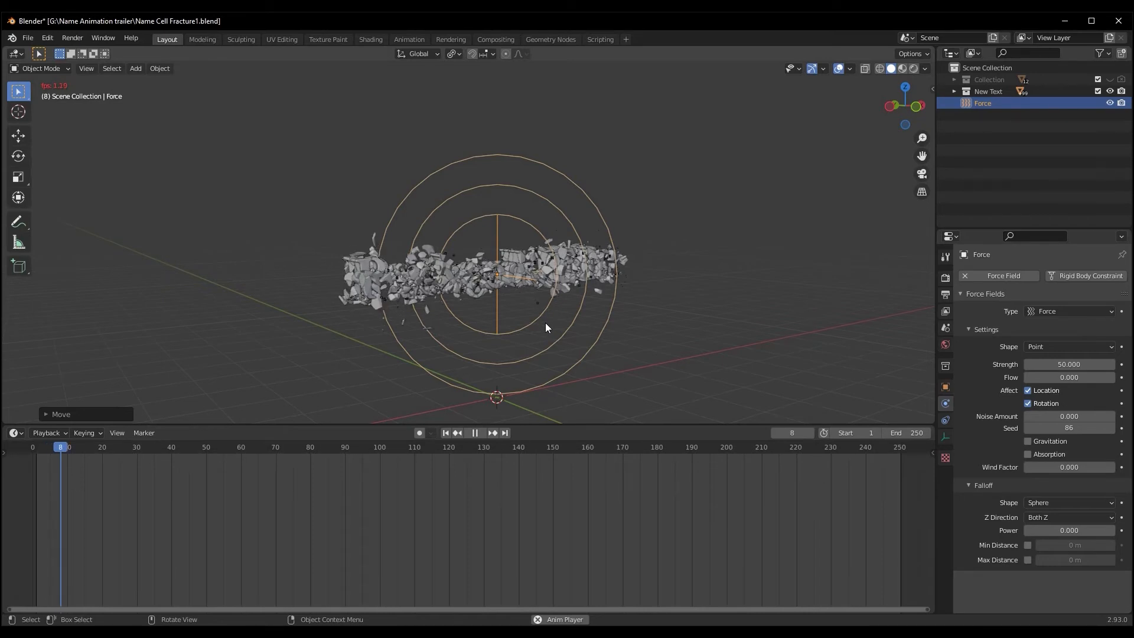
scroll(545, 322, up, 2)
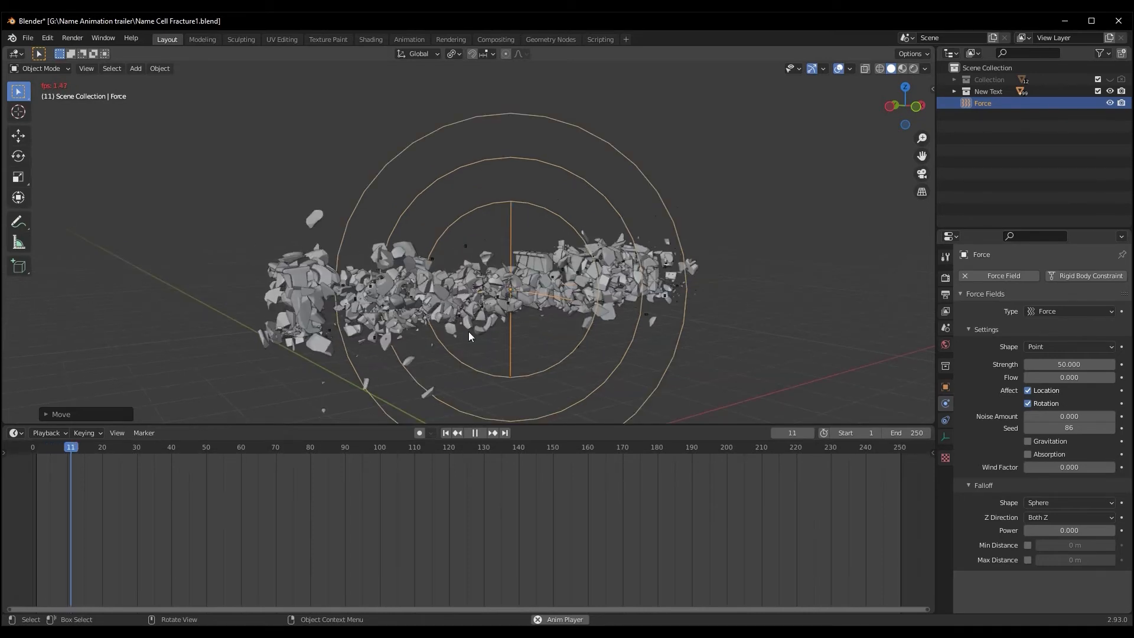
key(space)
click(35, 448)
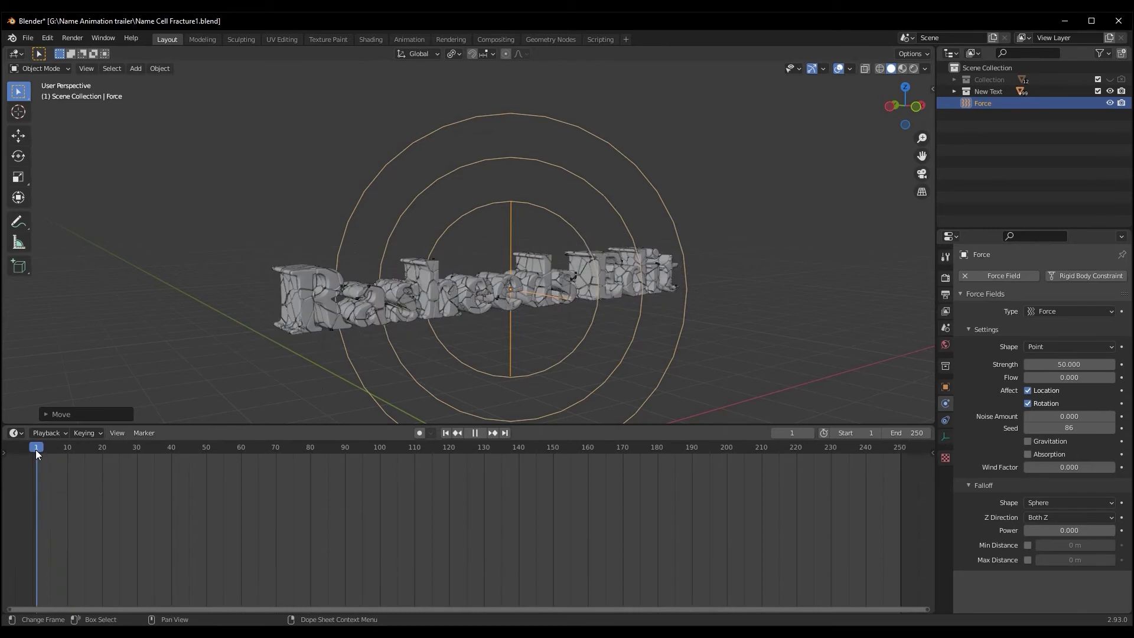
scroll(363, 339, down, 2)
middle_drag(413, 335, 379, 324)
scroll(378, 324, up, 3)
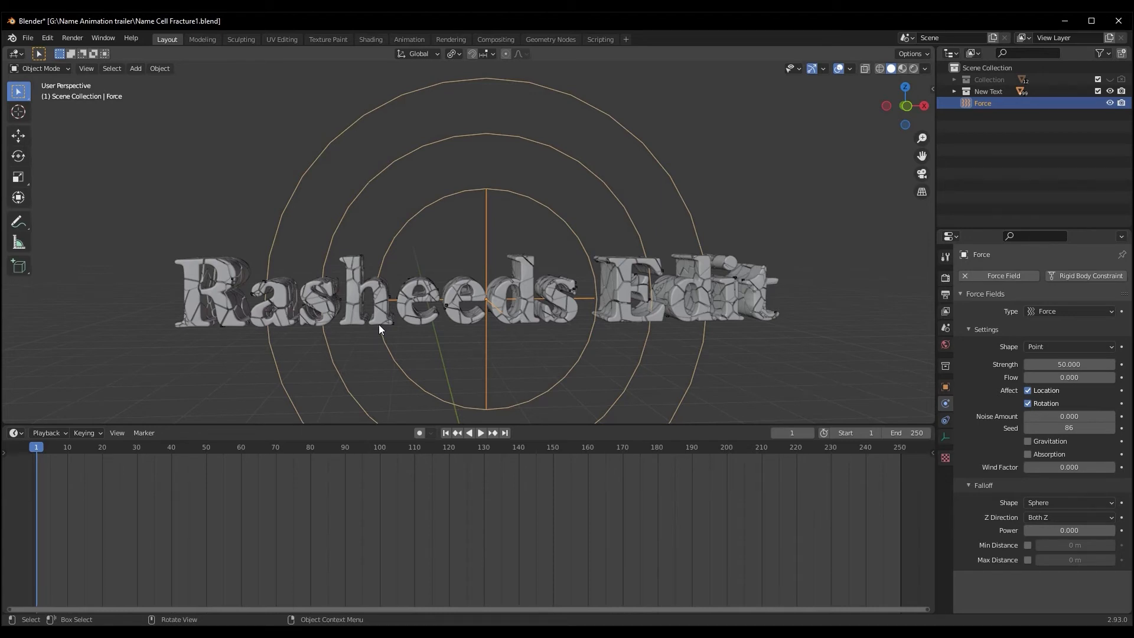
scroll(378, 324, down, 2)
middle_drag(367, 331, 413, 319)
scroll(335, 332, up, 3)
scroll(335, 332, down, 2)
scroll(357, 336, up, 2)
scroll(339, 337, down, 3)
scroll(427, 346, up, 3)
scroll(410, 339, down, 3)
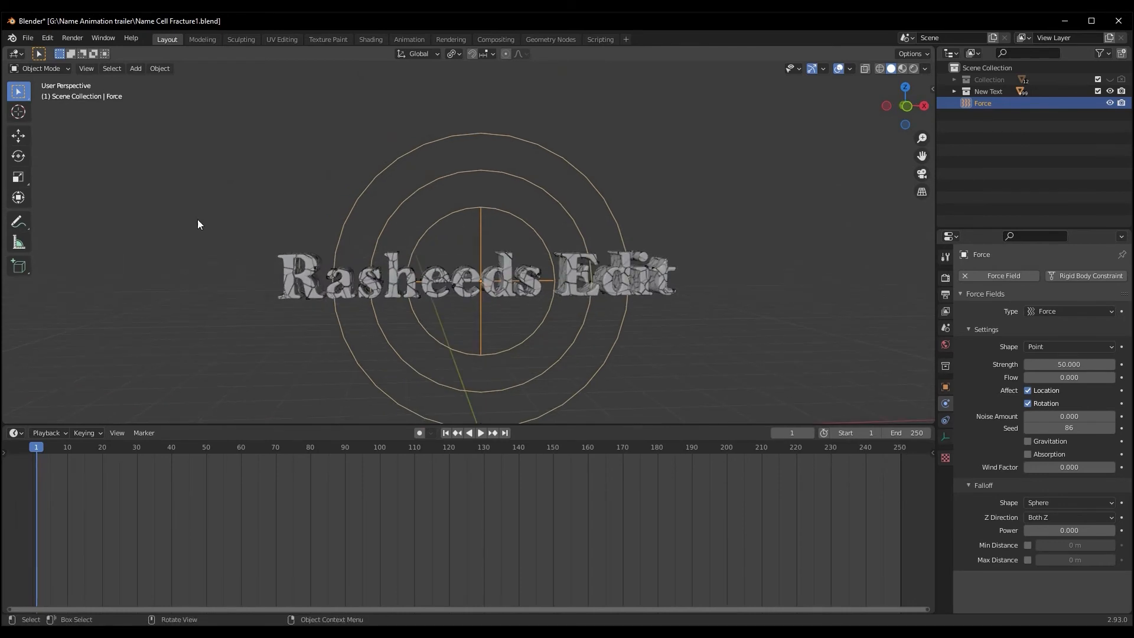
scroll(511, 320, up, 2)
scroll(512, 320, down, 2)
middle_drag(512, 320, 485, 307)
- Deselect the force field and save the project file
drag(211, 198, 736, 334)
click(647, 361)
middle_drag(646, 360, 612, 342)
scroll(612, 342, up, 4)
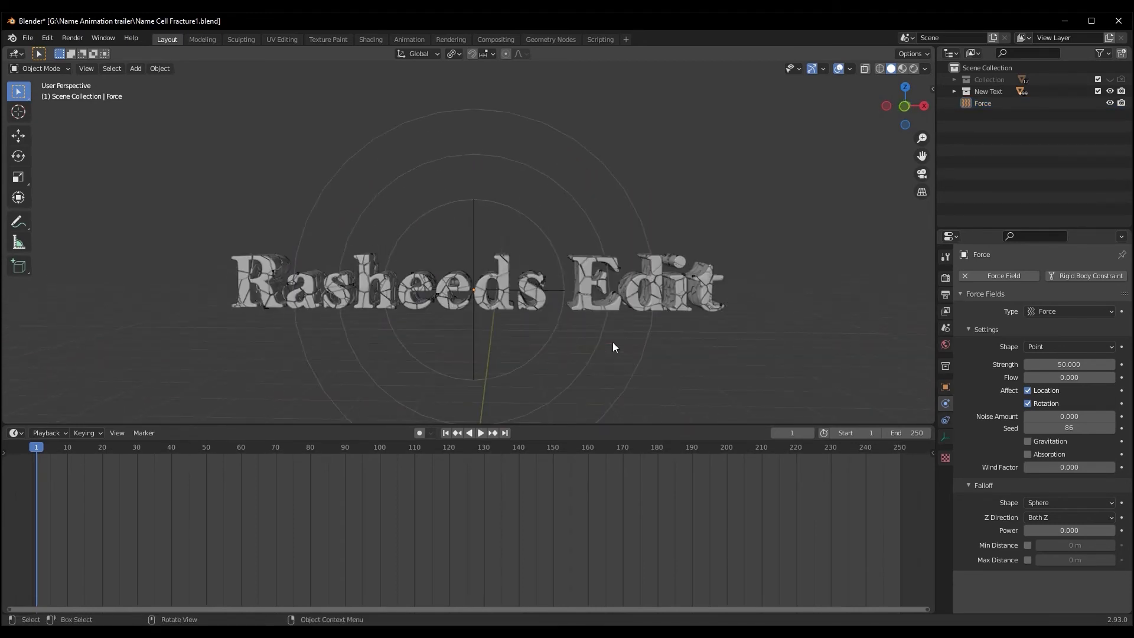
scroll(612, 342, up, 2)
key(ctrl)
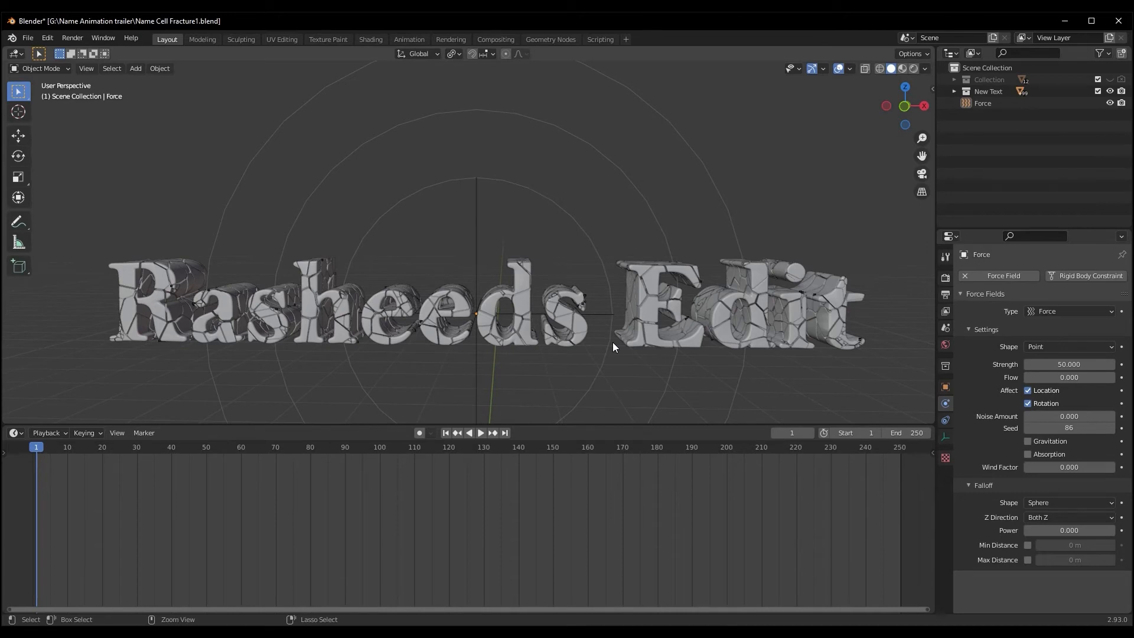
key(ctrl+s)
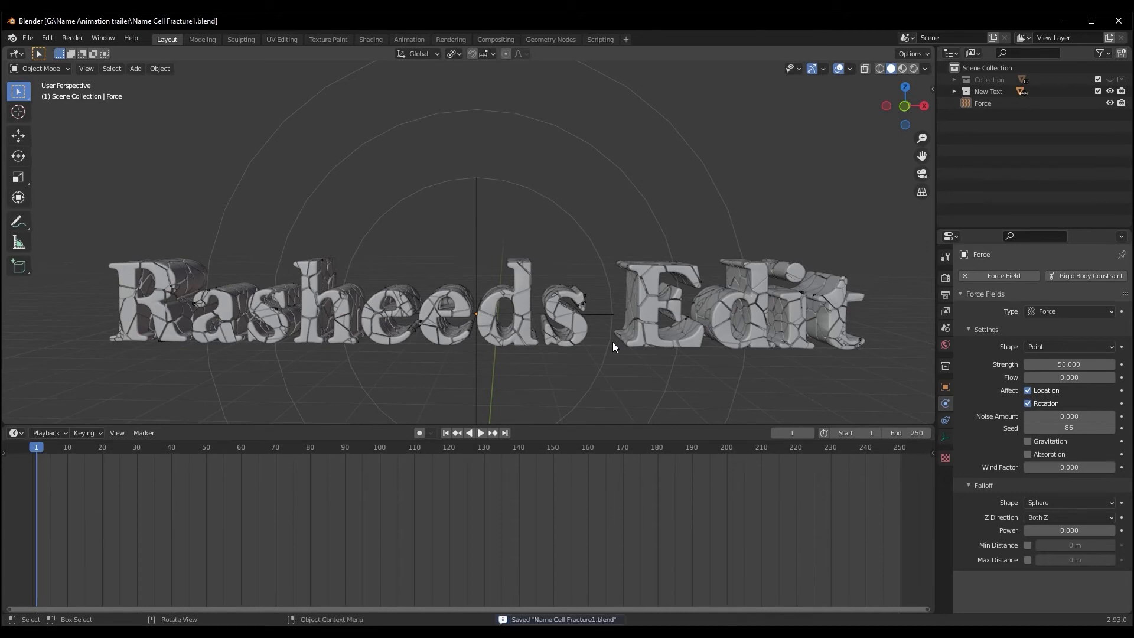
scroll(611, 342, down, 3)
scroll(614, 346, up, 1)
middle_drag(614, 346, 665, 352)
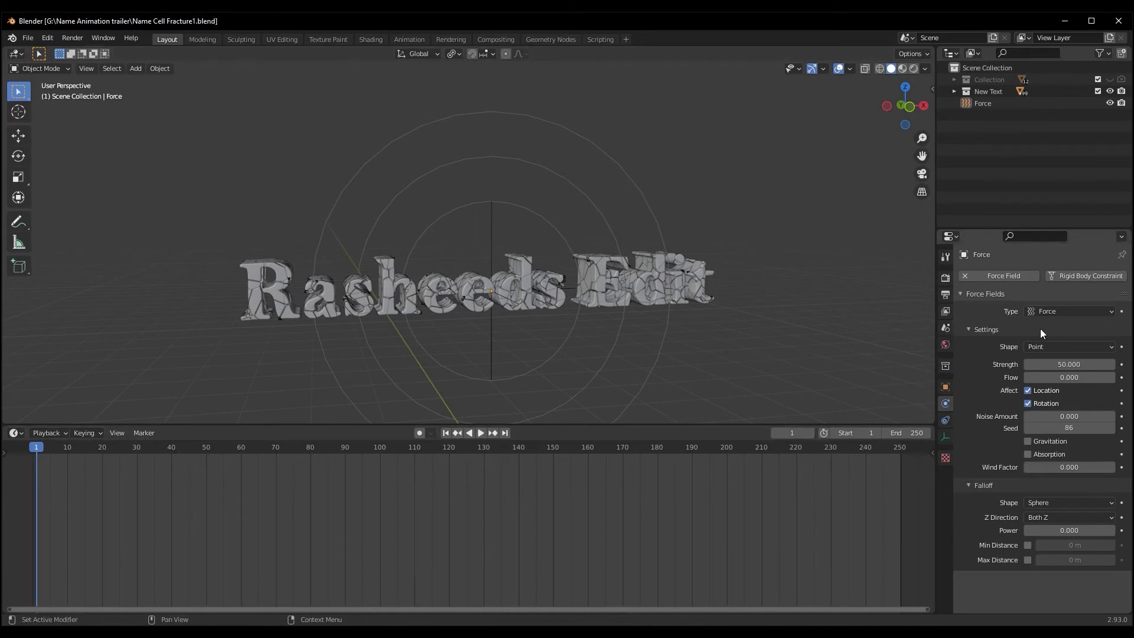
middle_drag(717, 349, 586, 310)
drag(843, 311, 171, 244)
click(763, 391)
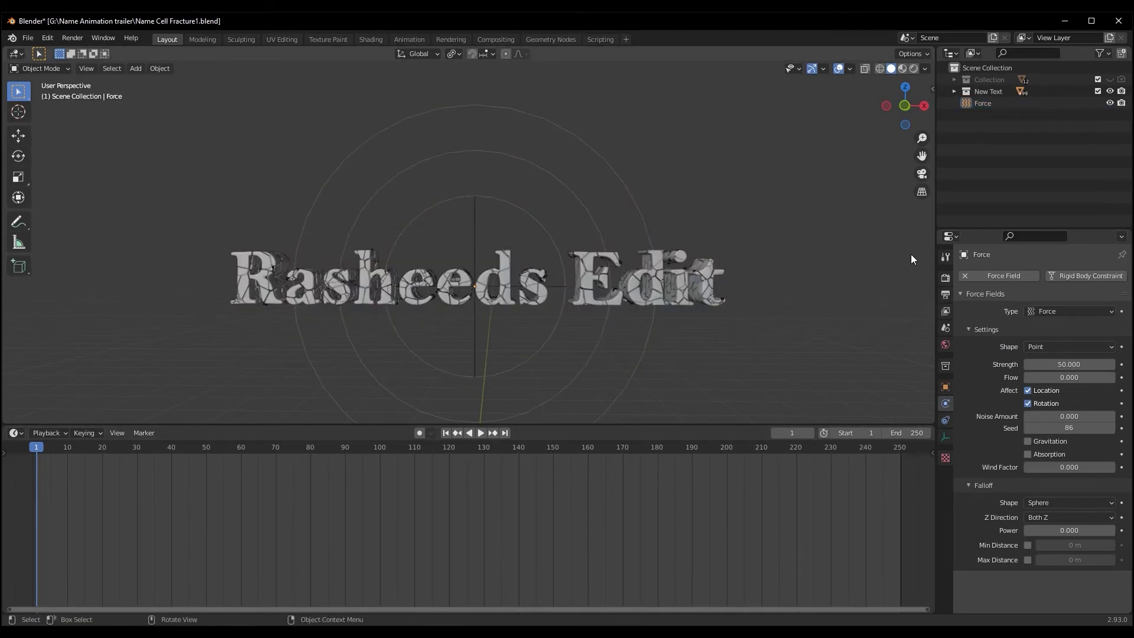
- Open the scene's output properties and go to the output path settings
click(945, 278)
click(945, 295)
click(948, 311)
click(945, 296)
scroll(1022, 407, down, 1)
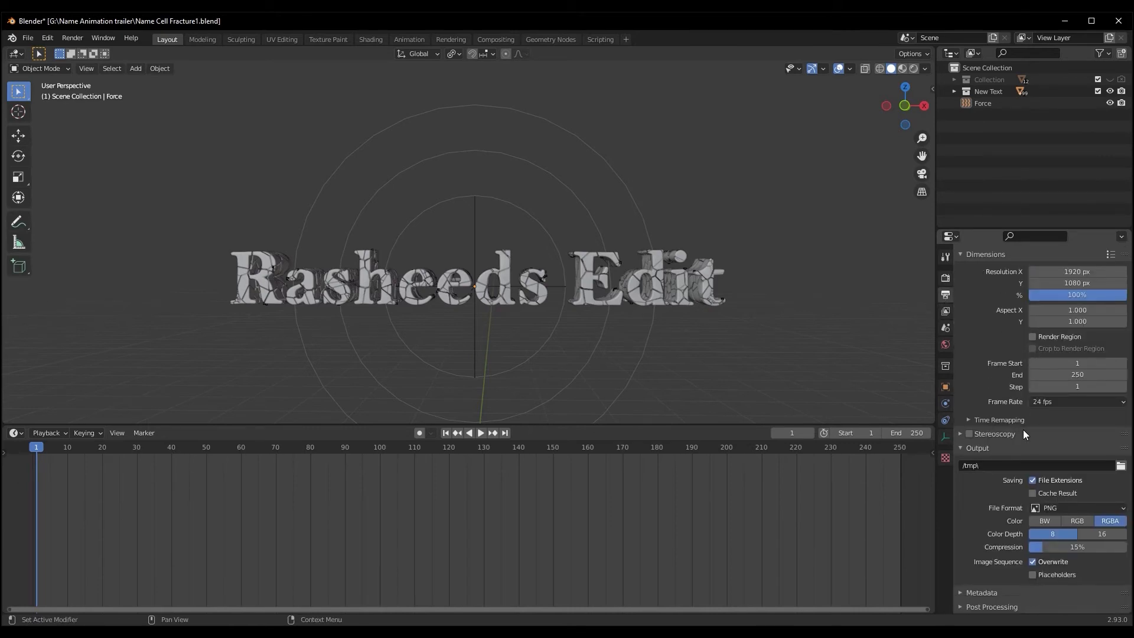
click(1121, 467)
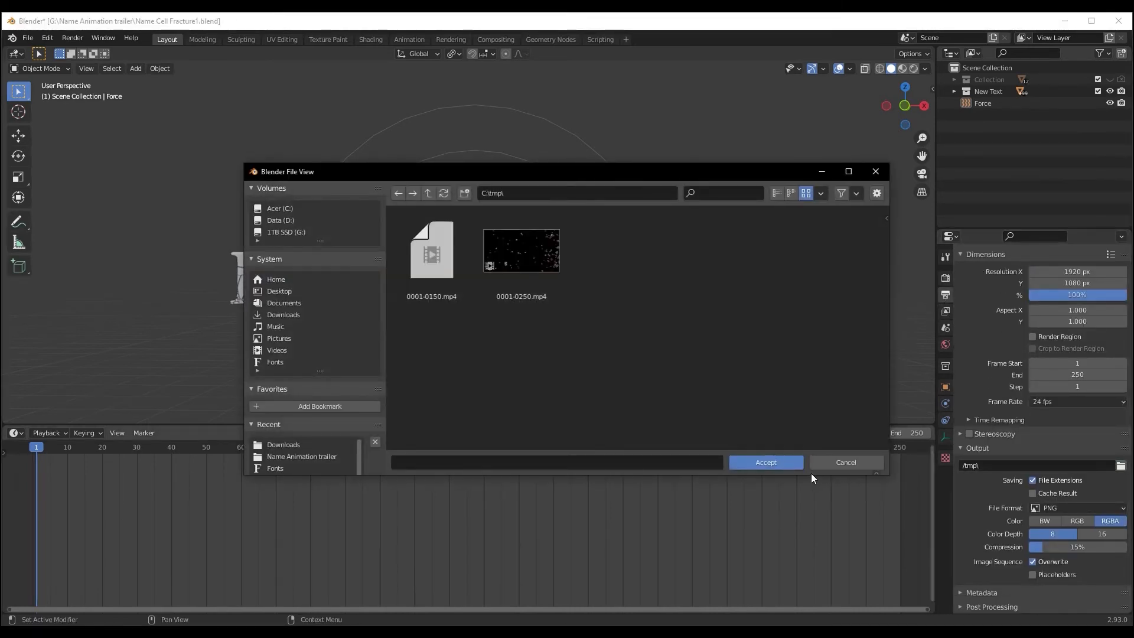
click(850, 463)
scroll(1025, 359, up, 1)
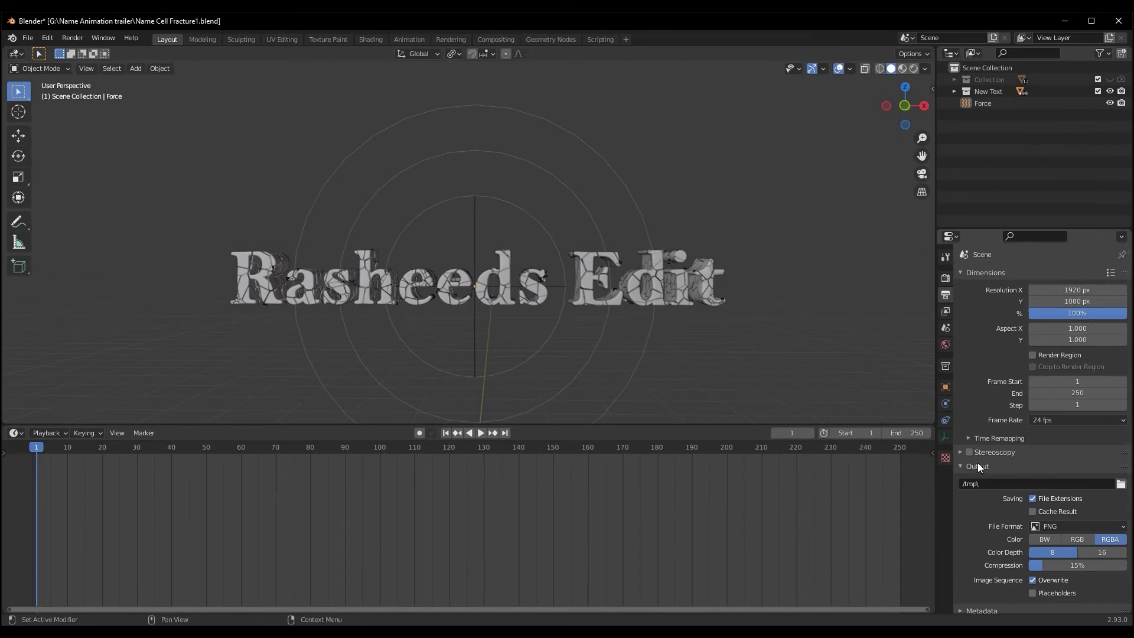
- Set the render output path to a file named Version2 in the G:\Name Animation trailer folder
click(1120, 484)
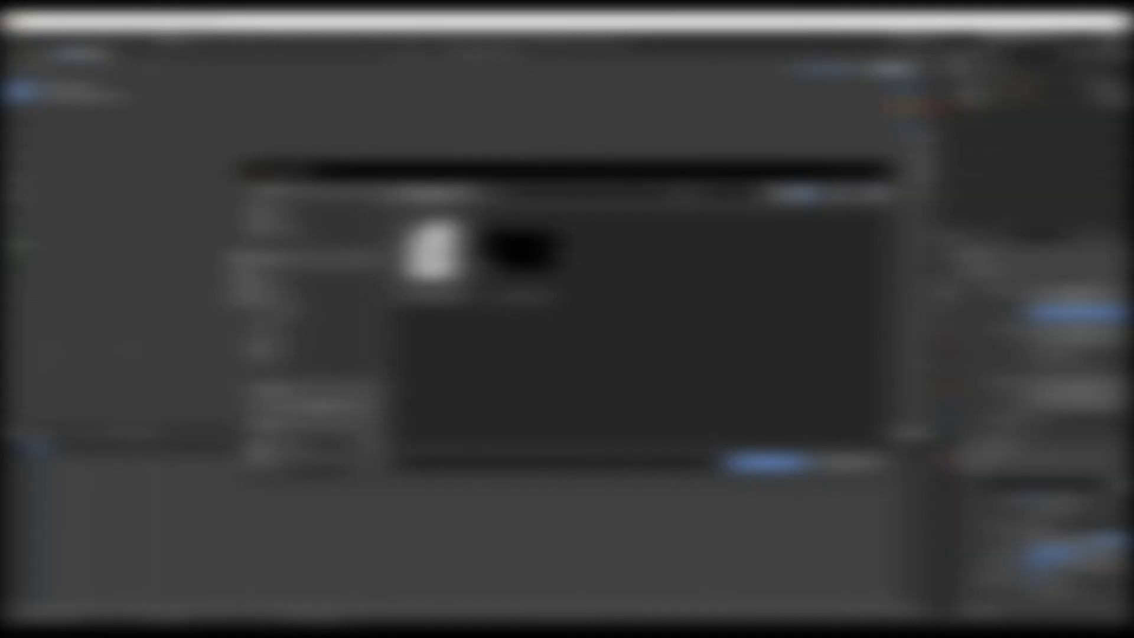
click(311, 232)
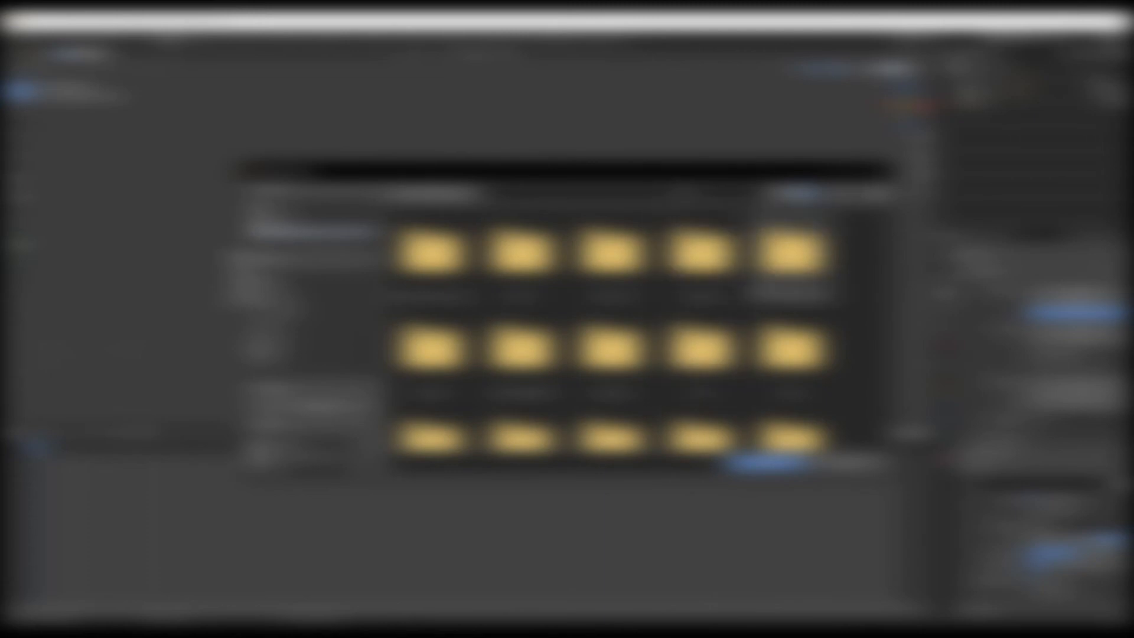
scroll(602, 401, down, 1)
scroll(603, 354, down, 1)
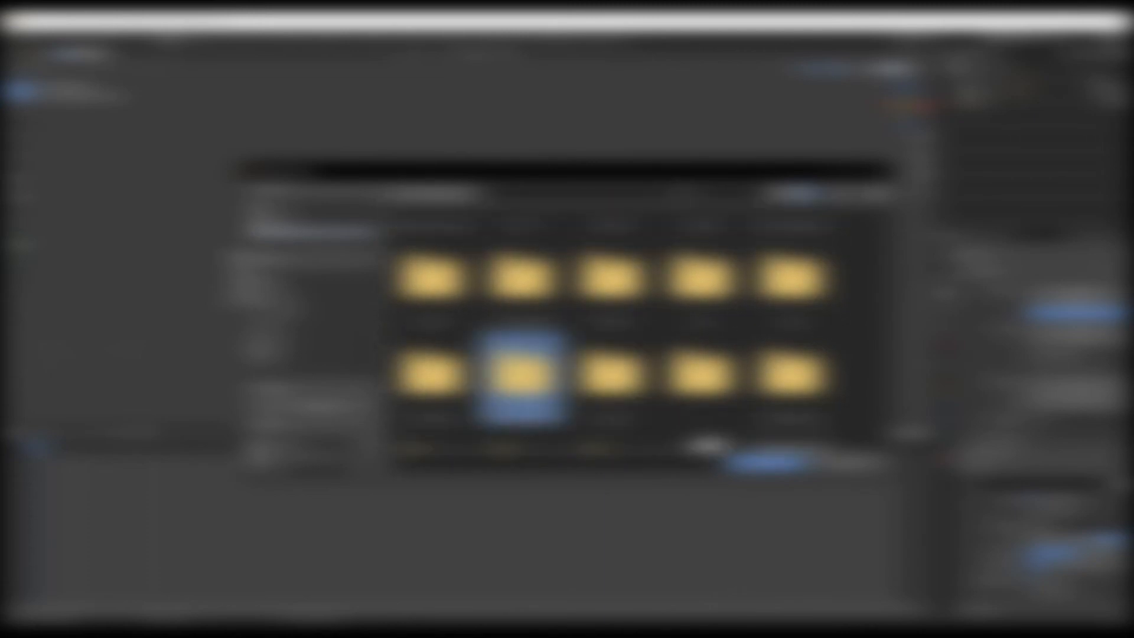
double_click(518, 372)
click(566, 467)
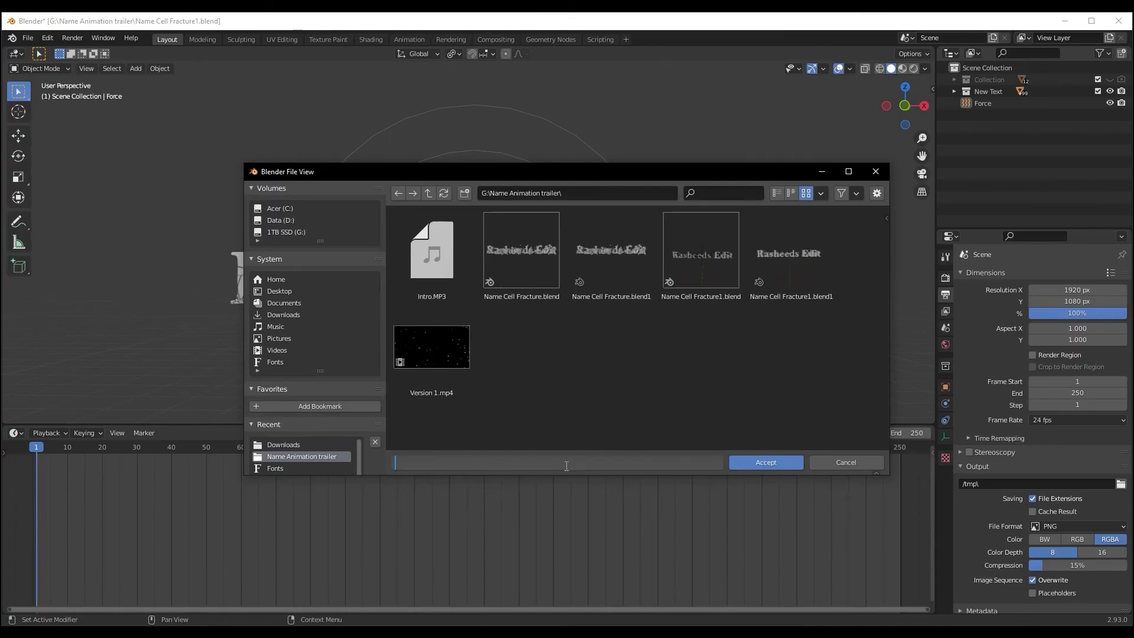
text(Version2)
key(Return)
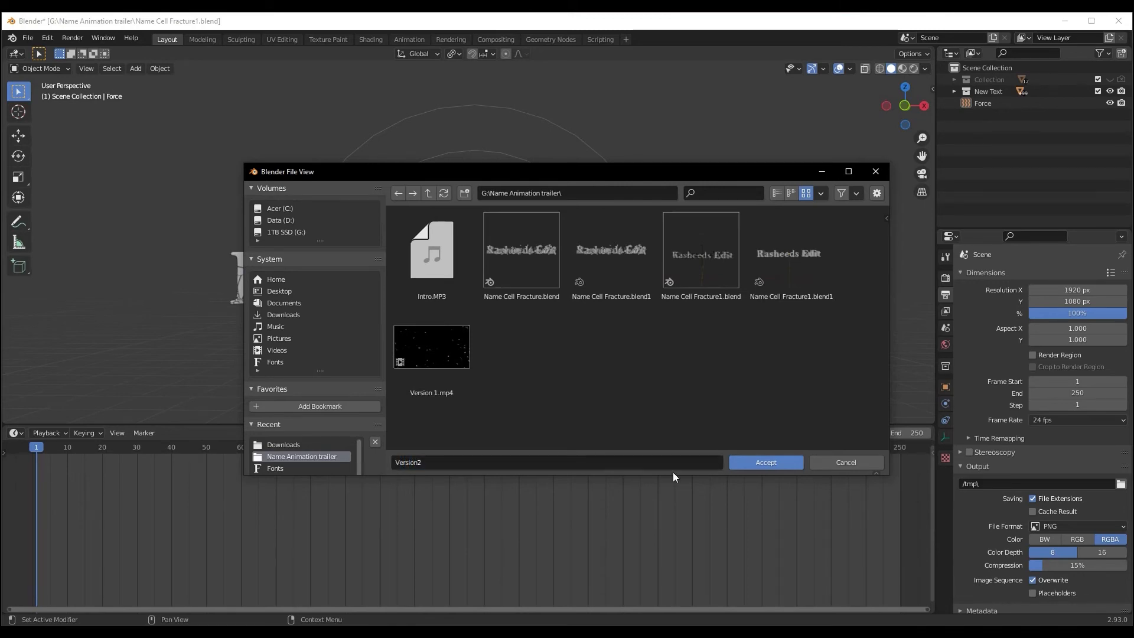
click(793, 466)
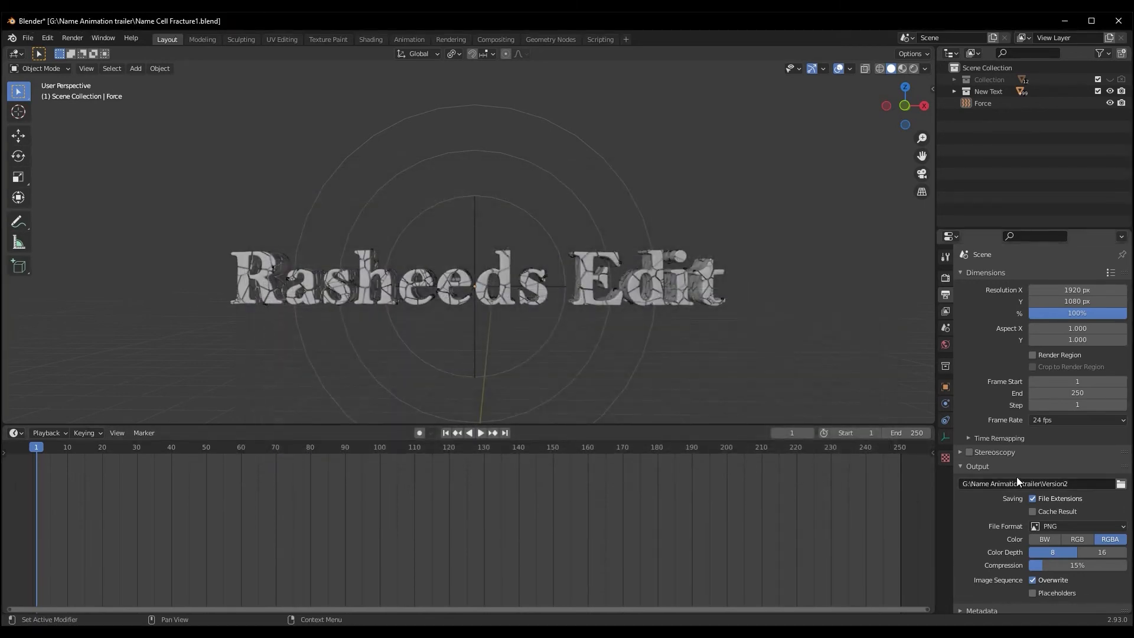
- Set the output file format to FFmpeg Video with an MPEG-4 container
click(1069, 527)
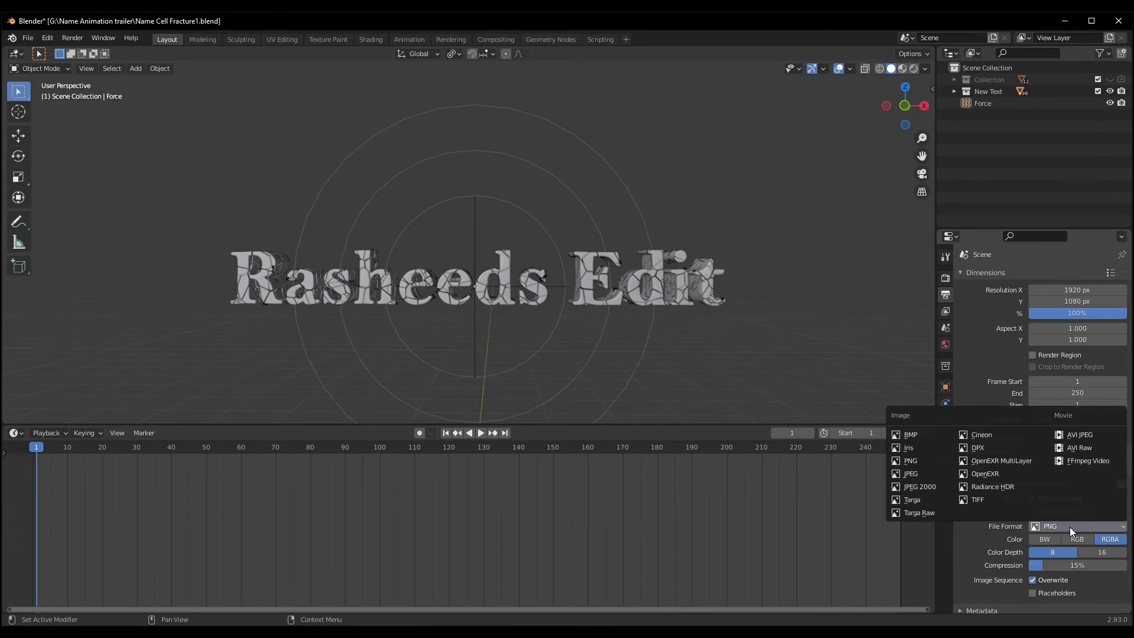
click(1080, 462)
click(981, 558)
scroll(998, 529, down, 3)
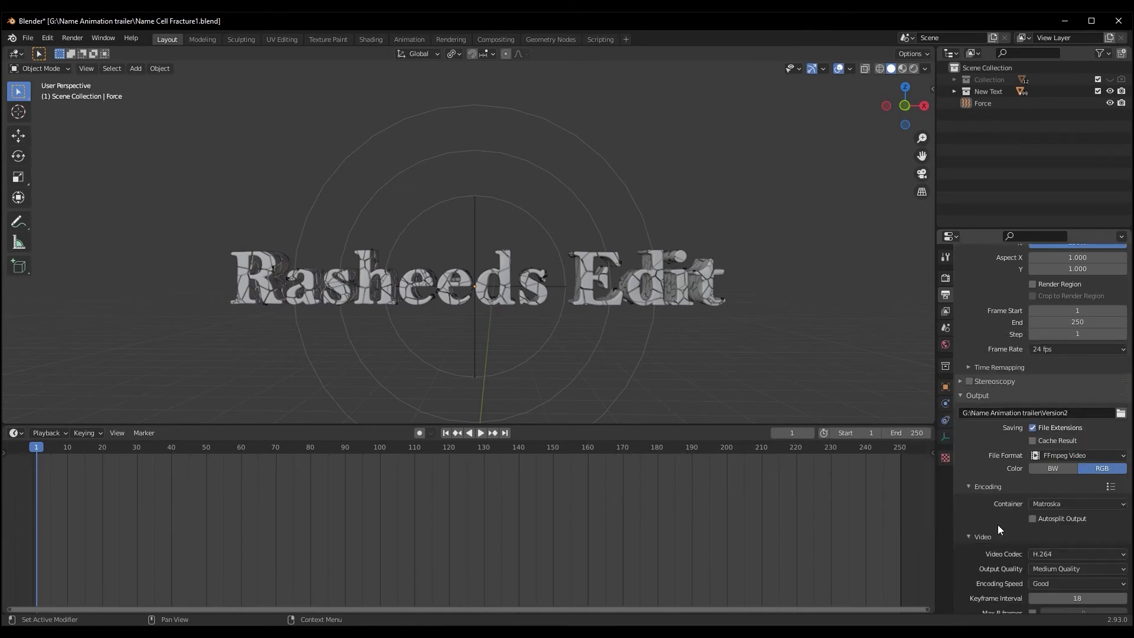
click(1056, 507)
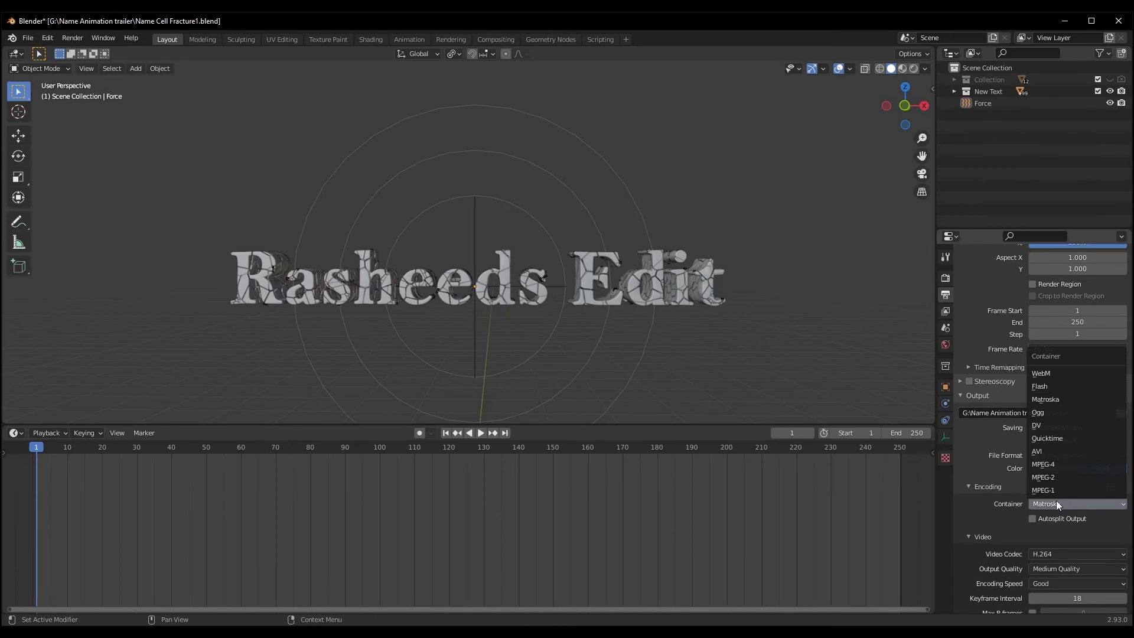
click(1059, 466)
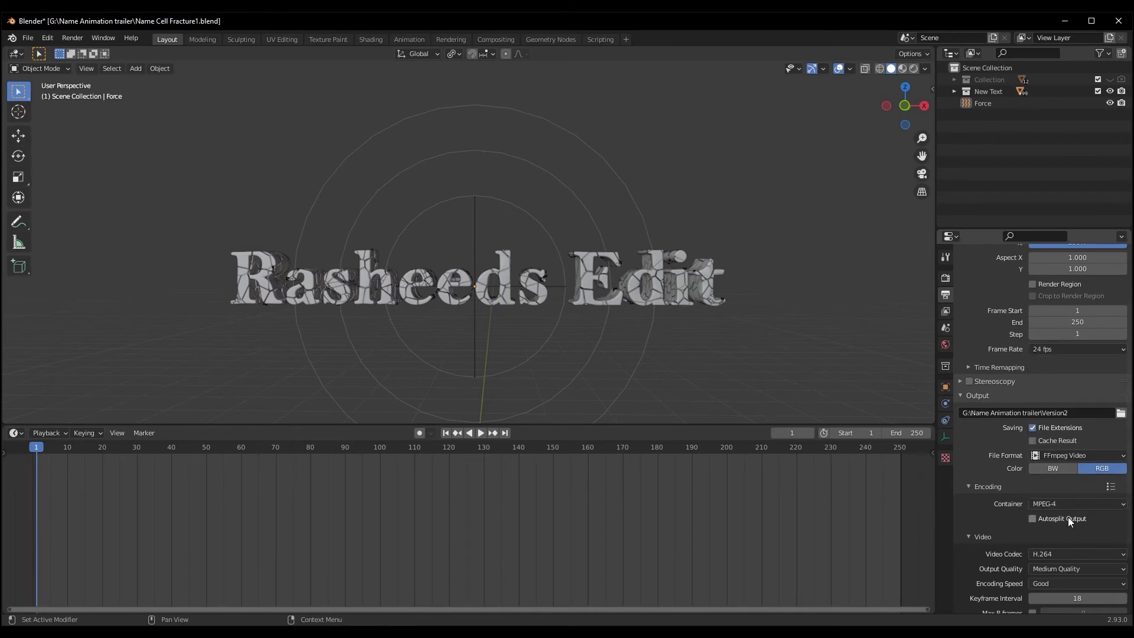
- Set the video encoding's output quality to High Quality
scroll(1068, 516, down, 3)
click(1075, 498)
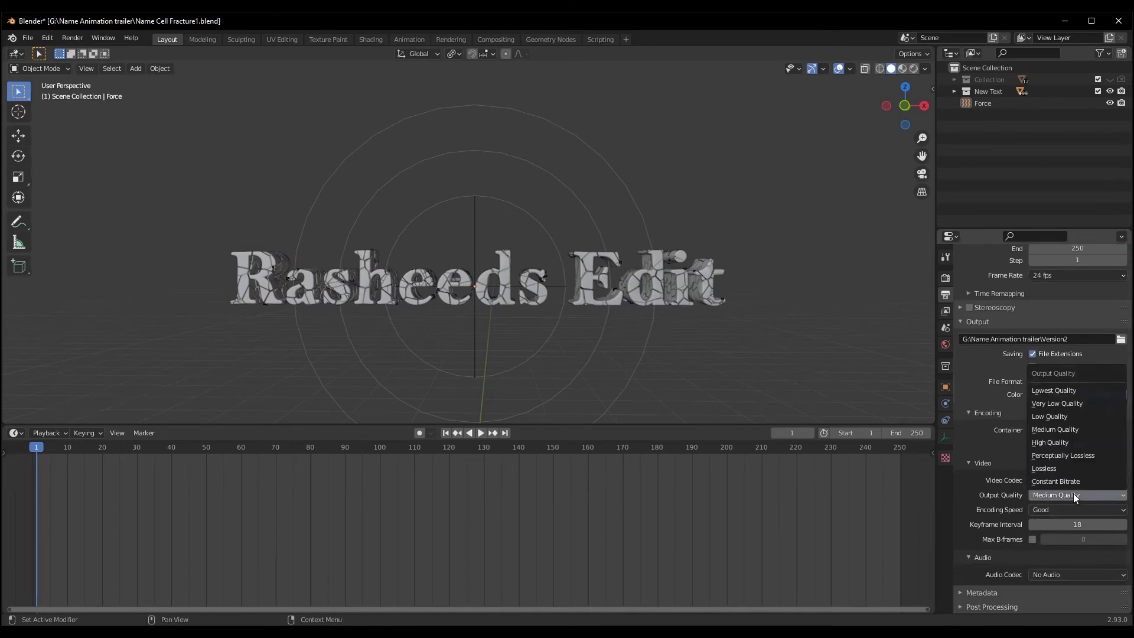
click(1068, 442)
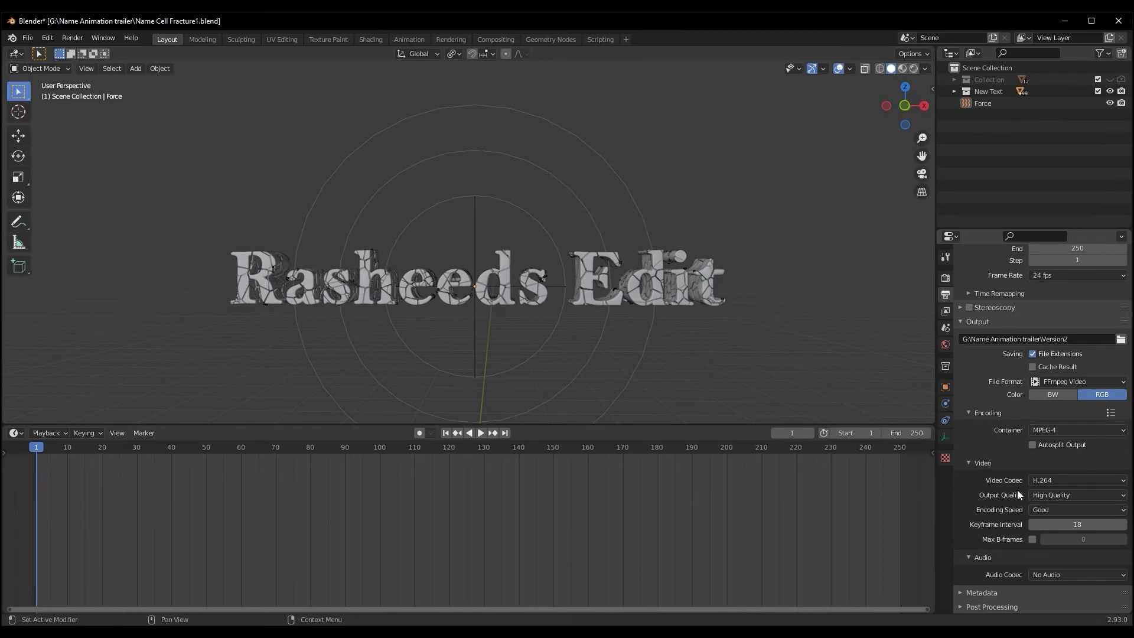
- Set the Look in the scene's Color Management settings to Very High Contrast
click(946, 278)
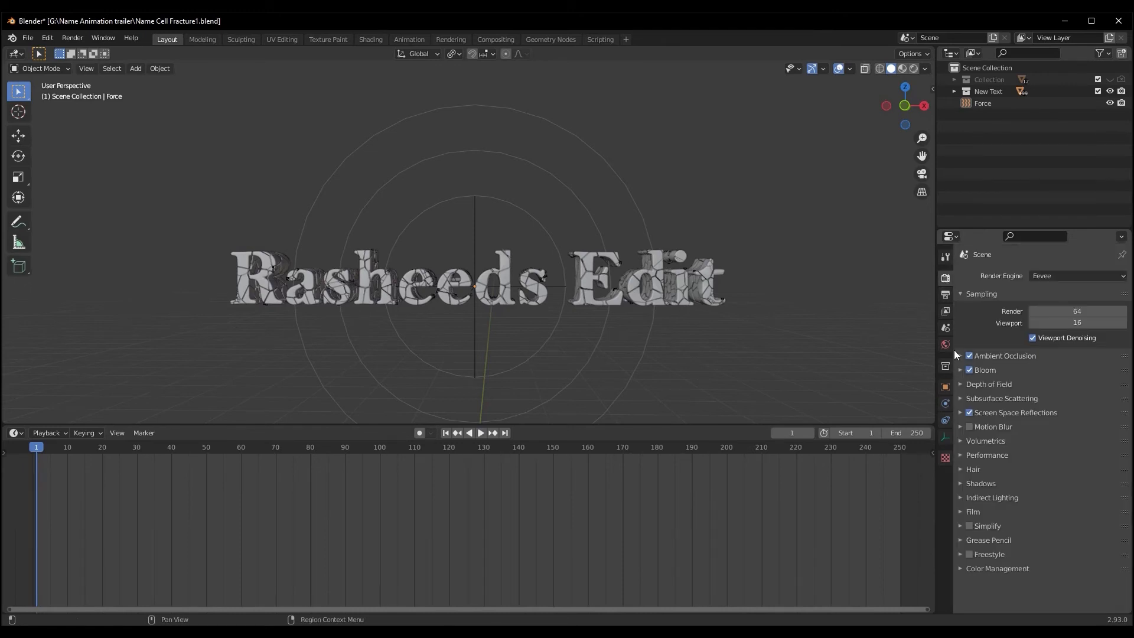
click(997, 568)
scroll(1004, 555, down, 3)
click(1061, 545)
click(1061, 520)
- Switch the viewport to Material Preview shading and inspect the glowing title from several angles
click(903, 69)
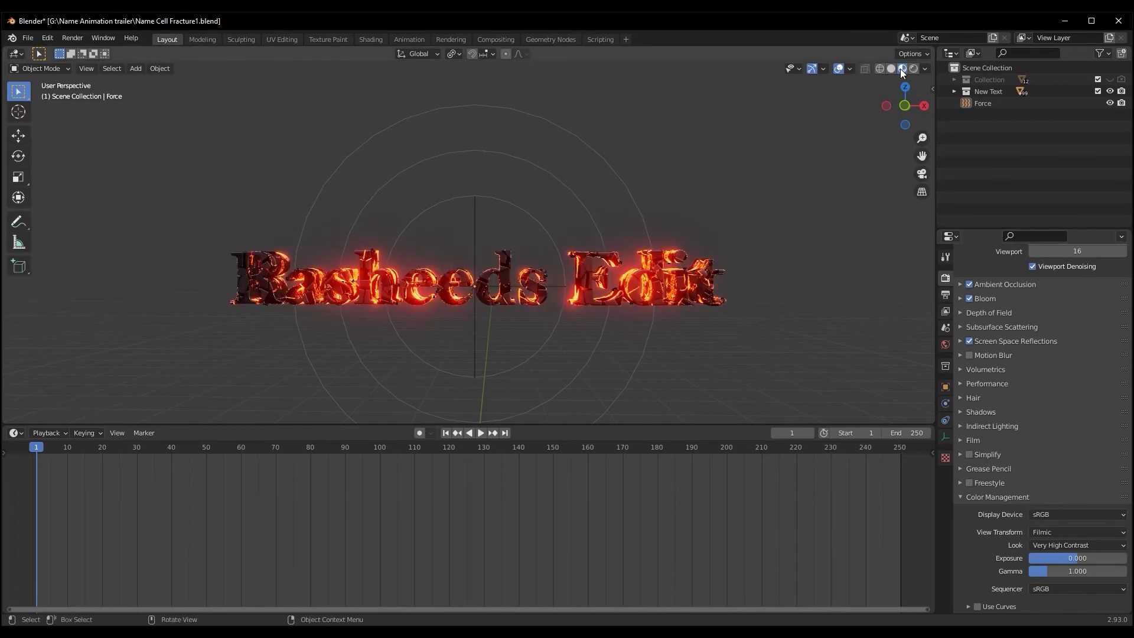
middle_drag(576, 257, 622, 263)
scroll(621, 263, up, 5)
middle_drag(576, 328, 508, 349)
scroll(558, 313, down, 5)
scroll(508, 349, up, 4)
middle_drag(288, 352, 617, 416)
scroll(437, 351, down, 3)
click(1068, 513)
click(1068, 513)
middle_drag(642, 306, 690, 349)
scroll(738, 319, up, 2)
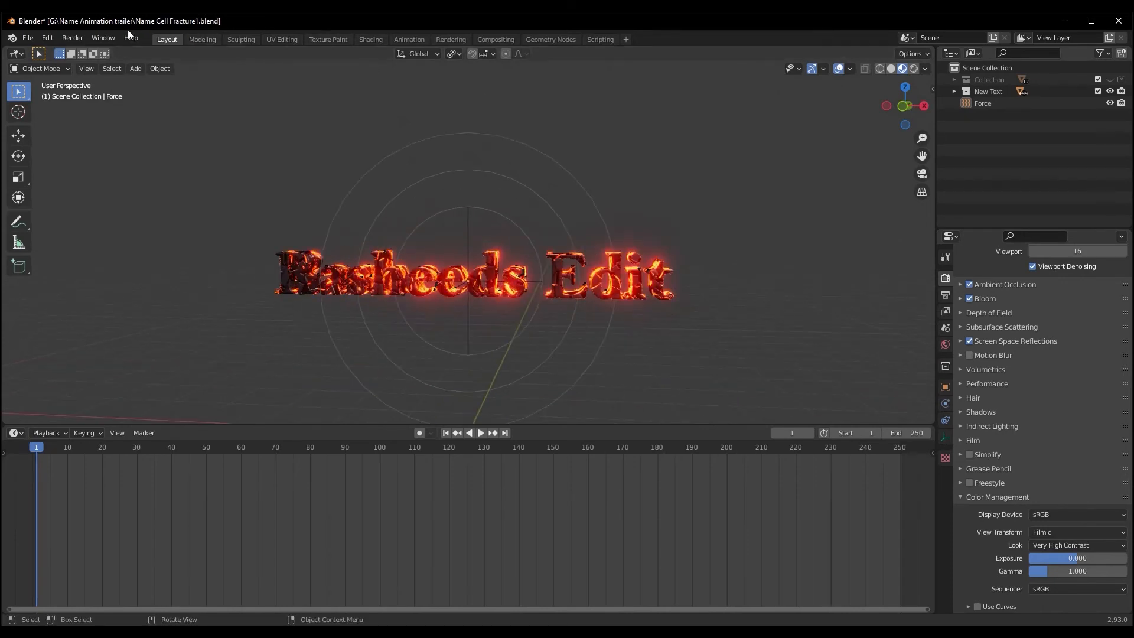
- Try to render the scene's animation
click(79, 36)
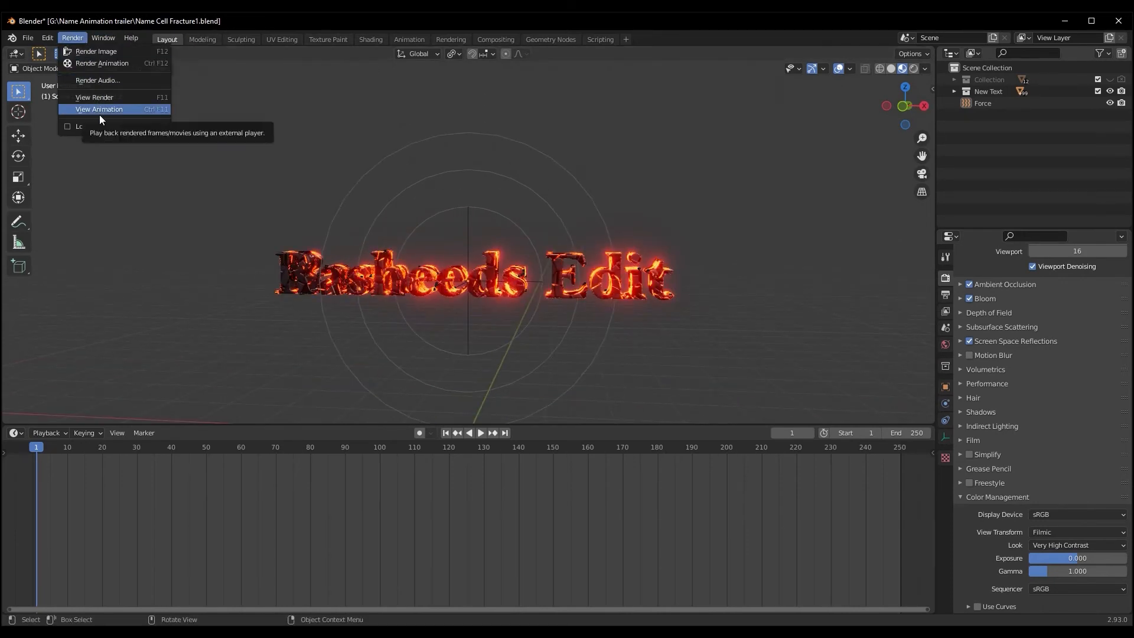
click(109, 64)
middle_drag(630, 399, 629, 346)
middle_drag(629, 352, 640, 348)
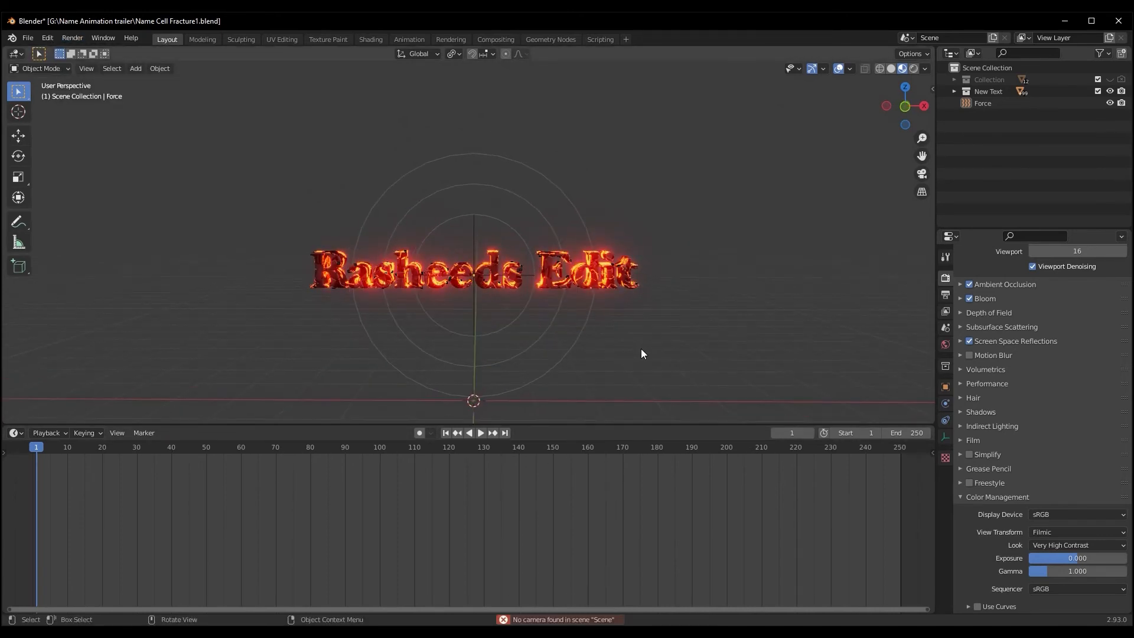
- Add a camera to the scene and look through it at the title
key(shift+a)
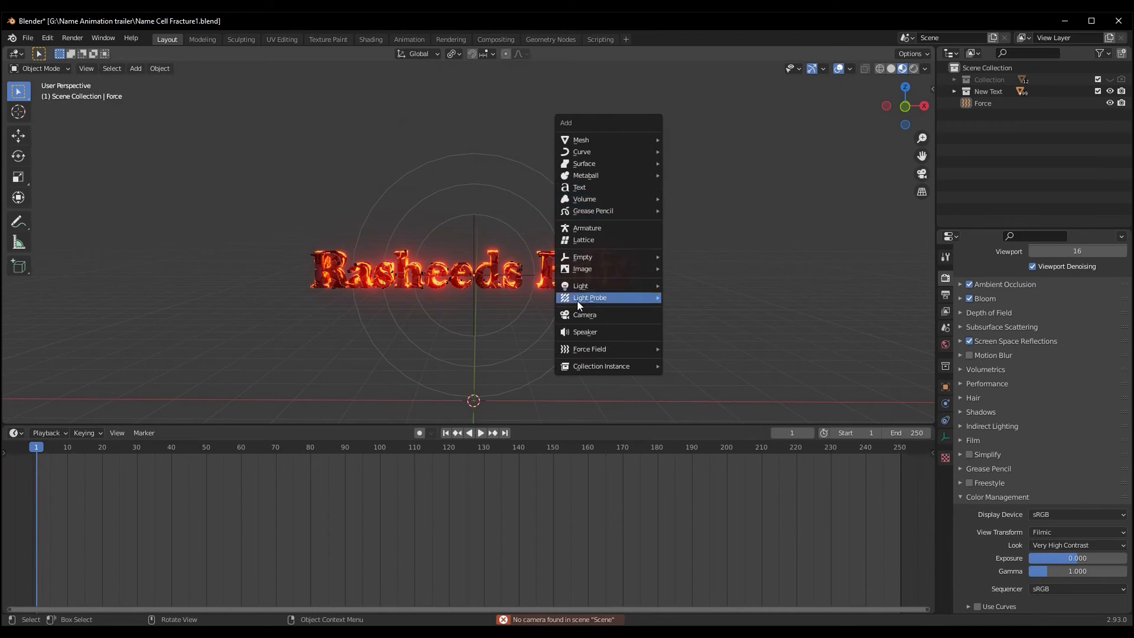
click(582, 314)
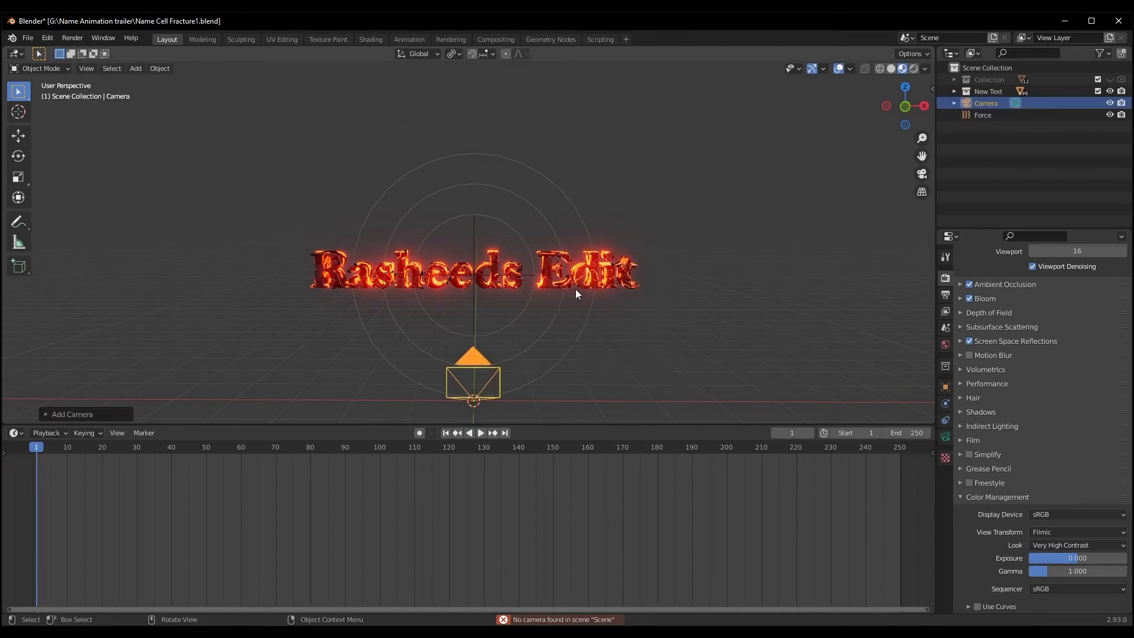
key(KP_1)
scroll(576, 287, up, 3)
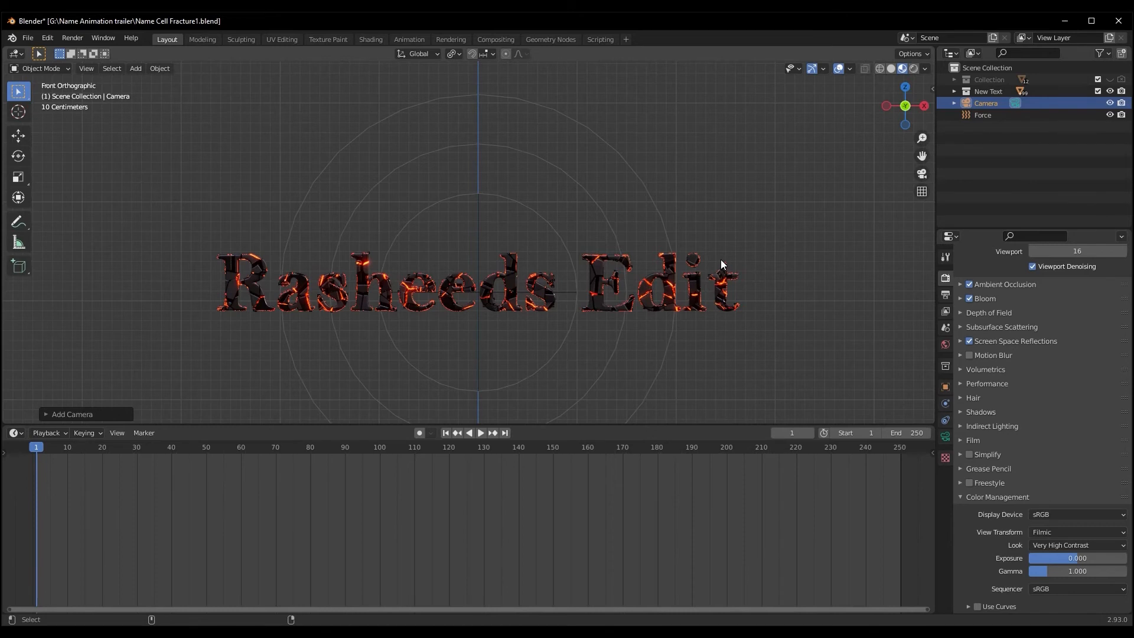
key(KP_0)
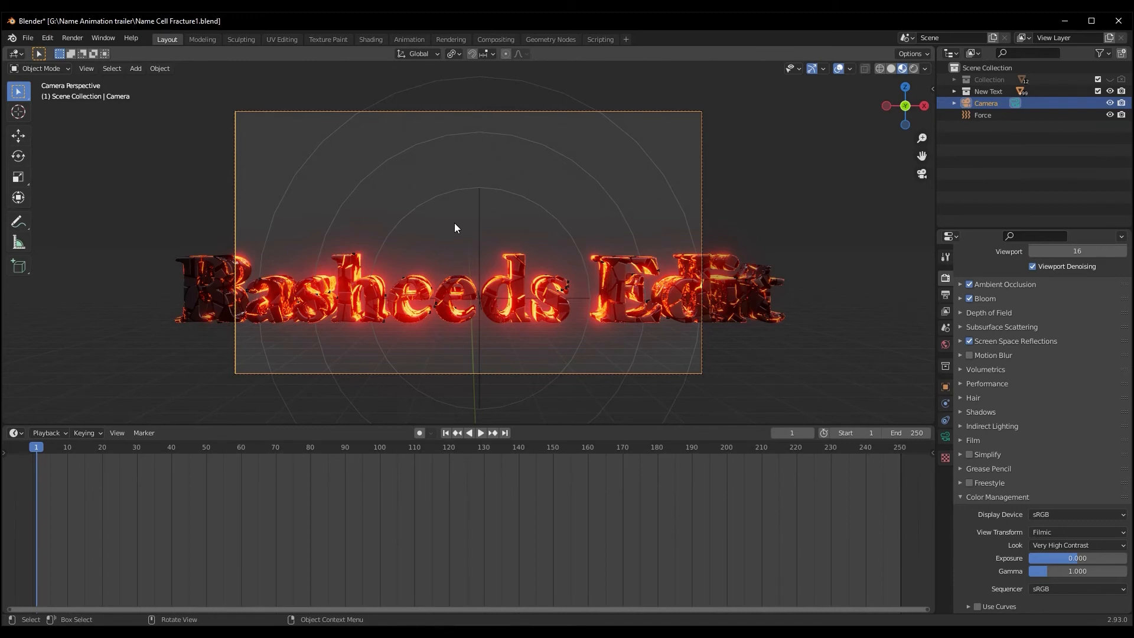
- Move the camera back about 2 m along its local Z axis and lower it about 0.37 m to frame the title
key(g)
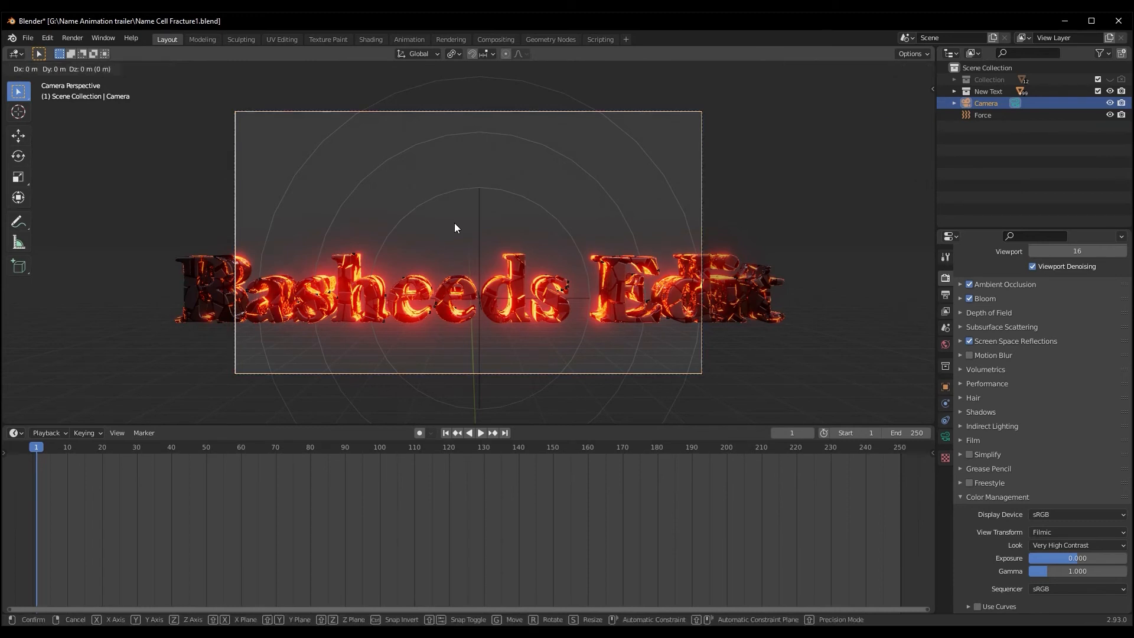
key(z)
key(z)
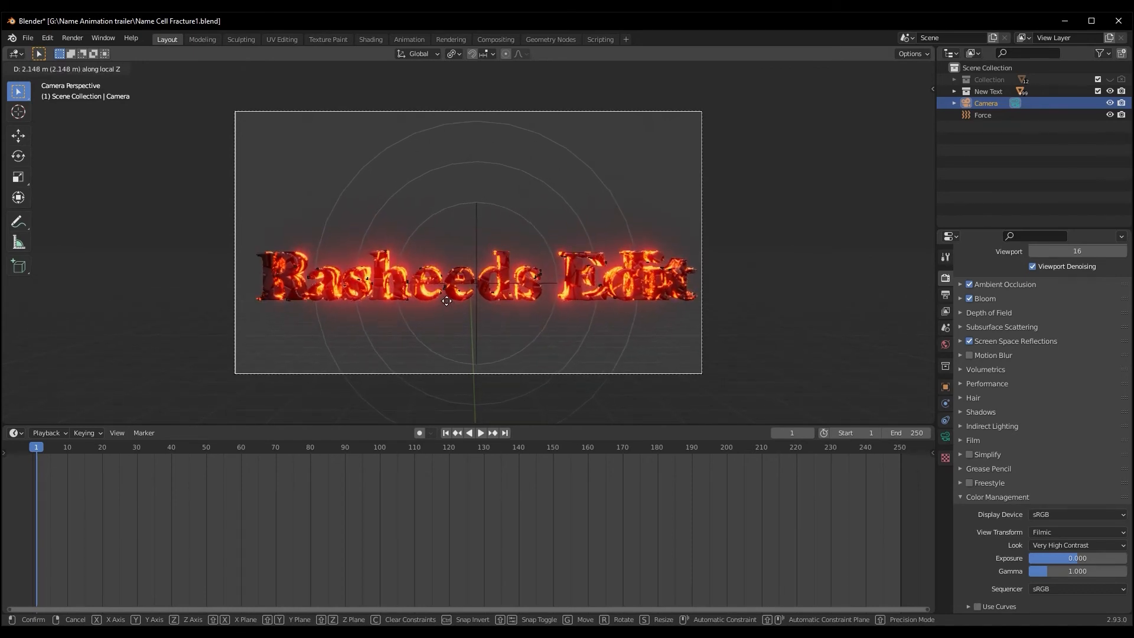
click(444, 299)
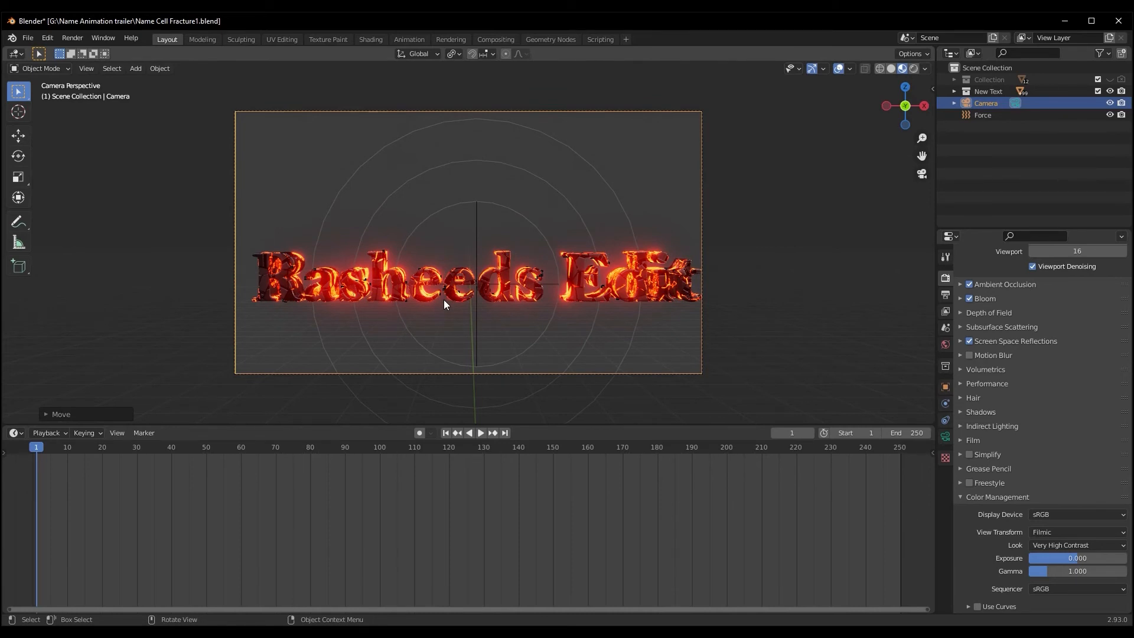
key(g)
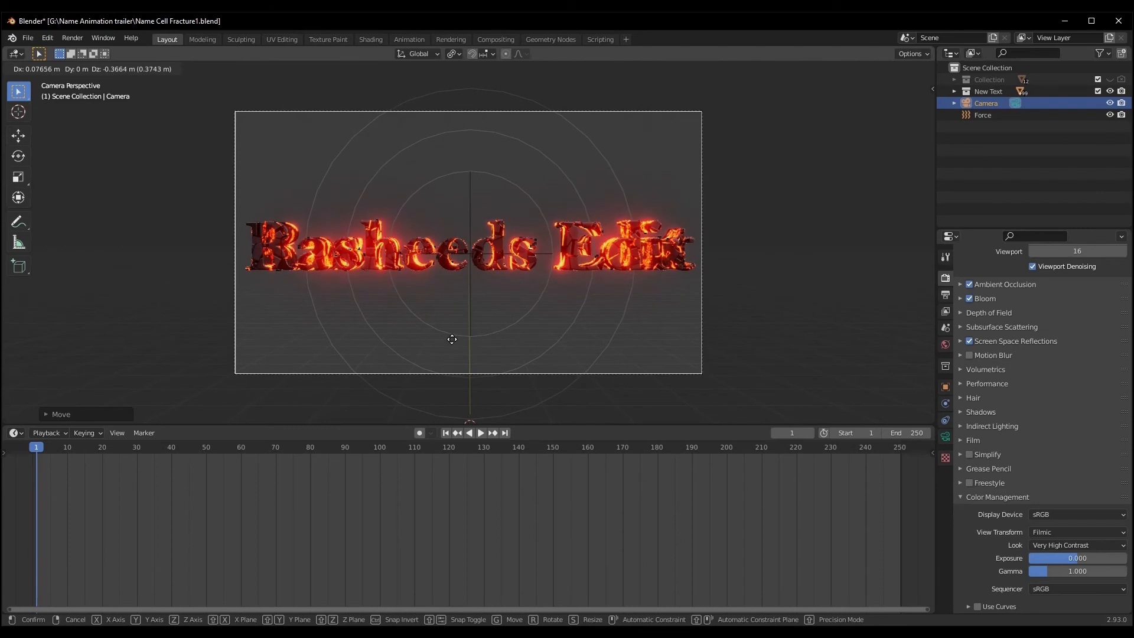
click(452, 339)
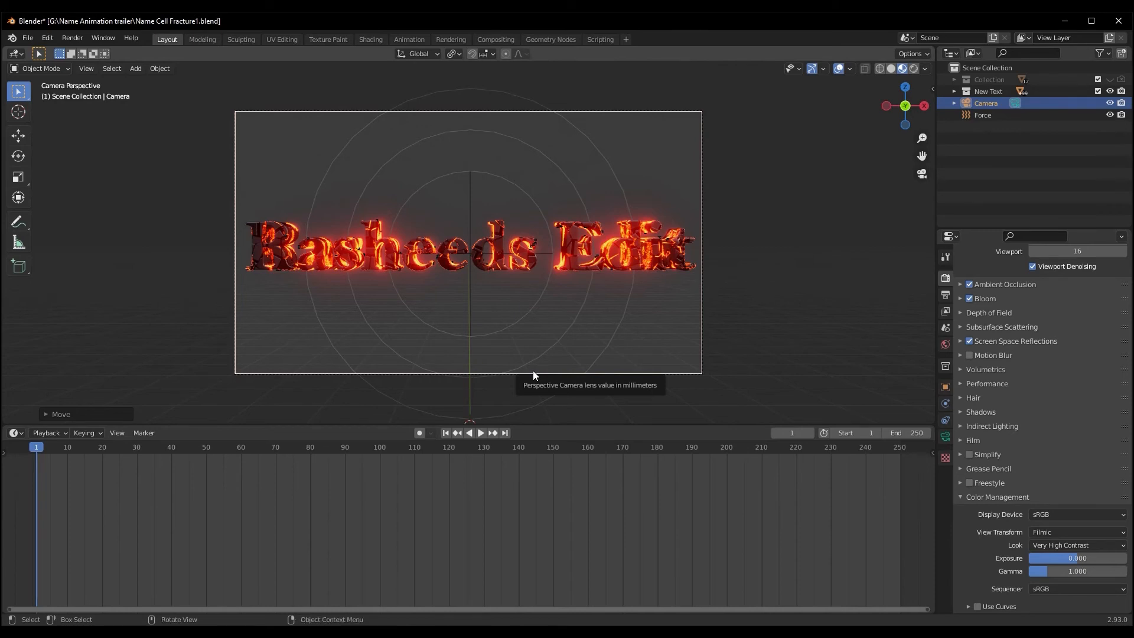
- Render the full animation through the new camera
click(69, 39)
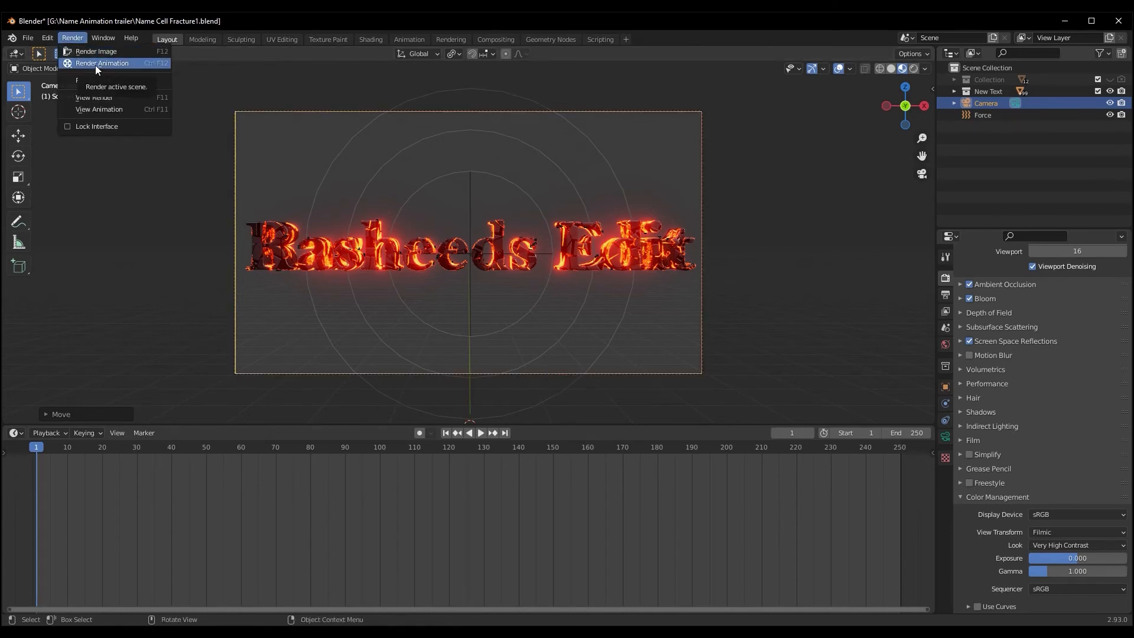
click(94, 65)
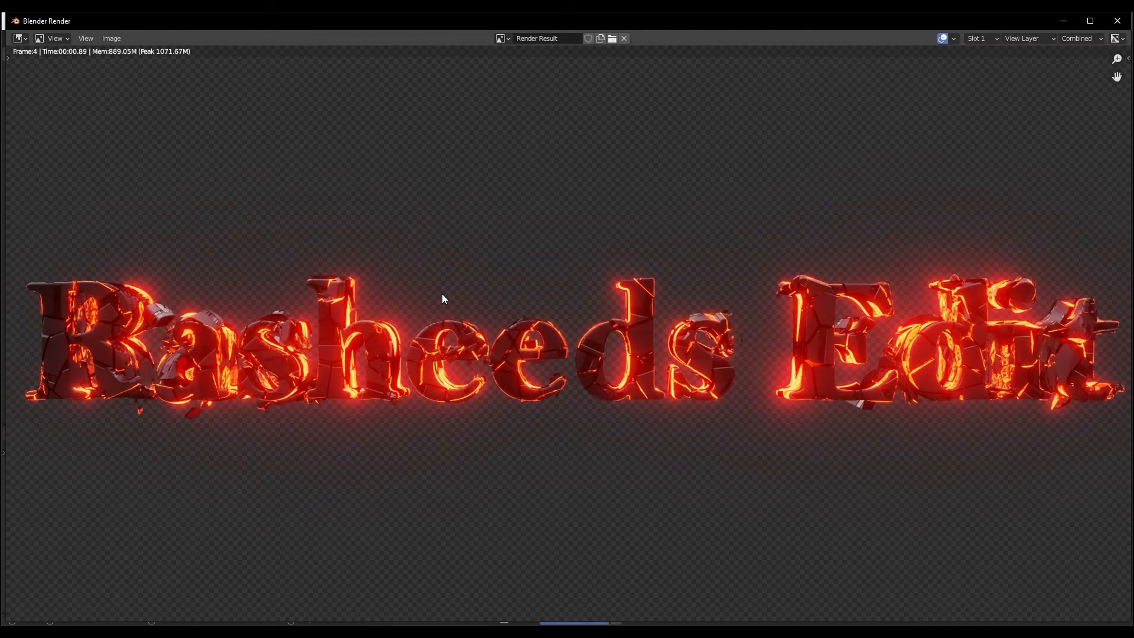
scroll(442, 293, down, 2)
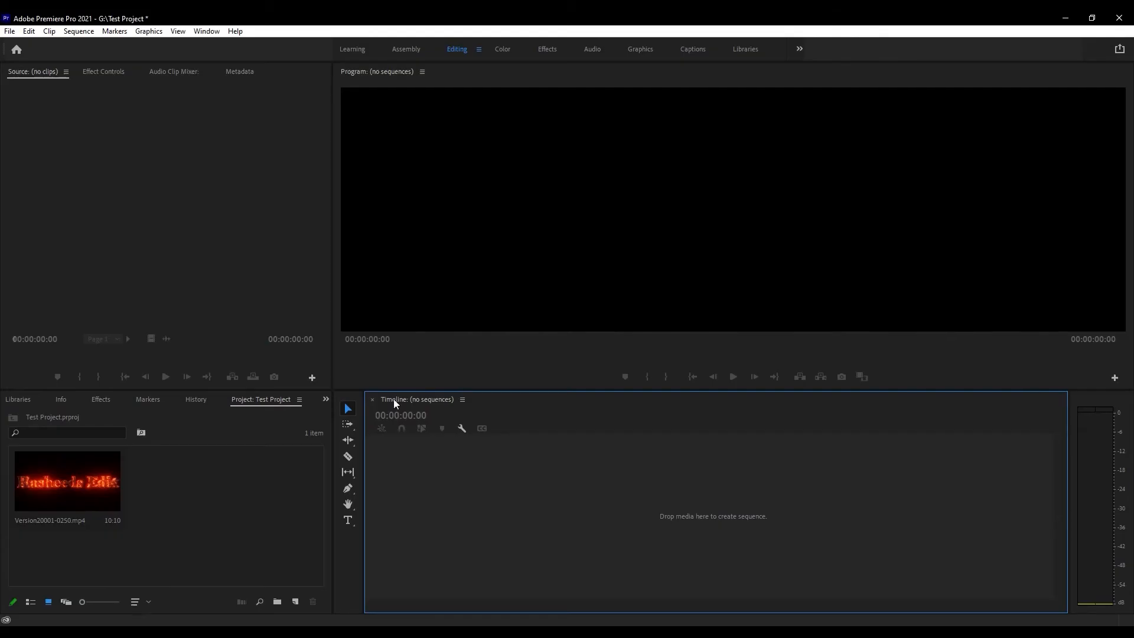
click(186, 521)
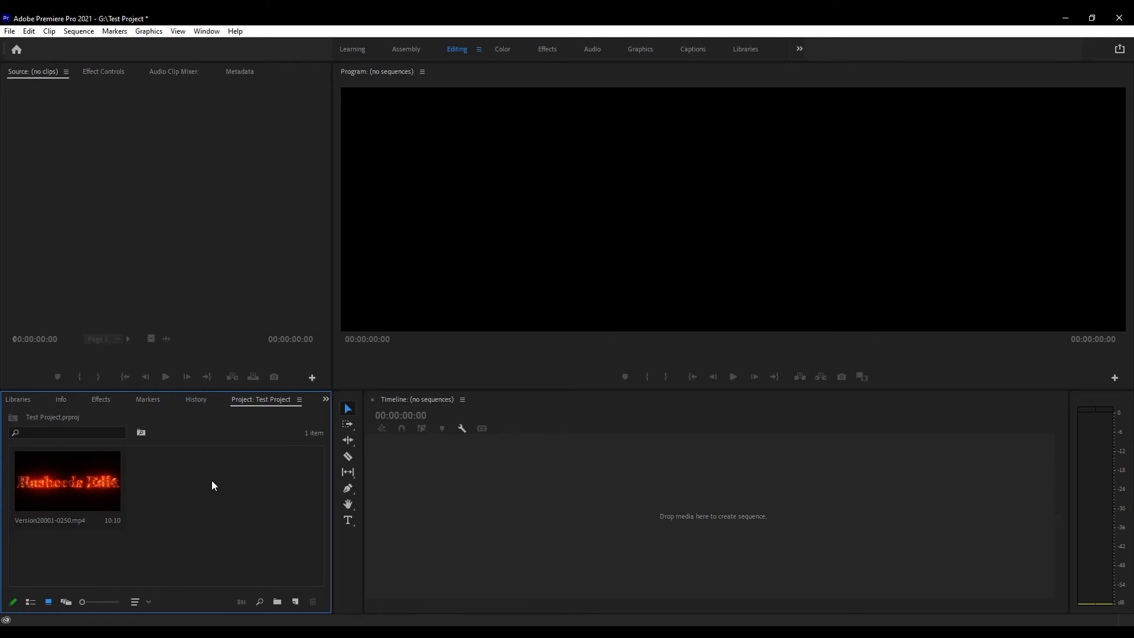
double_click(256, 529)
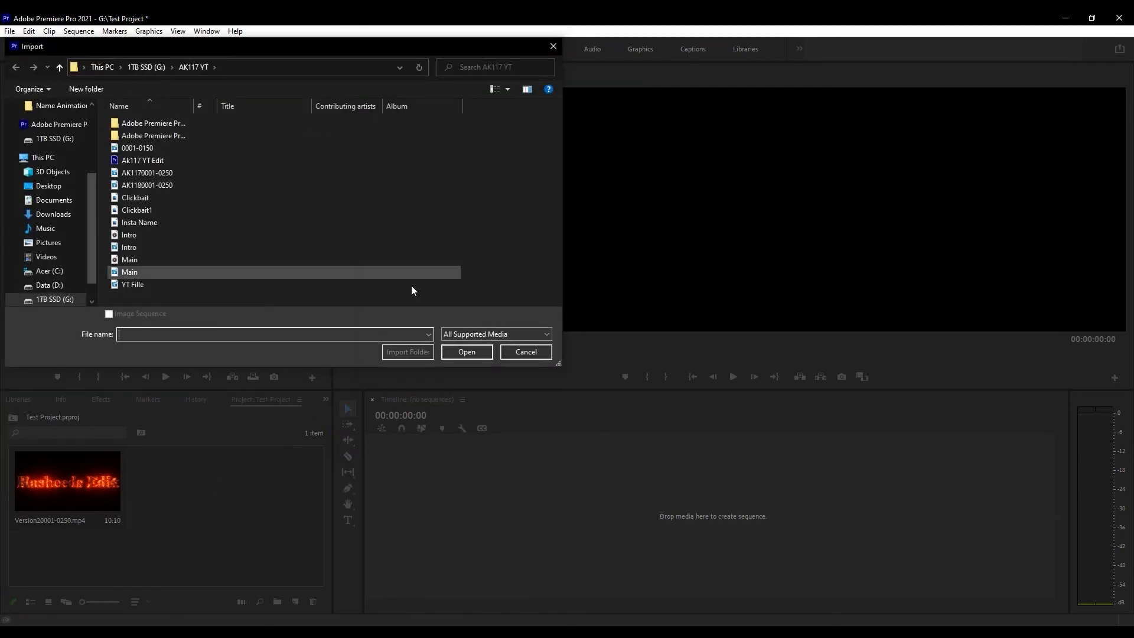
click(522, 351)
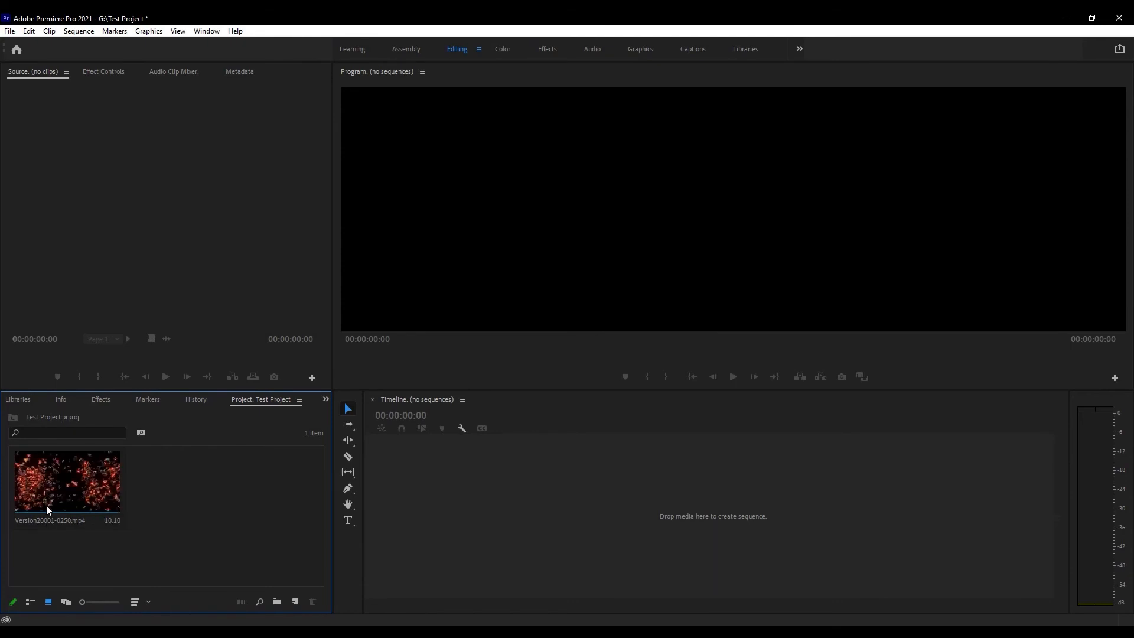
- In Adobe Premiere Pro, create a sequence from the rendered clip Version20001-0250.mp4 and play it back
drag(61, 481, 492, 488)
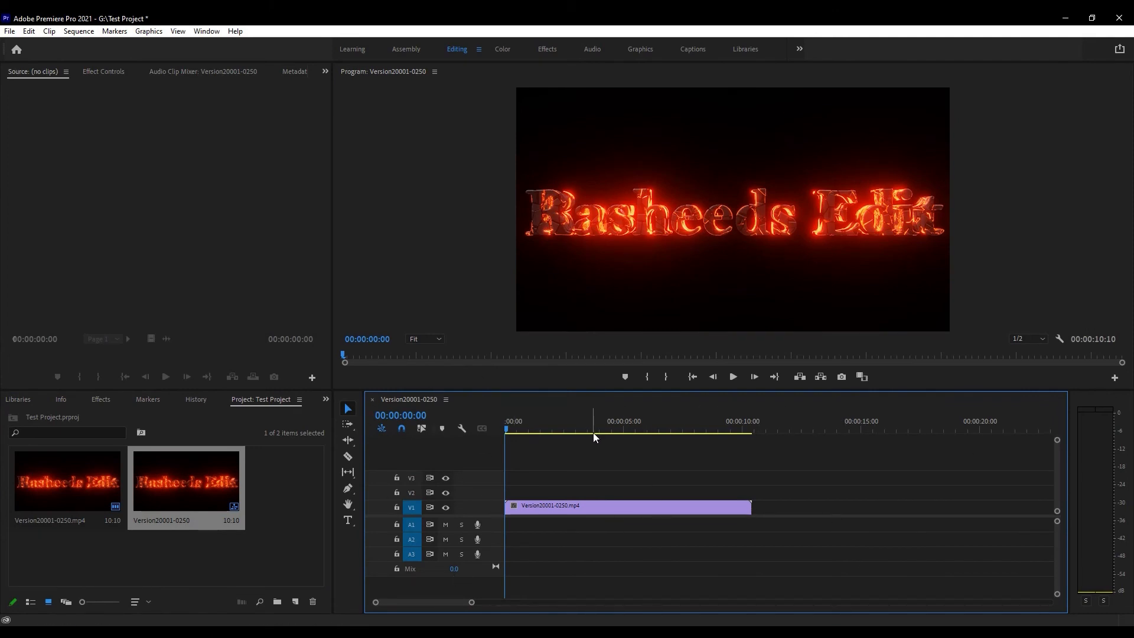
key(space)
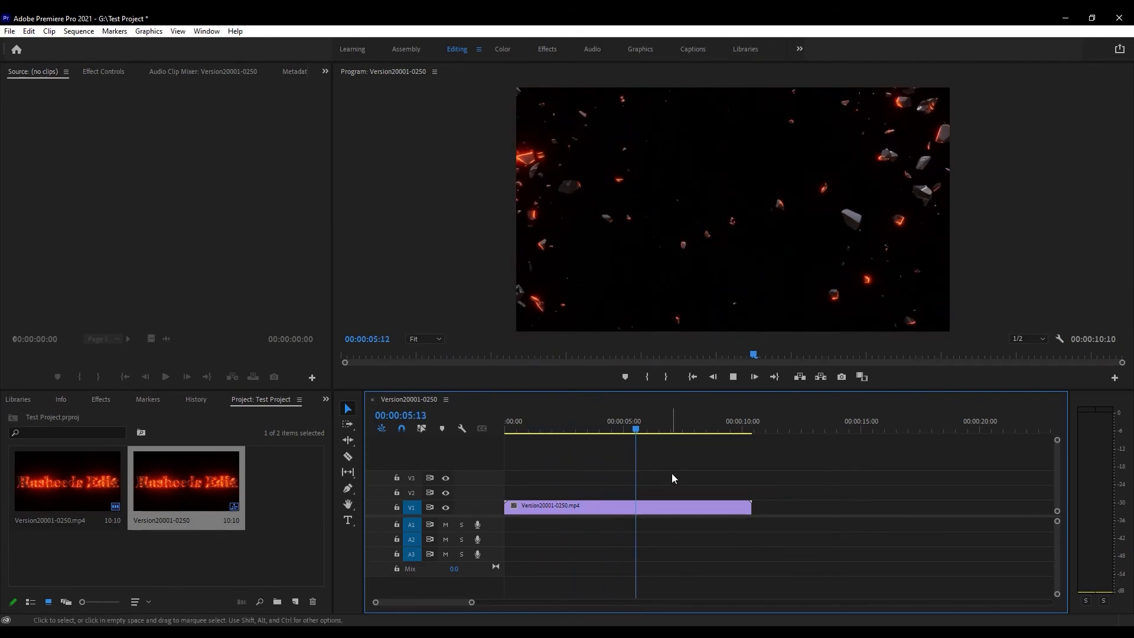
key(space)
- Paste a copy of the Version20001-0250.mp4 clip directly after the original on track V1
click(668, 505)
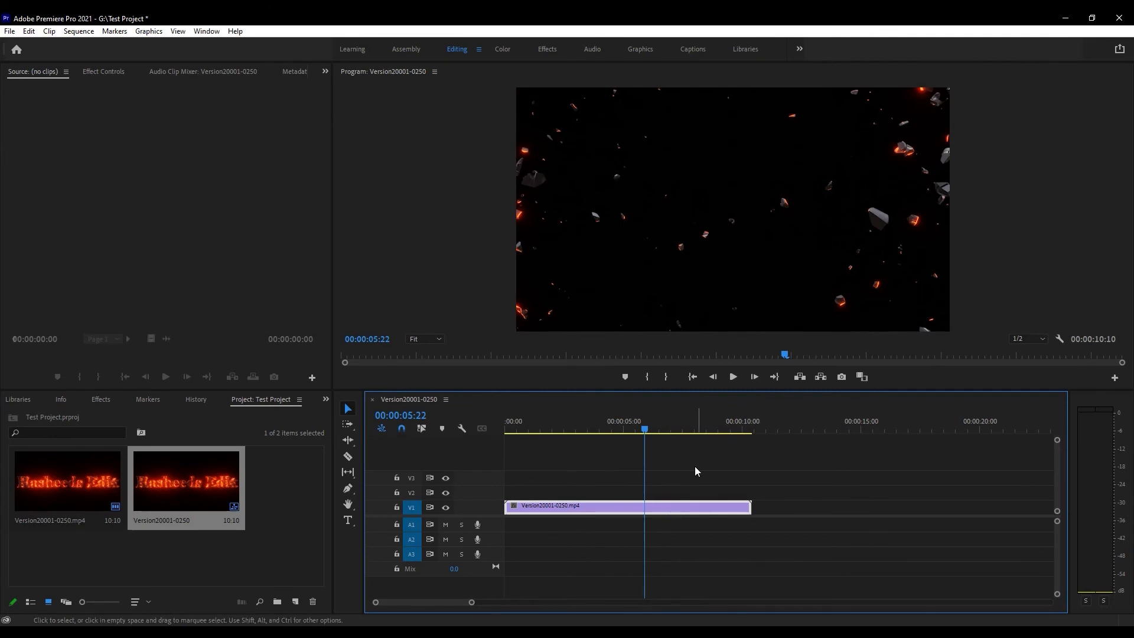
drag(646, 429, 750, 456)
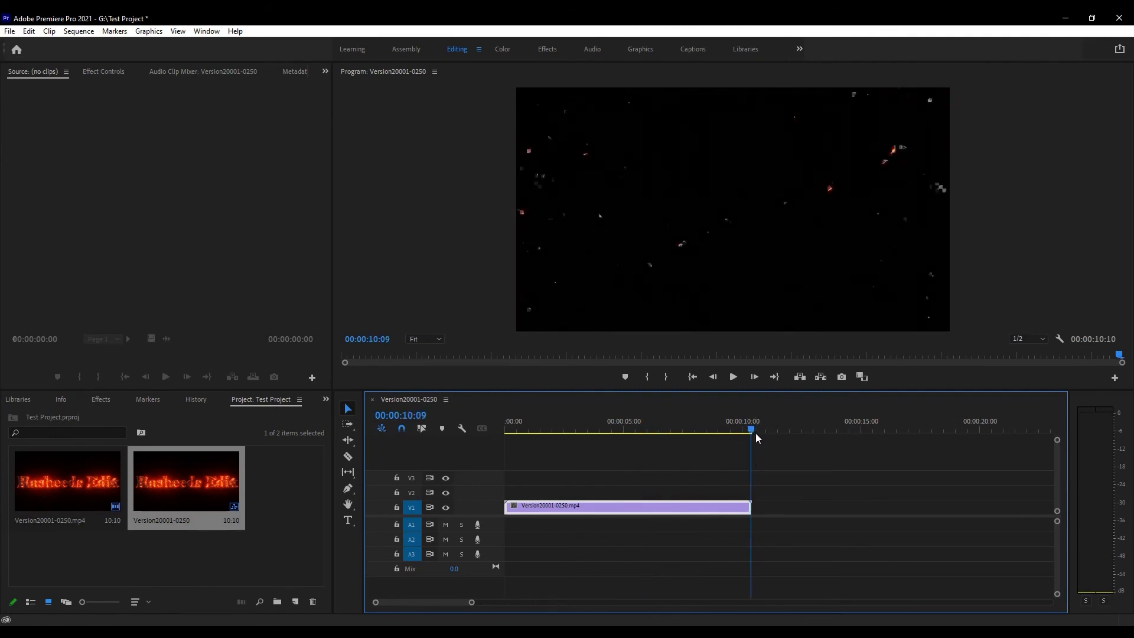
key(ctrl+v)
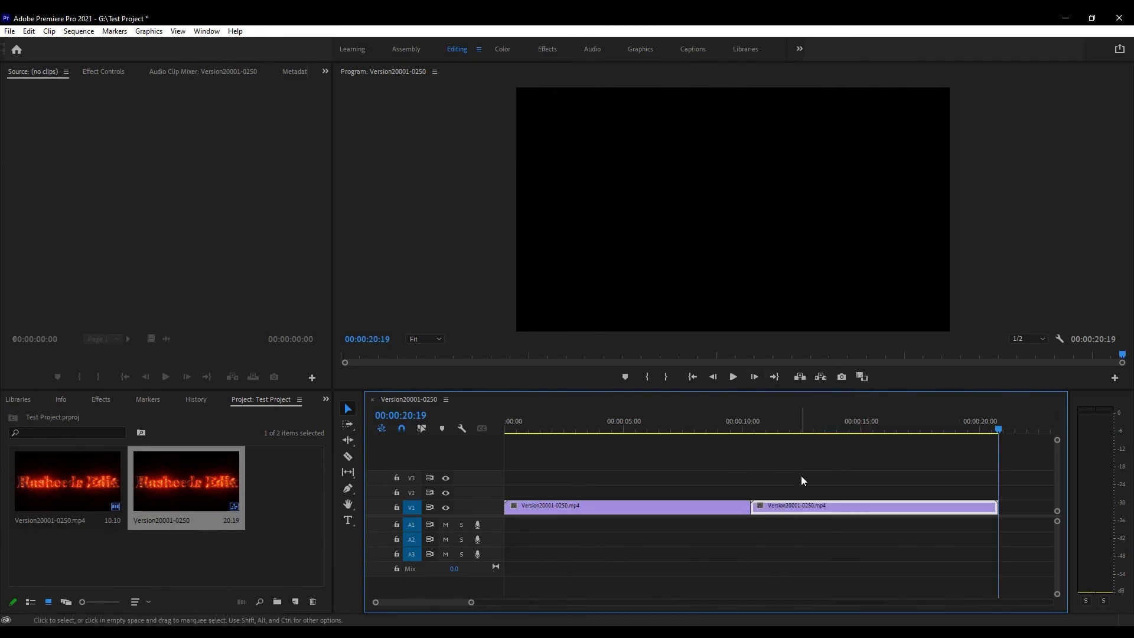
- Reverse the second clip and set its speed to 400%
right_click(795, 511)
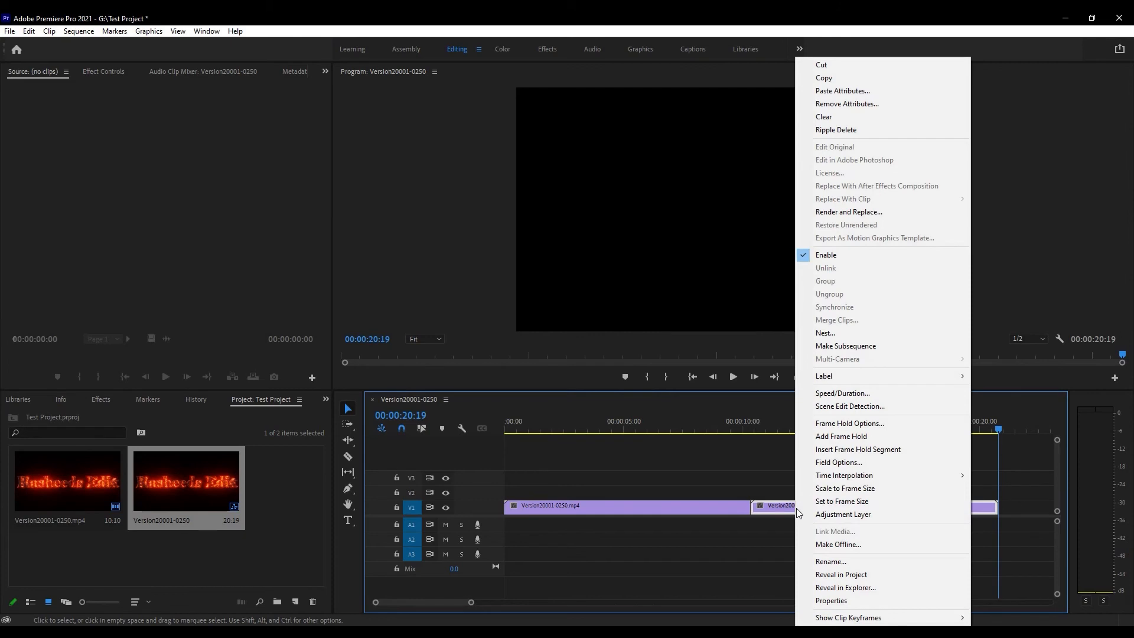
click(839, 394)
click(508, 323)
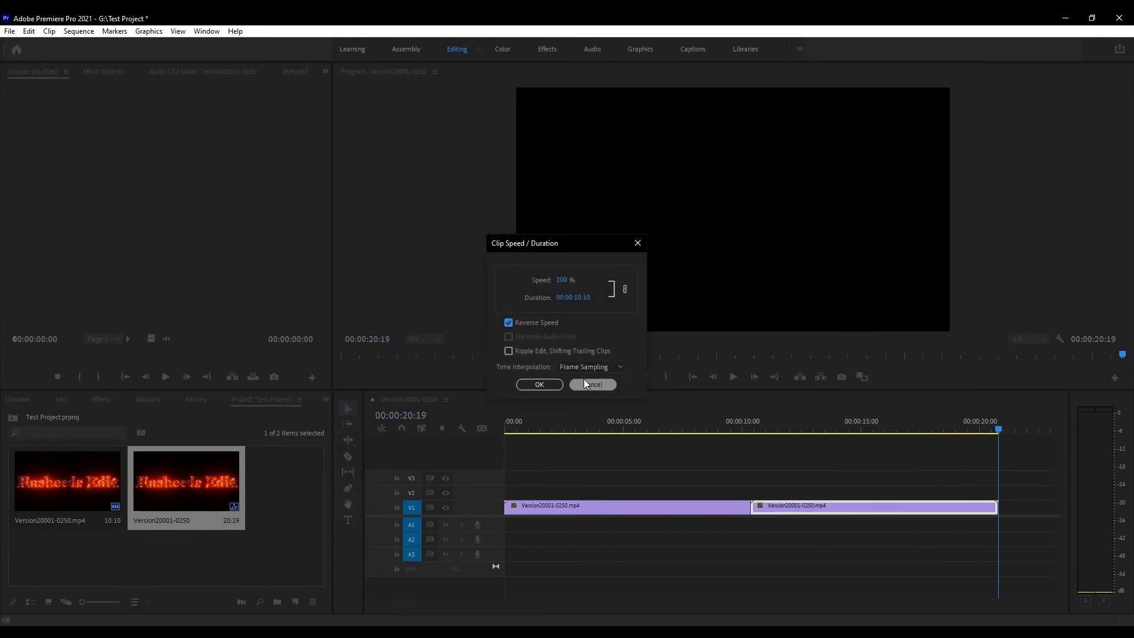
text(400)
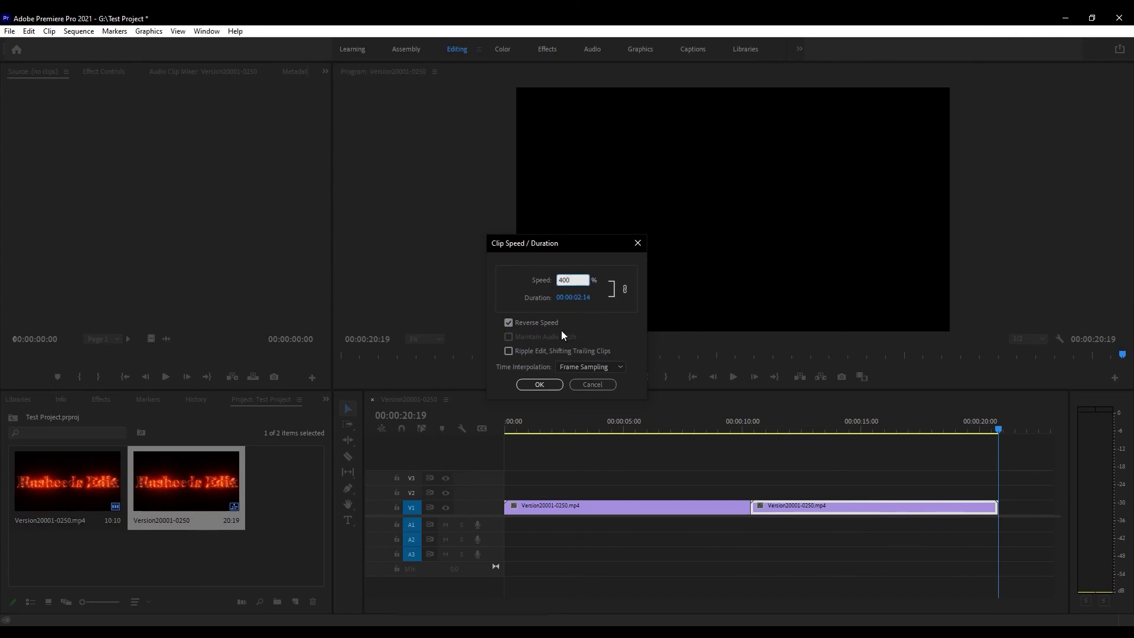
click(527, 384)
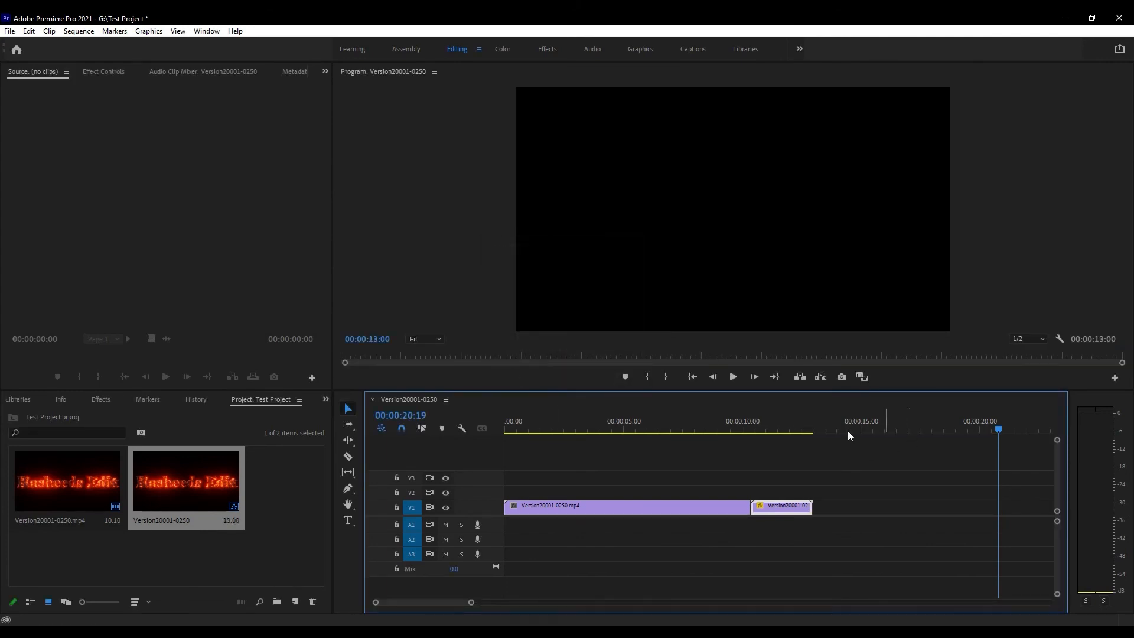
- Play the sequence to review the title scattering and the reversed clip, and return to the start
key(space)
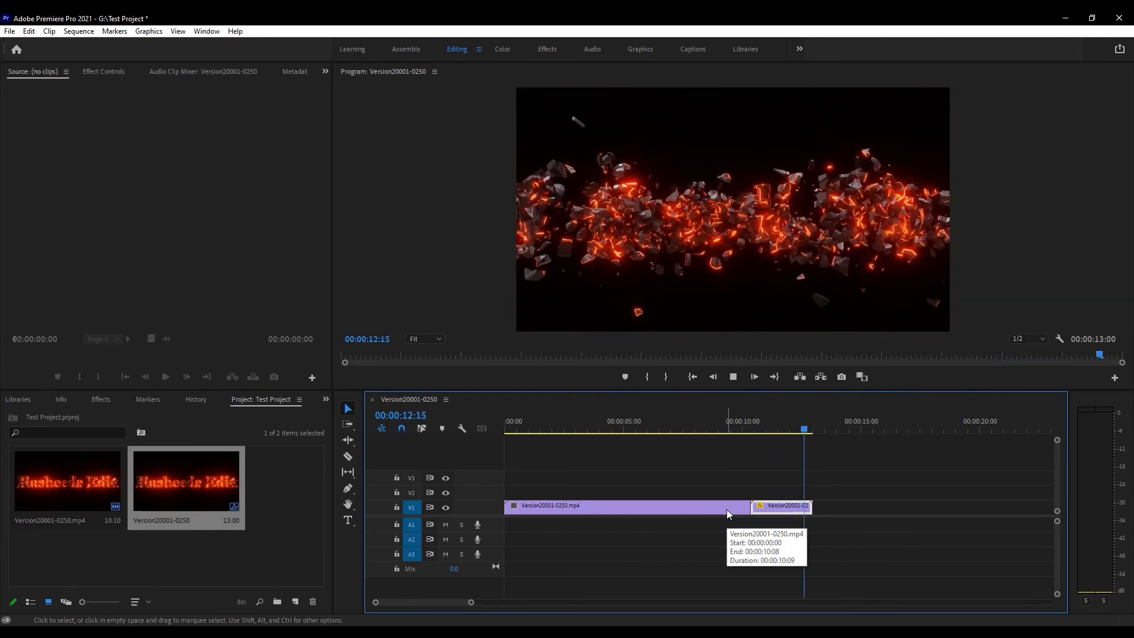
key(Home)
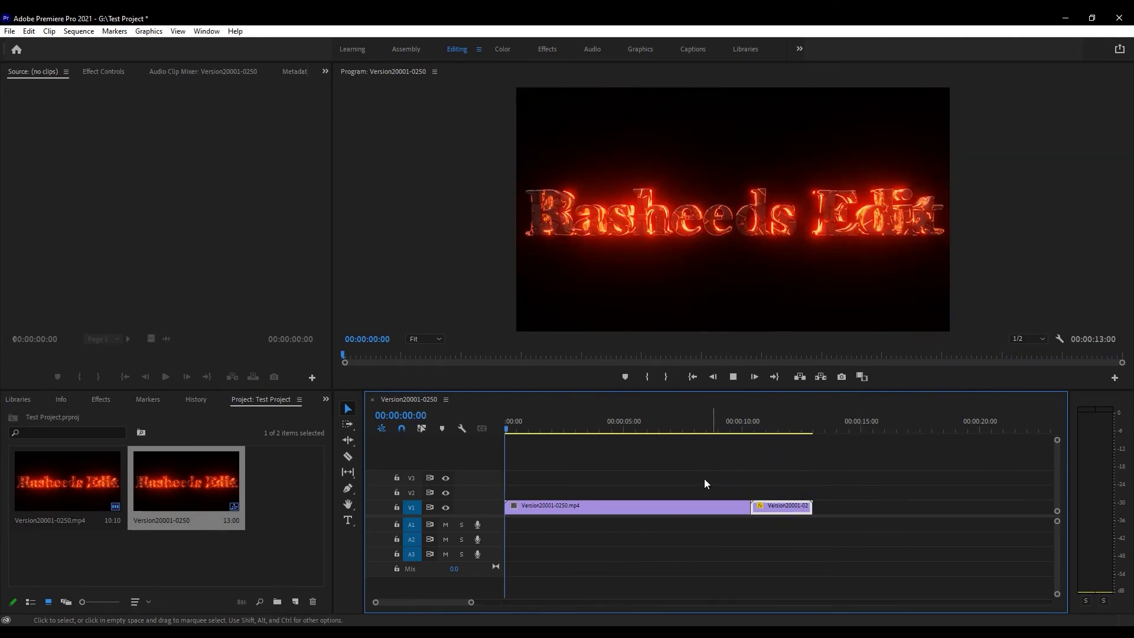
- Split the reversed clip near its end at 00:00:12:23 with the Razor tool and return to the Selection tool
drag(808, 432, 810, 434)
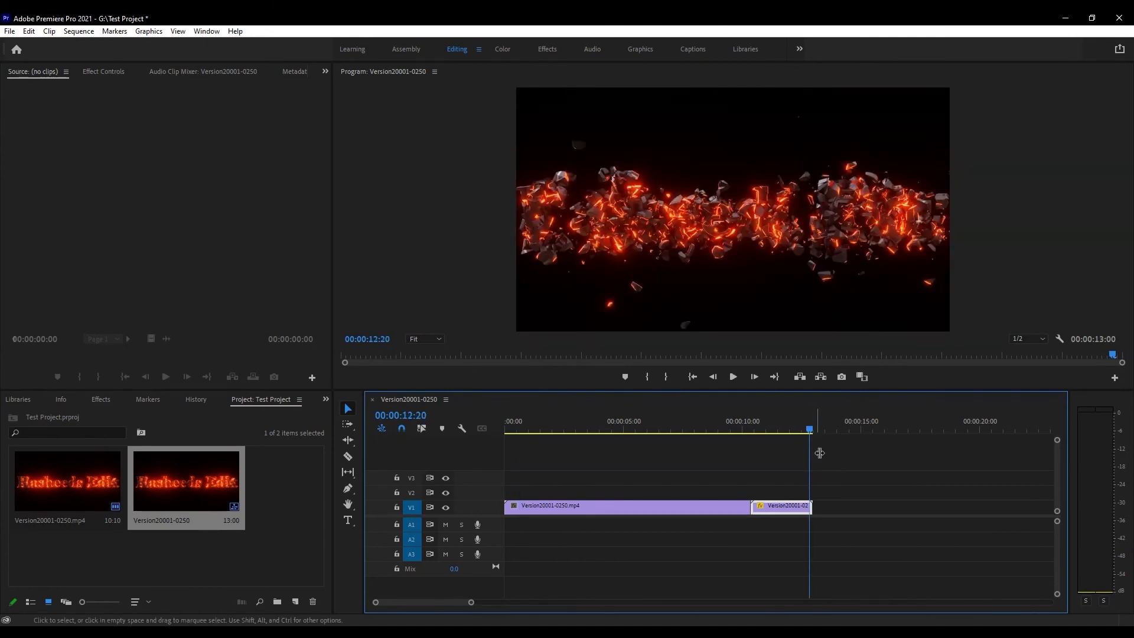
alt+scroll(860, 505, up, 5)
alt+scroll(763, 499, up, 3)
drag(727, 430, 735, 430)
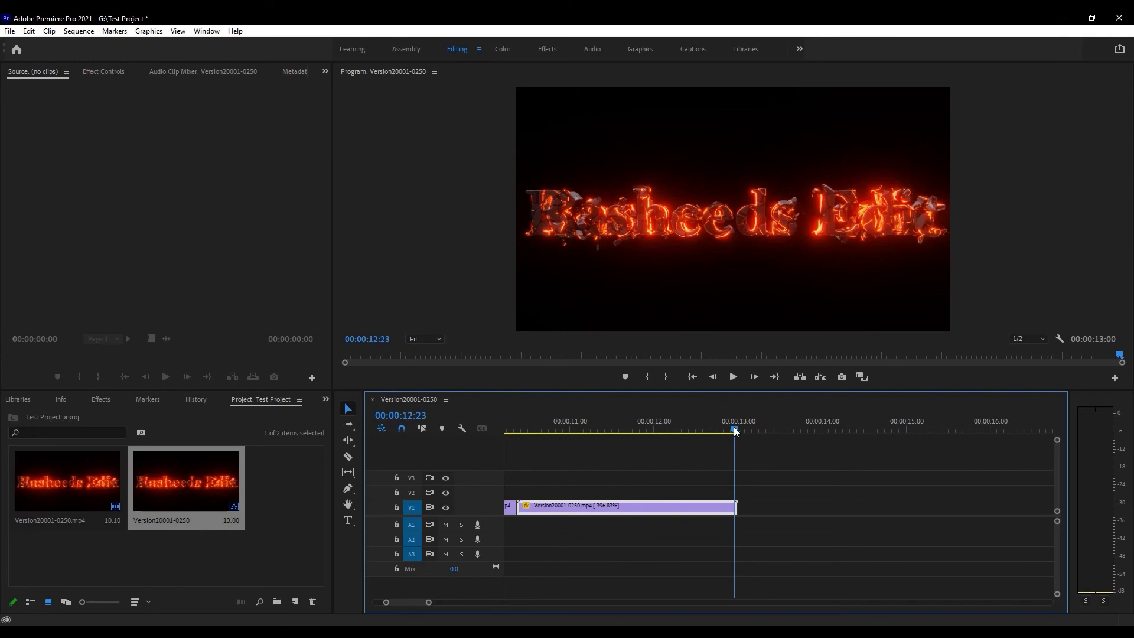
click(348, 457)
click(752, 518)
alt+scroll(756, 523, up, 4)
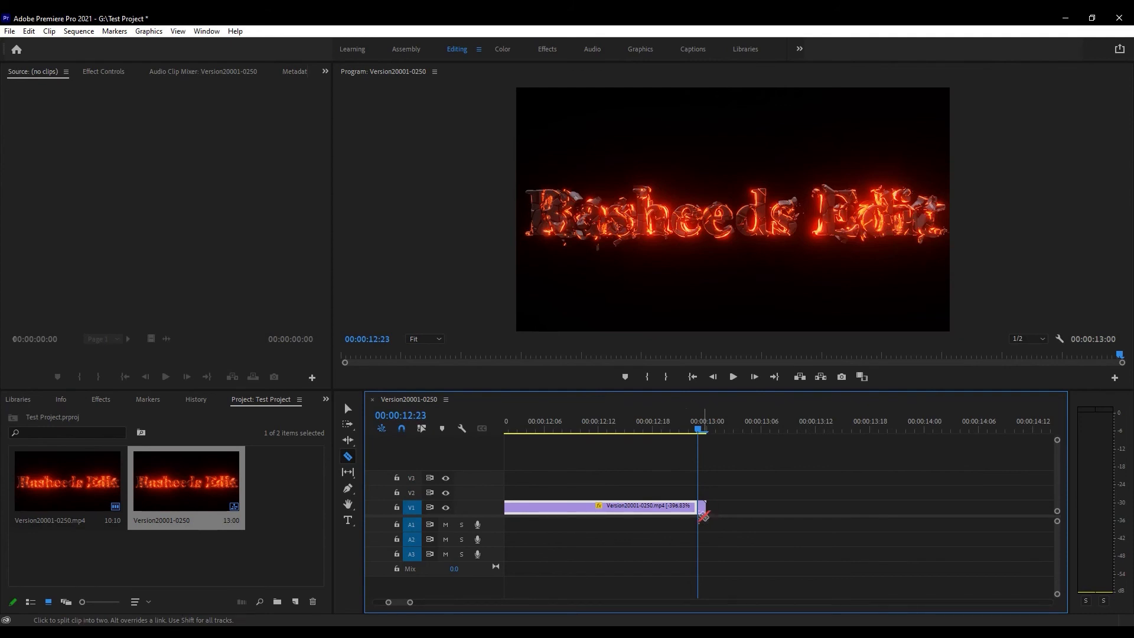
click(348, 408)
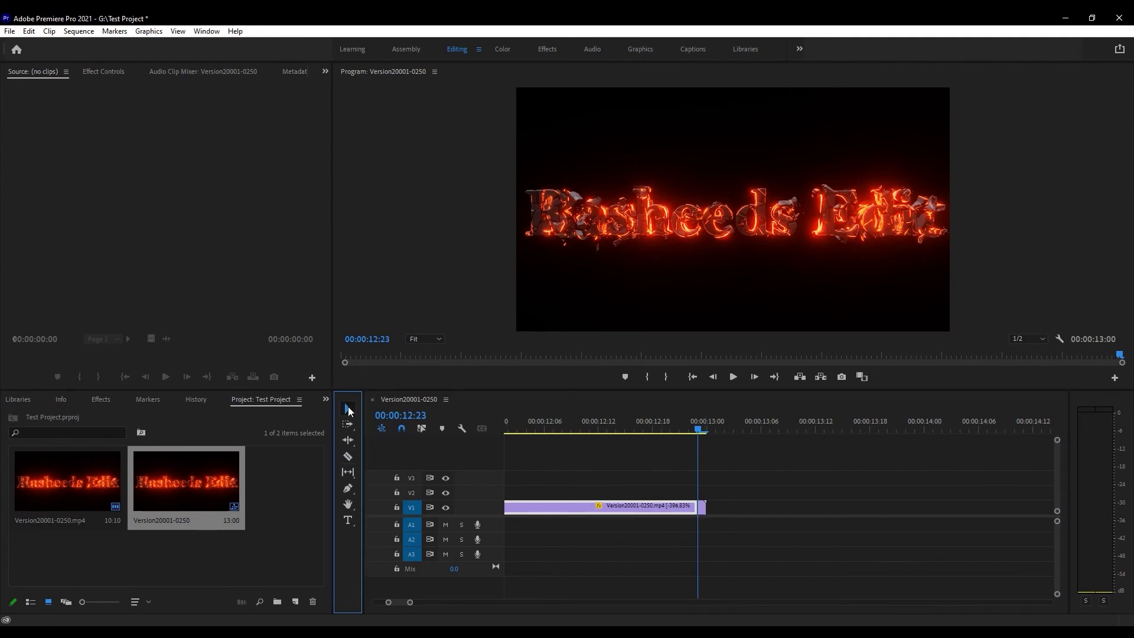
- Set the speed of the short split-off piece at the end of the reversed clip to 100%
click(702, 506)
right_click(703, 507)
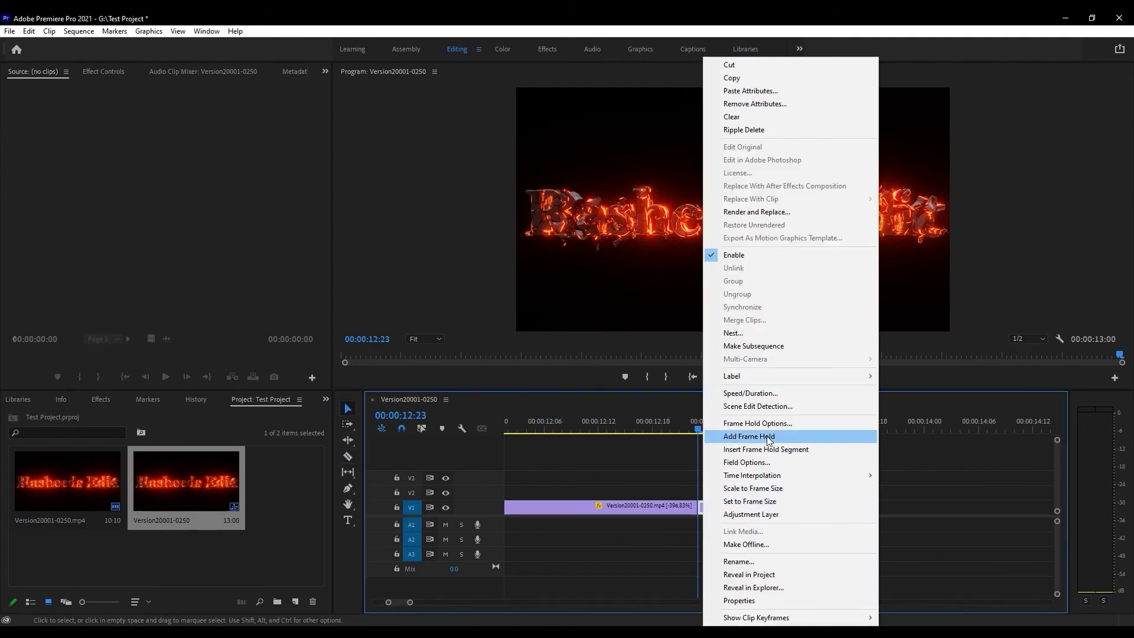
click(762, 395)
text(100)
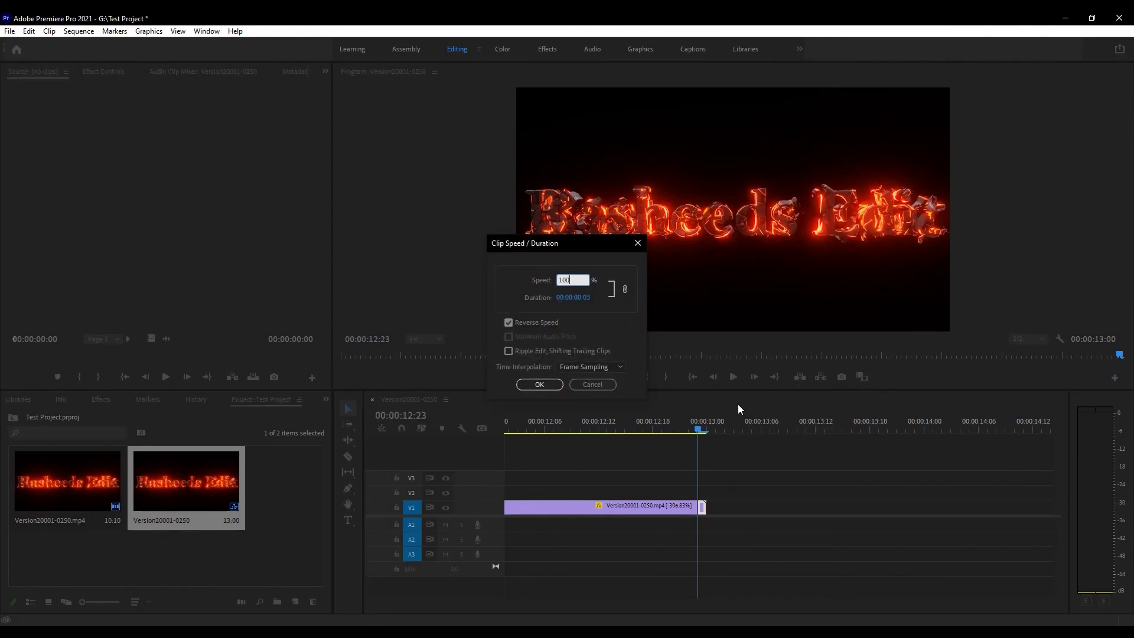
key(Return)
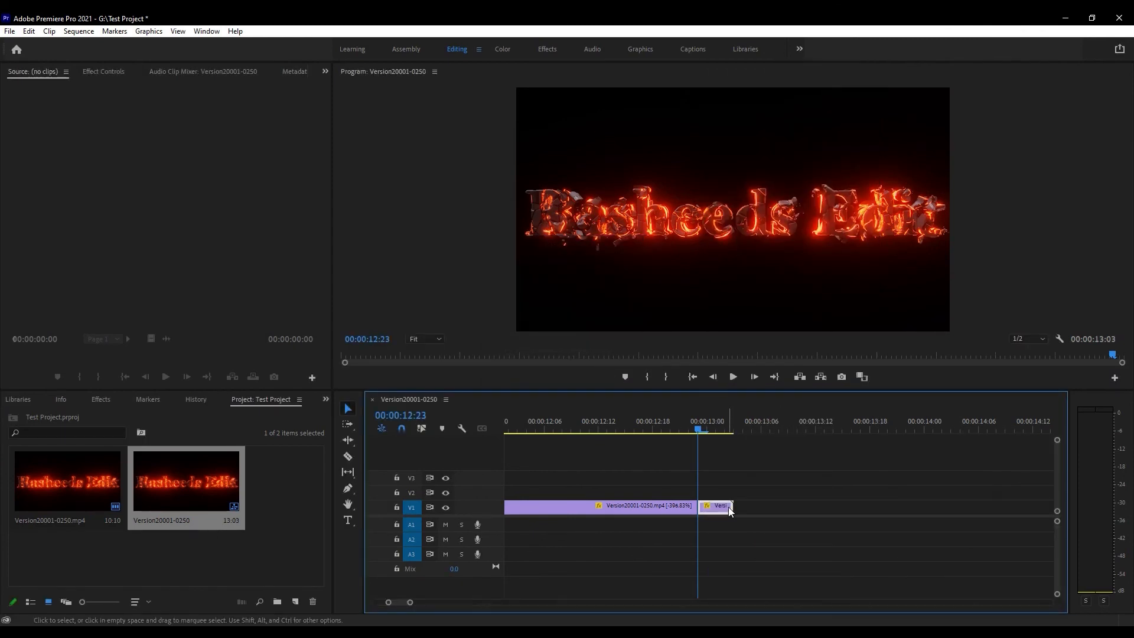
- Add a frame hold to the last clip piece at 00:00:13:02, on the fully assembled title
click(699, 429)
drag(699, 428, 728, 438)
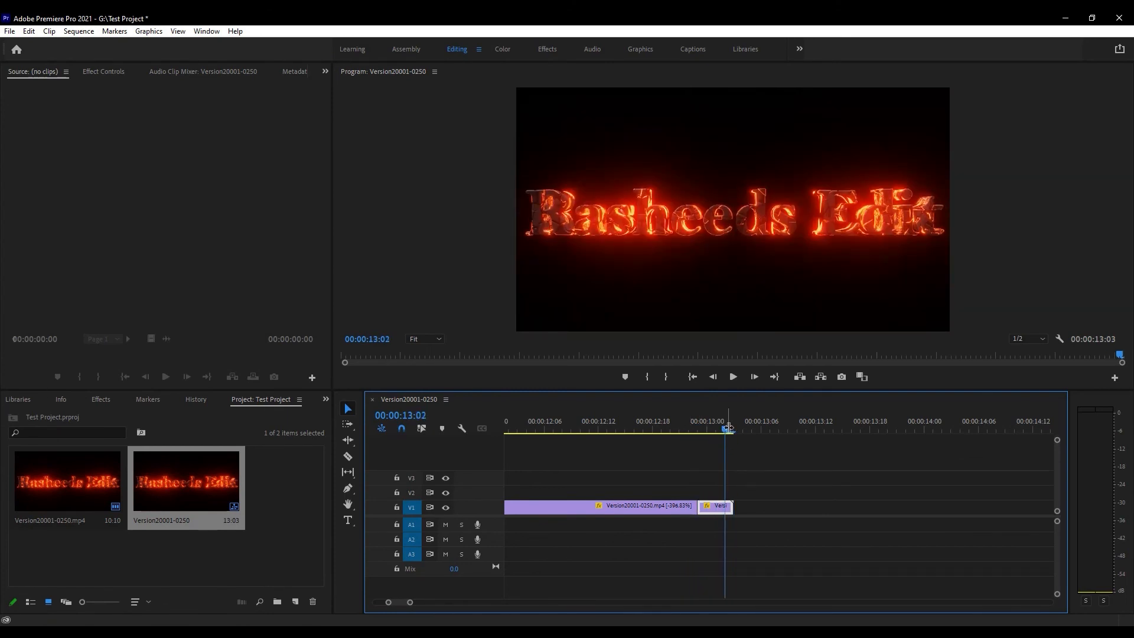
click(753, 378)
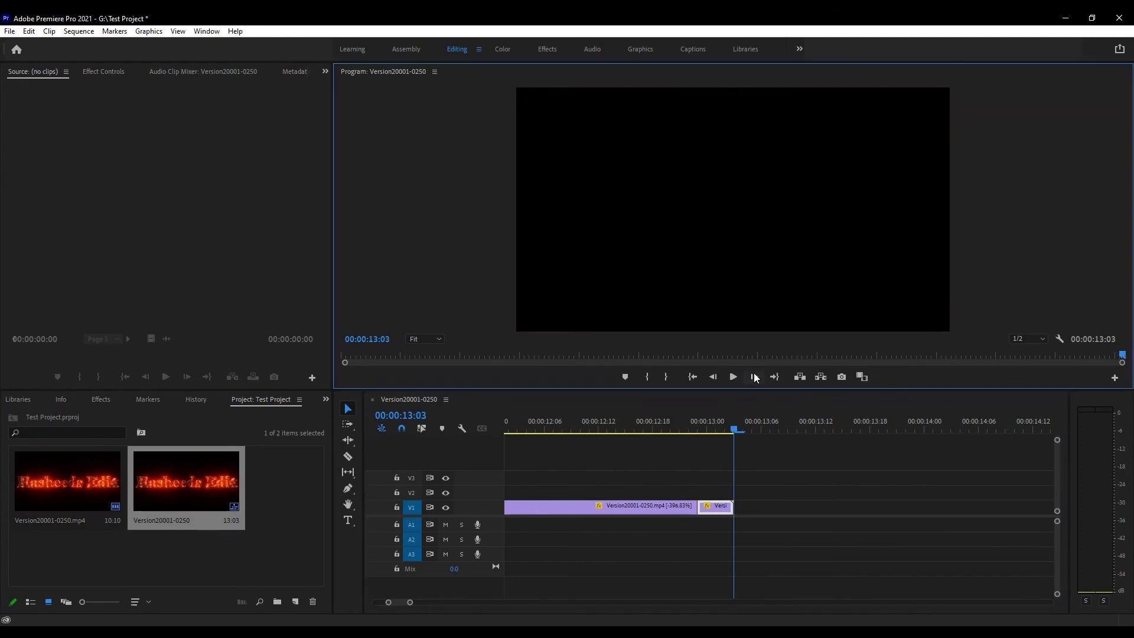
click(713, 377)
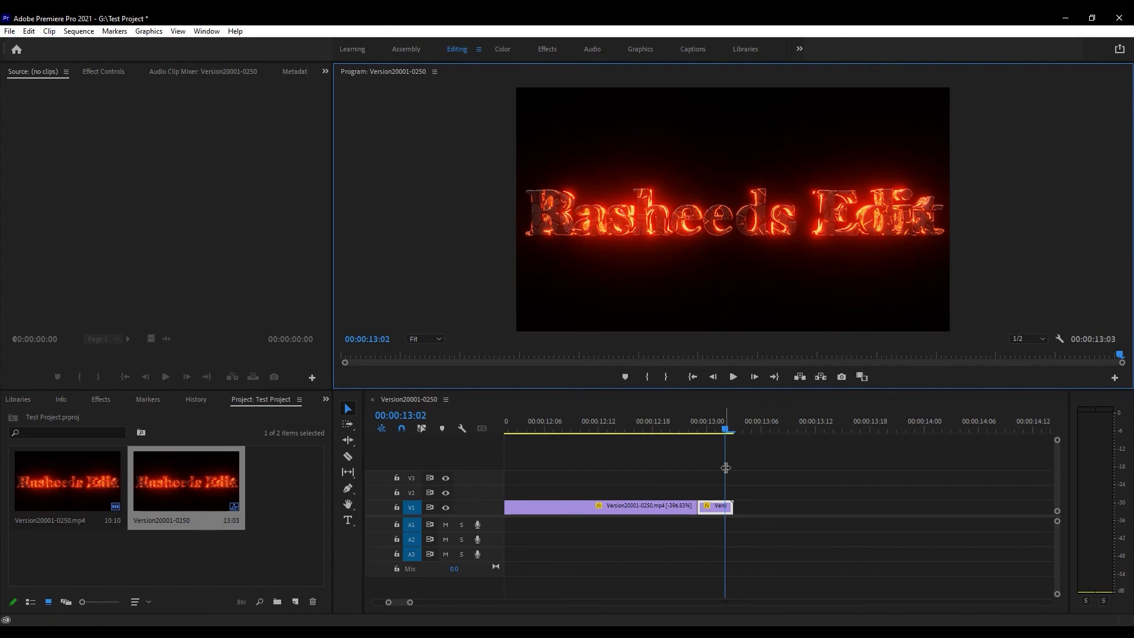
right_click(726, 511)
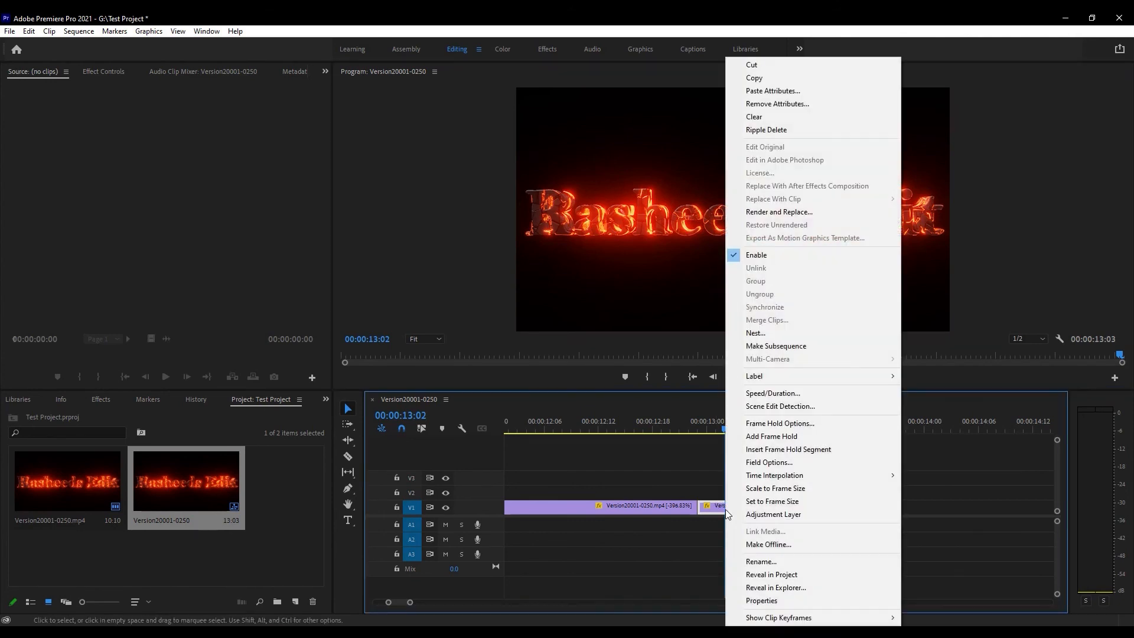
click(790, 436)
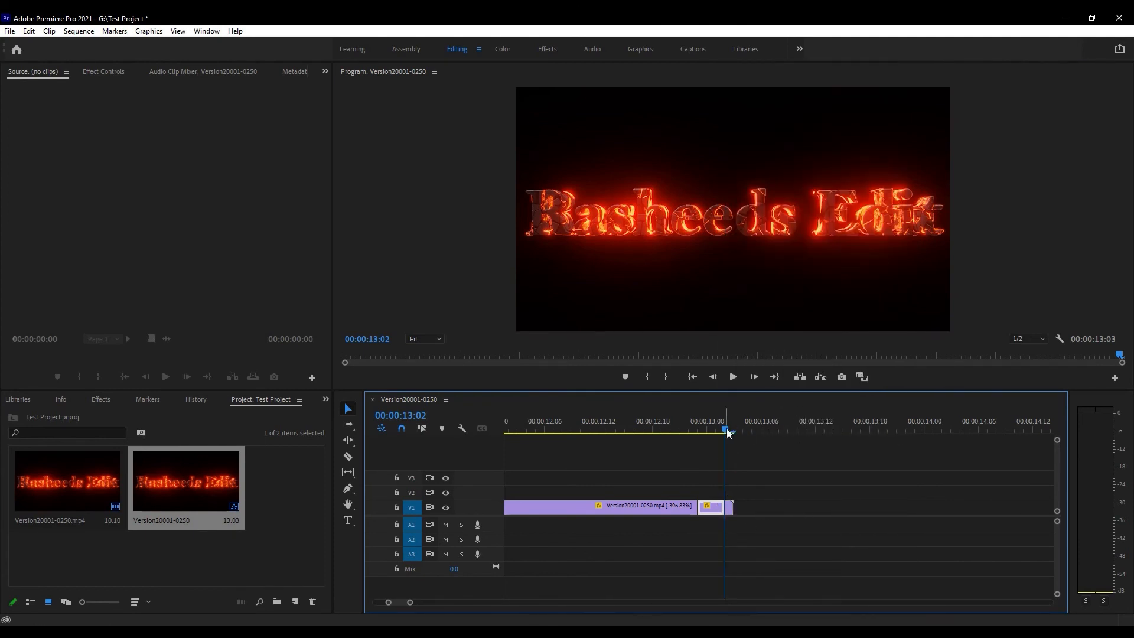
- Extend the end of the held-frame clip on track V1 to about 00:00:13:18
mouse_move(730, 431)
mouse_down()
mouse_move(738, 440)
mouse_move(729, 440)
mouse_up()
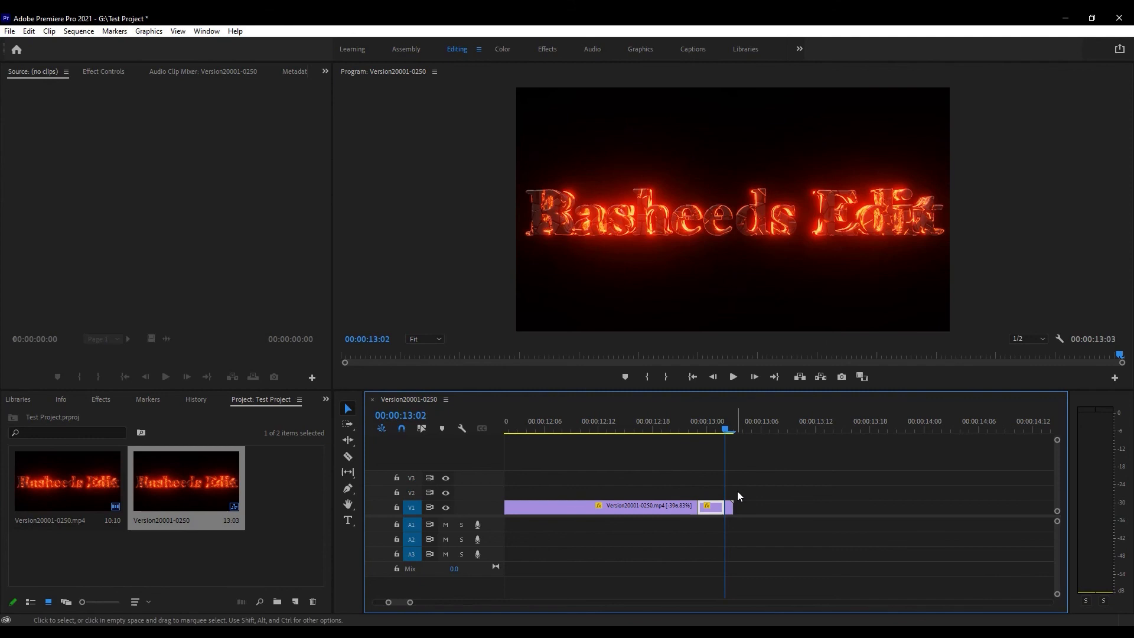
drag(732, 509, 779, 519)
drag(723, 426, 725, 458)
drag(778, 507, 866, 513)
- Play the whole sequence from the start to review it, and park the playhead on the held title at 00:00:13:13
alt+scroll(797, 510, down, 3)
alt+scroll(785, 505, down, 3)
drag(777, 426, 474, 424)
key(space)
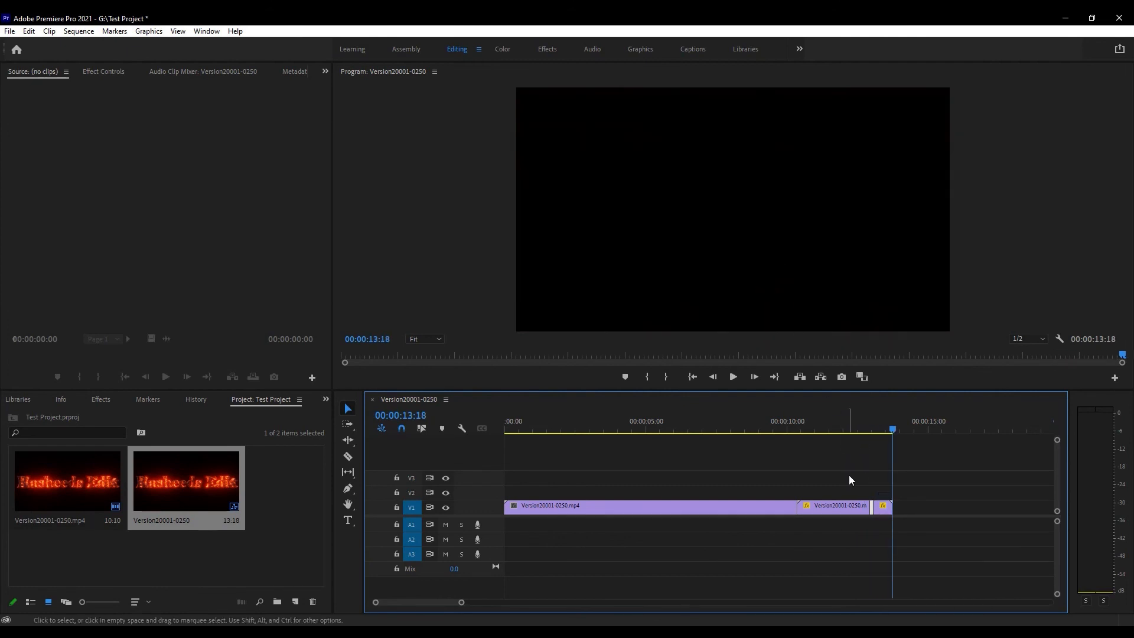
mouse_move(893, 430)
mouse_down()
mouse_move(848, 429)
mouse_move(886, 430)
mouse_up()
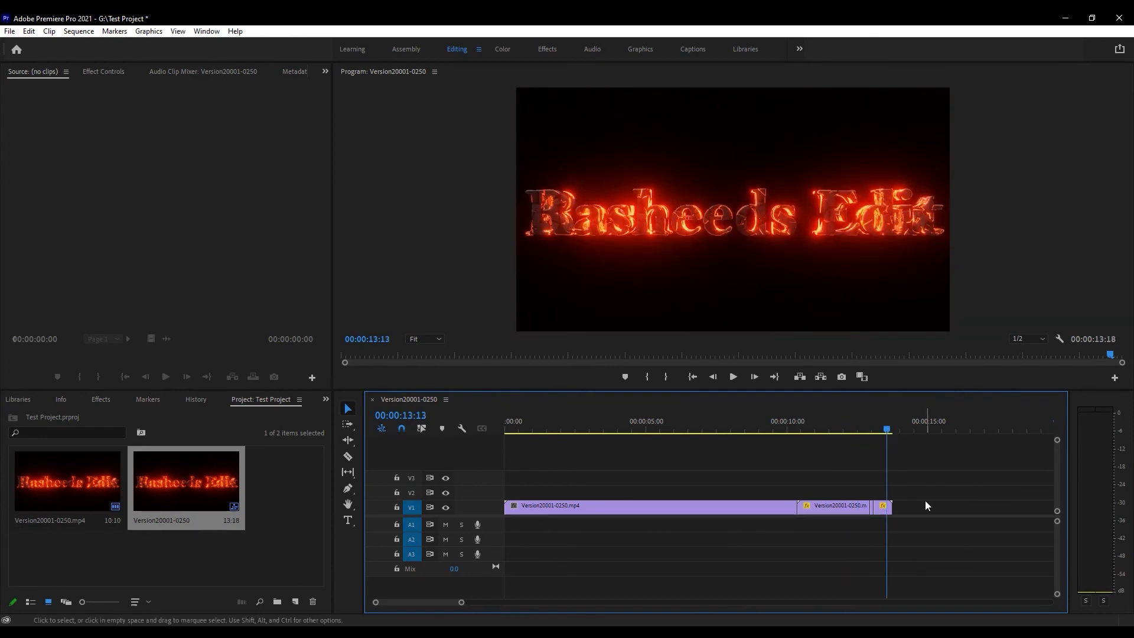
- Export the sequence as Version 3.mp4 to the Name Animation trailer folder
key(ctrl+m)
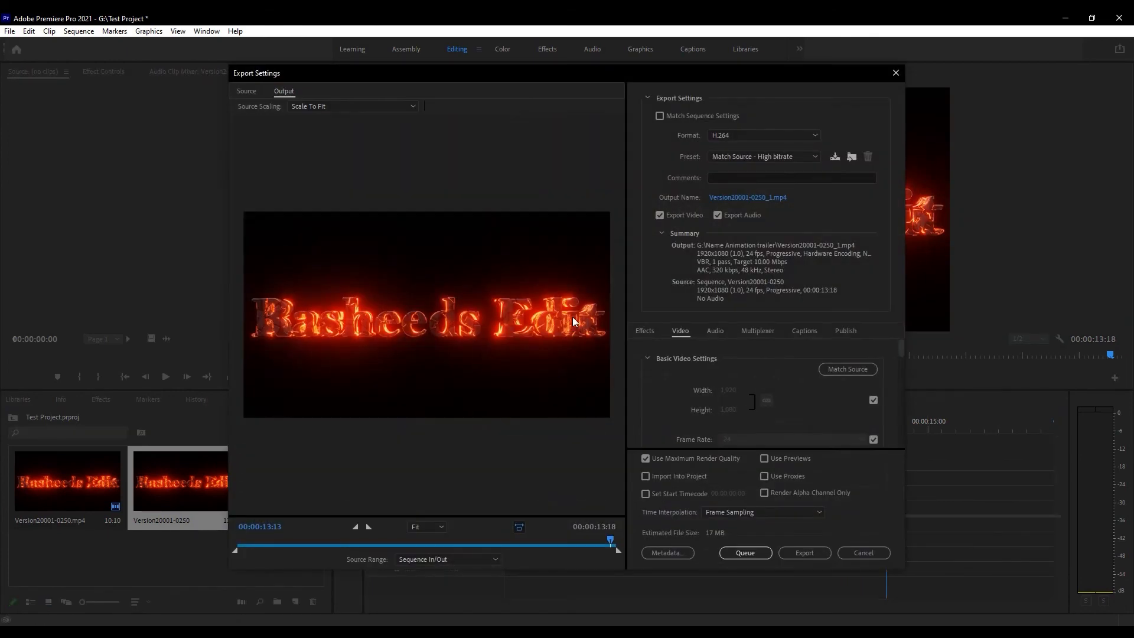
click(749, 197)
click(473, 219)
click(399, 343)
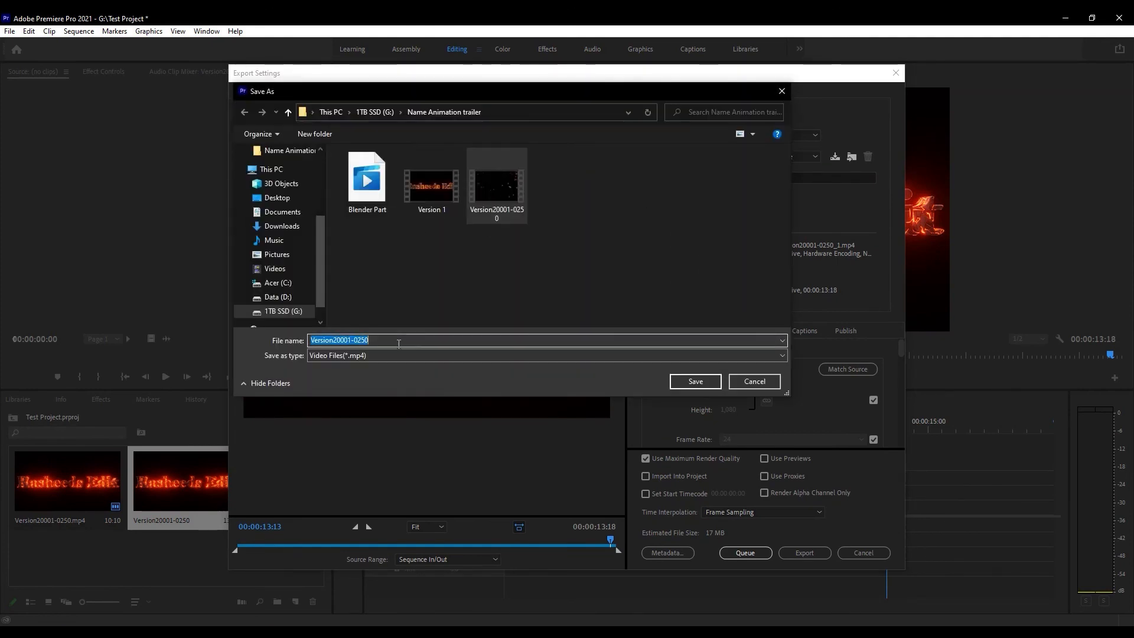
text(Version 3)
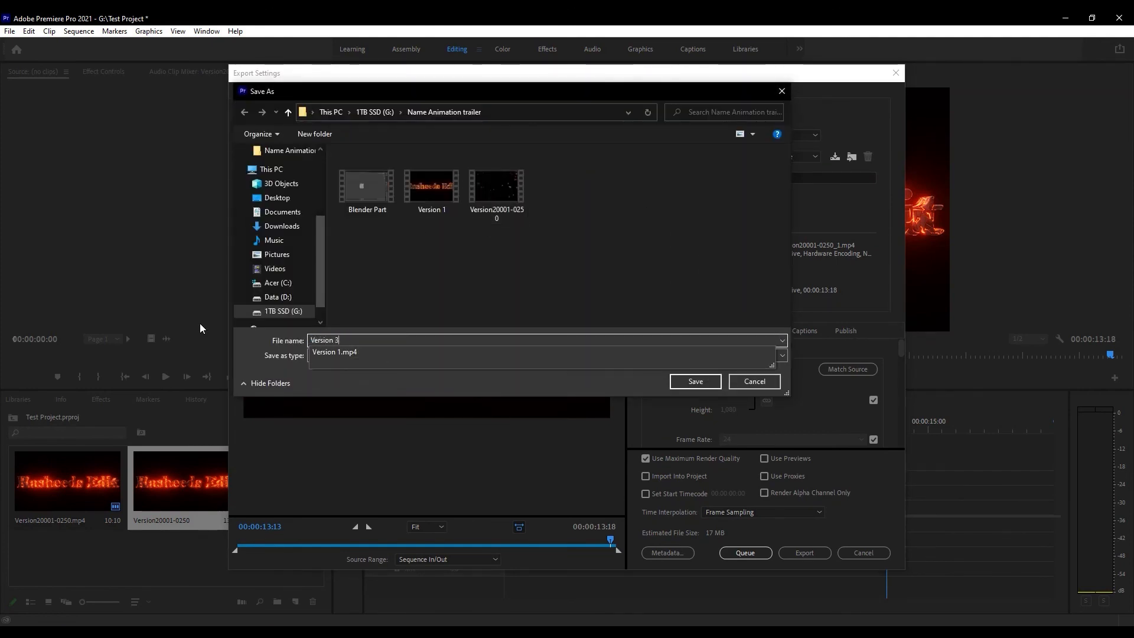
key(Return)
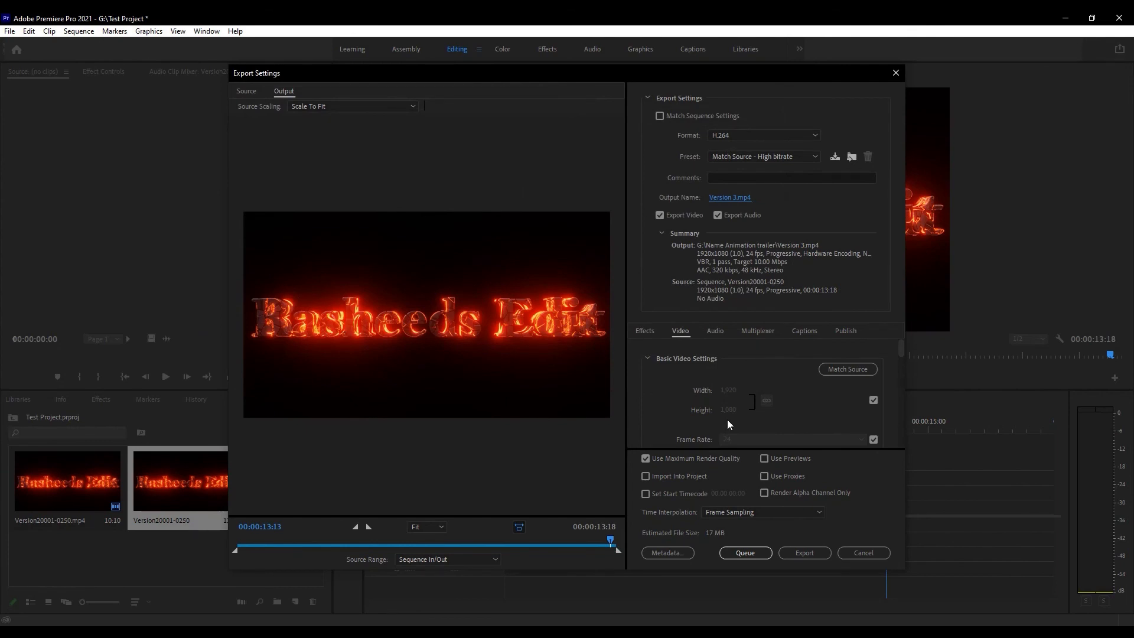
click(796, 558)
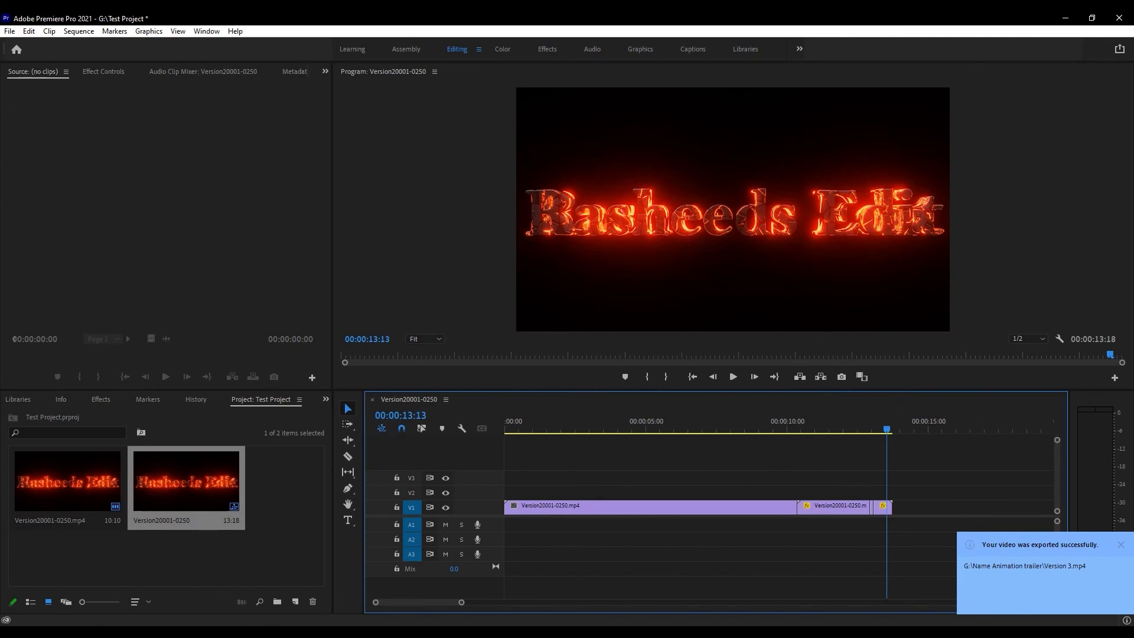
mouse_move(458, 634)
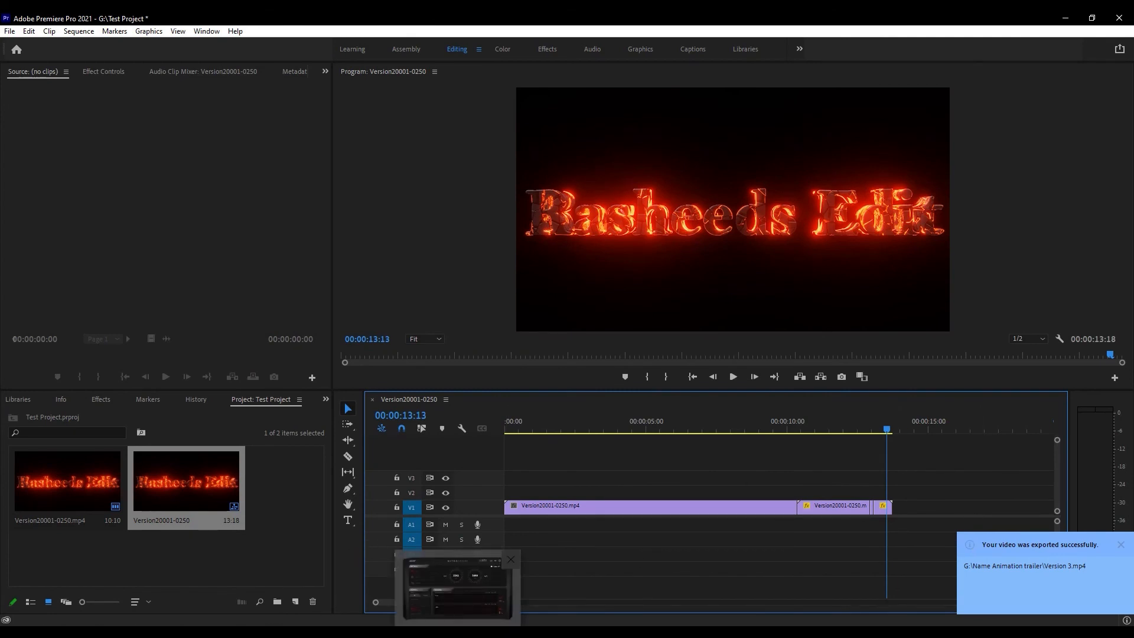